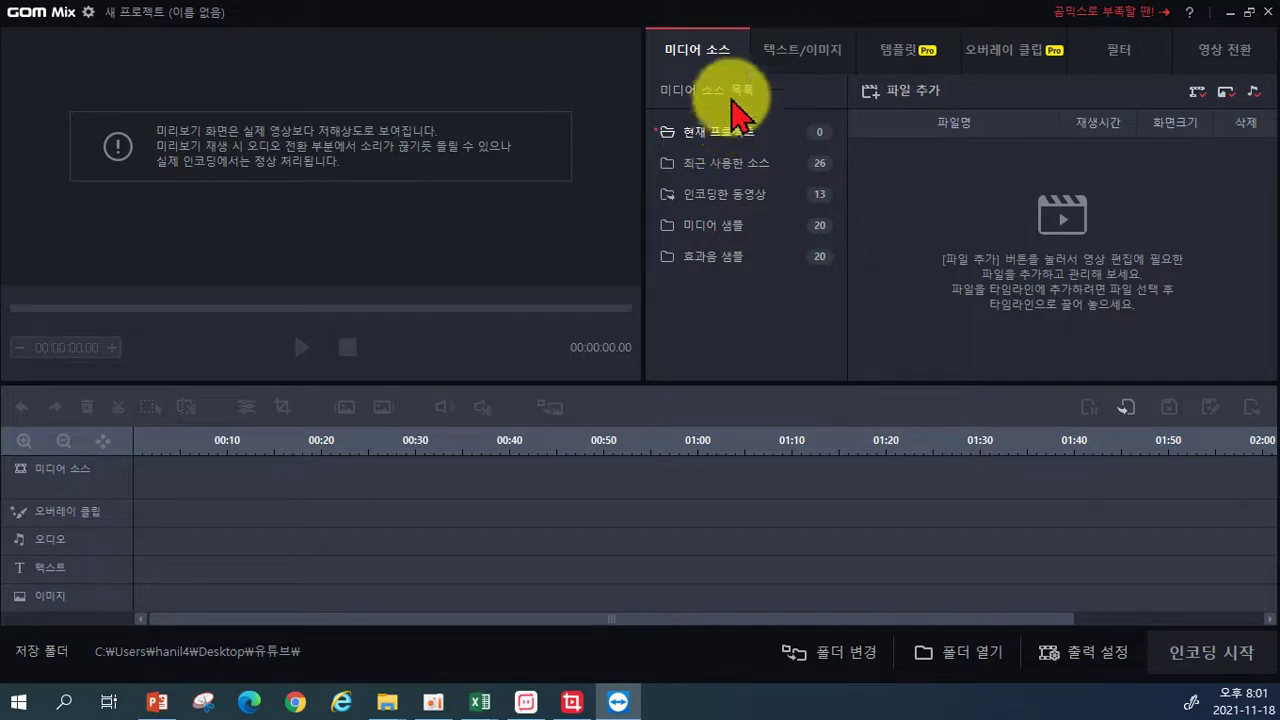
- Look through the text/image, template, overlay clip, filter and video transition libraries, and return to the media sources
left_click(805, 52)
left_click(895, 52)
left_click(990, 58)
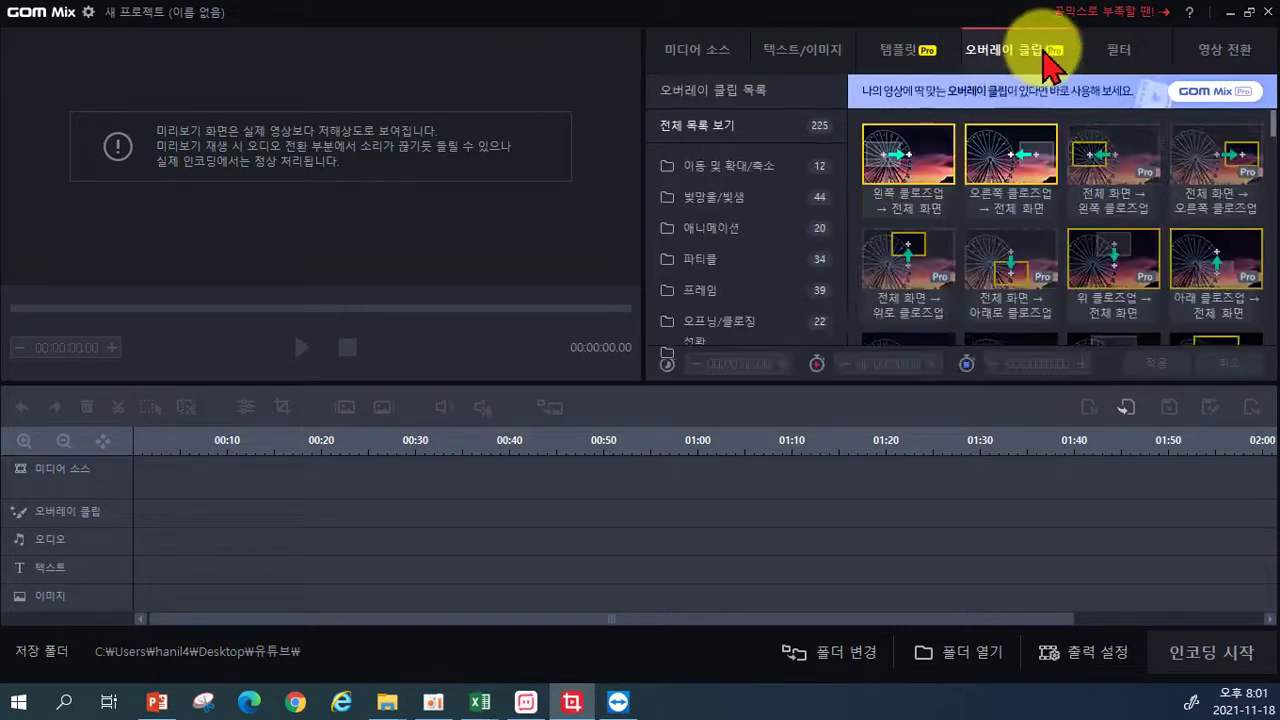
left_click(1118, 55)
left_click(1208, 60)
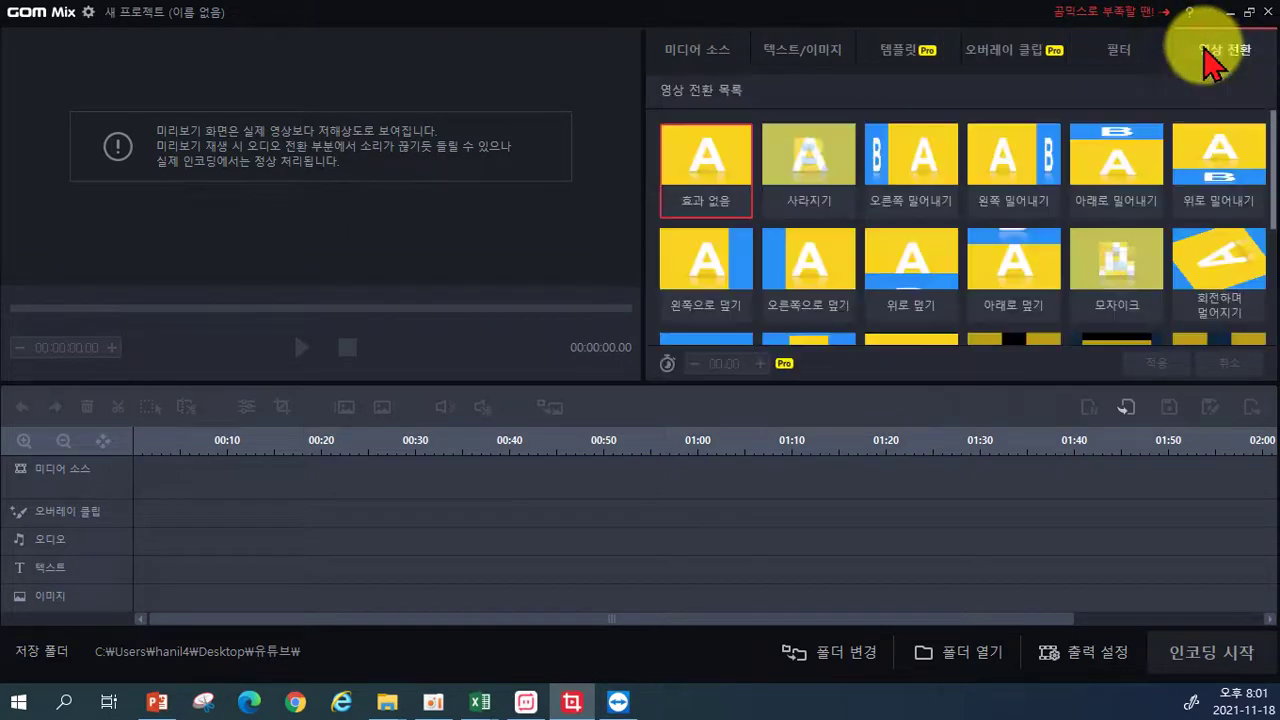
left_click(720, 57)
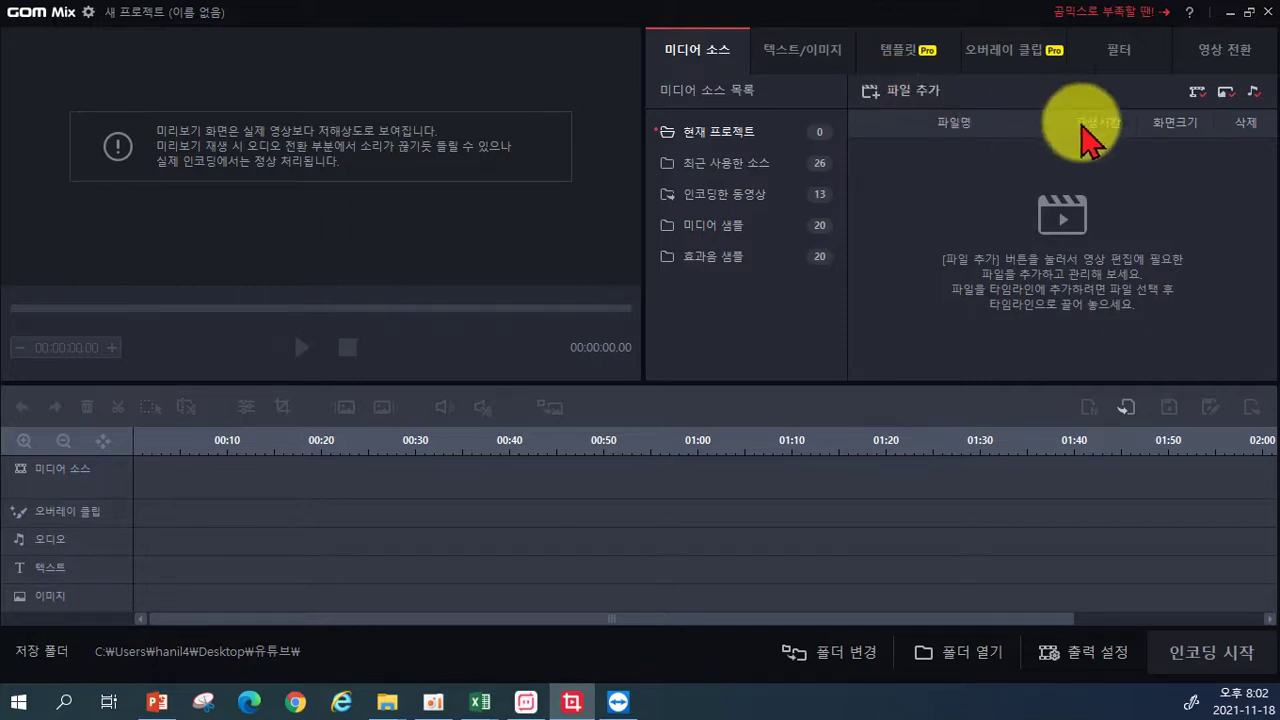
- Import 동네한바퀴_대한민국_부산_풍경_시장03.mp4 from the 친구결혼 folder on the desktop into the project's media list
left_click(907, 93)
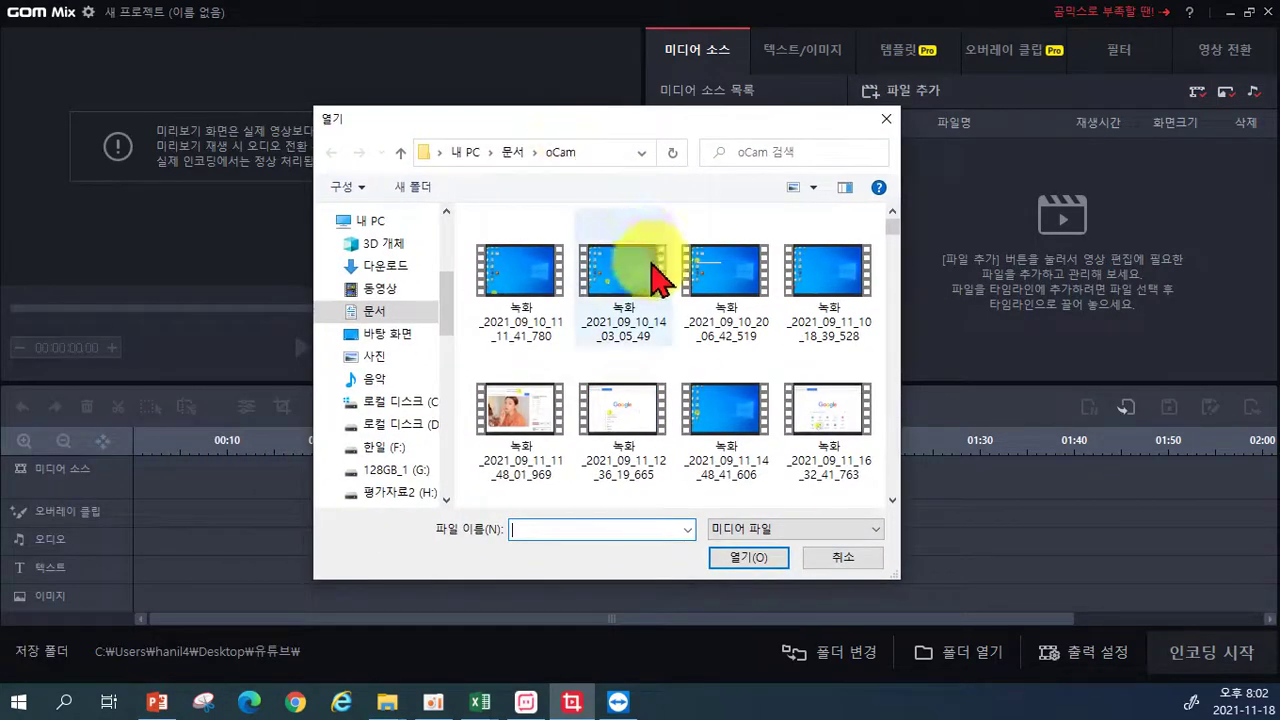
scroll(393, 338, "up", 5)
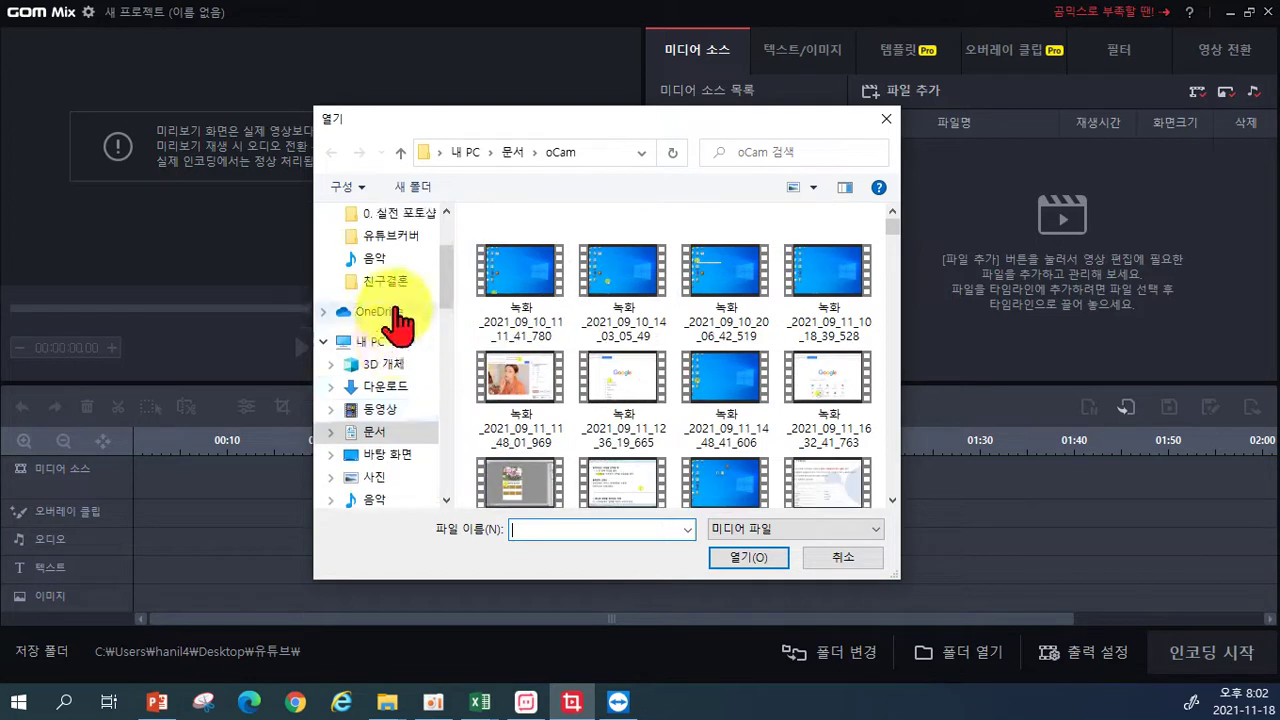
left_click(385, 254)
scroll(680, 360, "down", 10)
scroll(680, 395, "down", 2)
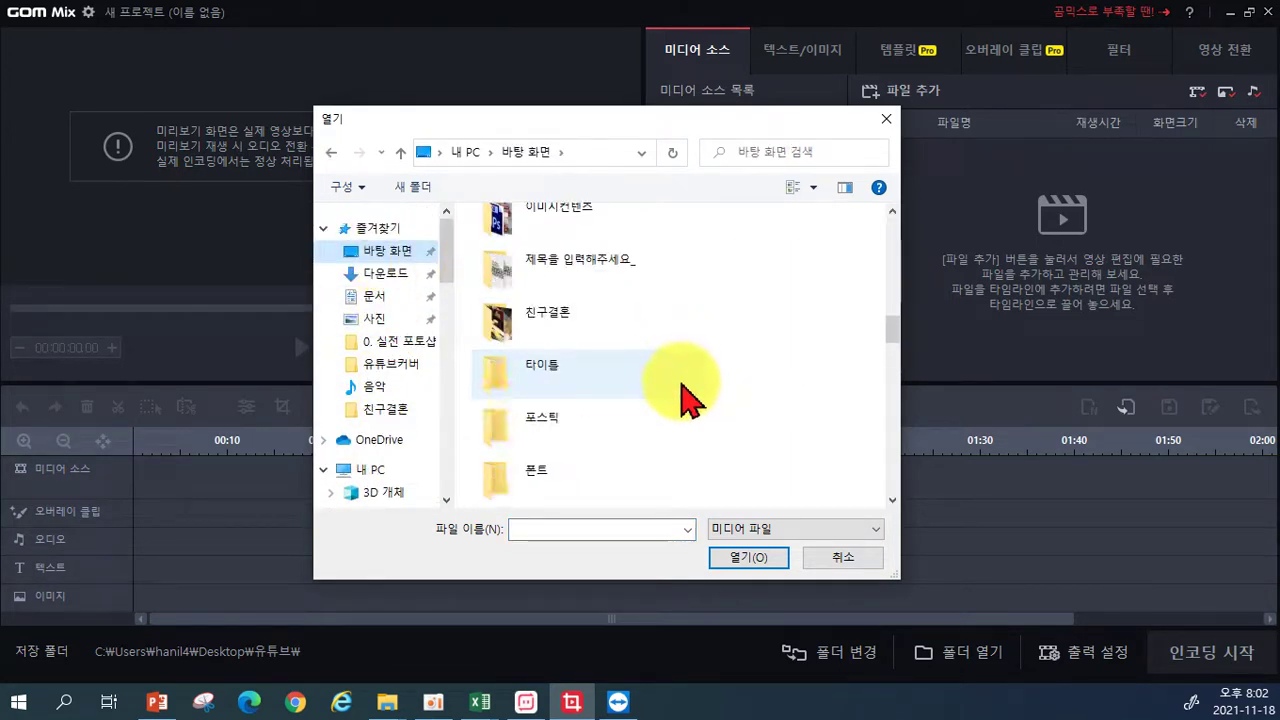
left_click(590, 345)
double_click(590, 345)
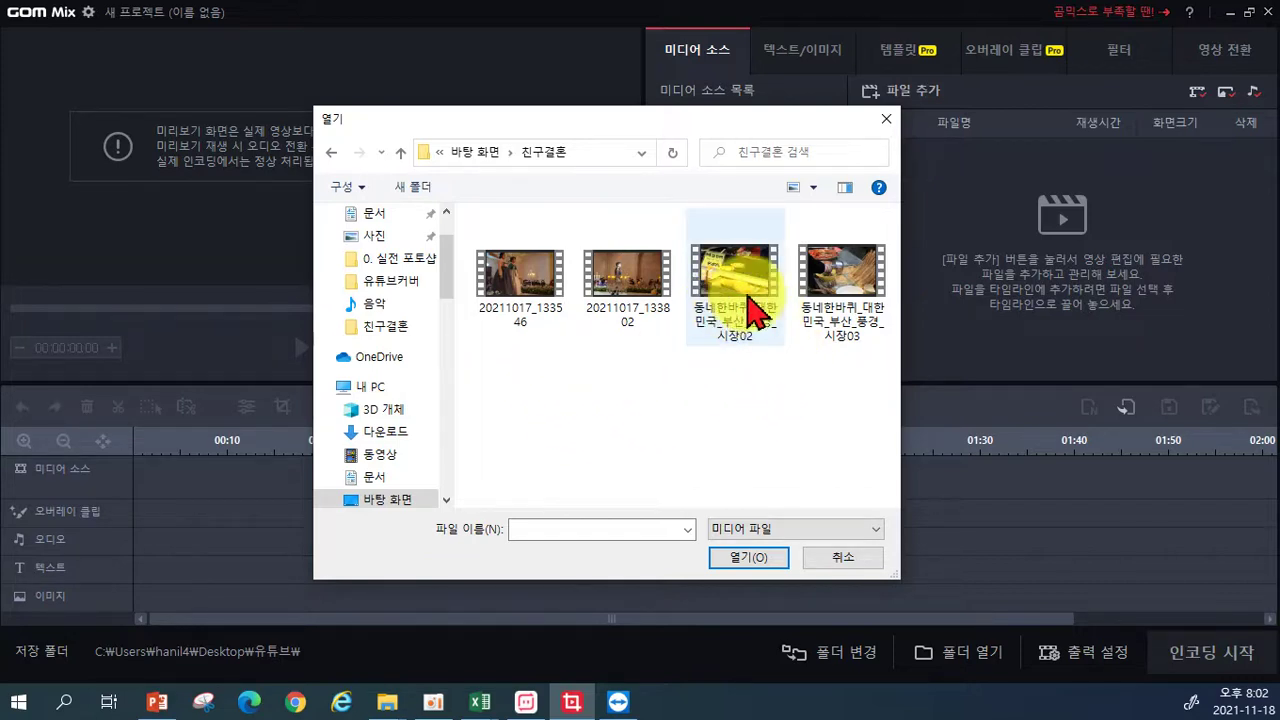
left_click(815, 282)
left_click(740, 560)
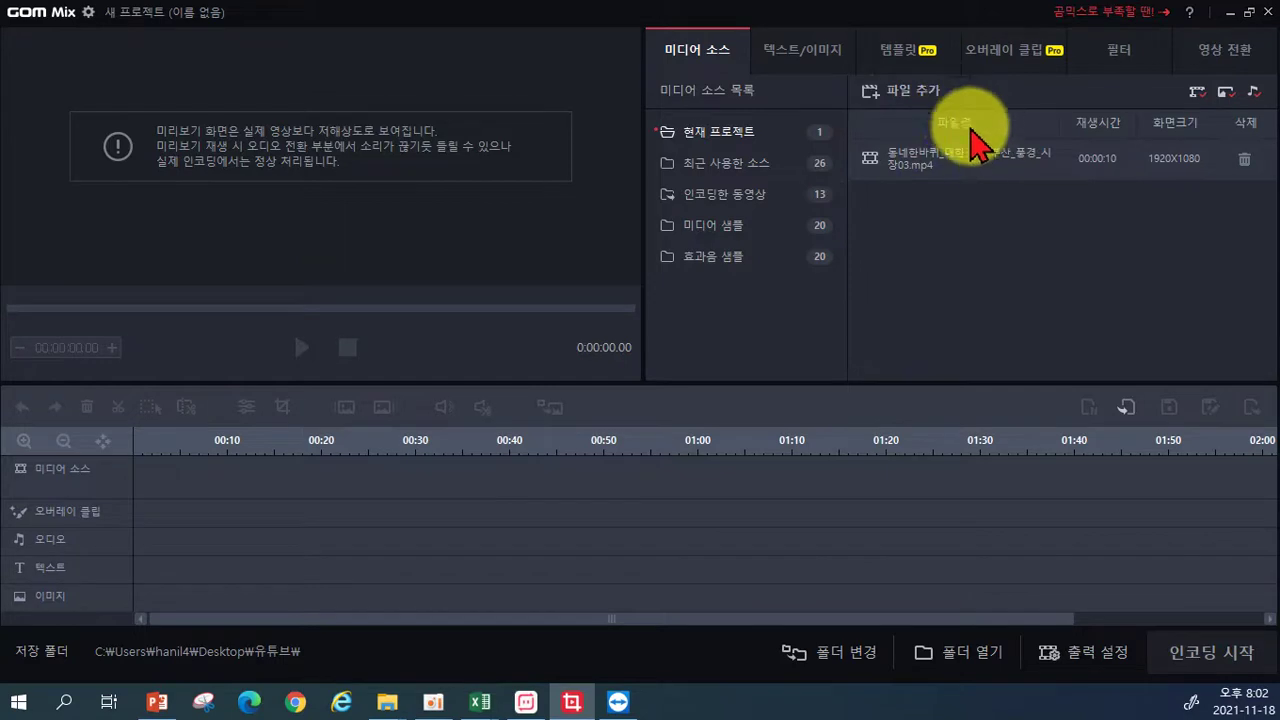
- Place the 시장03.mp4 clip at the start of the media source track and play it back
left_click_drag(925, 158, 205, 502)
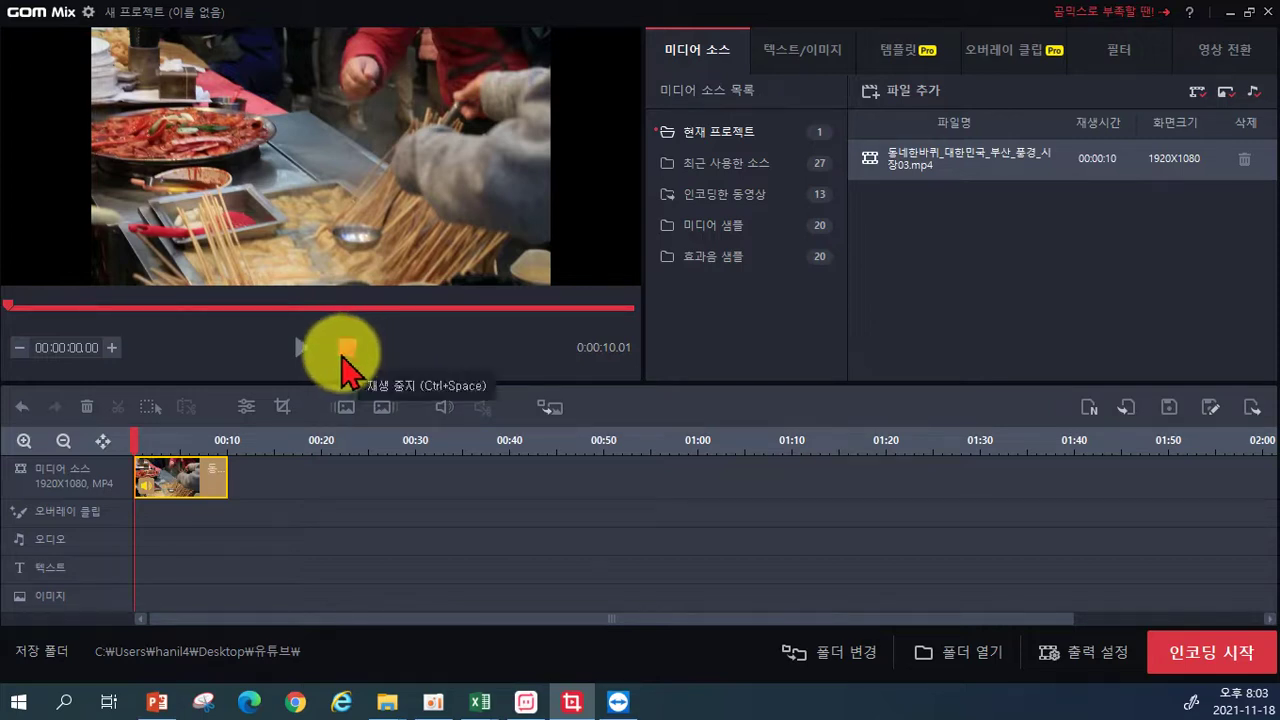
left_click(301, 350)
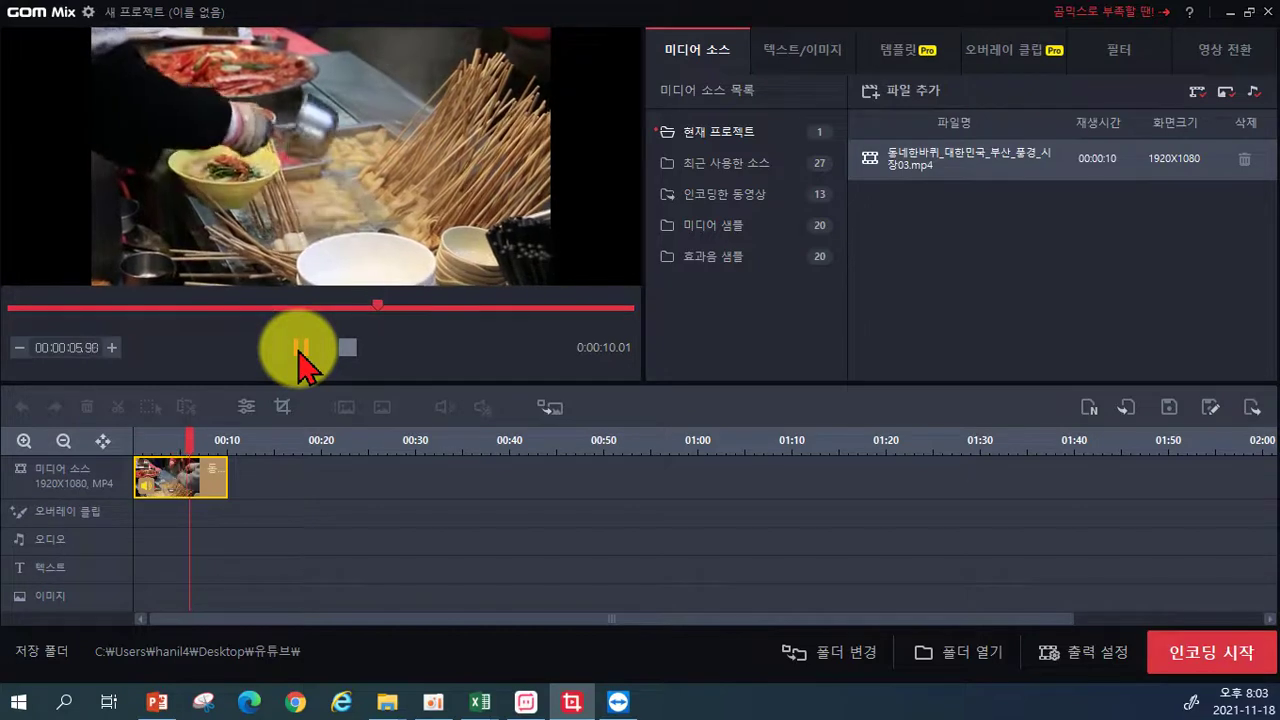
left_click(301, 350)
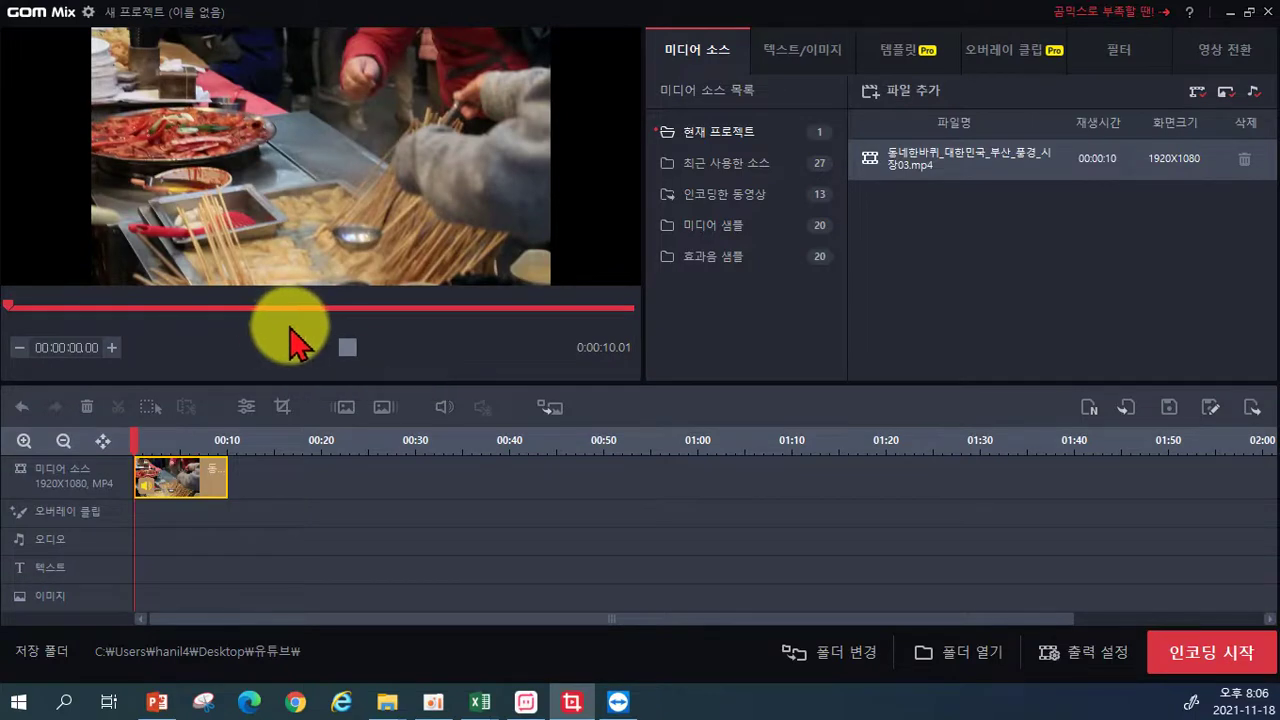
- Split the timeline clip at 00:00:01.20 and delete the piece before the cut
left_click(300, 345)
left_click(301, 348)
left_click(301, 348)
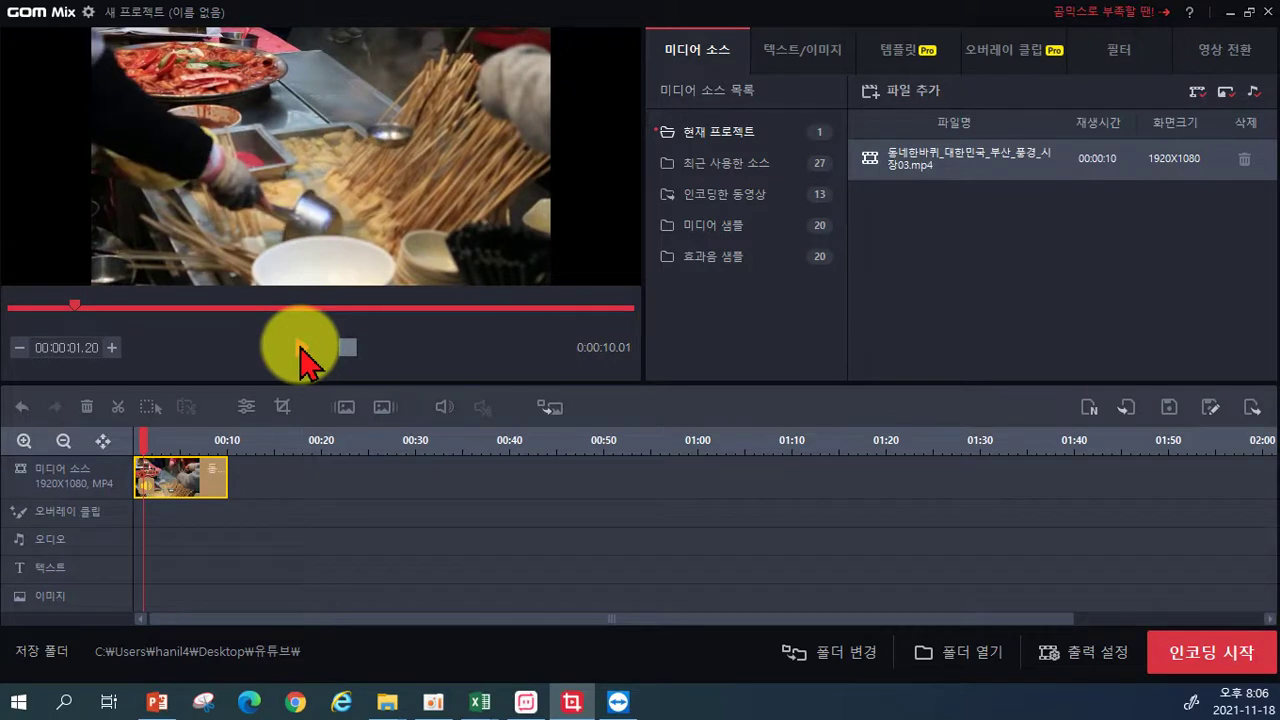
key("Left")
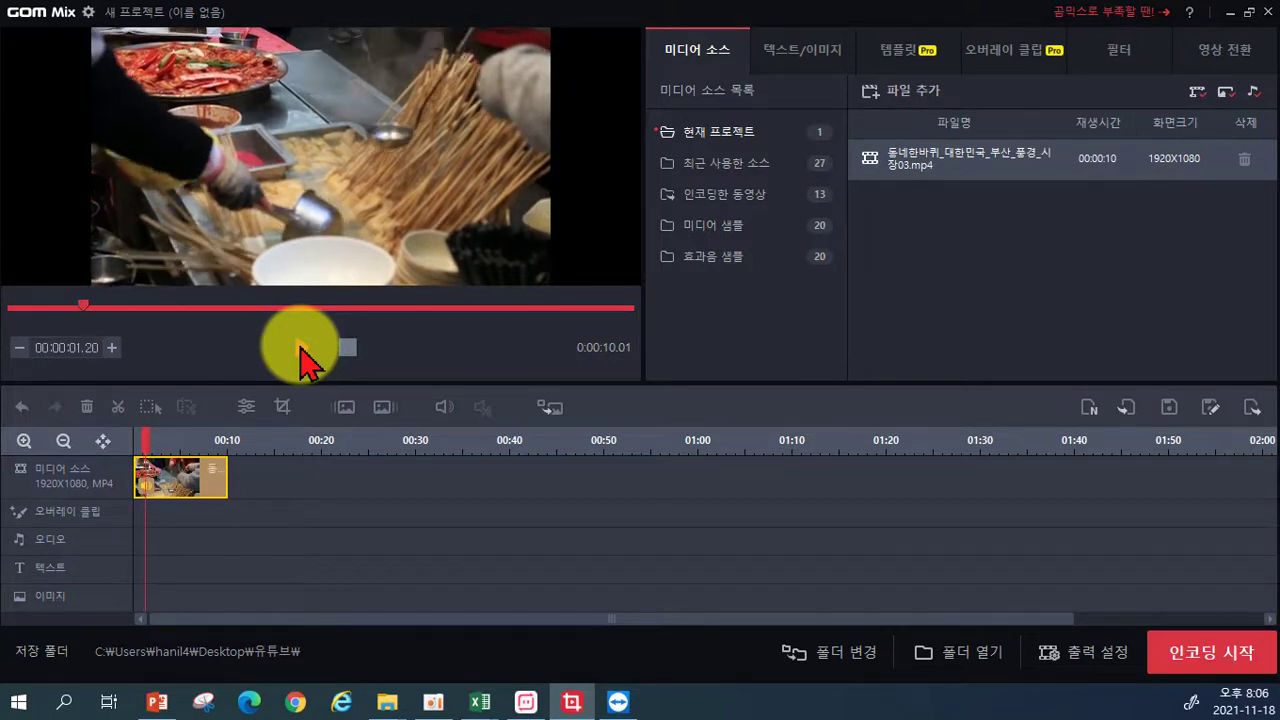
left_click(121, 408)
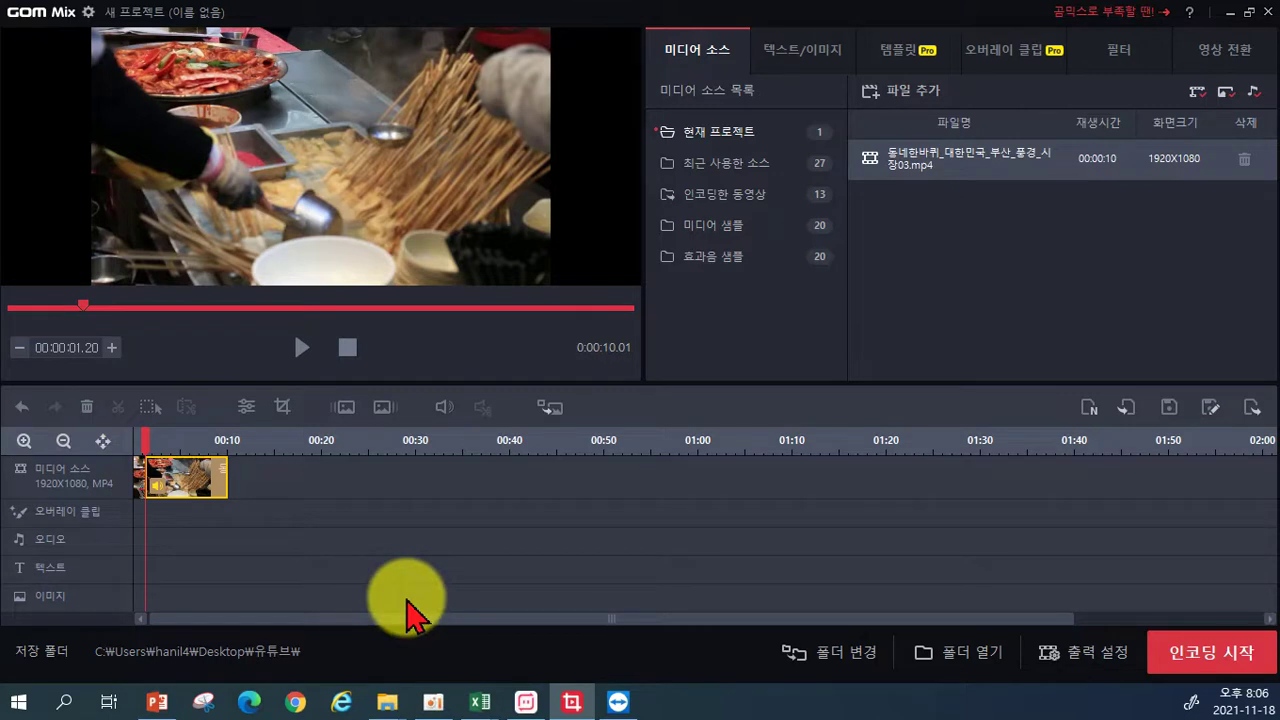
left_click(143, 488)
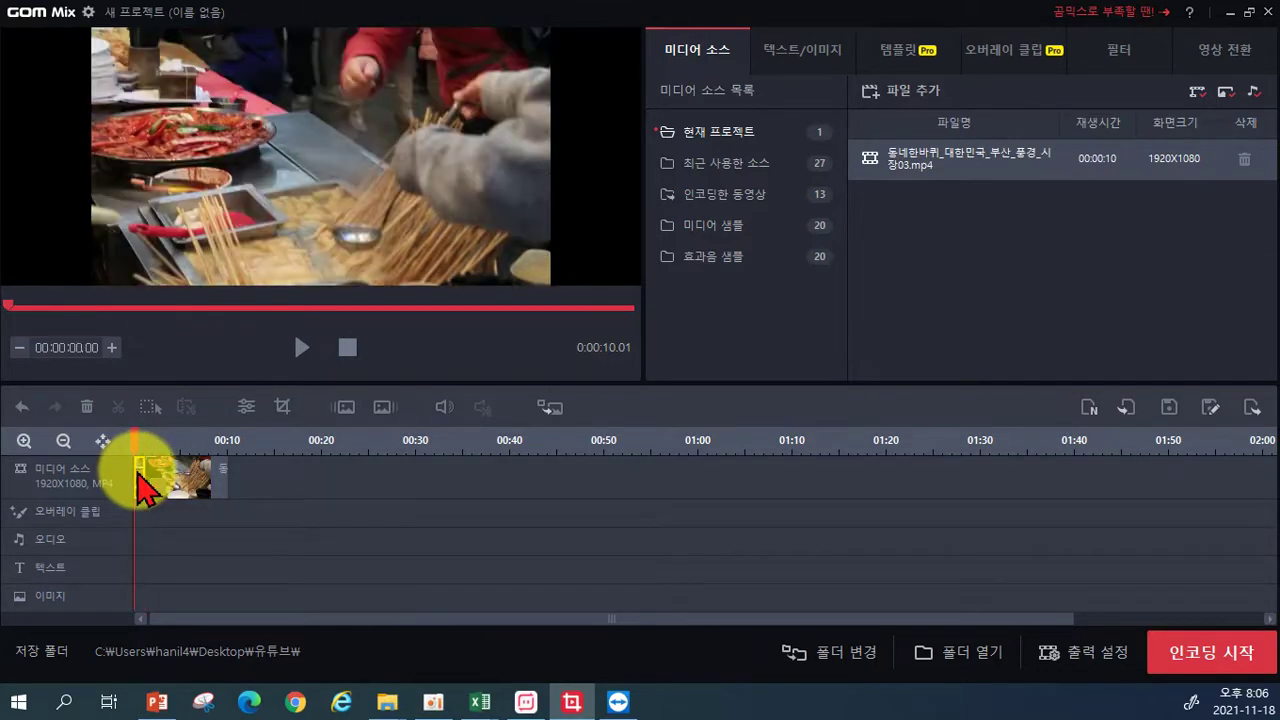
key("Delete")
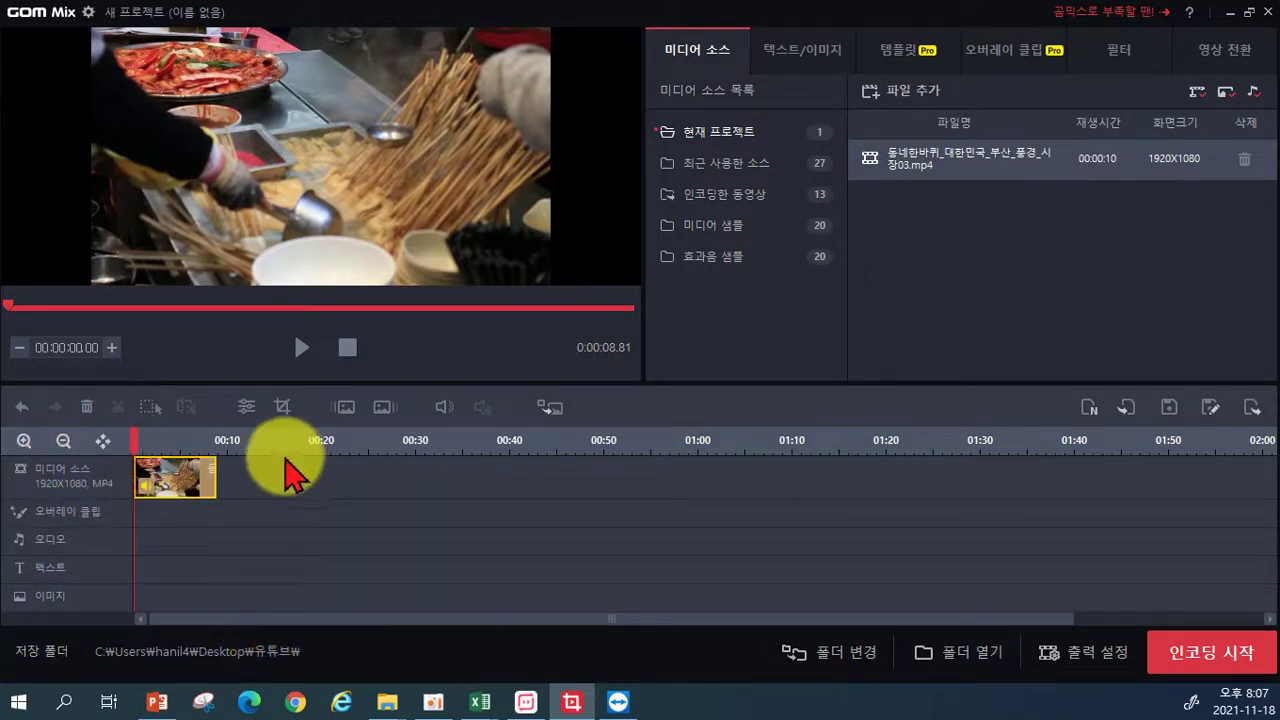
- Split the remaining clip at 00:00:06.40 and delete the piece after the cut
left_click(300, 348)
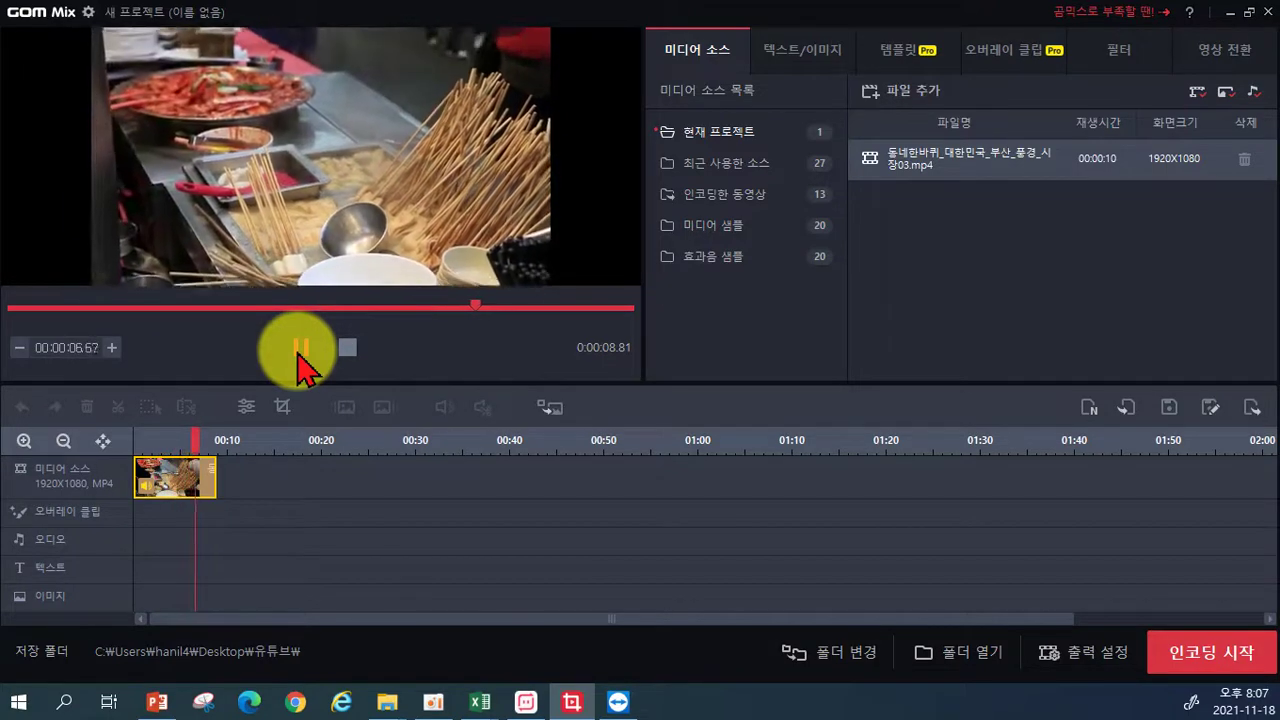
left_click(300, 350)
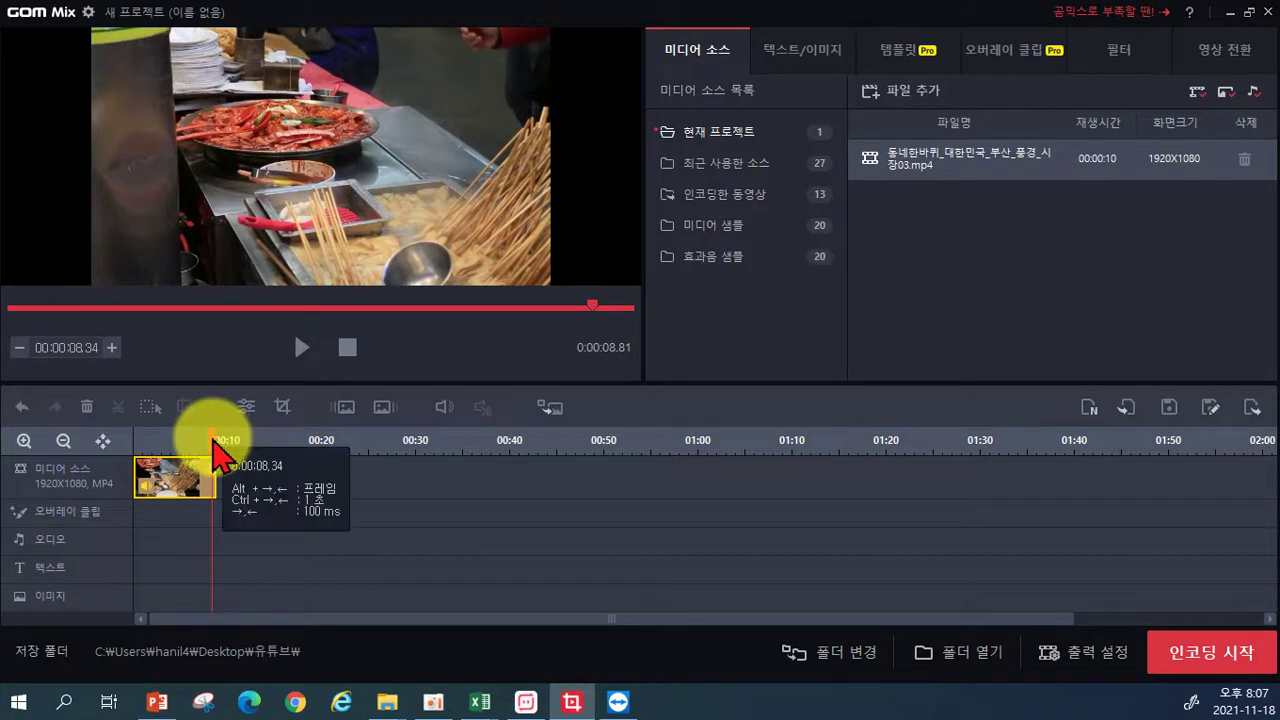
left_click_drag(213, 433, 189, 435)
left_click(301, 348)
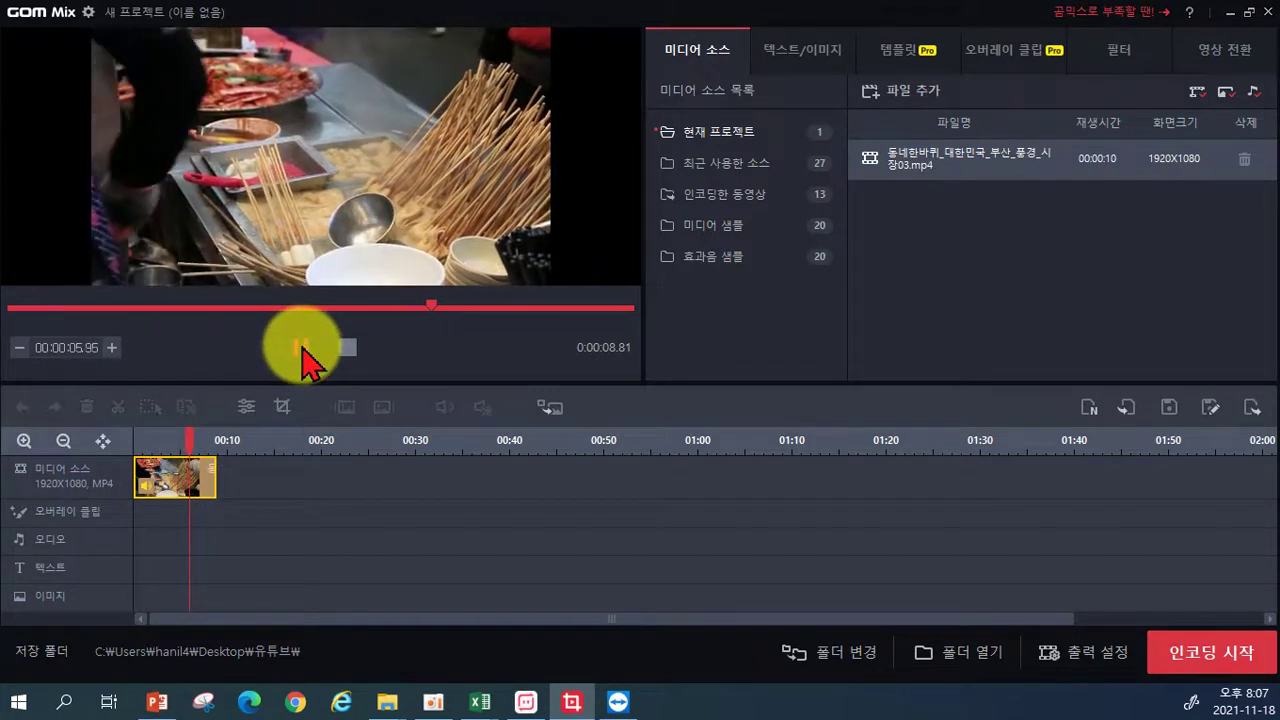
left_click(301, 348)
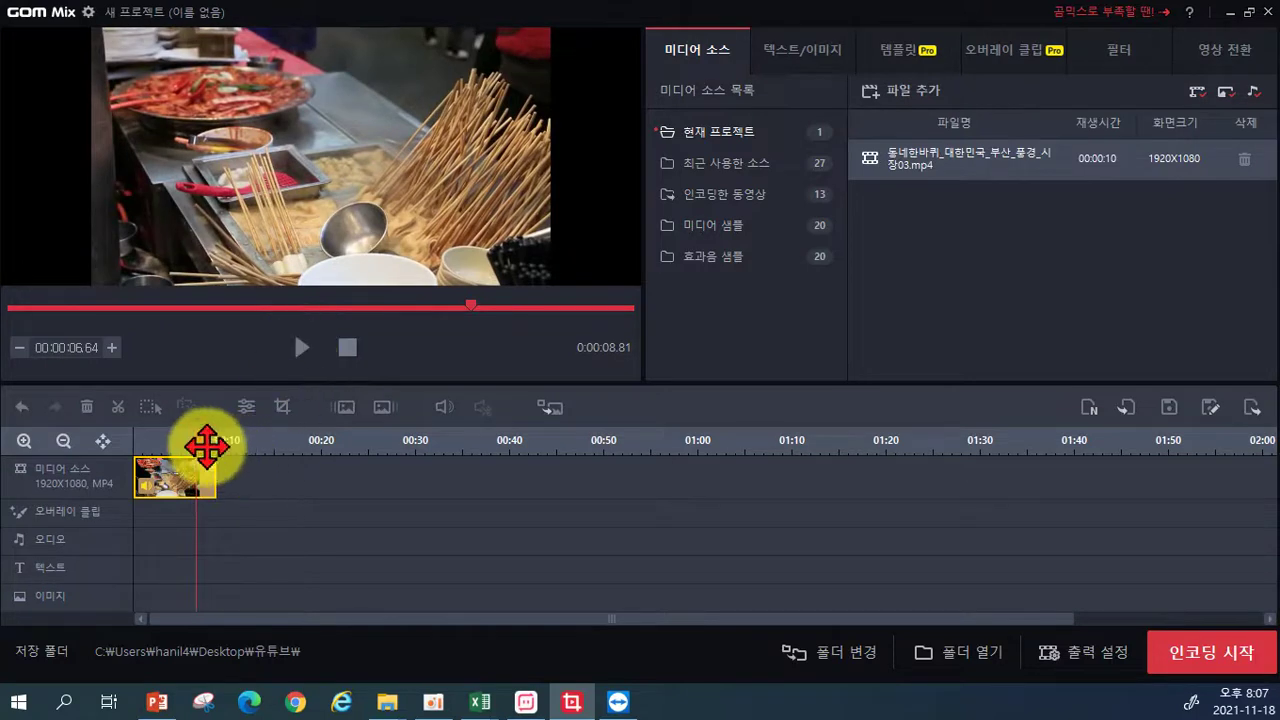
left_click_drag(194, 443, 191, 443)
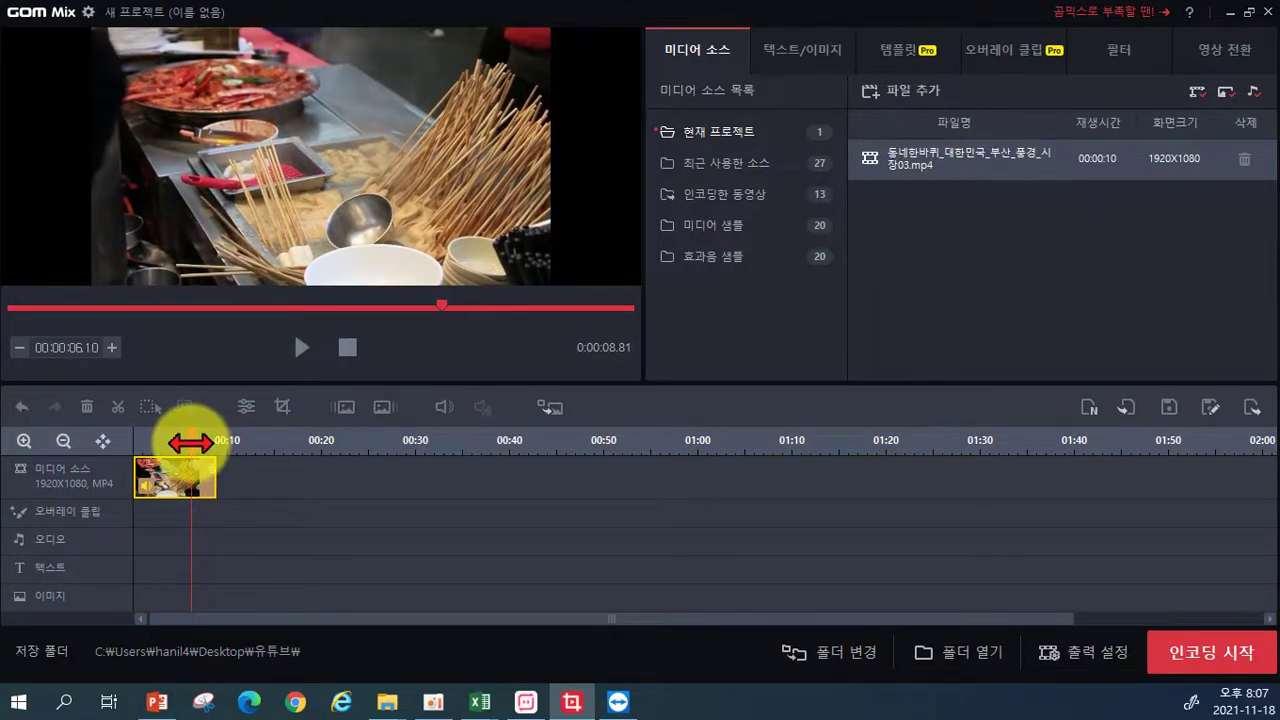
left_click(298, 350)
left_click(298, 350)
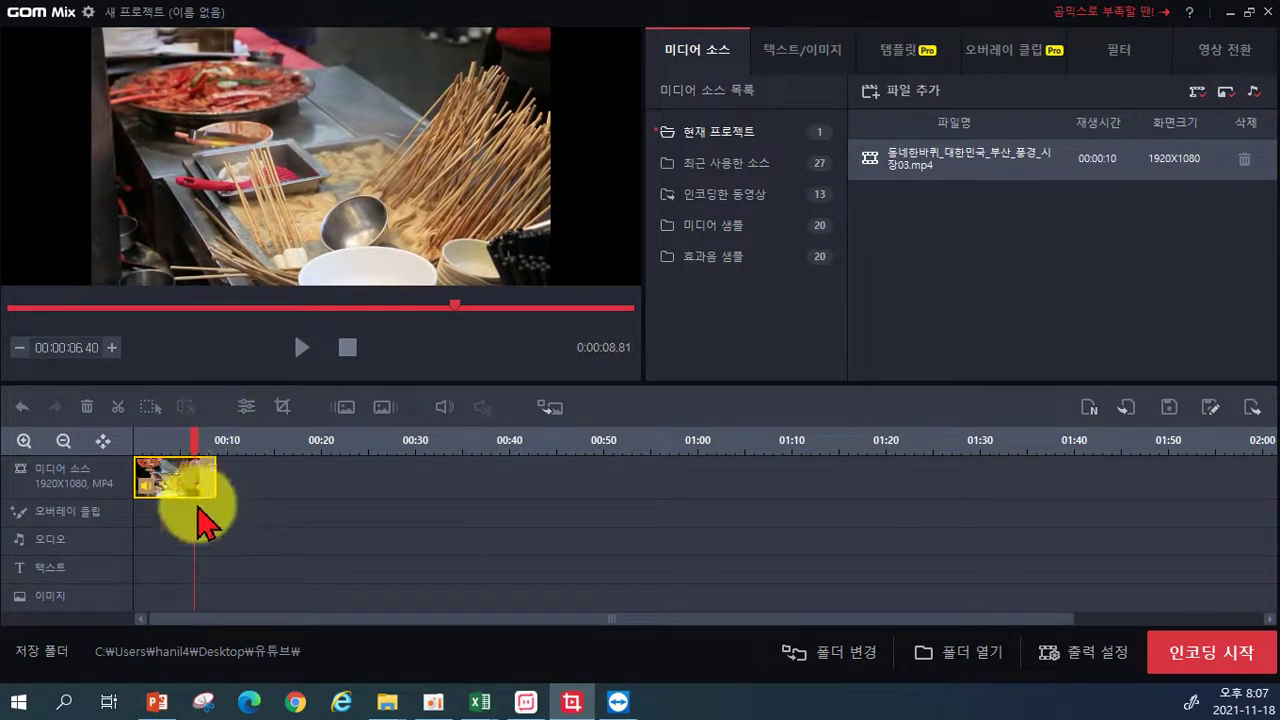
left_click(120, 418)
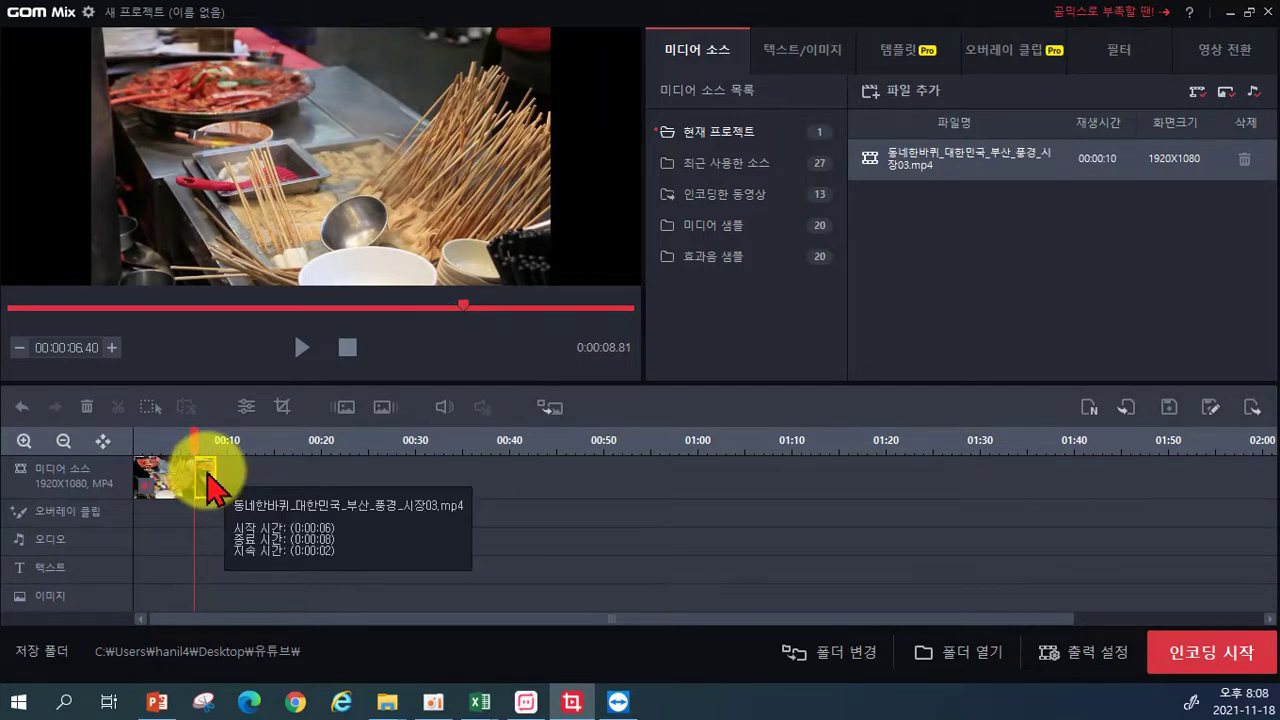
key("Delete")
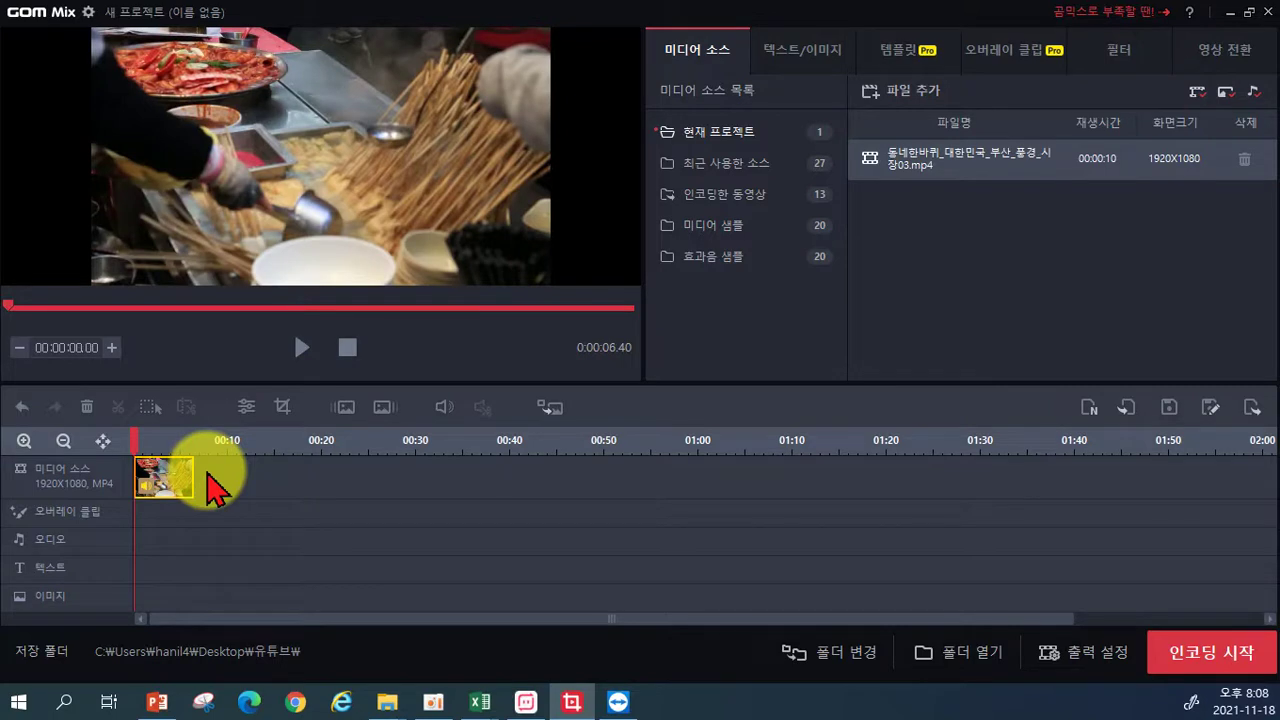
left_click(303, 349)
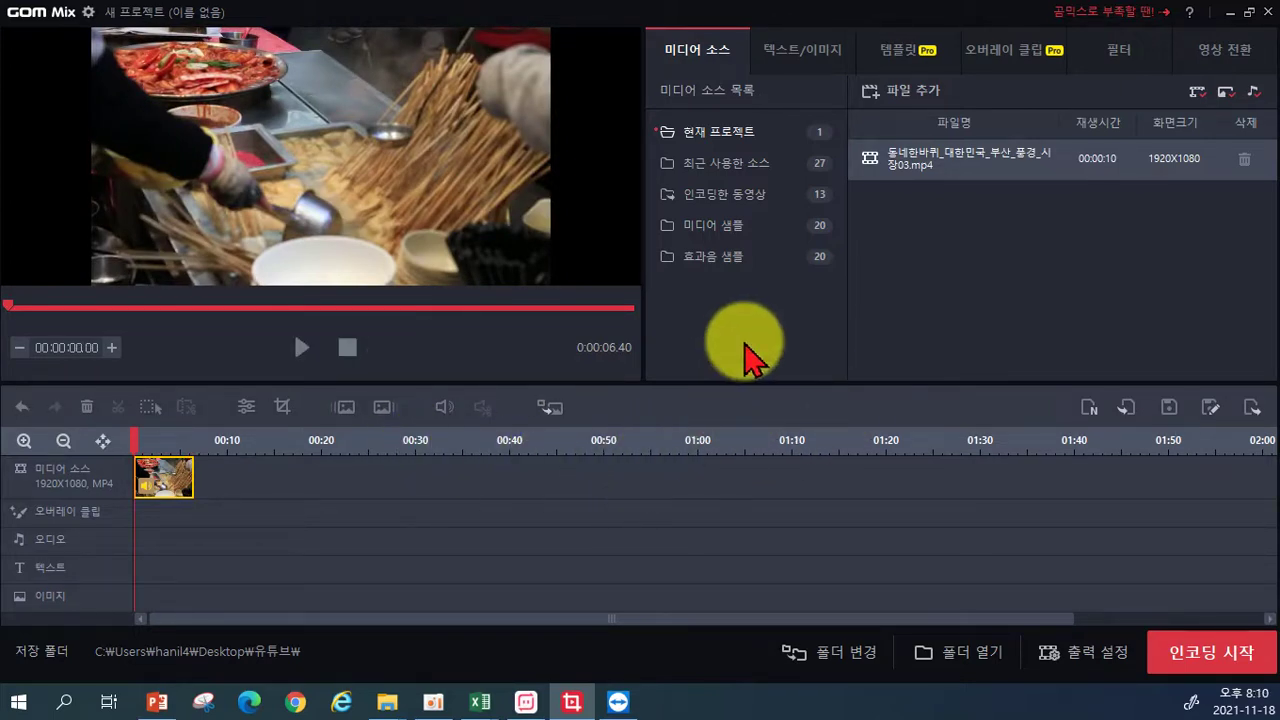
- Import 동네한바퀴_대한민국_부산_풍경_시장02.mp4 and place it directly after the first clip on the media source track
left_click(918, 114)
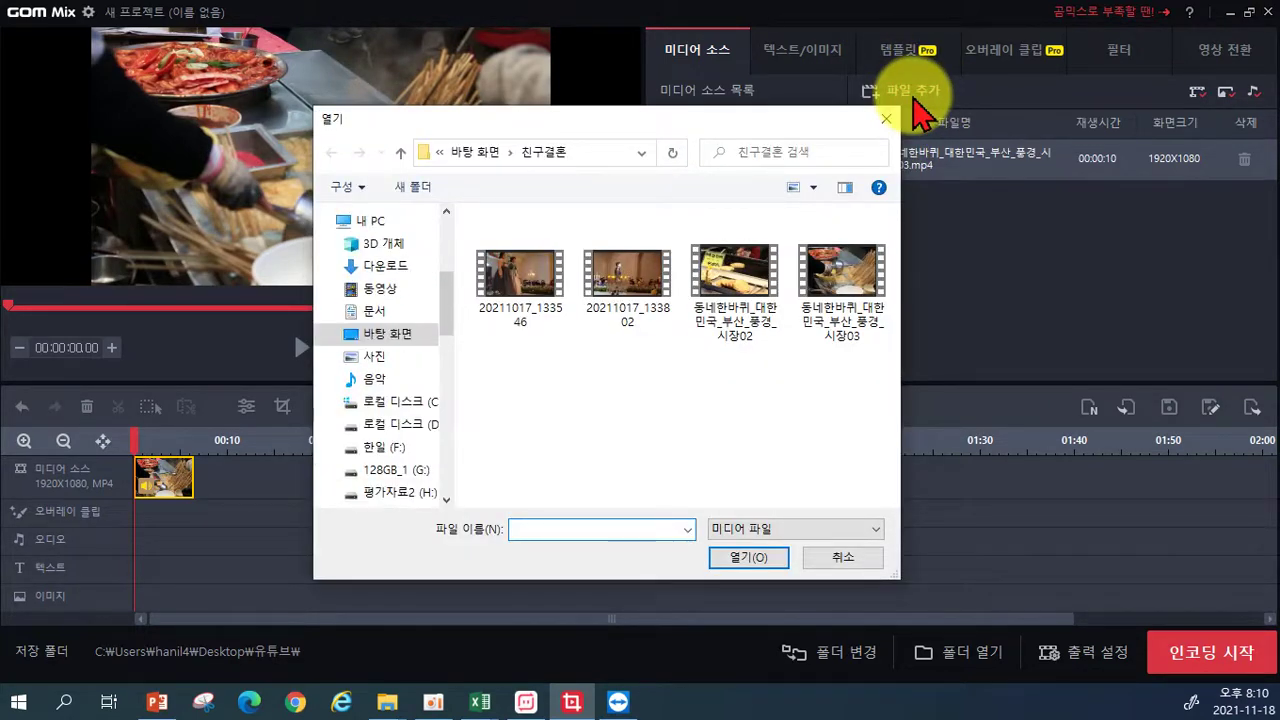
left_click(735, 290)
left_click(740, 560)
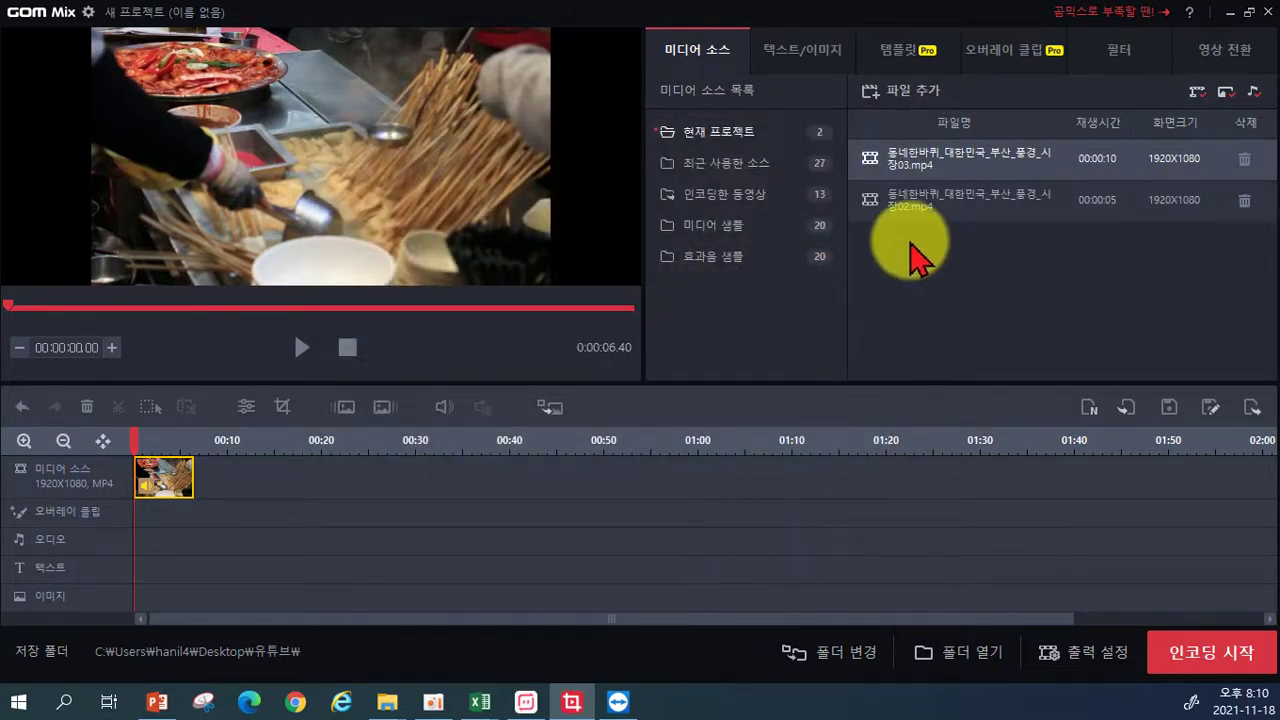
left_click(922, 201)
left_click_drag(922, 200, 236, 492)
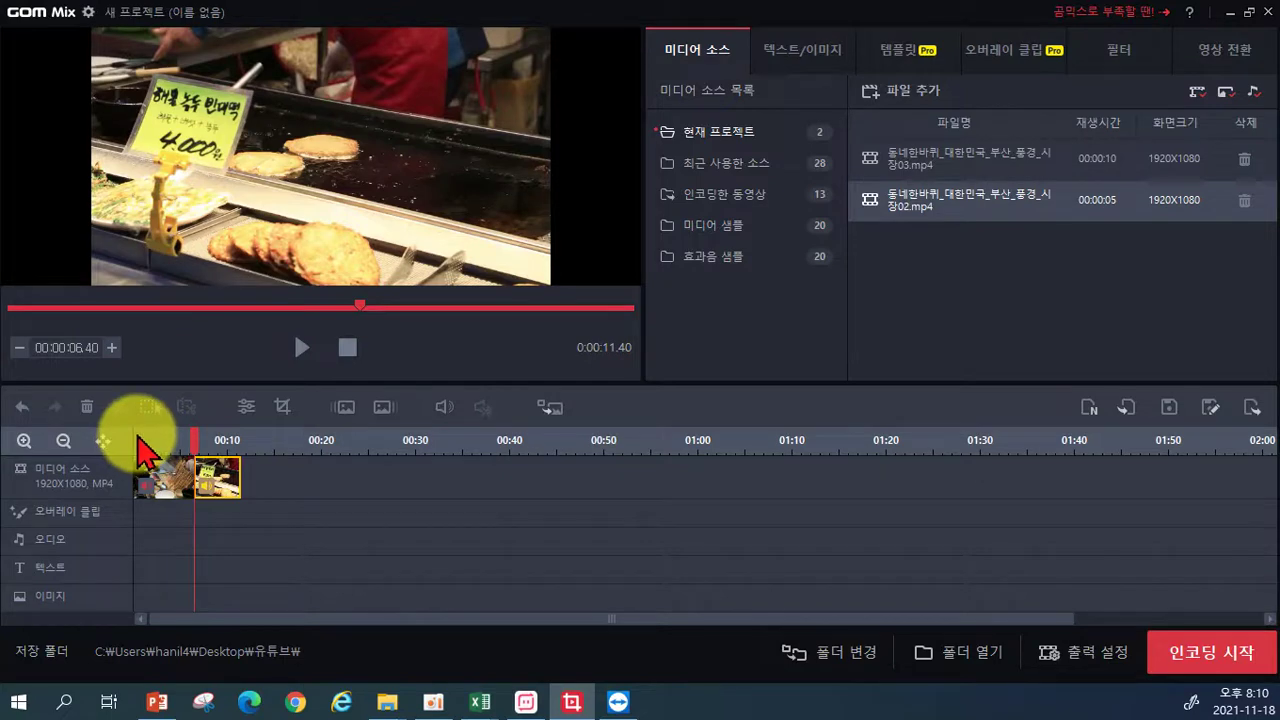
- Play back both clips from the beginning of the timeline and stop at the end
left_click(138, 440)
left_click(301, 348)
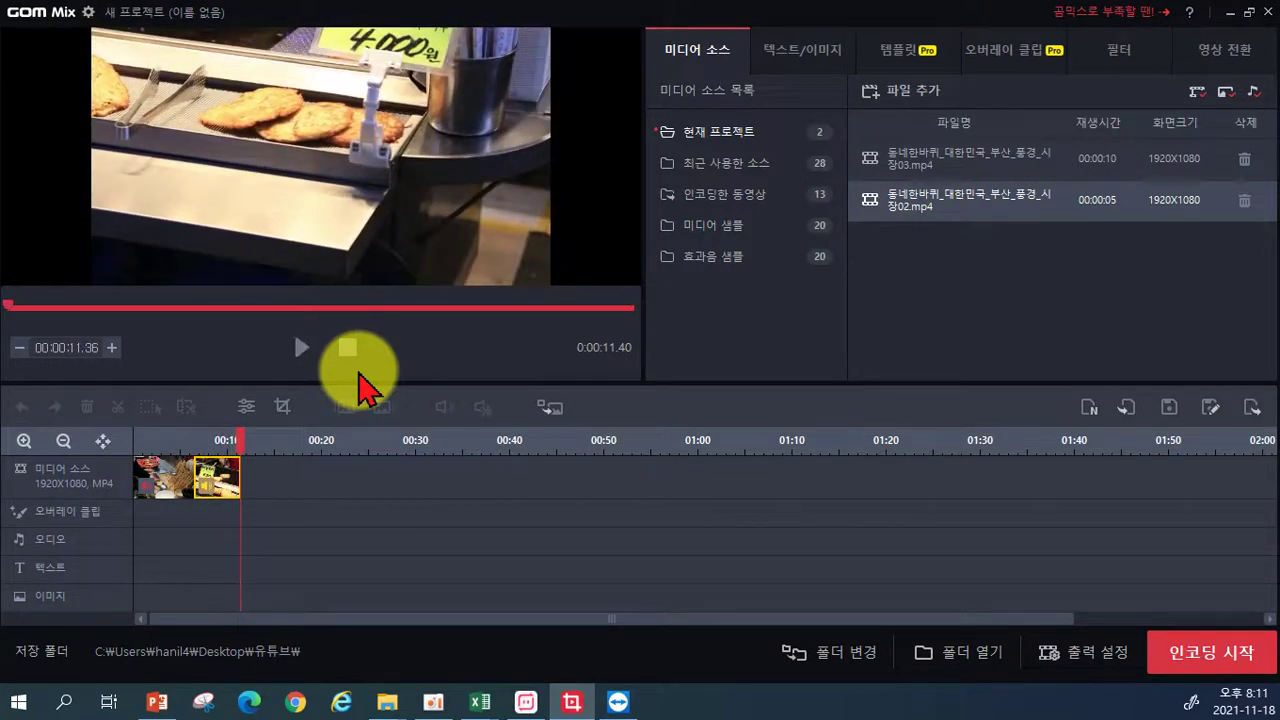
left_click(347, 349)
- Split the second clip at 00:00:08.90 on the timeline and delete its end piece
left_click(195, 445)
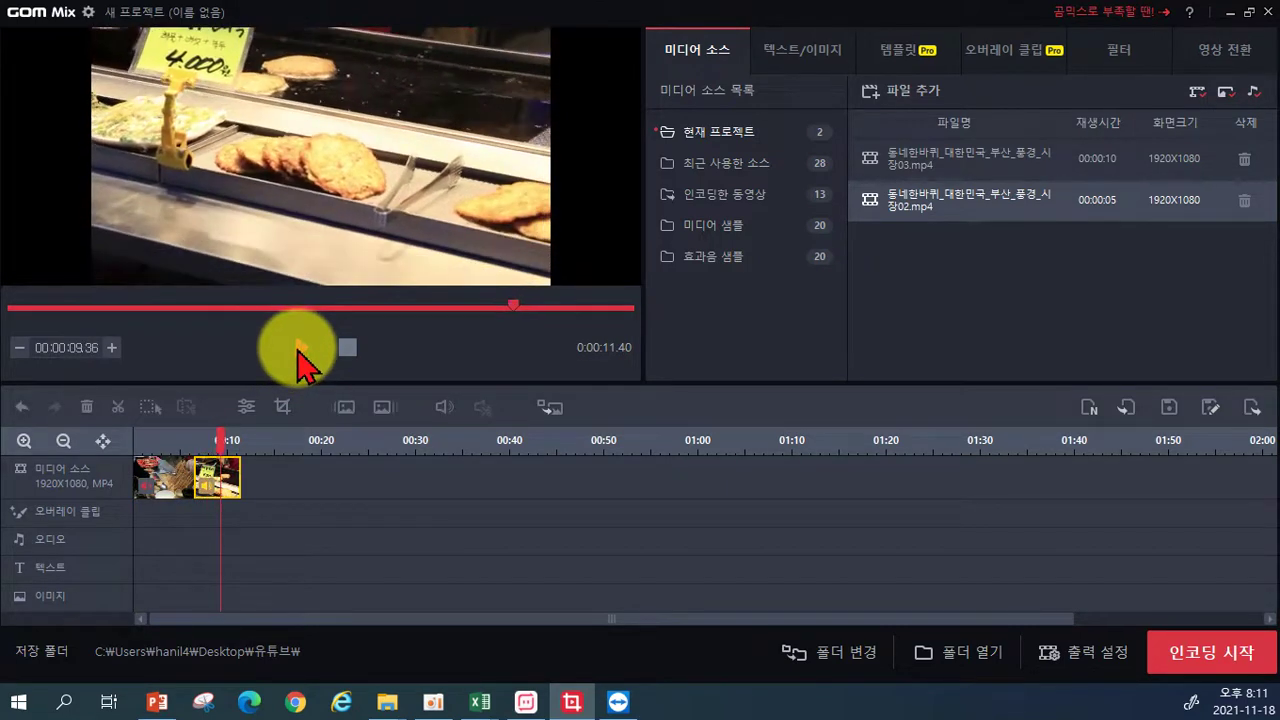
left_click(299, 348)
left_click_drag(221, 437, 217, 437)
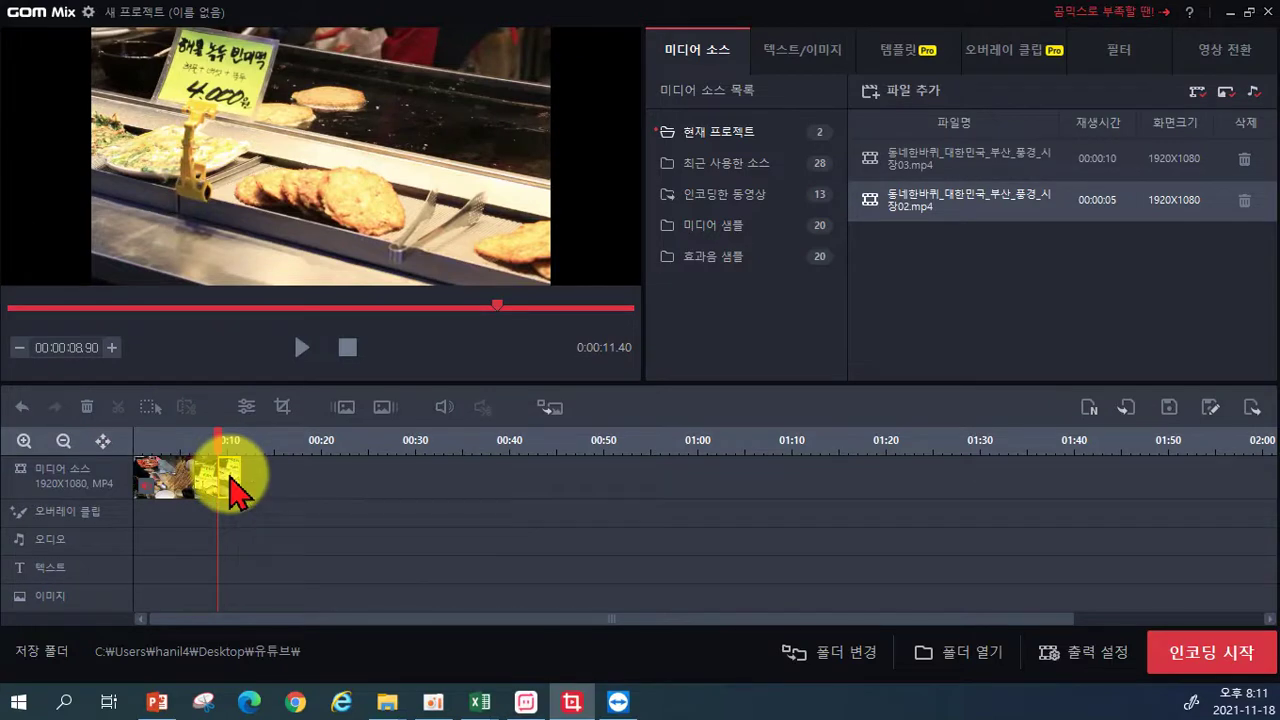
key("Delete")
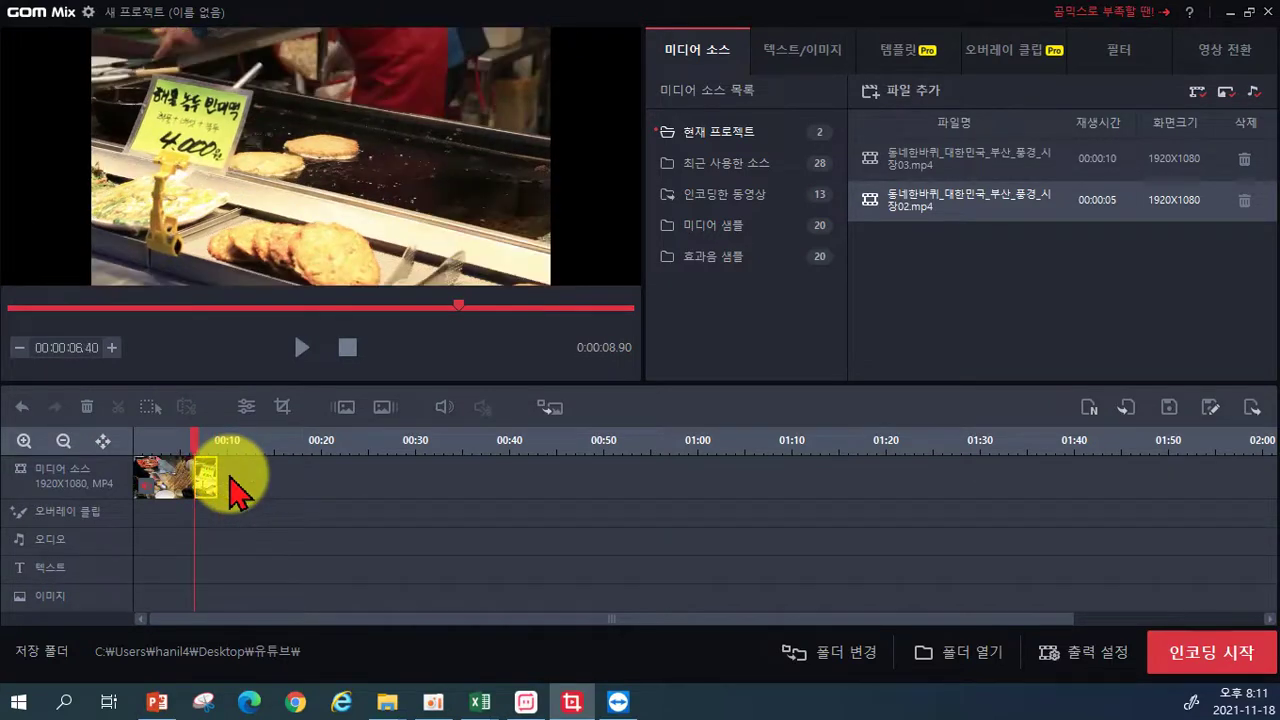
- Preview the trimmed two-clip sequence and show the list of recently used media sources
left_click(175, 437)
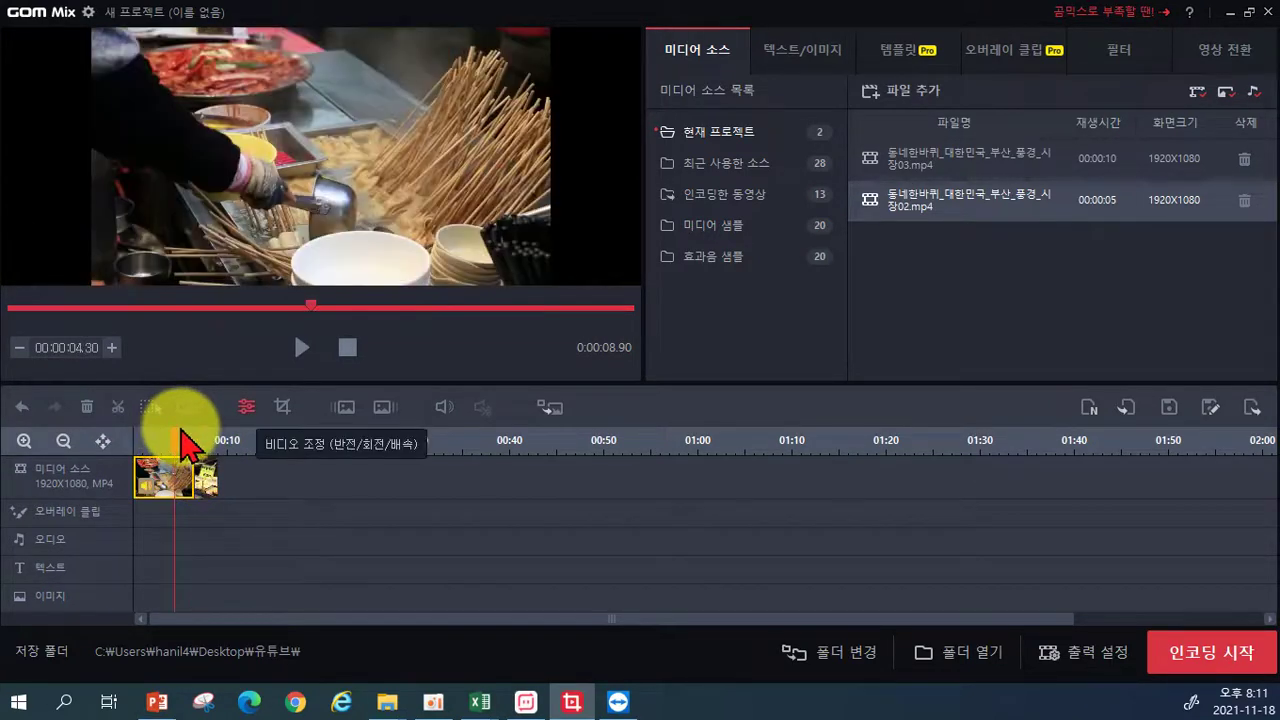
left_click(310, 349)
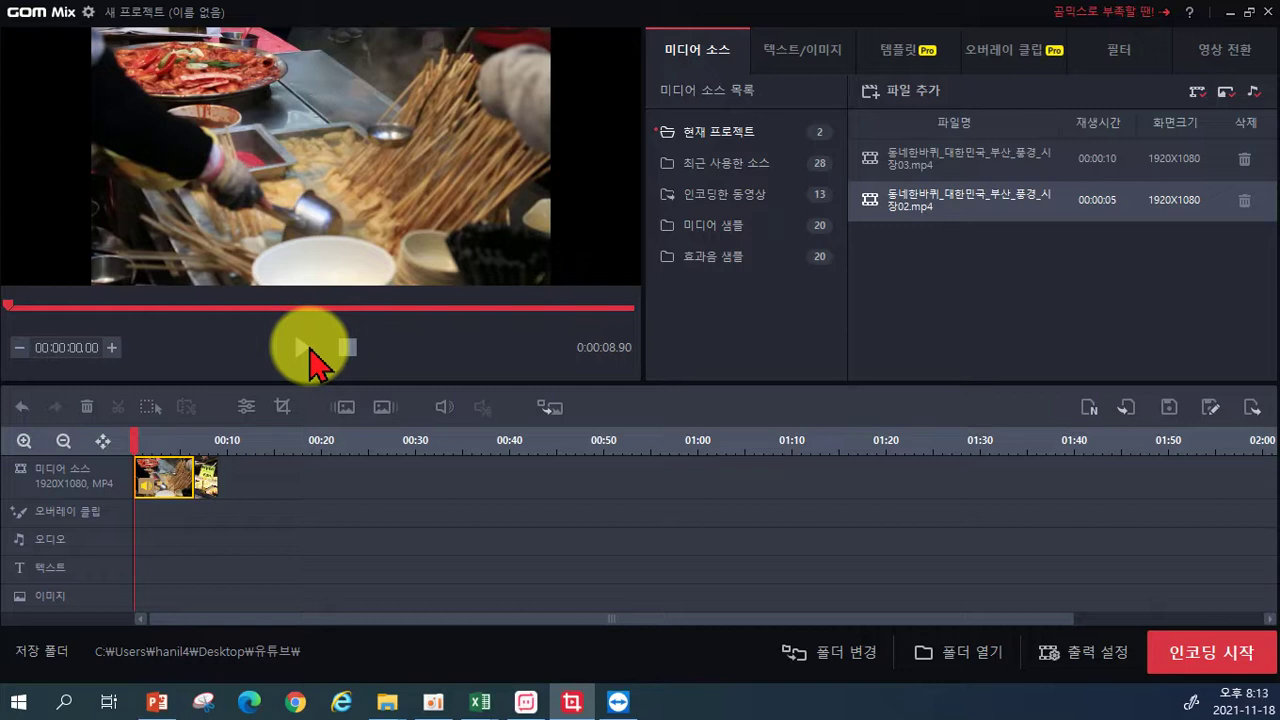
left_click(715, 166)
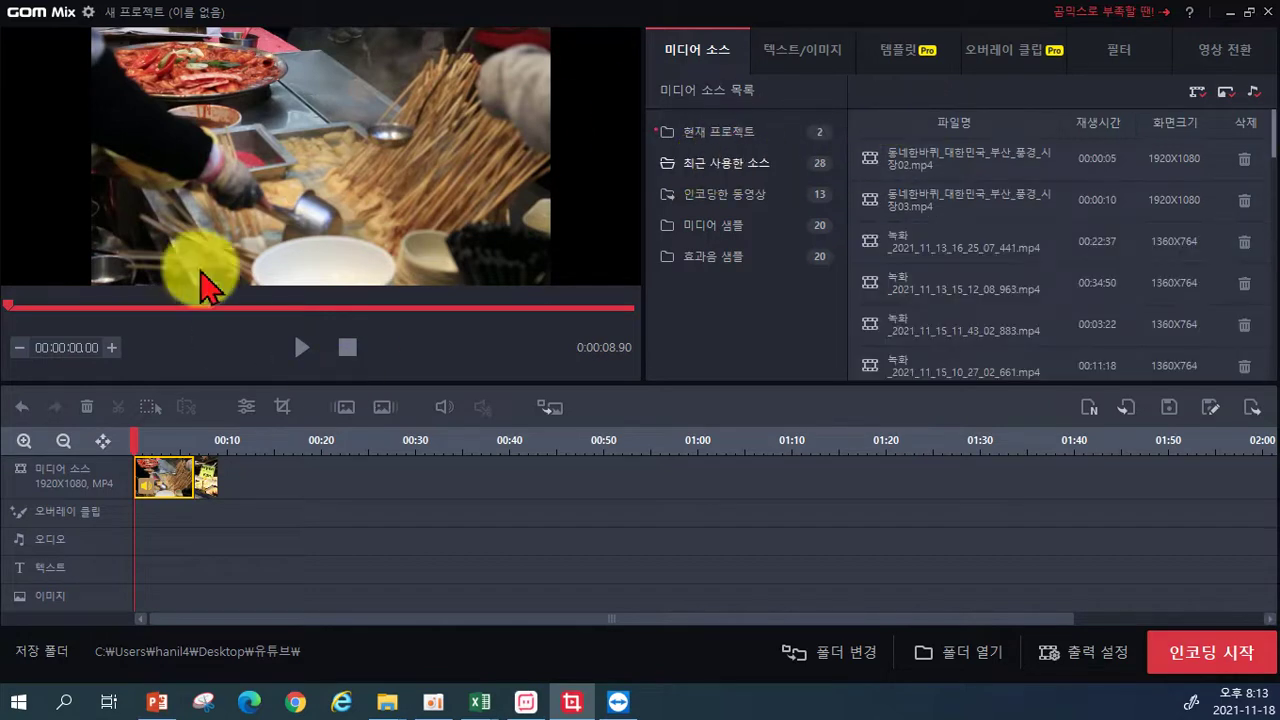
- Look through the full list of recently used sources and the list of encoded videos
scroll(988, 190, "down", 5)
scroll(986, 220, "up", 5)
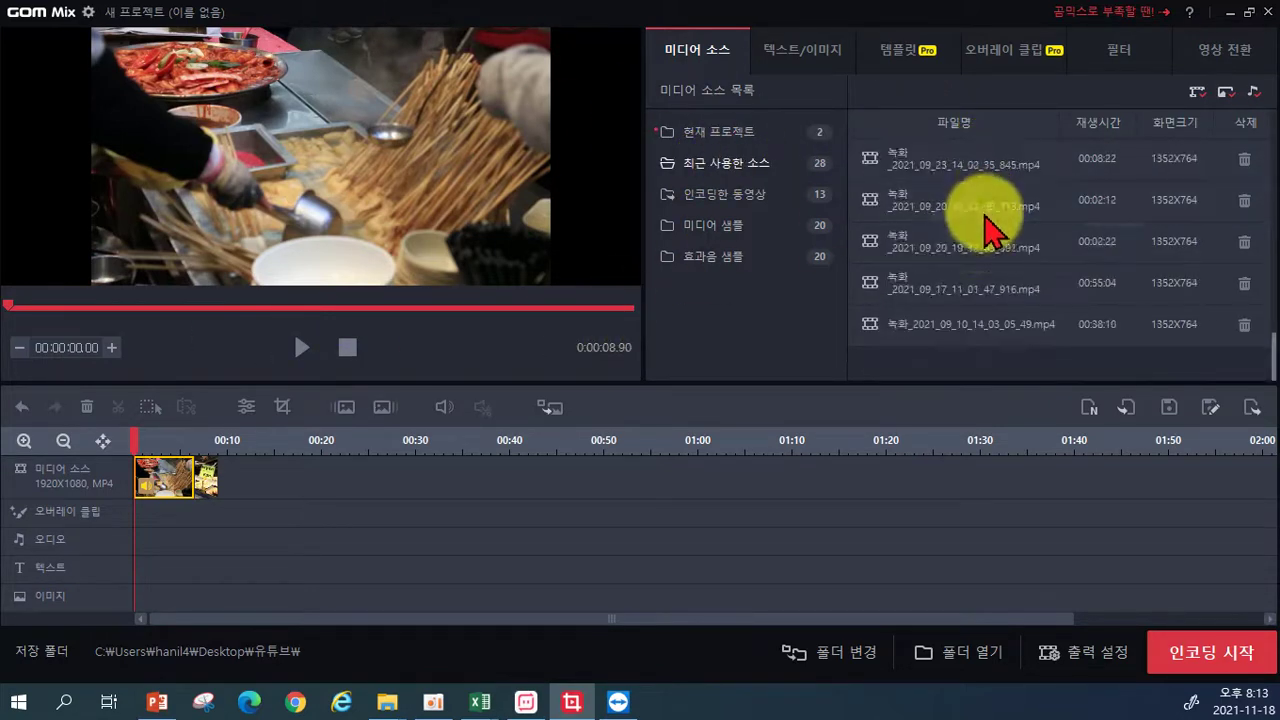
scroll(985, 270, "down", 3)
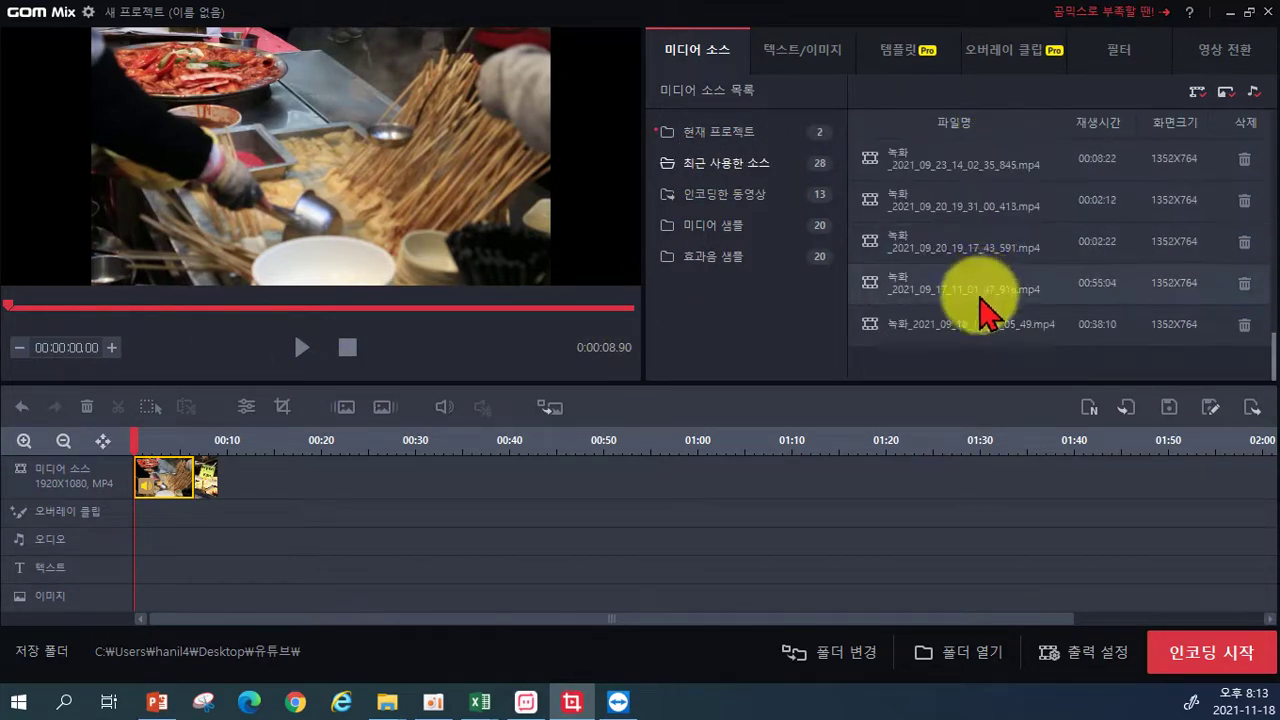
scroll(986, 290, "up", 3)
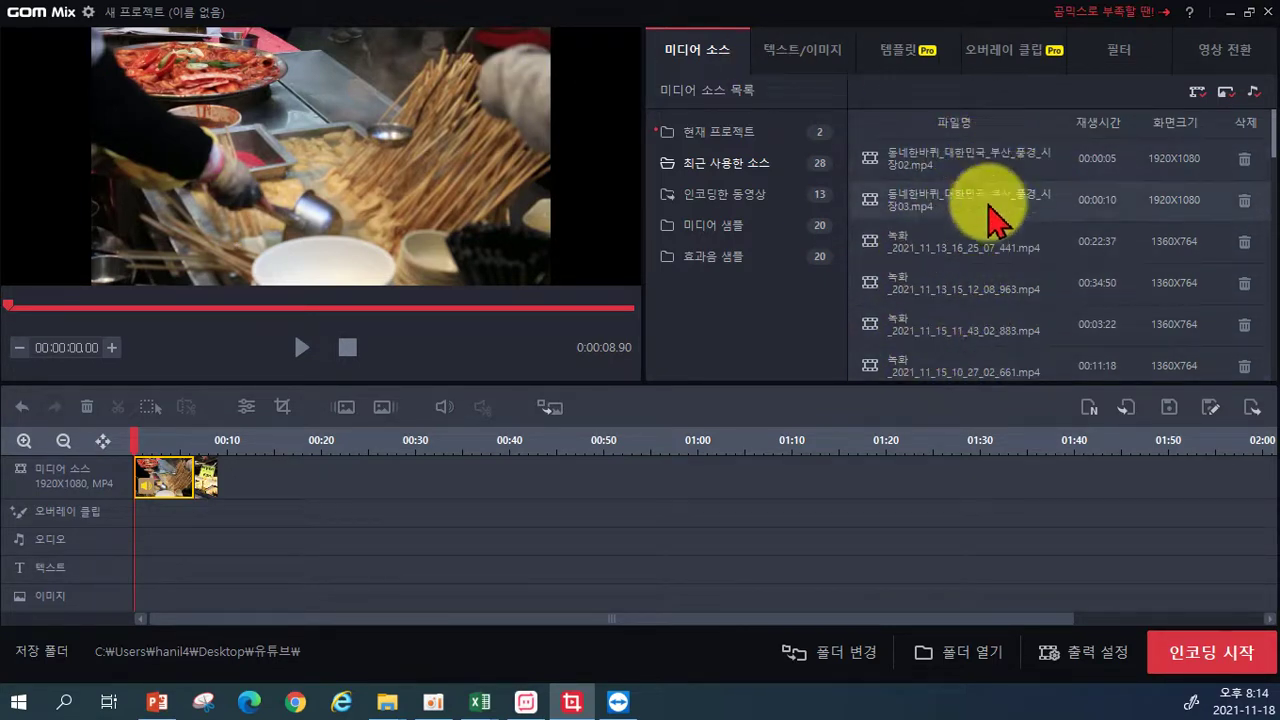
scroll(986, 337, "down", 10)
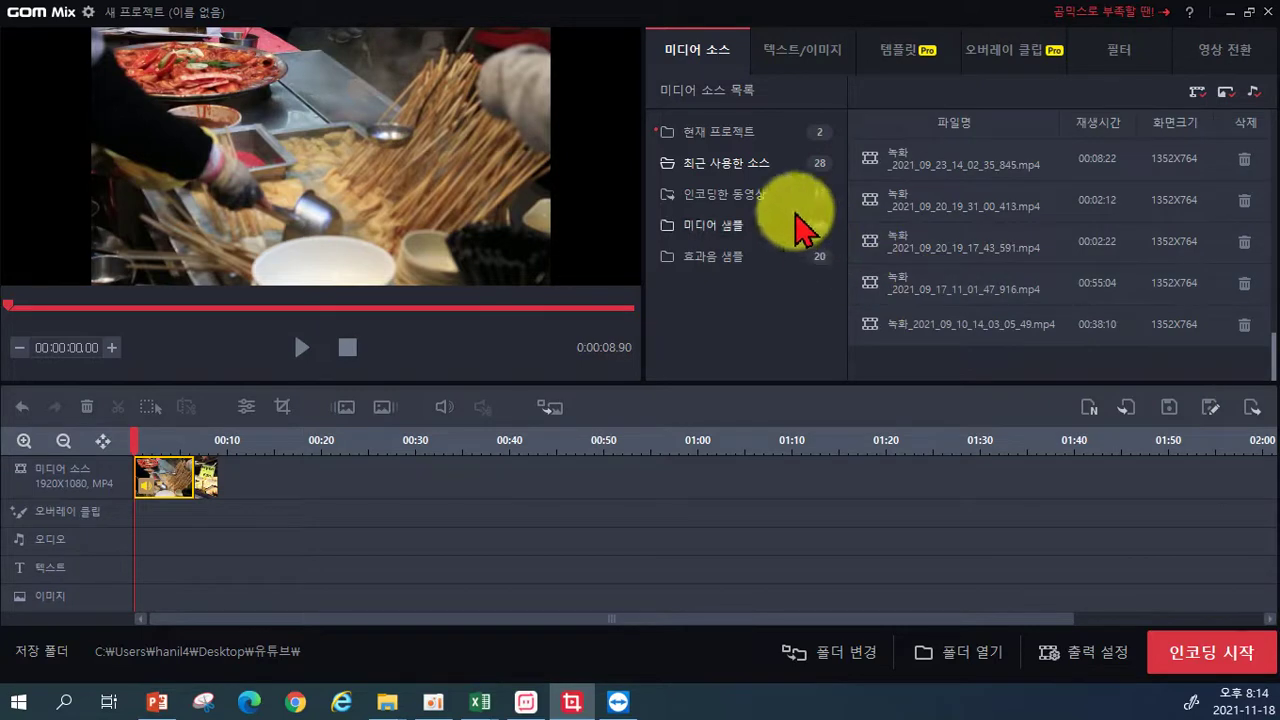
left_click(757, 198)
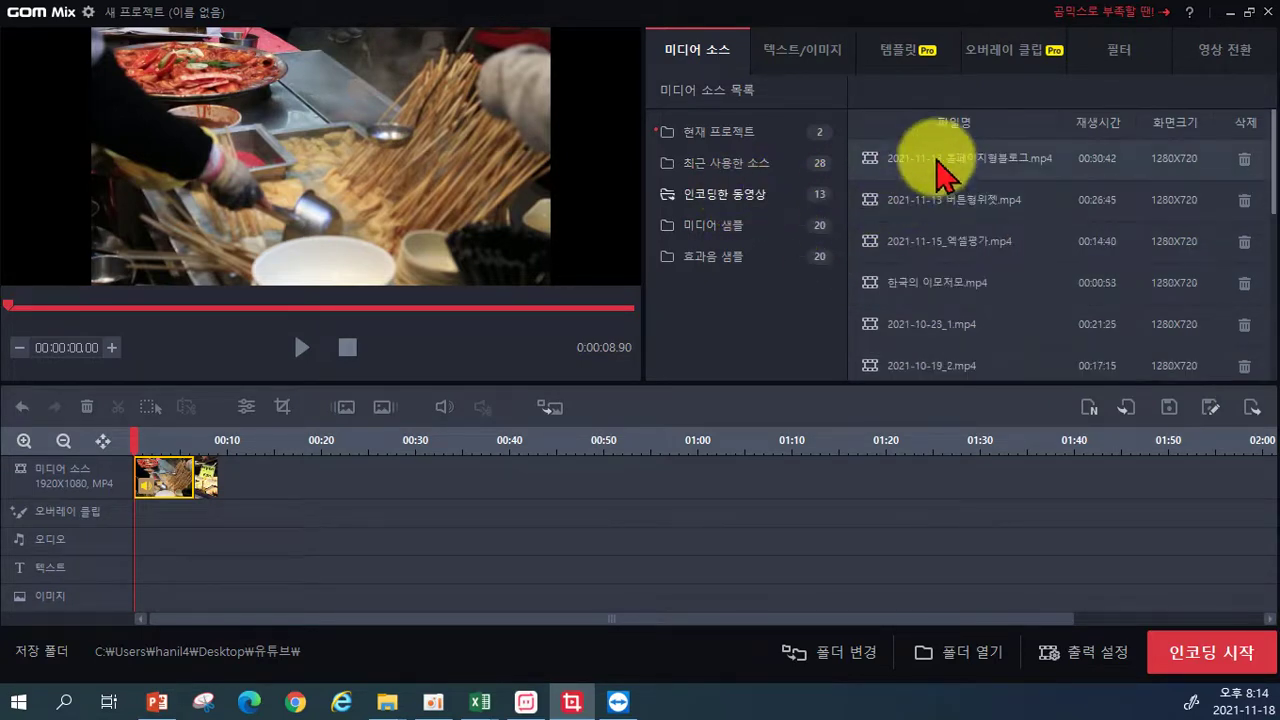
scroll(932, 210, "down", 5)
scroll(935, 240, "up", 5)
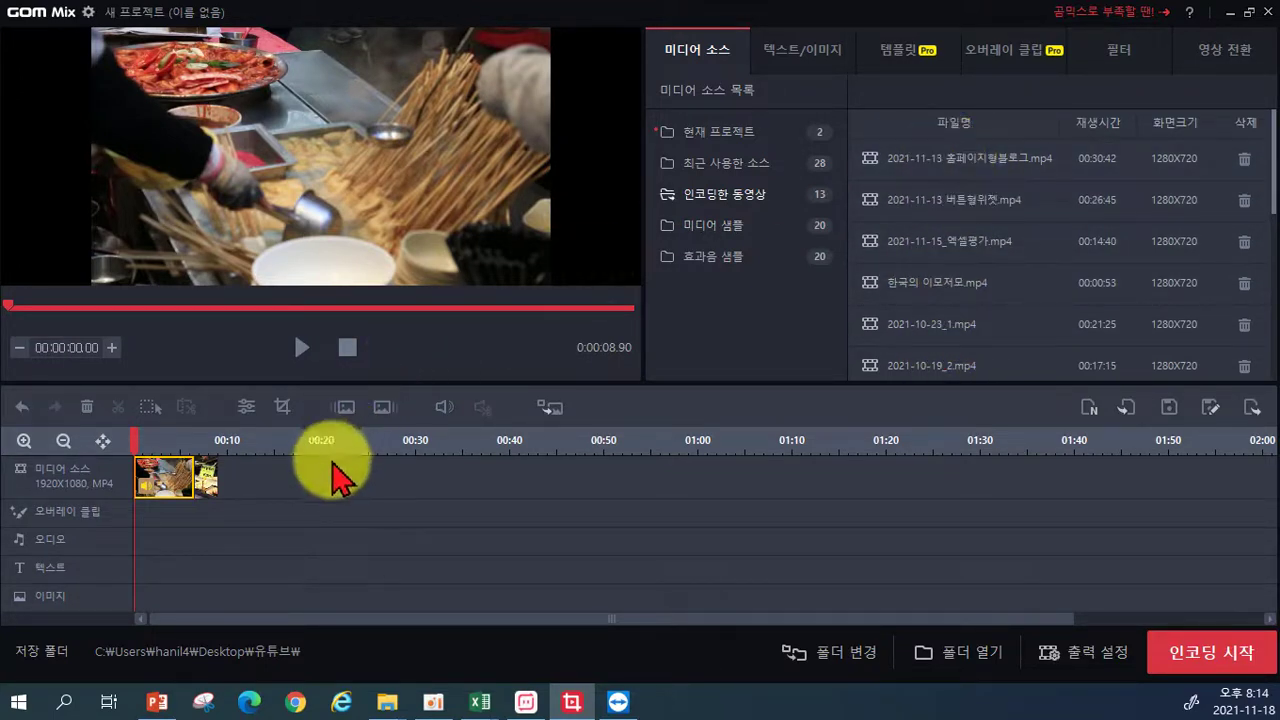
- Try 2021-11-13 홈페이지형블로그.mp4 after the last clip and at the timeline start, removing it from the media source track each time
left_click_drag(940, 172, 451, 549)
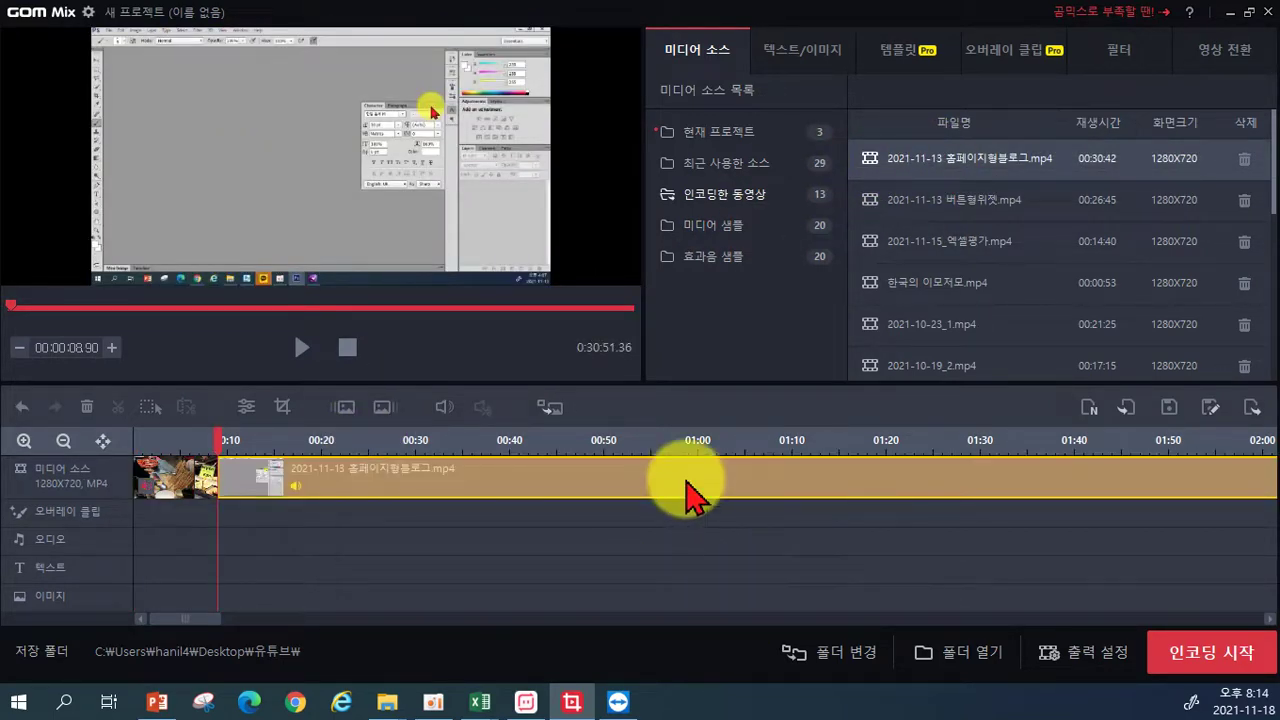
key("Delete")
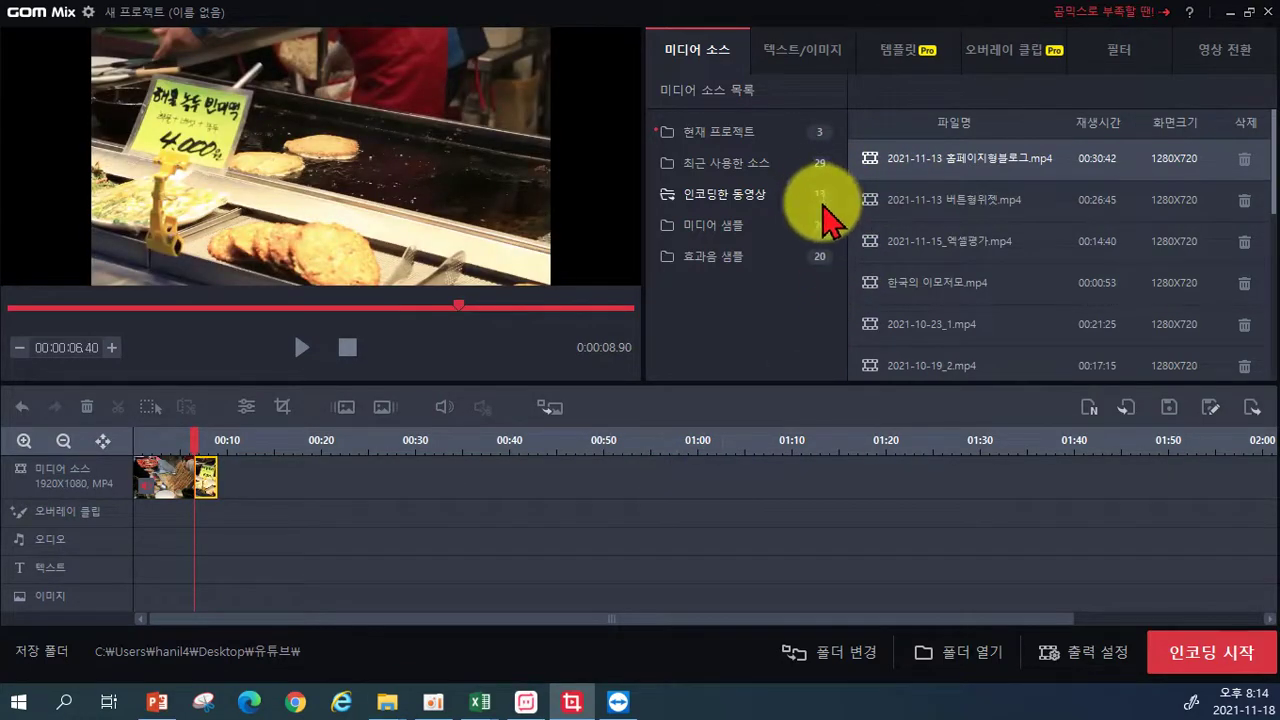
left_click(706, 235)
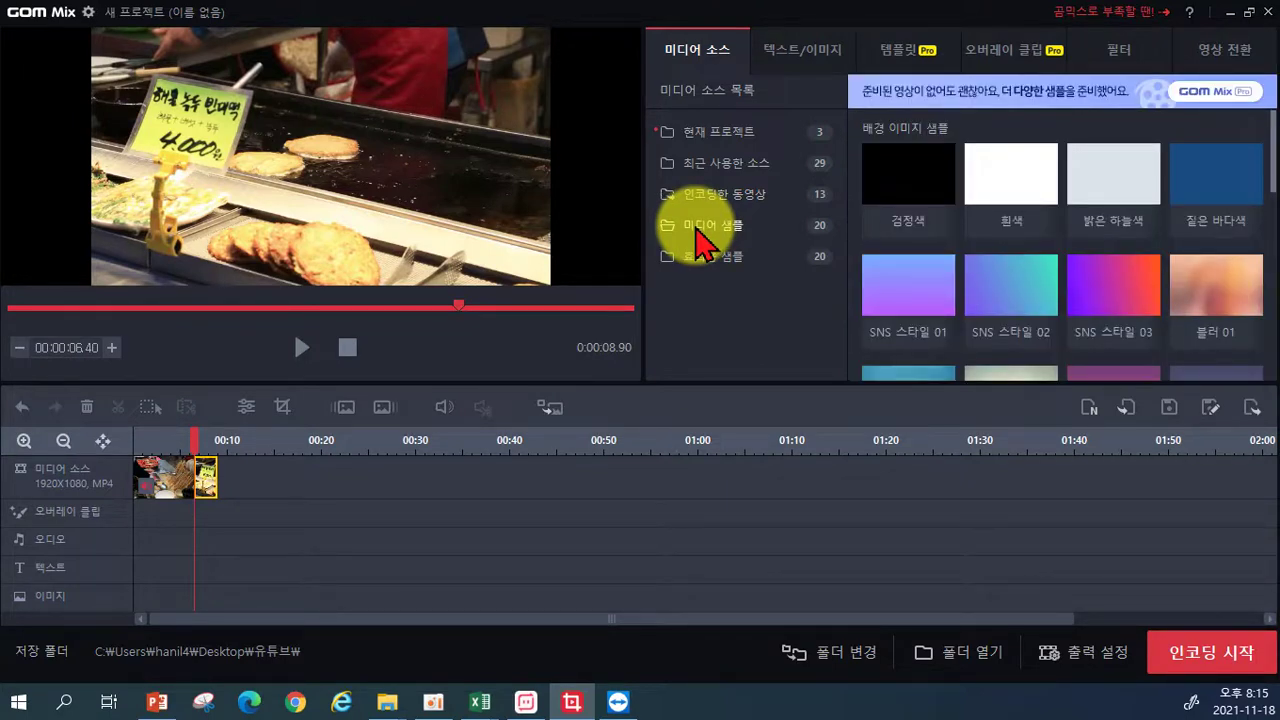
left_click(710, 196)
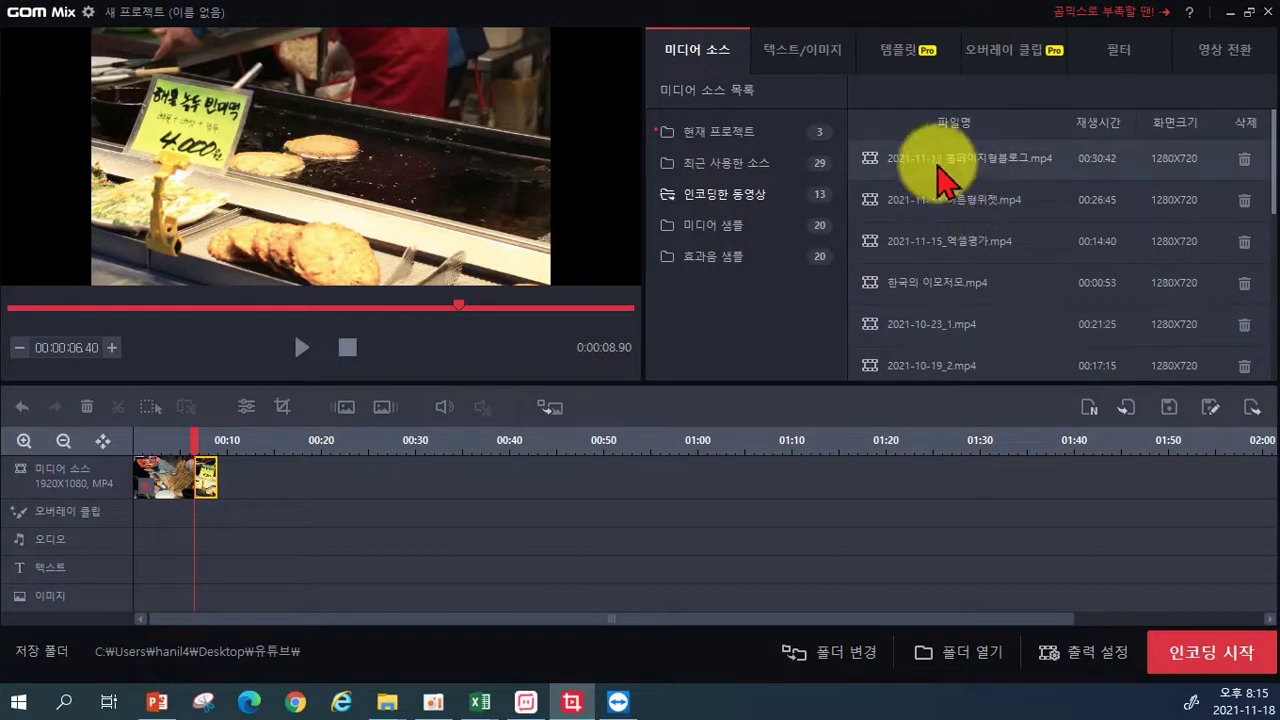
left_click_drag(945, 178, 131, 494)
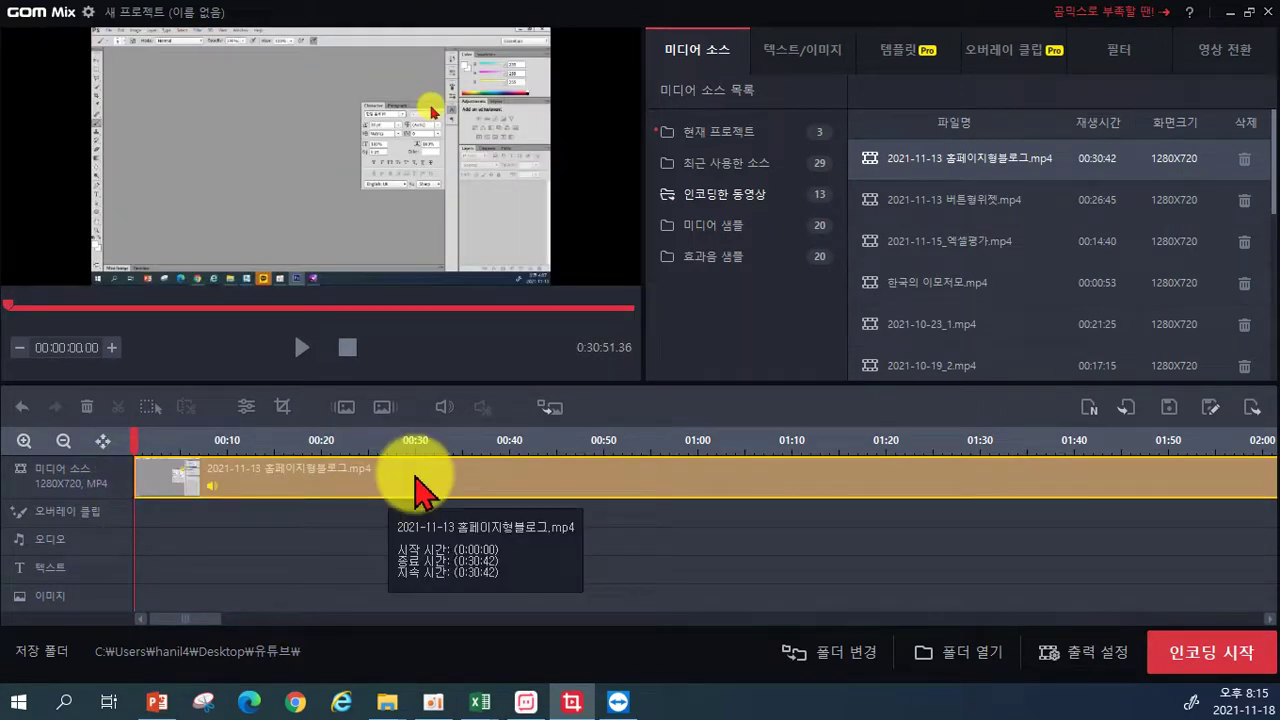
key("ctrl+z")
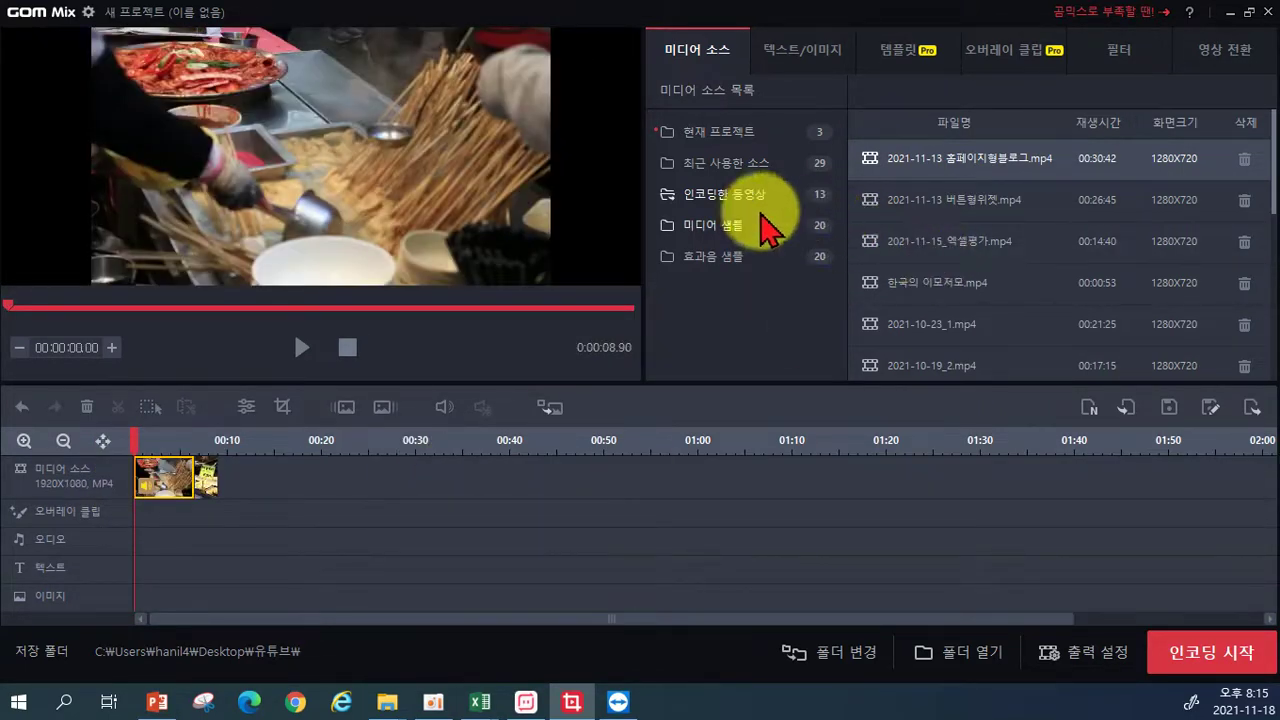
- Insert the SNS 스타일 02 background sample at the start of the media source track, before the first market clip
left_click(722, 230)
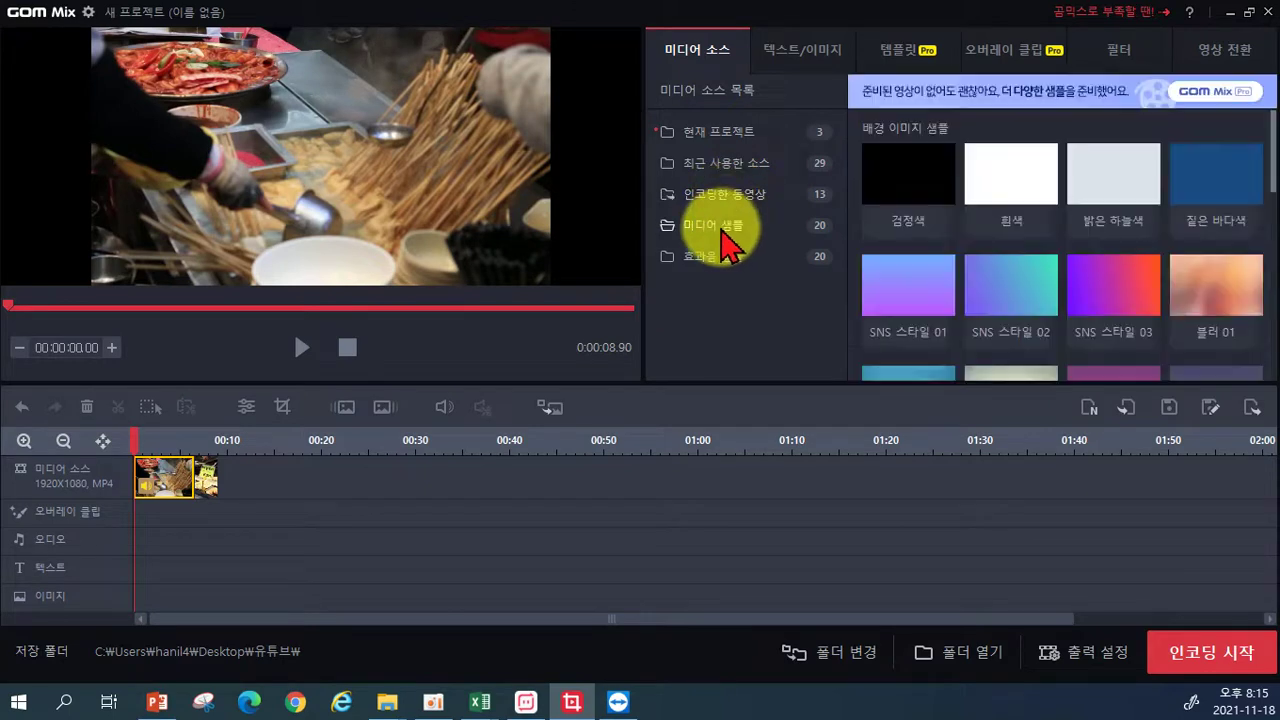
left_click(1003, 215)
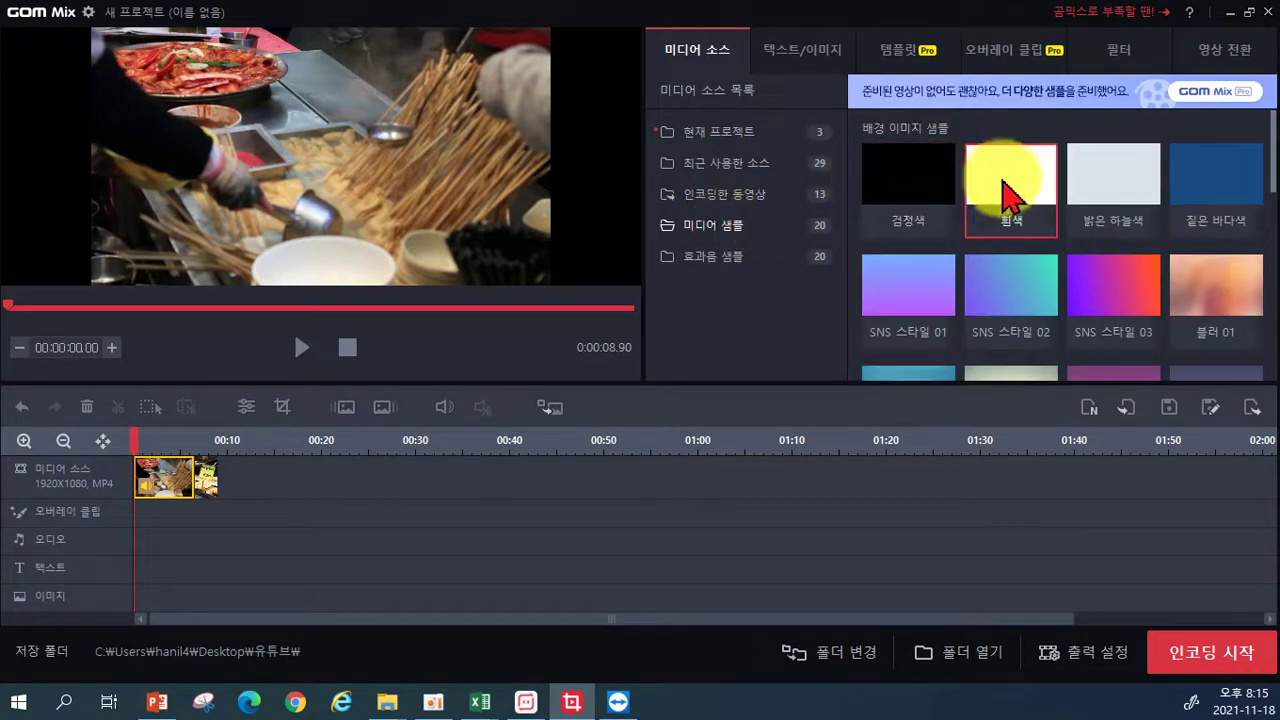
scroll(1025, 250, "down", 5)
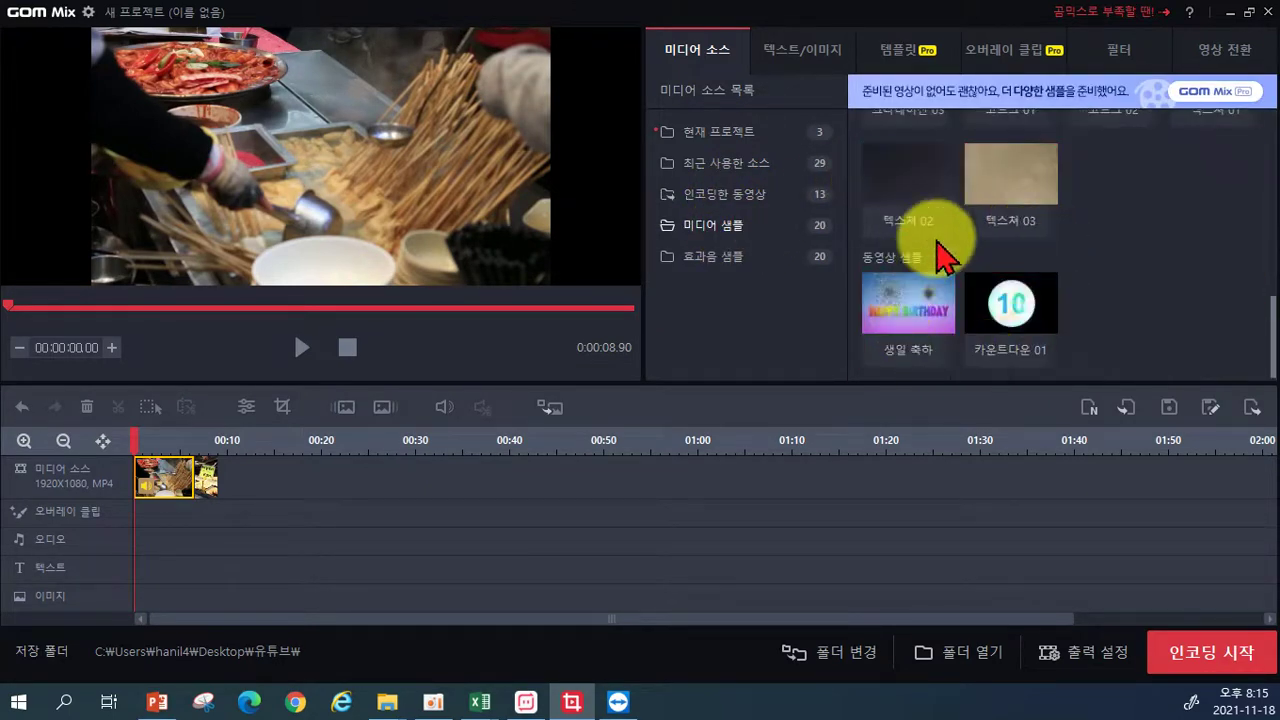
scroll(1172, 303, "up", 5)
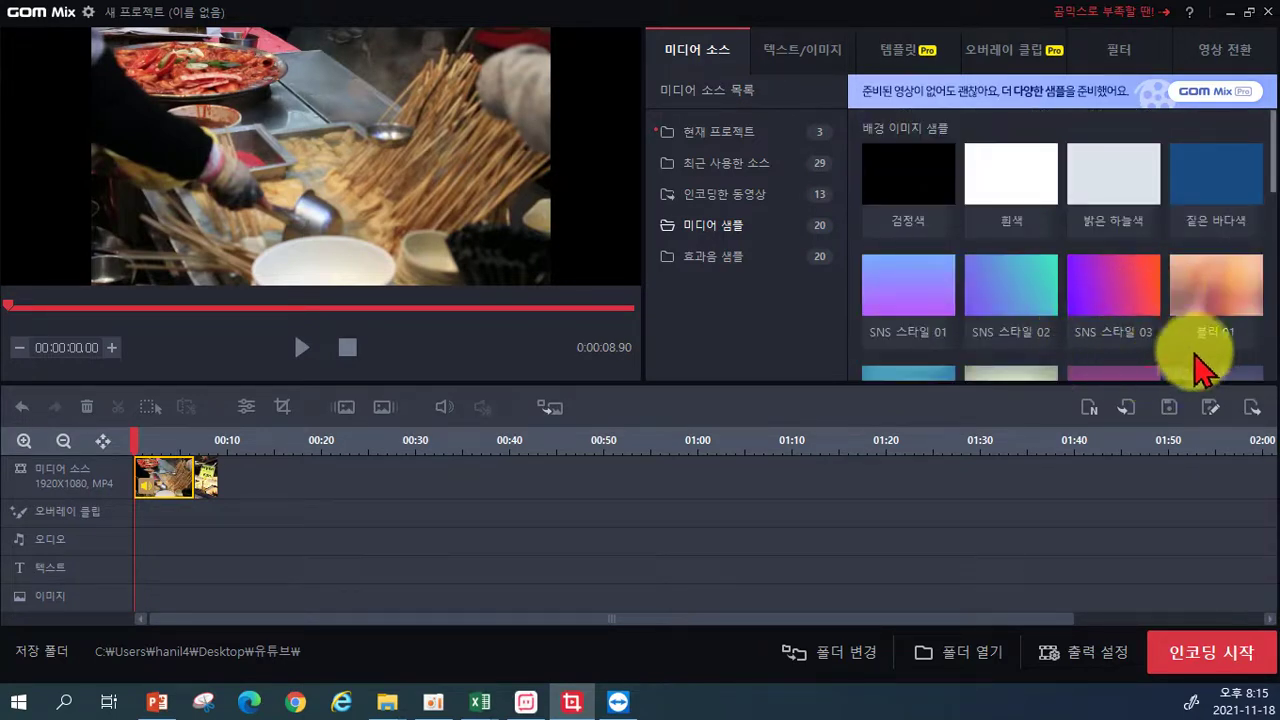
scroll(1172, 320, "down", 3)
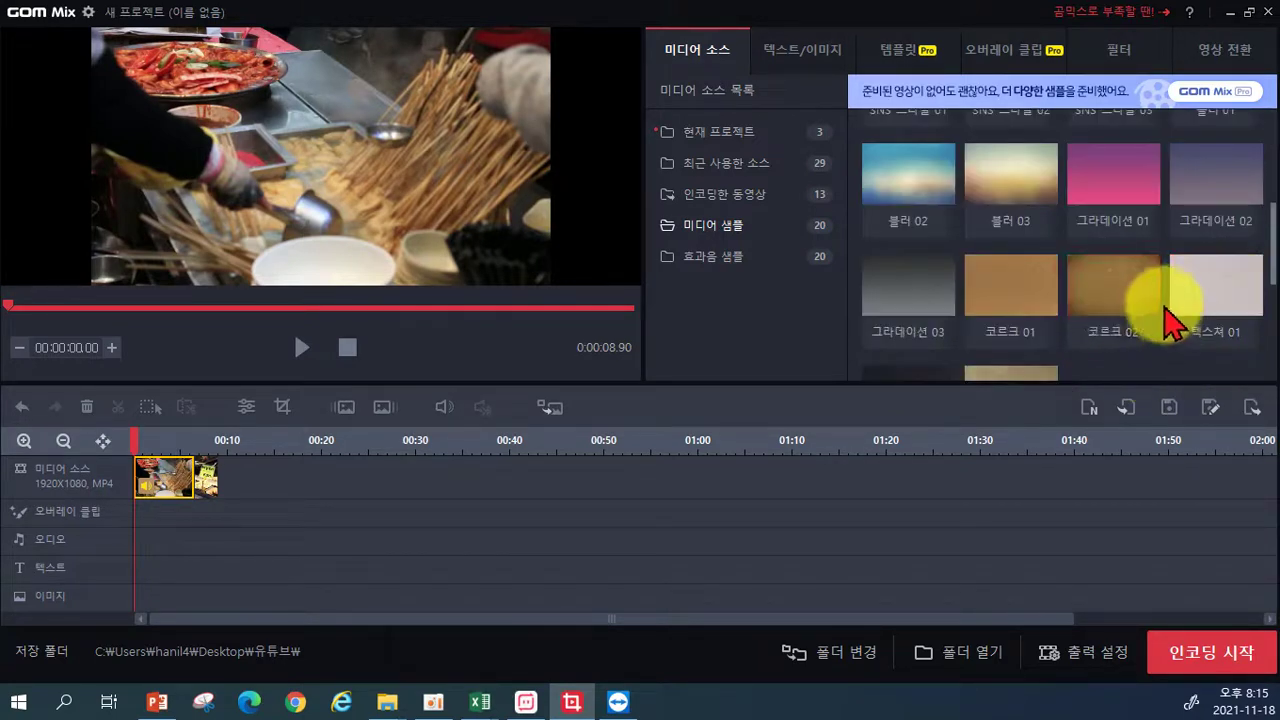
scroll(971, 290, "up", 3)
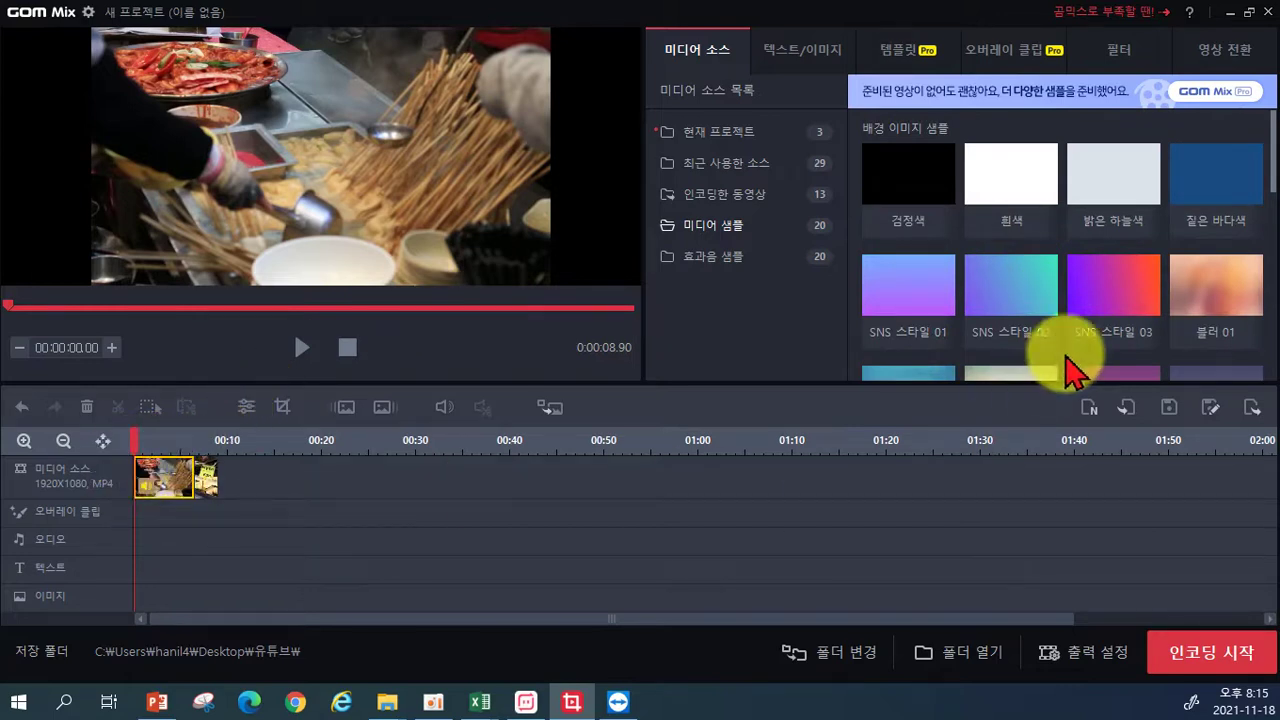
scroll(1029, 286, "down", 5)
scroll(986, 300, "up", 5)
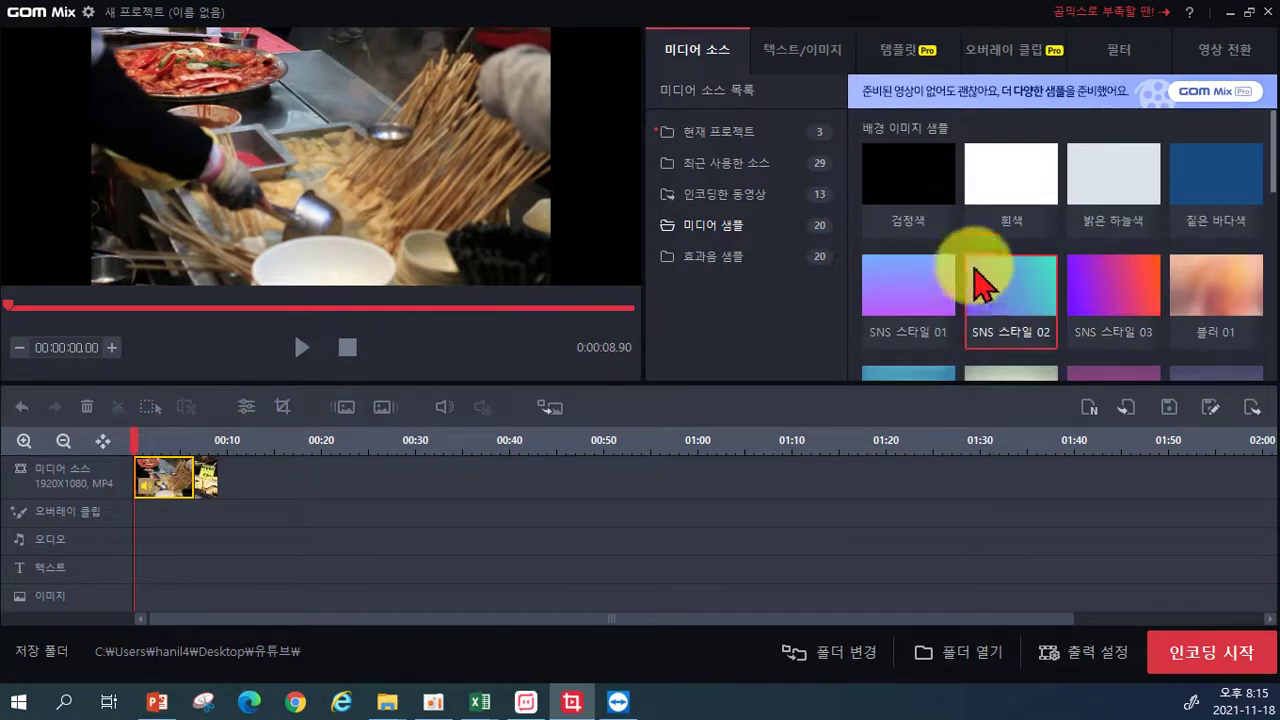
left_click_drag(1030, 296, 132, 488)
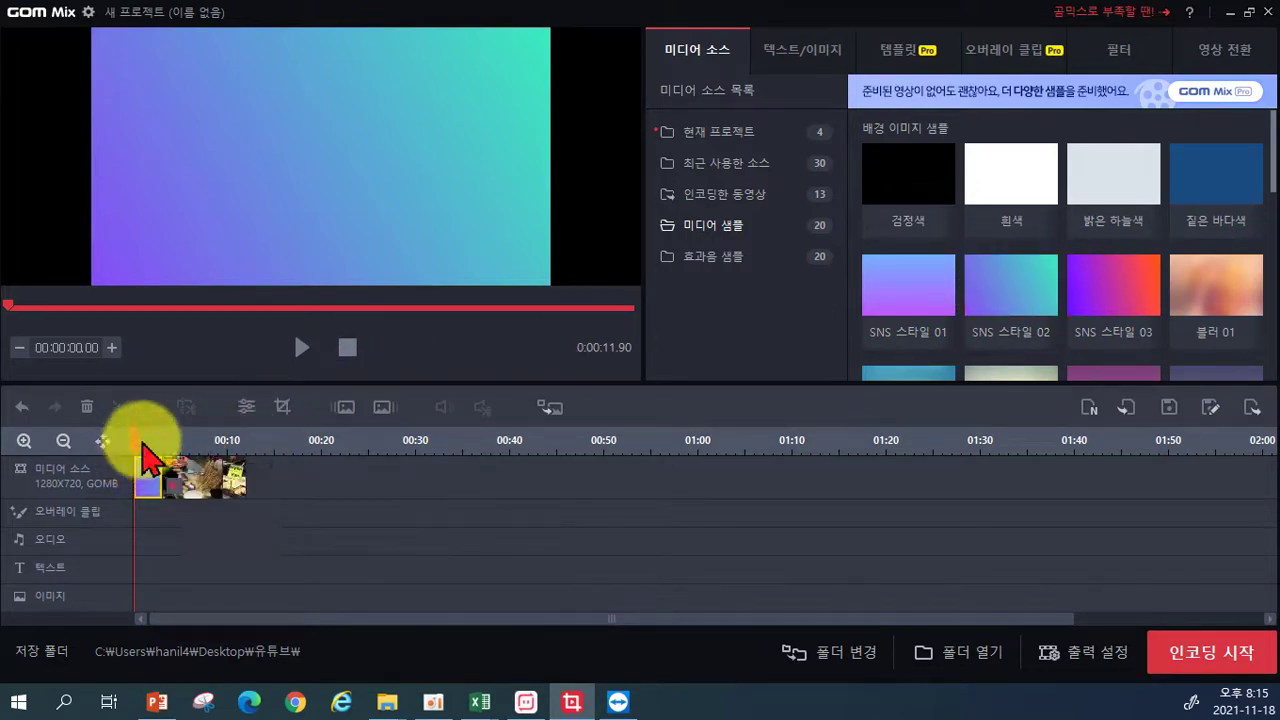
- Resize the SNS 스타일 02 background clip on the timeline to a length of about 1.6 seconds
left_click(152, 474)
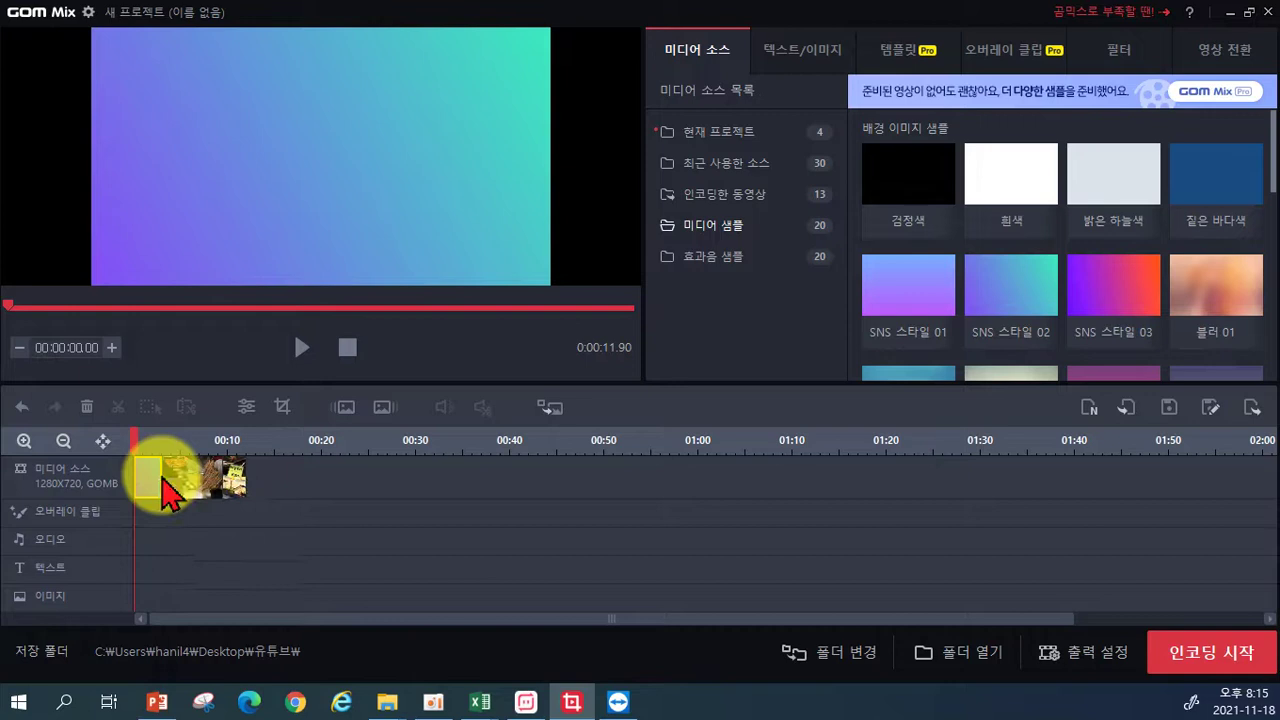
left_click_drag(162, 477, 181, 478)
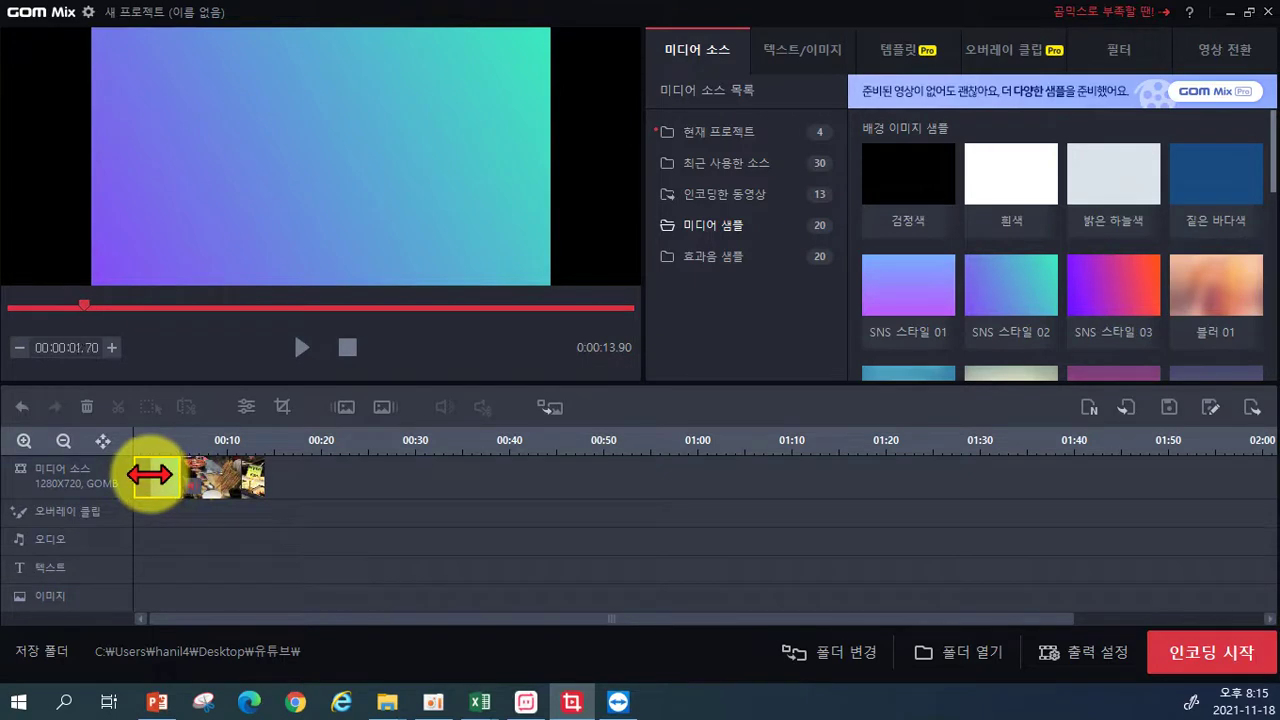
left_click_drag(150, 477, 148, 478)
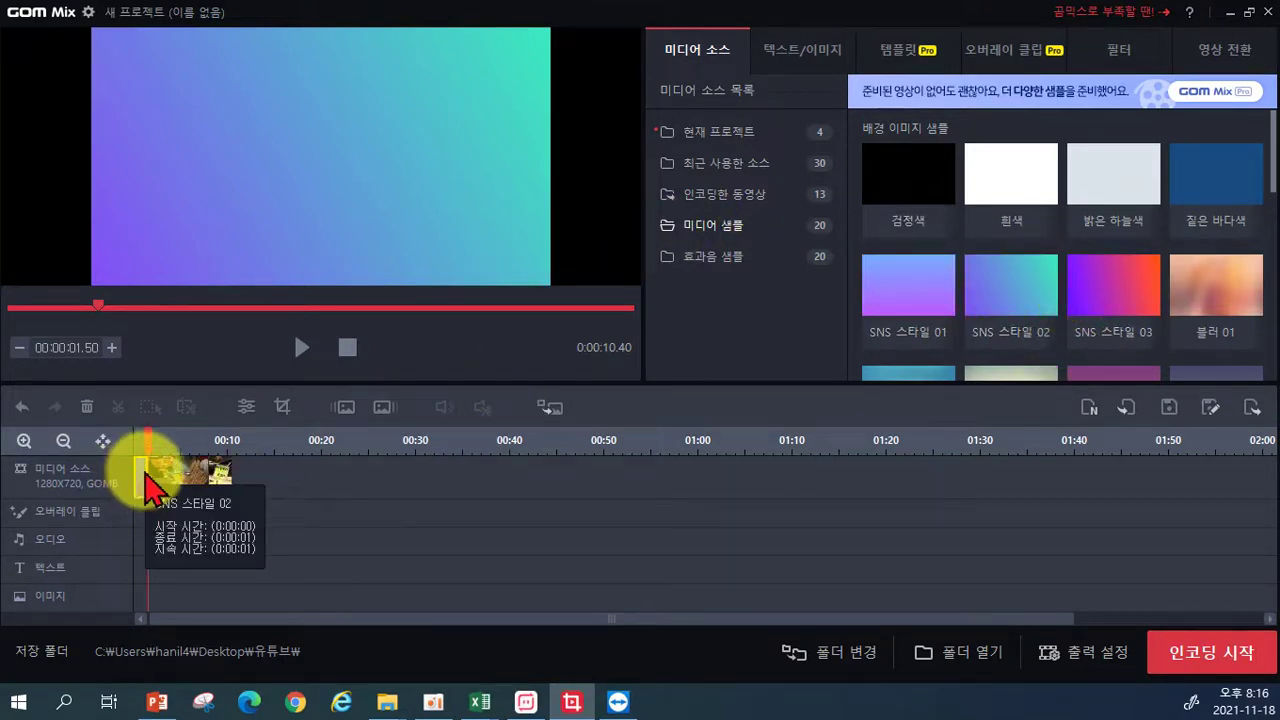
mouse_move(148, 470)
left_mouse_down()
mouse_move(161, 474)
mouse_move(135, 478)
left_mouse_up()
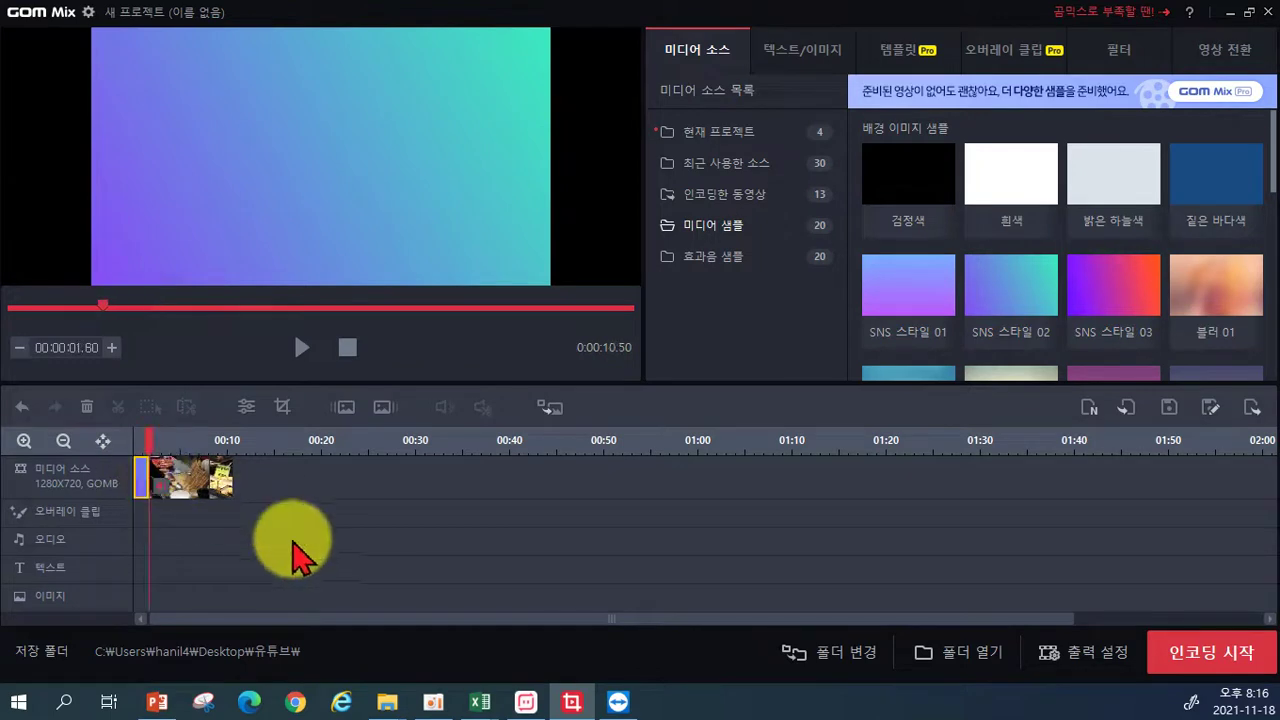
- Insert the 카운트다운 01 video sample between the SNS 스타일 02 background clip and the first market clip
scroll(1100, 240, "down", 5)
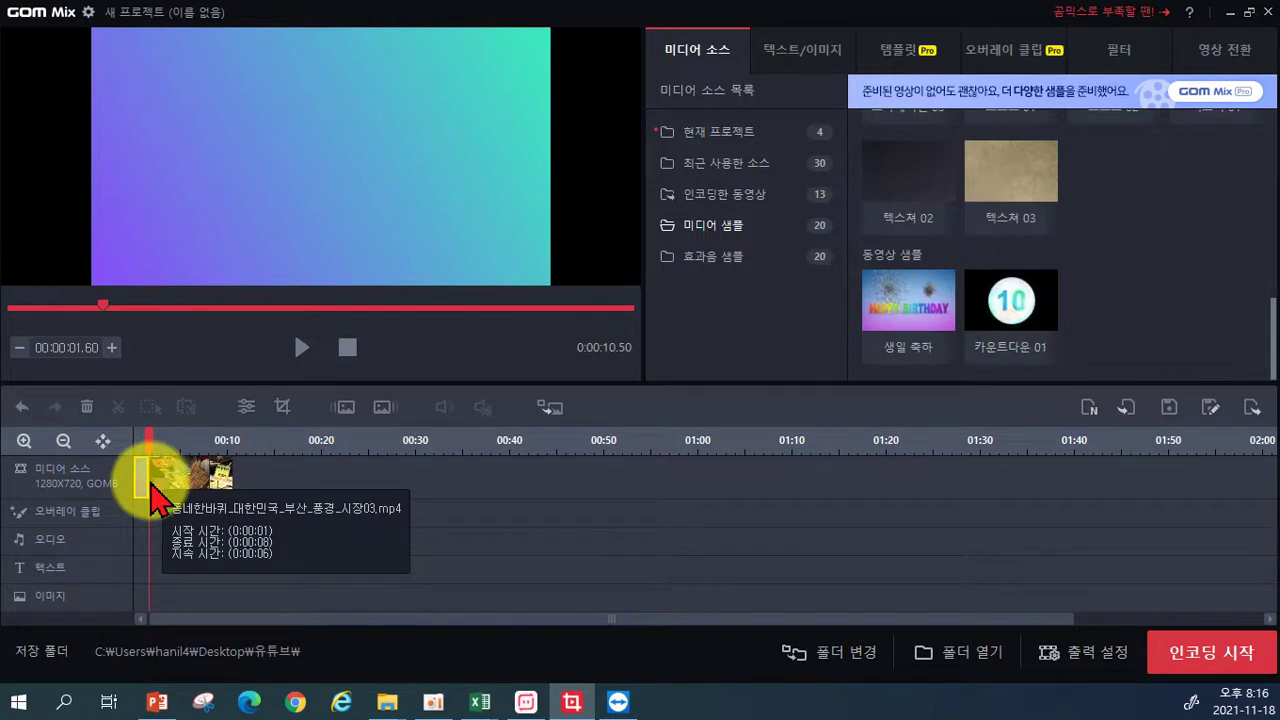
left_click_drag(1014, 294, 155, 490)
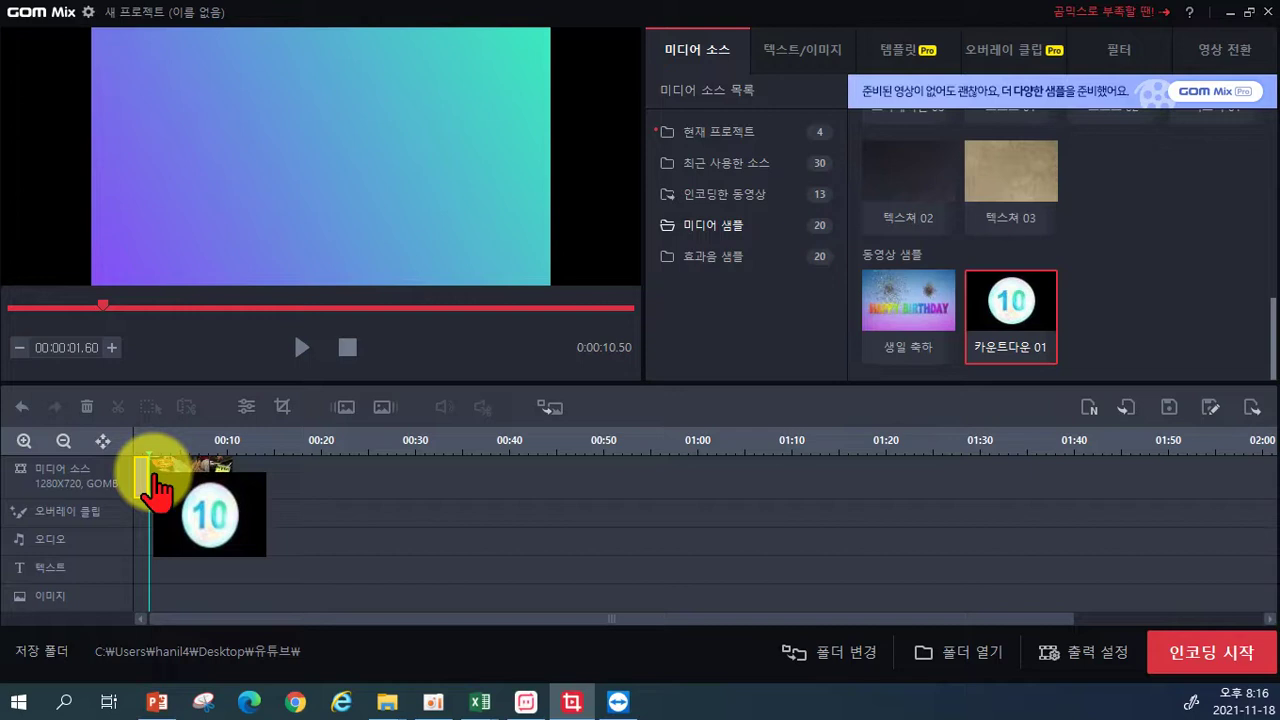
left_click_drag(155, 490, 160, 470)
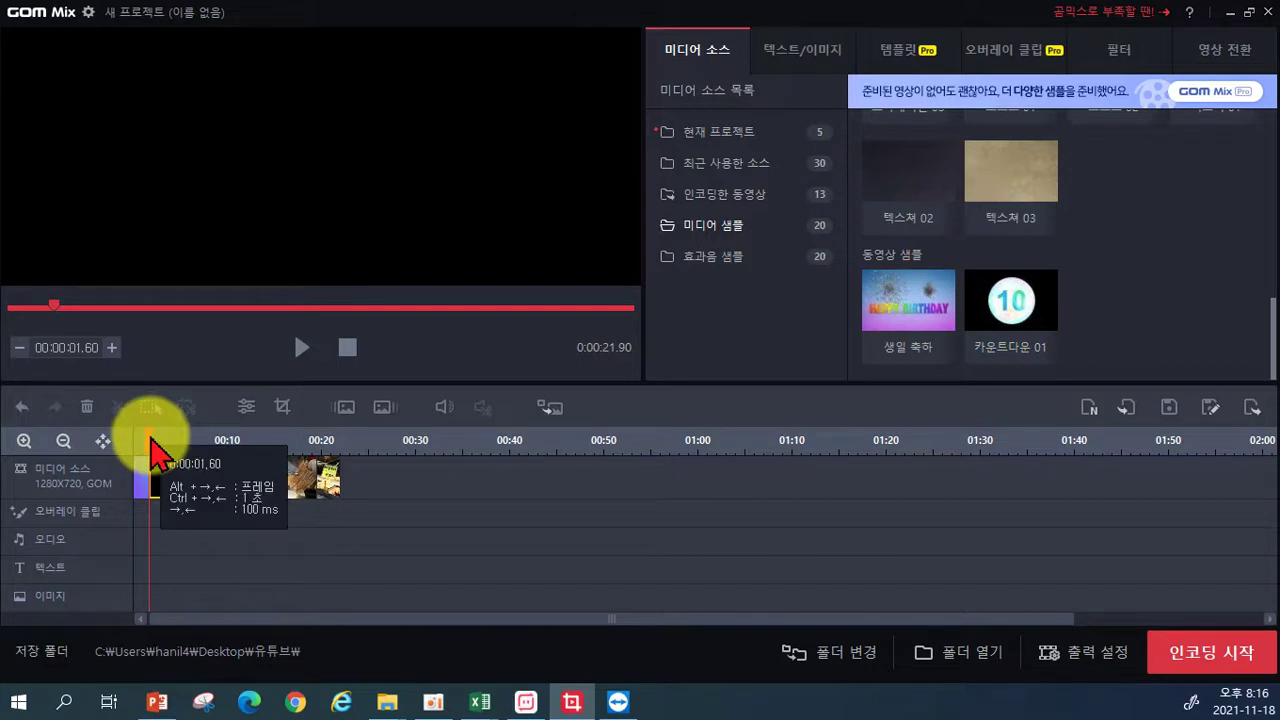
- Preview the sequence from the opening background through the countdown and pause inside the first market clip
left_click_drag(140, 436, 114, 434)
left_click(152, 442)
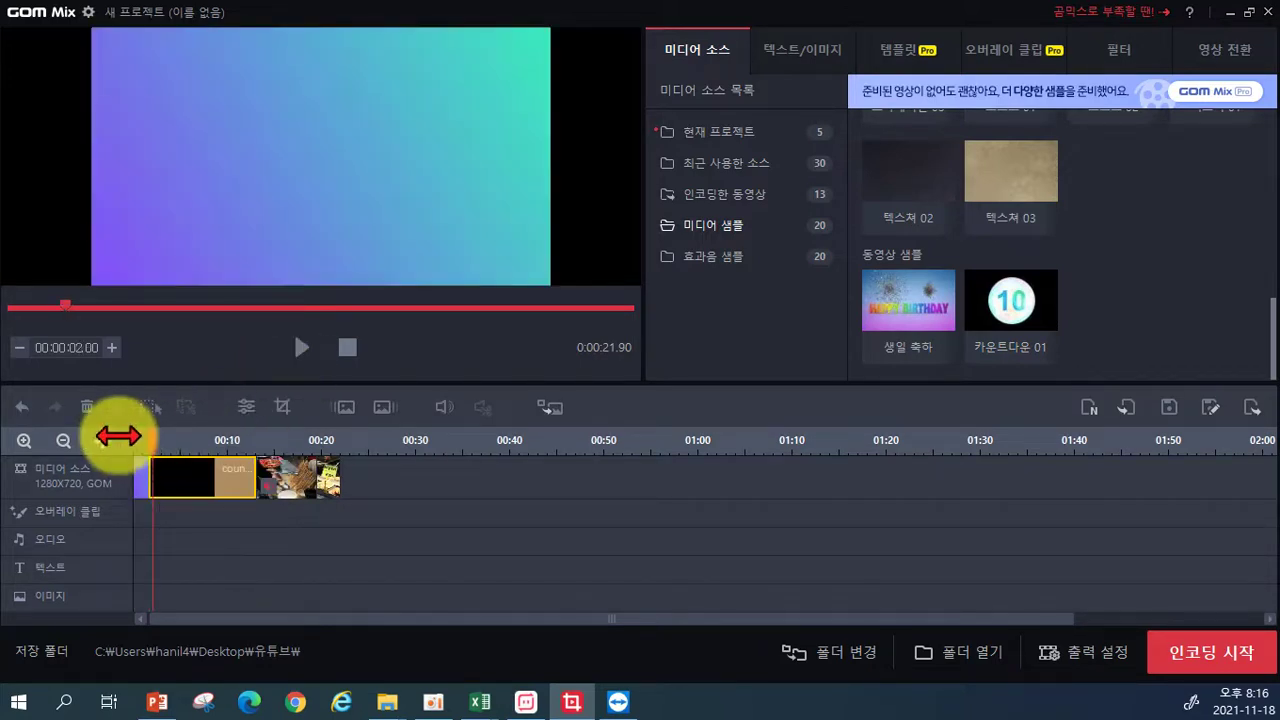
left_click(296, 350)
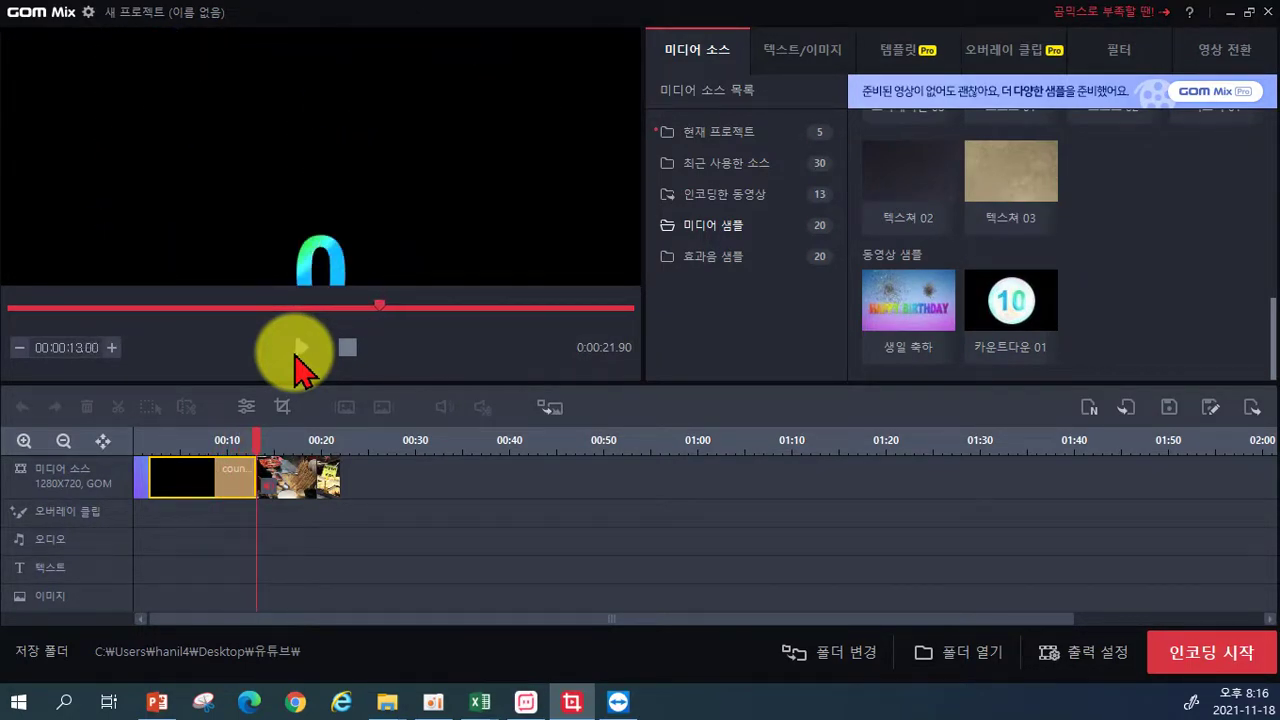
left_click(296, 354)
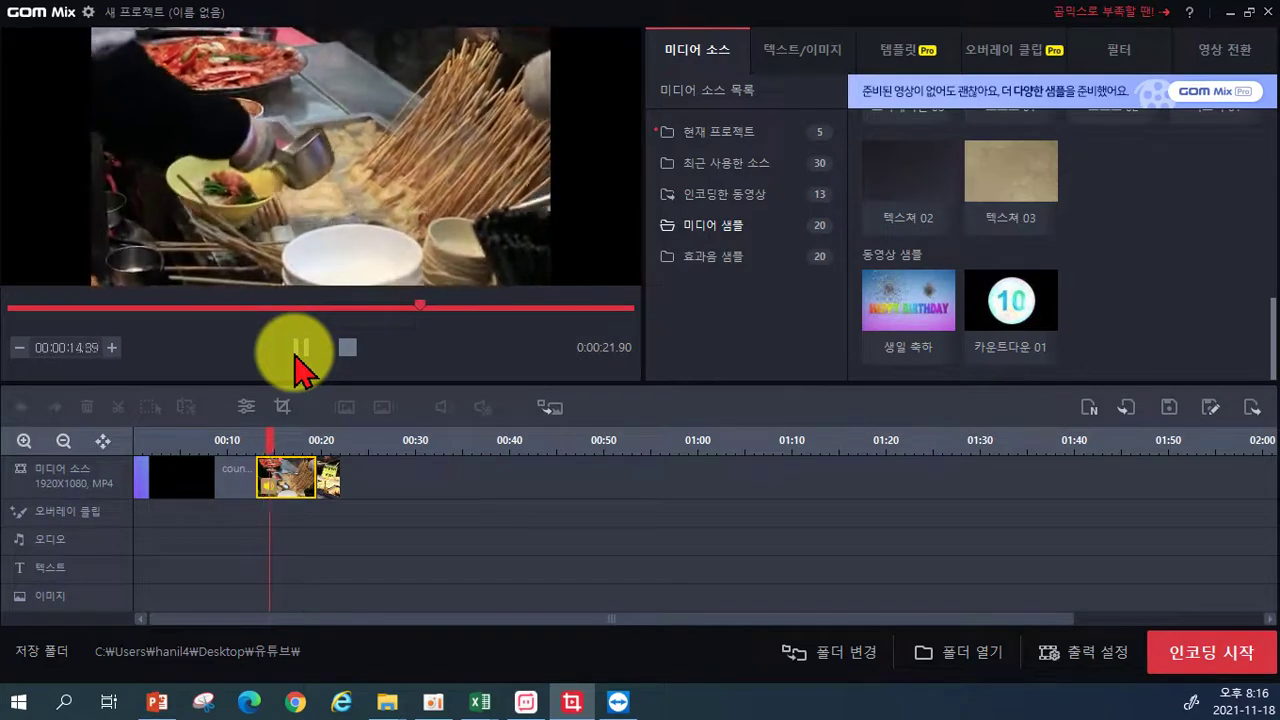
left_click(296, 352)
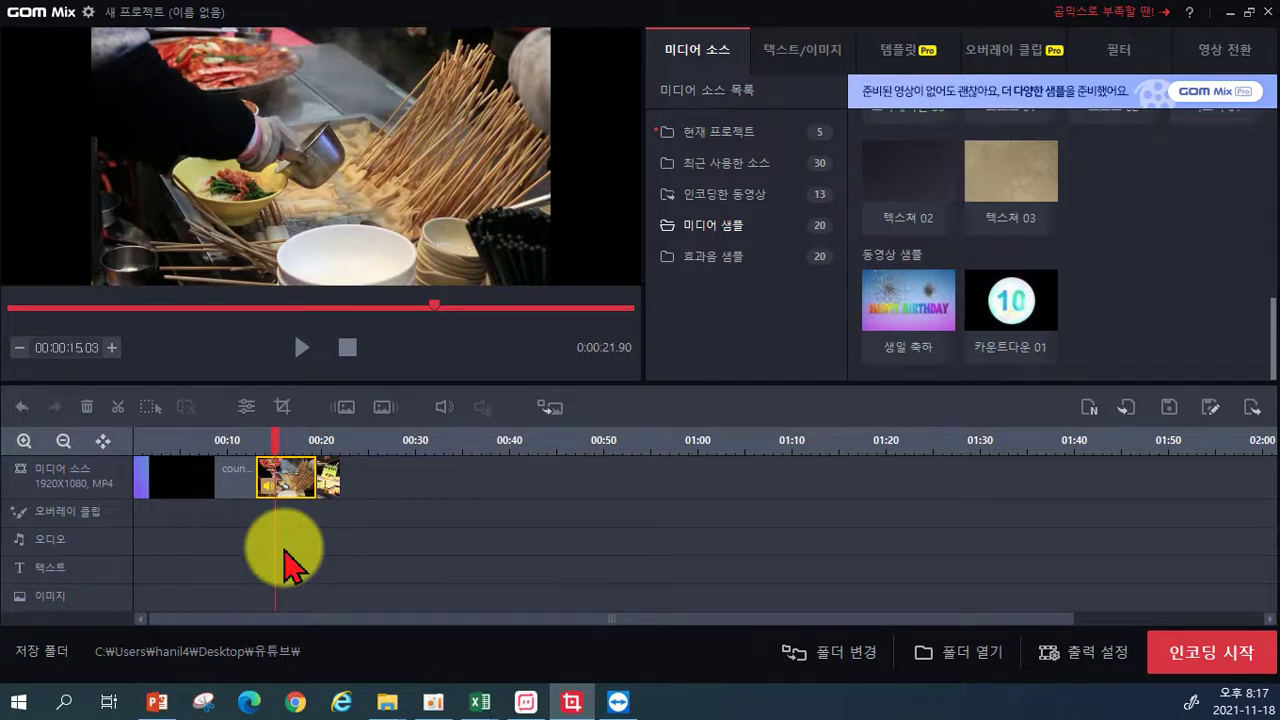
- Position the playhead in the countdown clip at 00:00:08.88, at the blank moment between the numbers 4 and 3
left_click(227, 447)
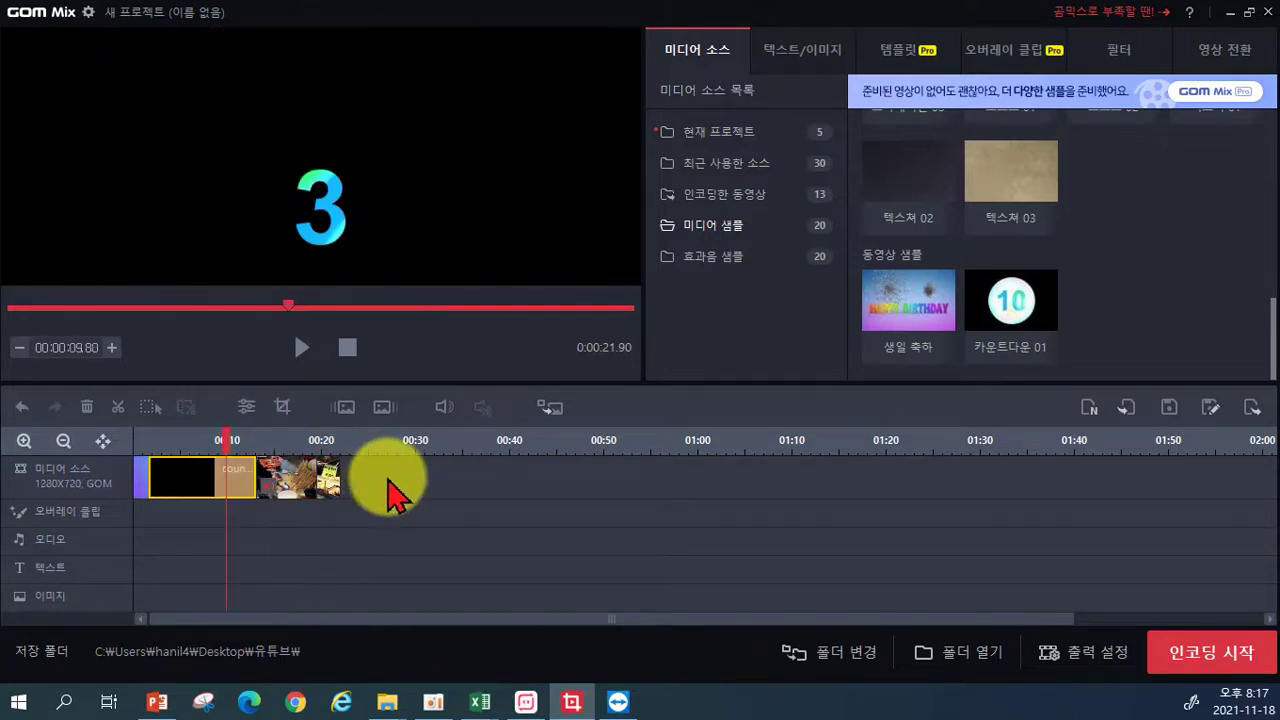
key("Left")
key("Left")
key("Left")
key("Left")
key("Left")
key("Left")
key("Left")
key("Left")
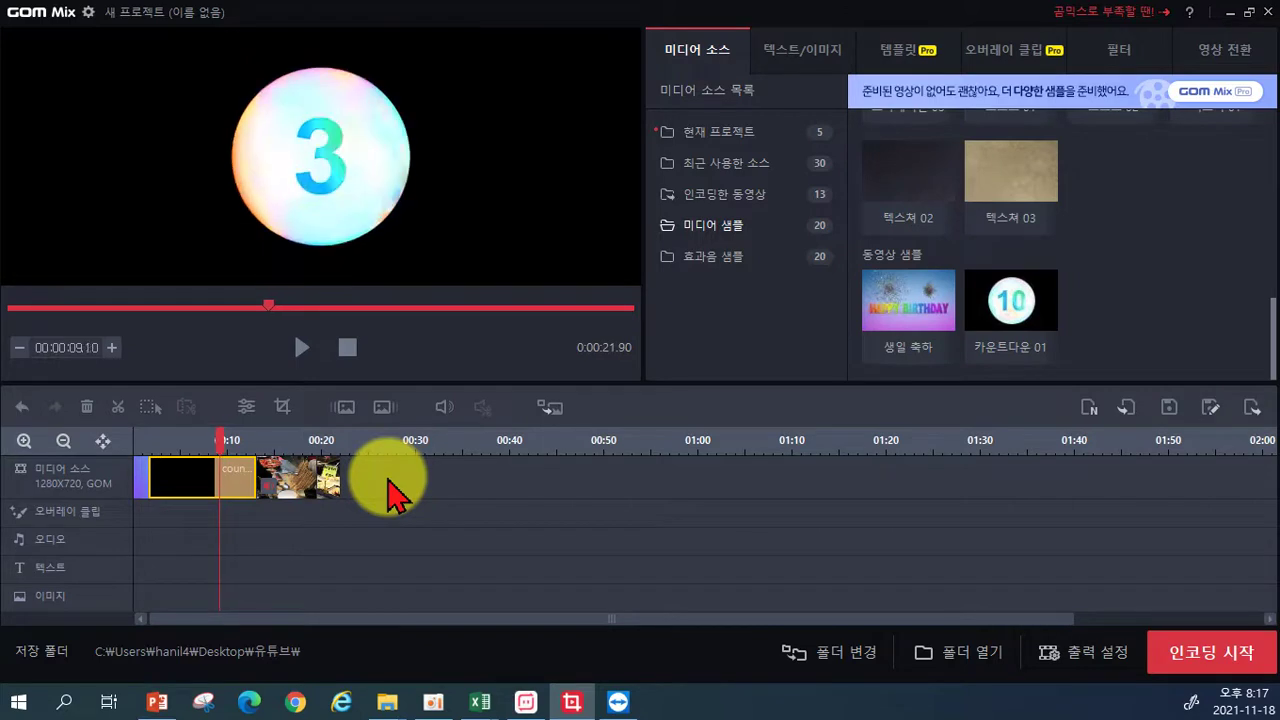
key("Left")
key("Left")
key("Left")
key("Left")
key("Right")
key("Right")
key("Right")
key("Right")
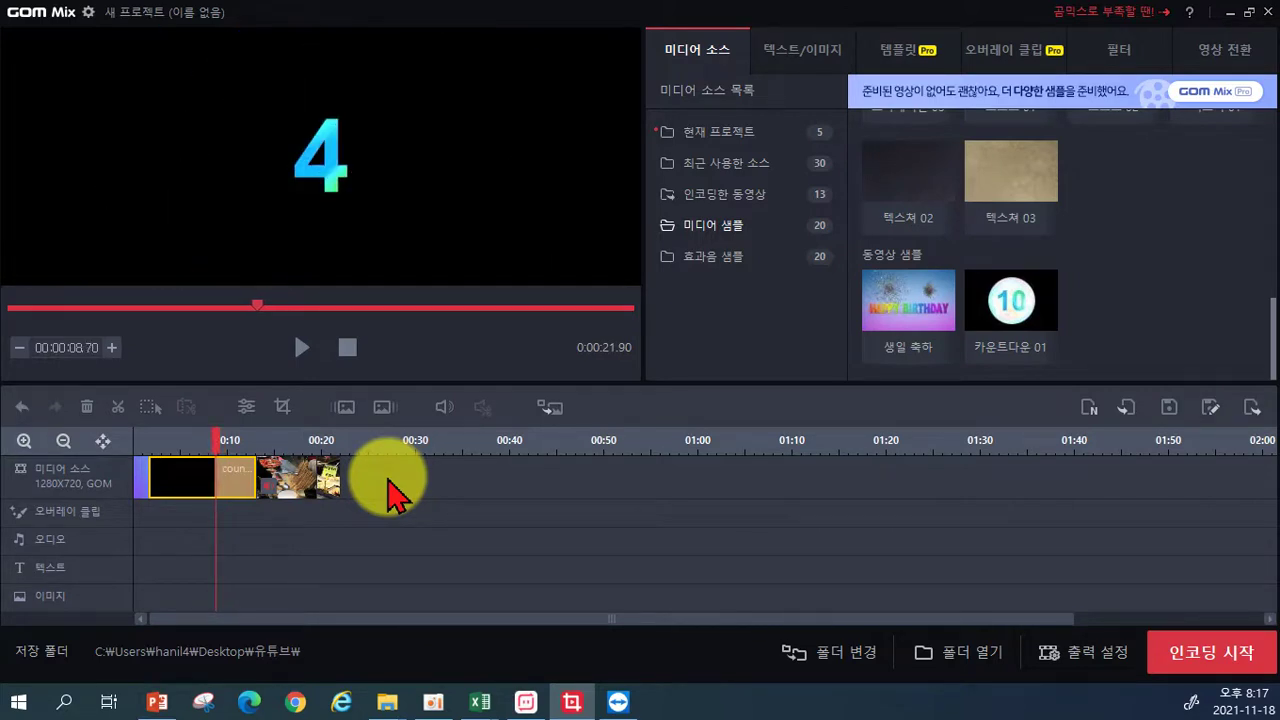
key("Right")
key("Right")
key("Right")
key("Right")
key("Left")
key("Left")
key("Left")
key("Left")
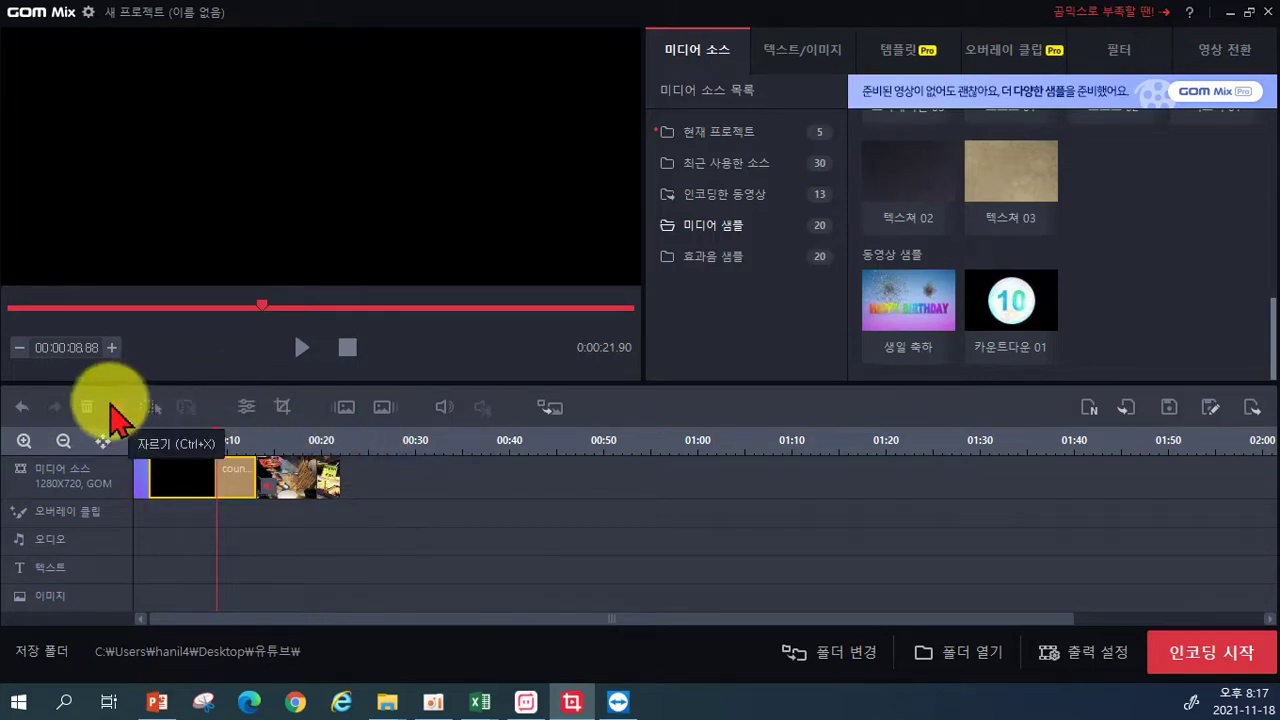
- Split the countdown clip at 00:00:08.88 and delete the part before the split
left_click(178, 484)
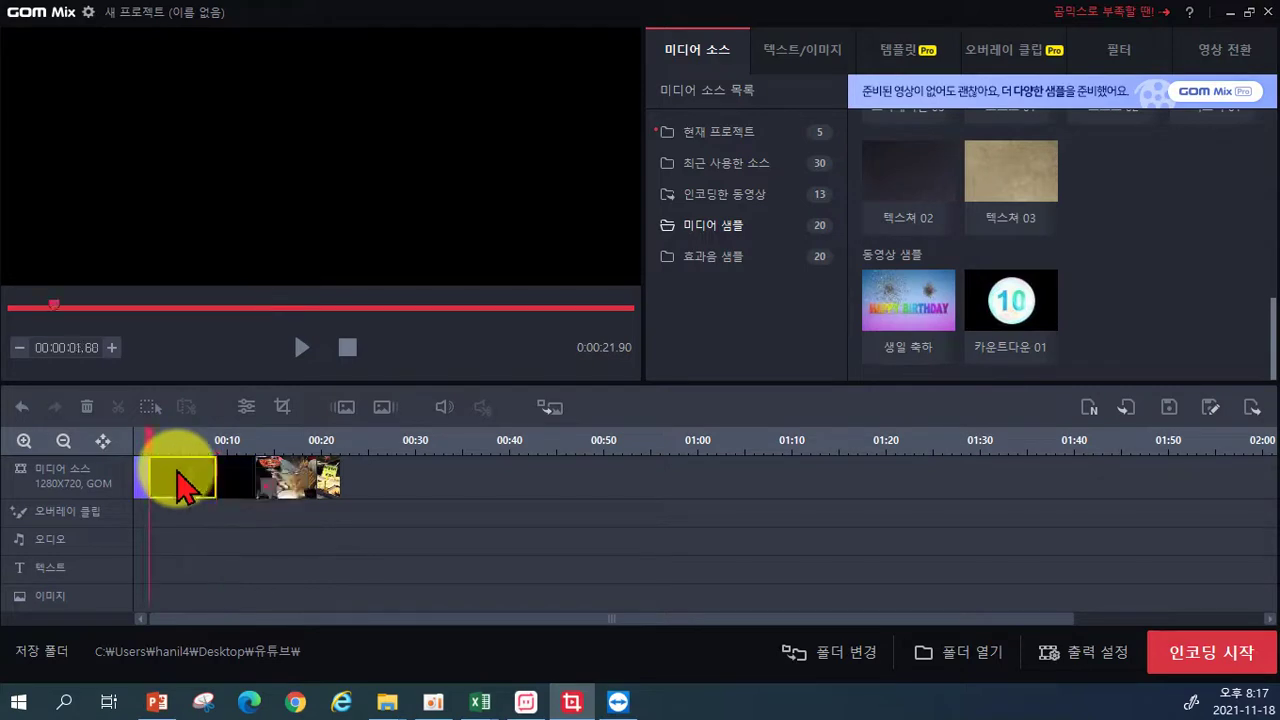
key("Delete")
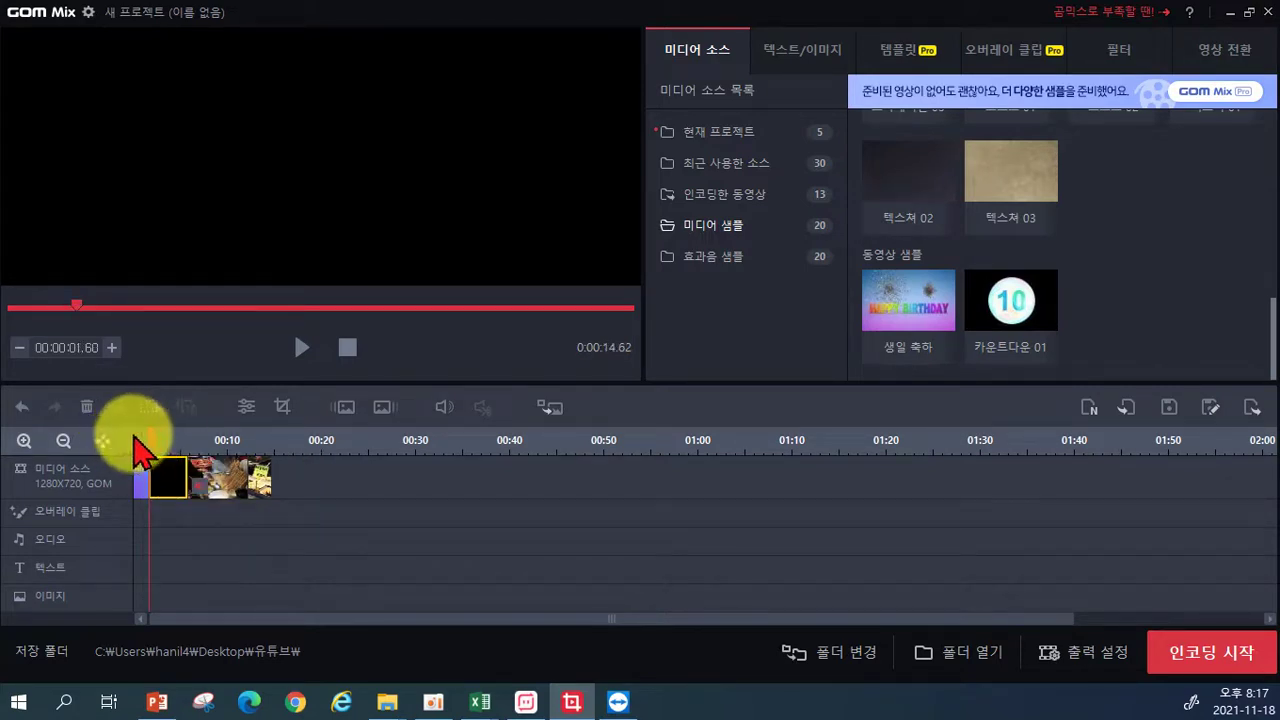
- Play the whole sequence from the opening background and inspect the trimmed countdown around the number 1
left_click(139, 440)
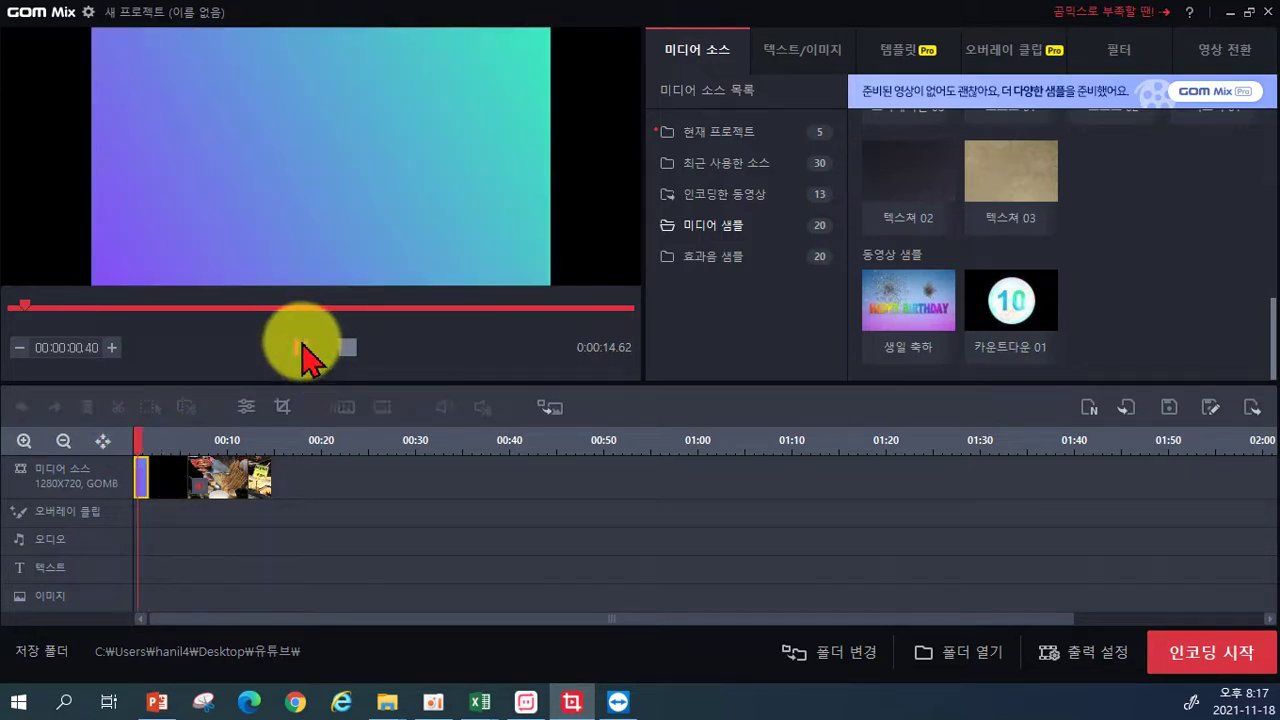
left_click(301, 348)
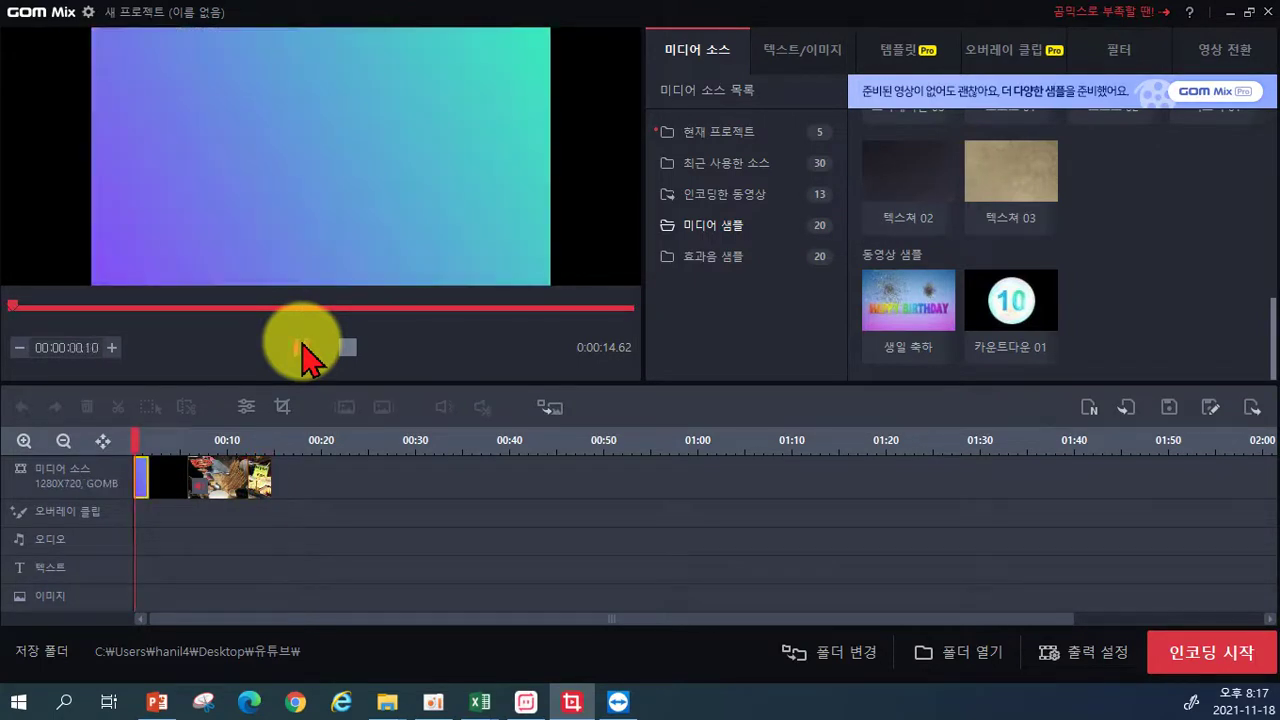
left_click(303, 358)
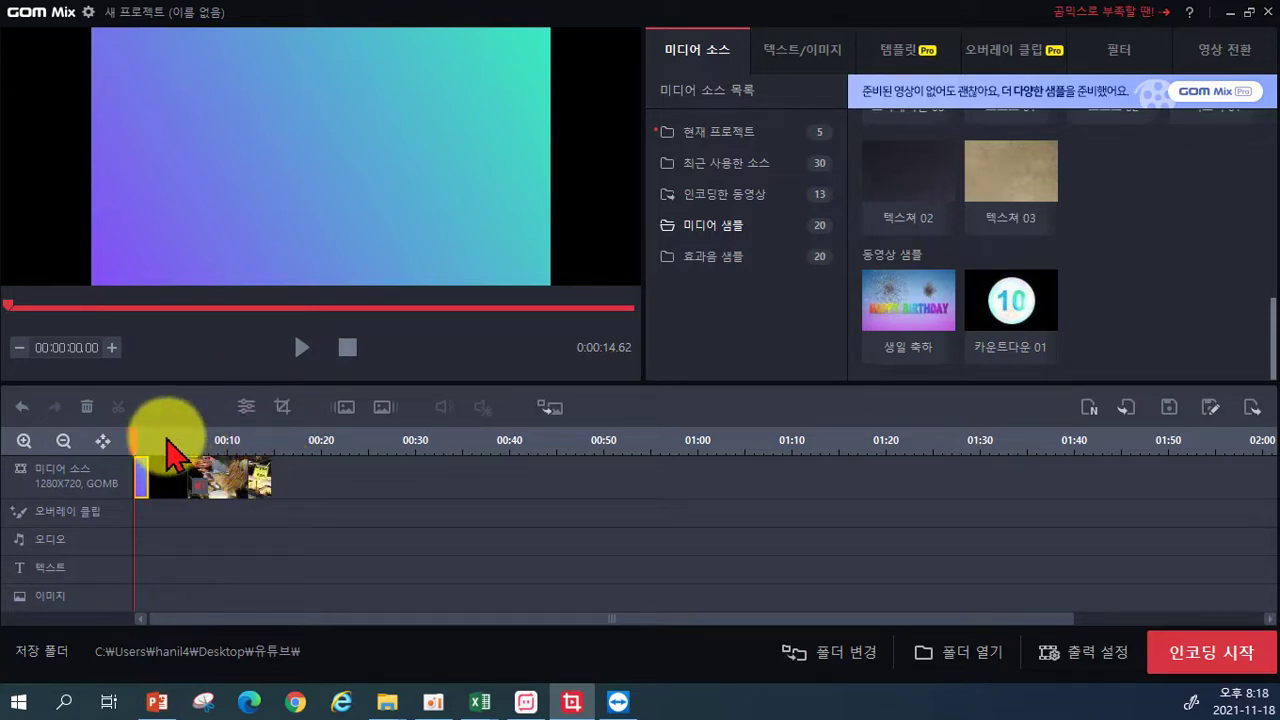
left_click(167, 440)
left_click(194, 440)
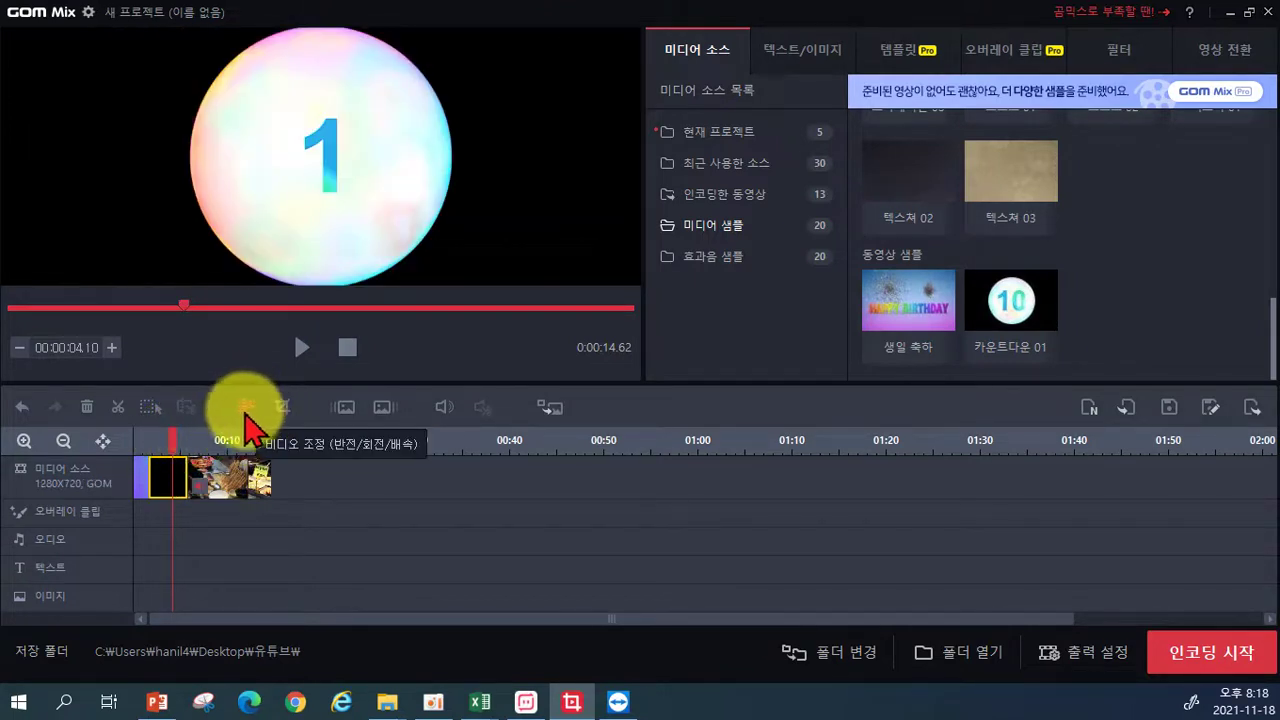
- Try a 90-degree rotation on the first market clip, return it to the default orientation and cancel the video adjustment
left_click(232, 475)
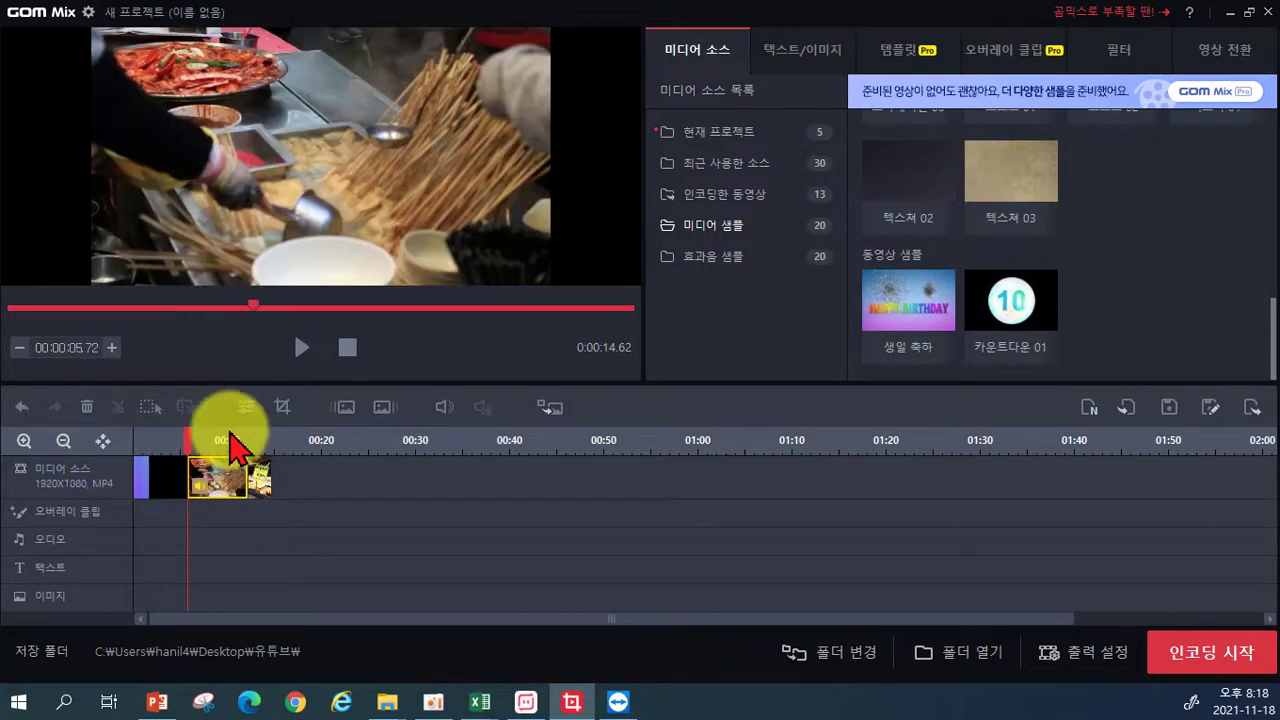
left_click(247, 408)
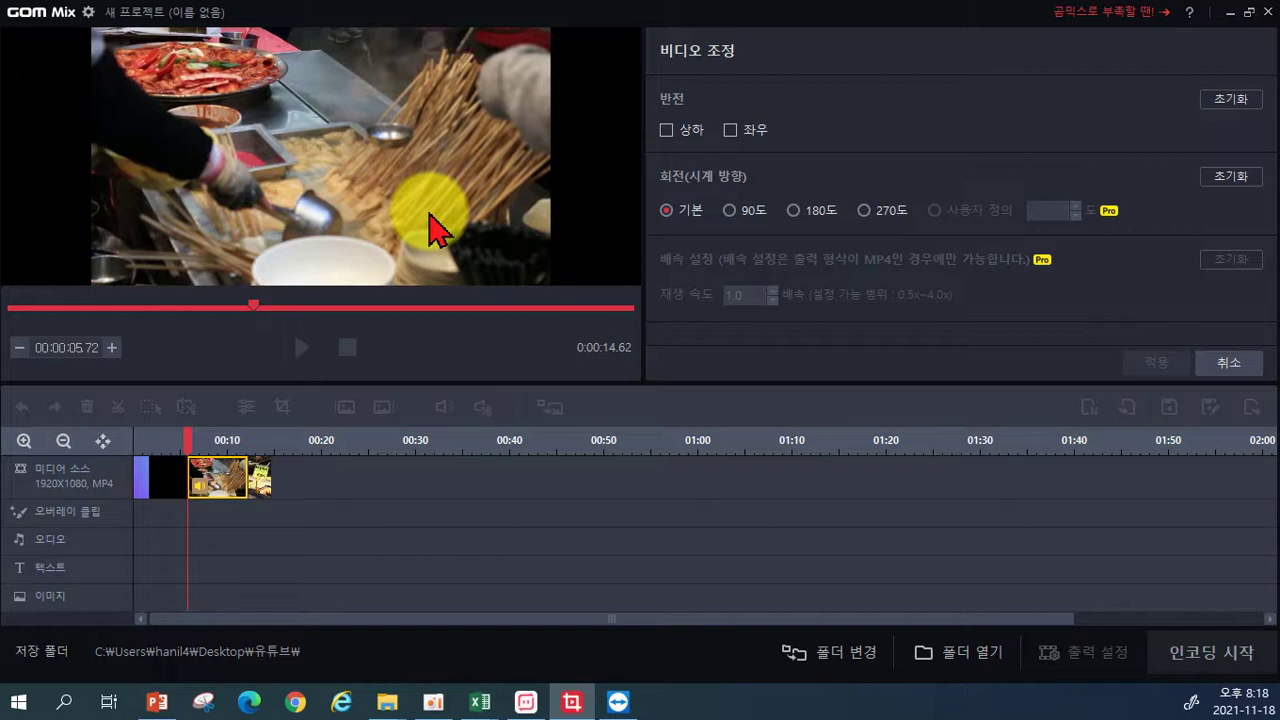
left_click(740, 212)
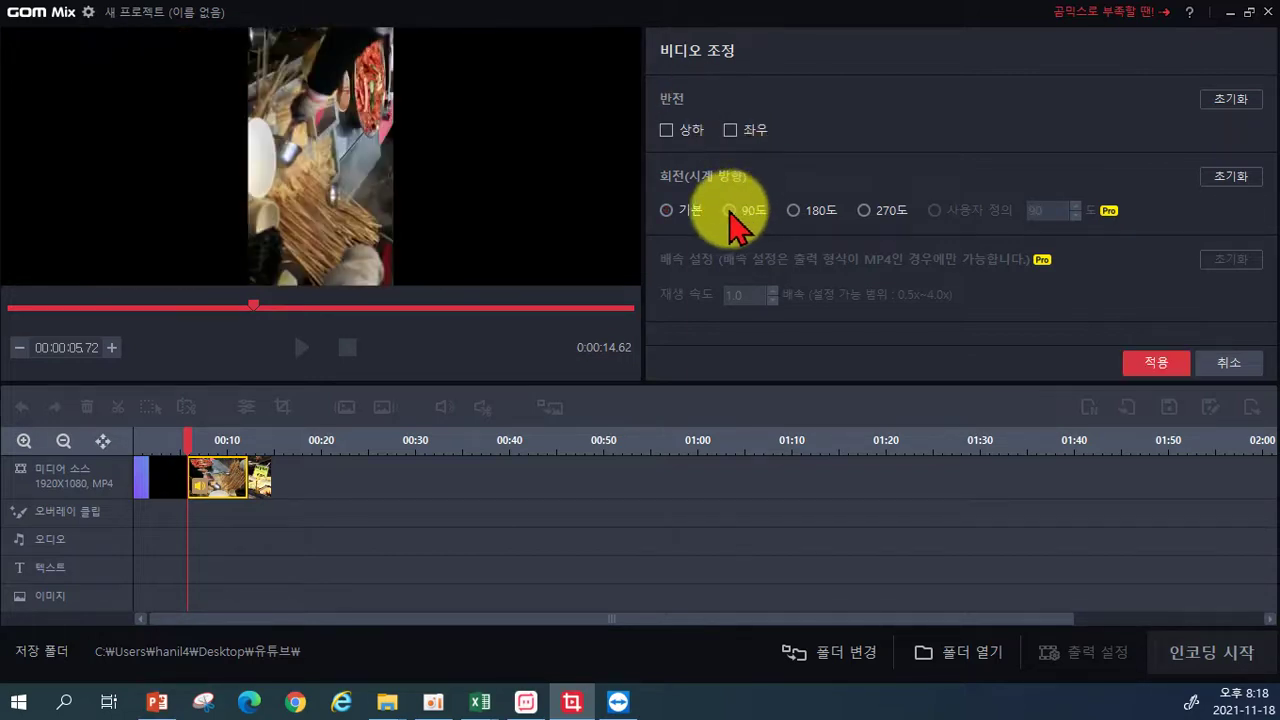
left_click(667, 211)
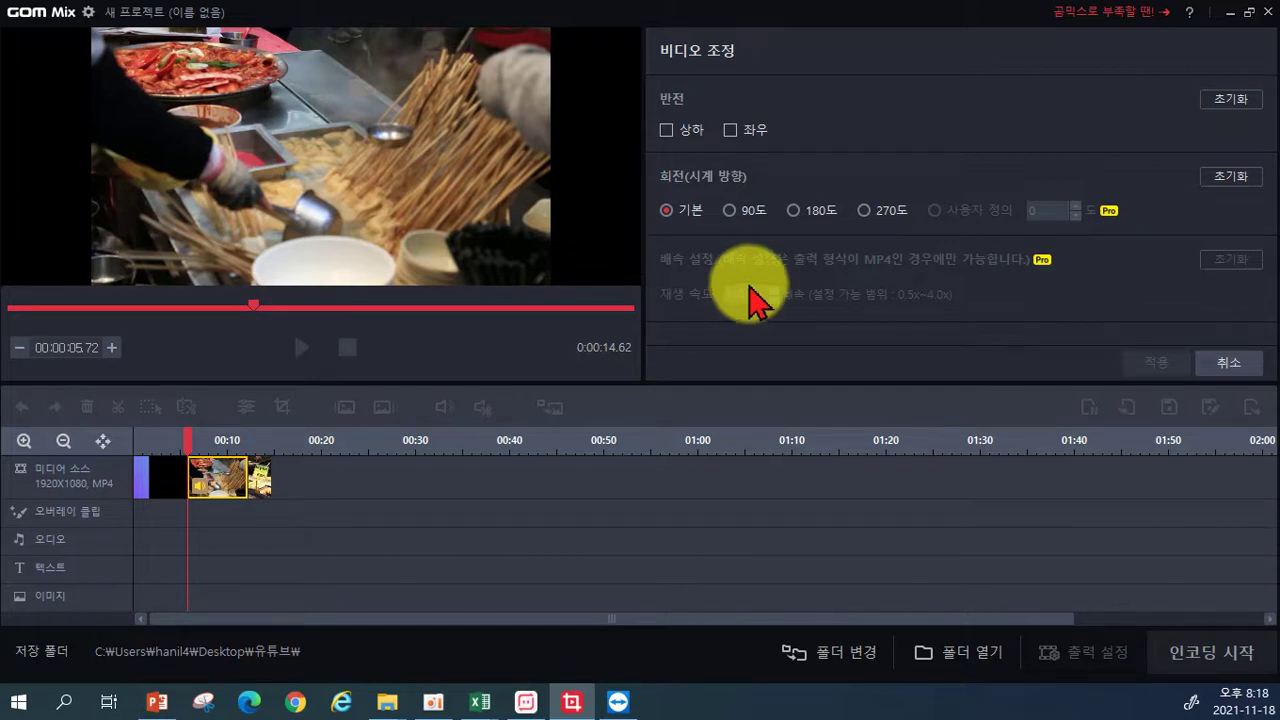
left_click(1226, 362)
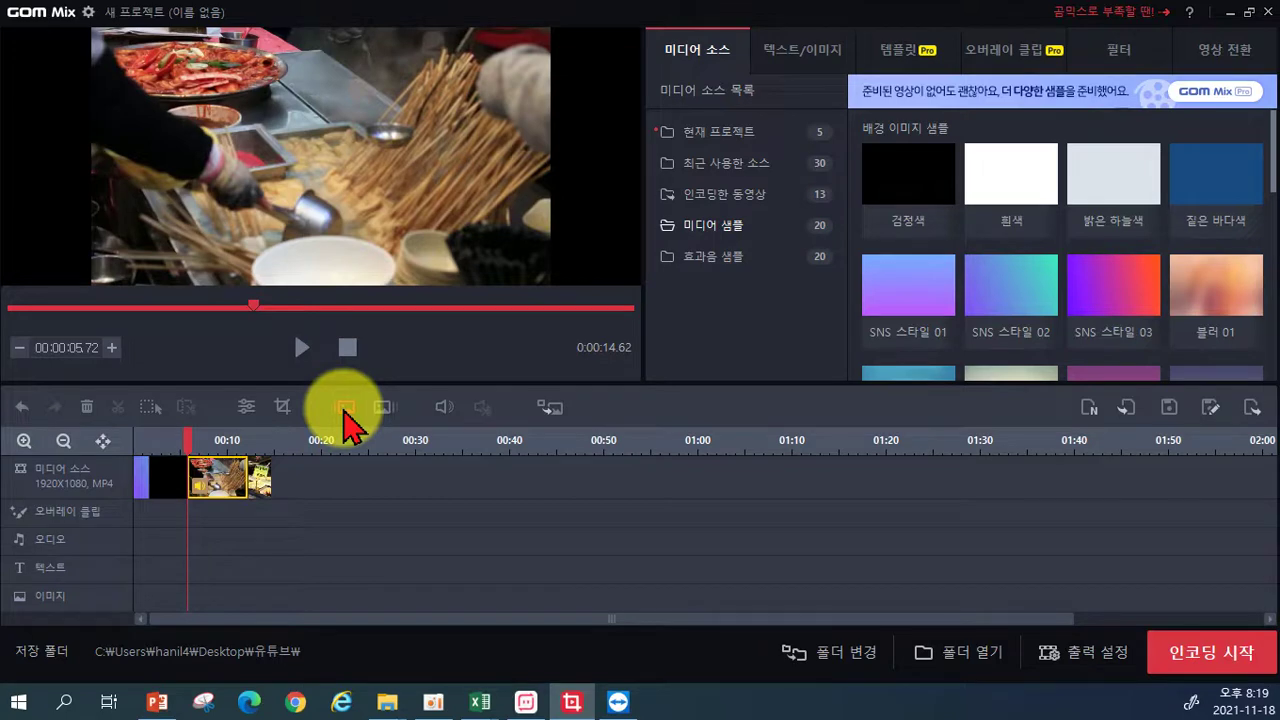
- Preview the change from the countdown's number 1 into the first market clip
left_click(174, 470)
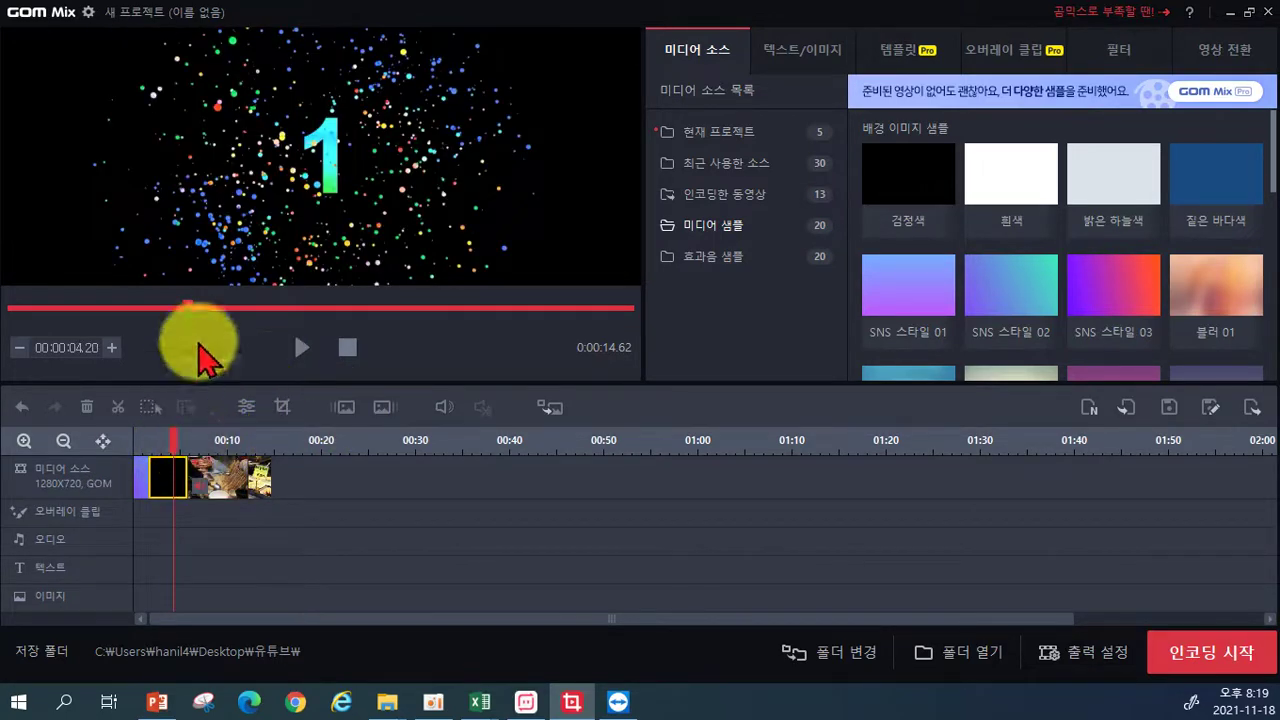
left_click(302, 348)
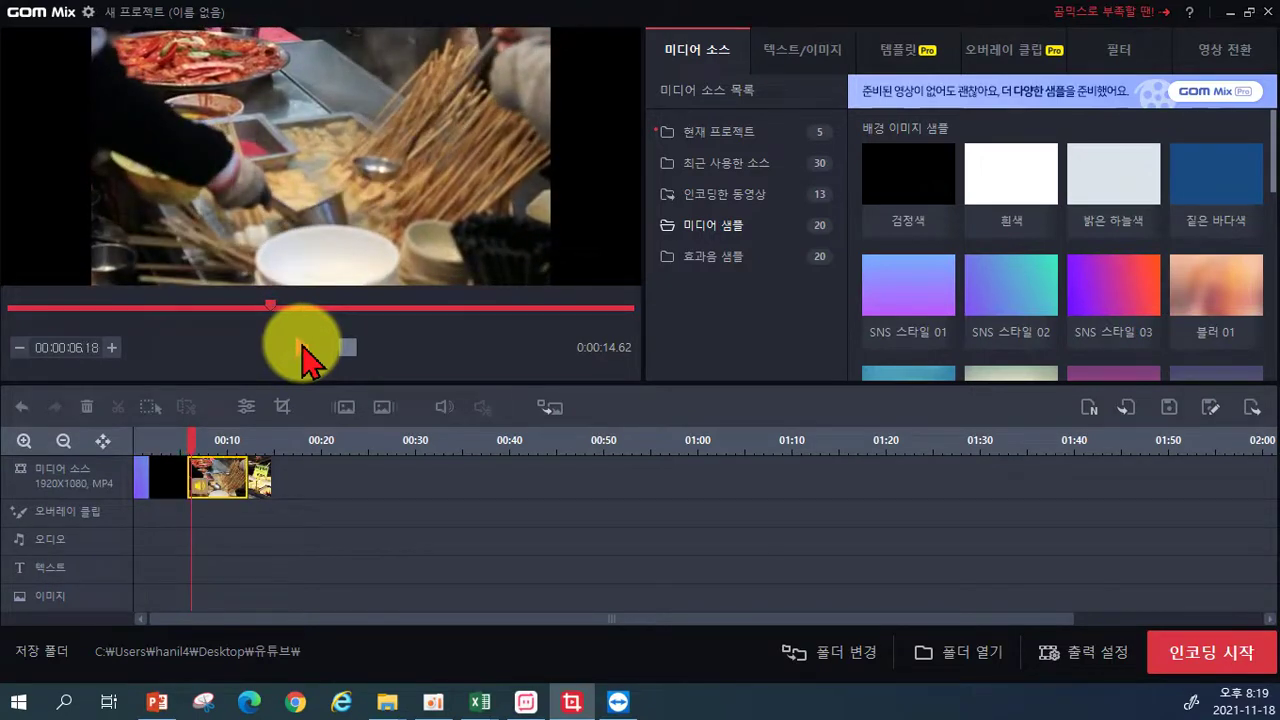
left_click(302, 348)
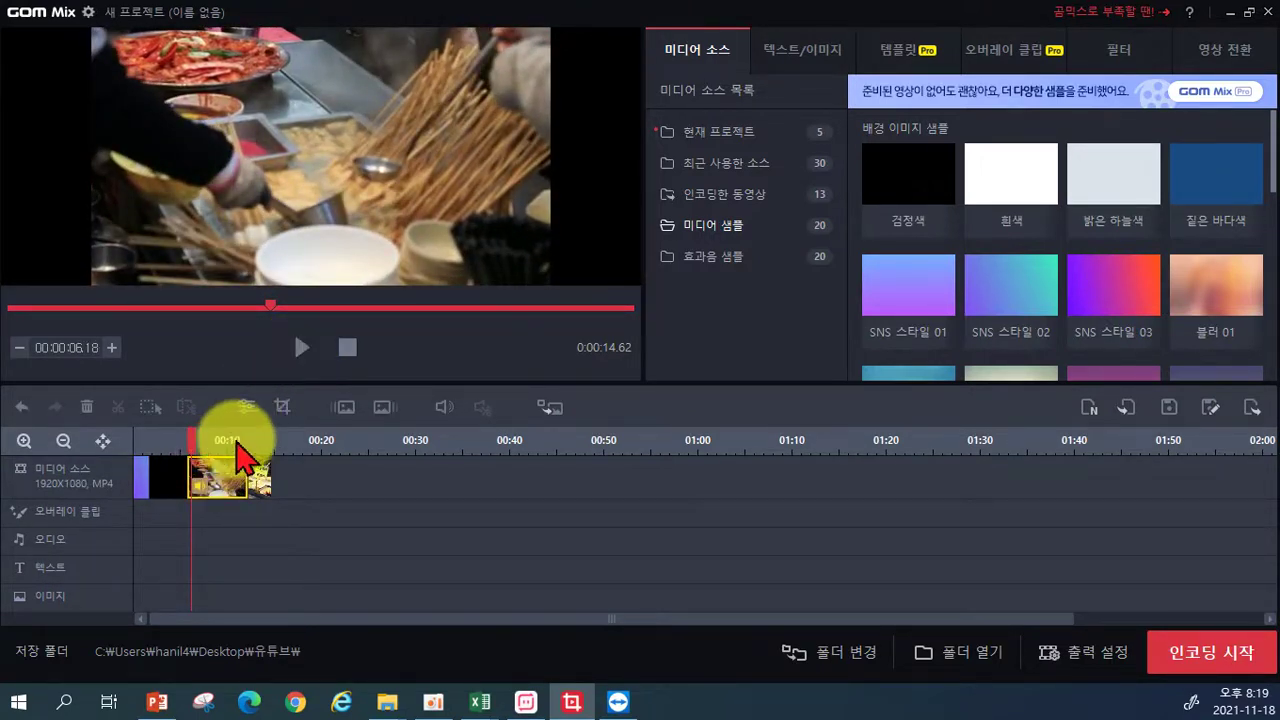
- Apply a fade-in to the first market clip and preview its opening
left_click(343, 407)
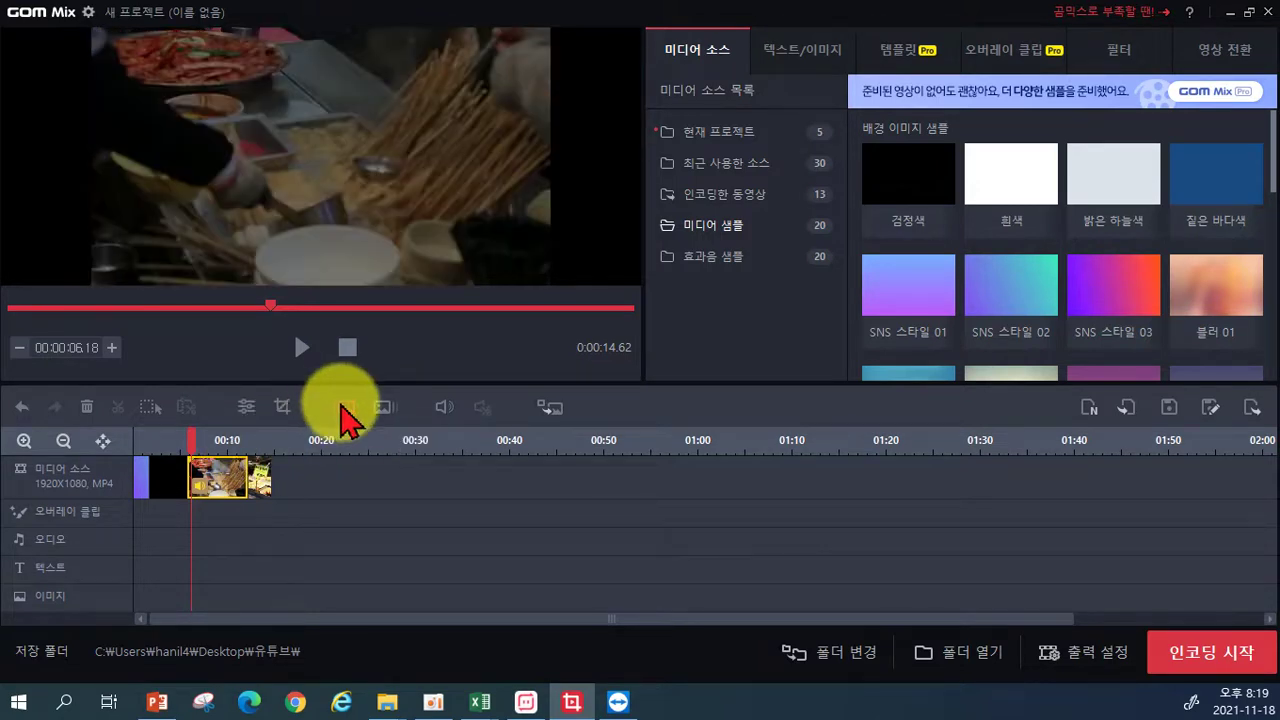
left_click(183, 462)
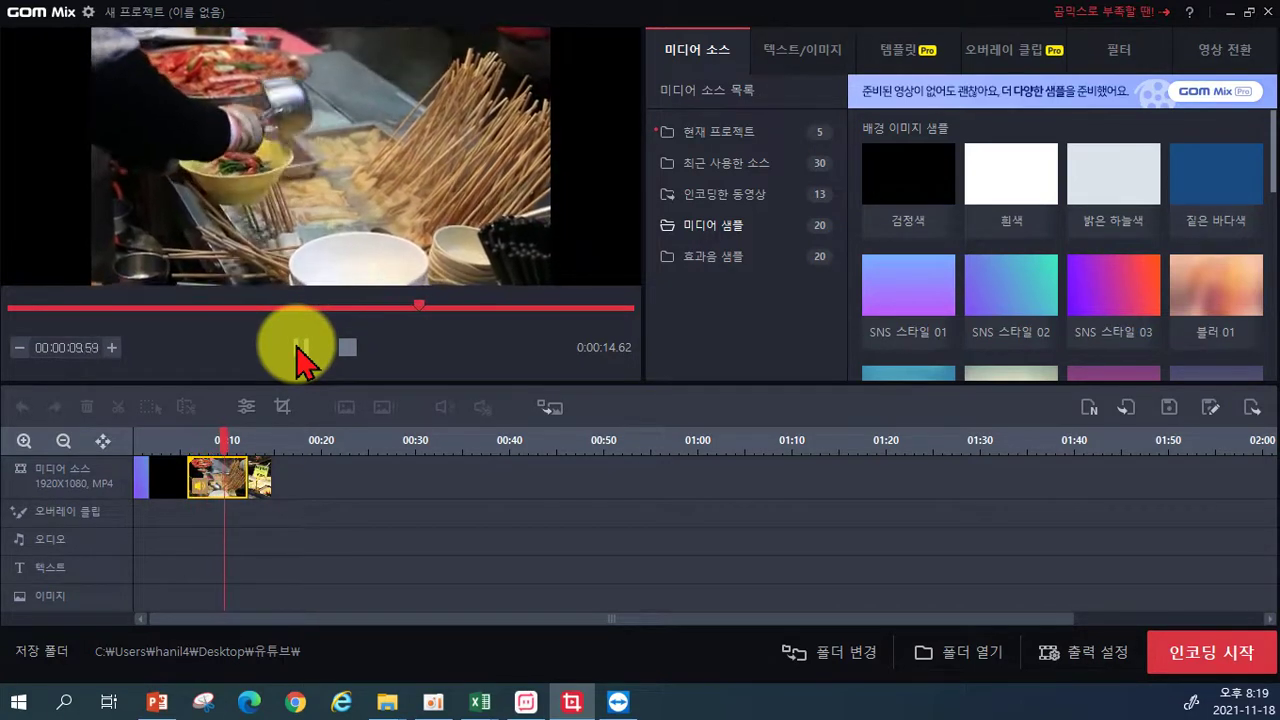
left_click(302, 350)
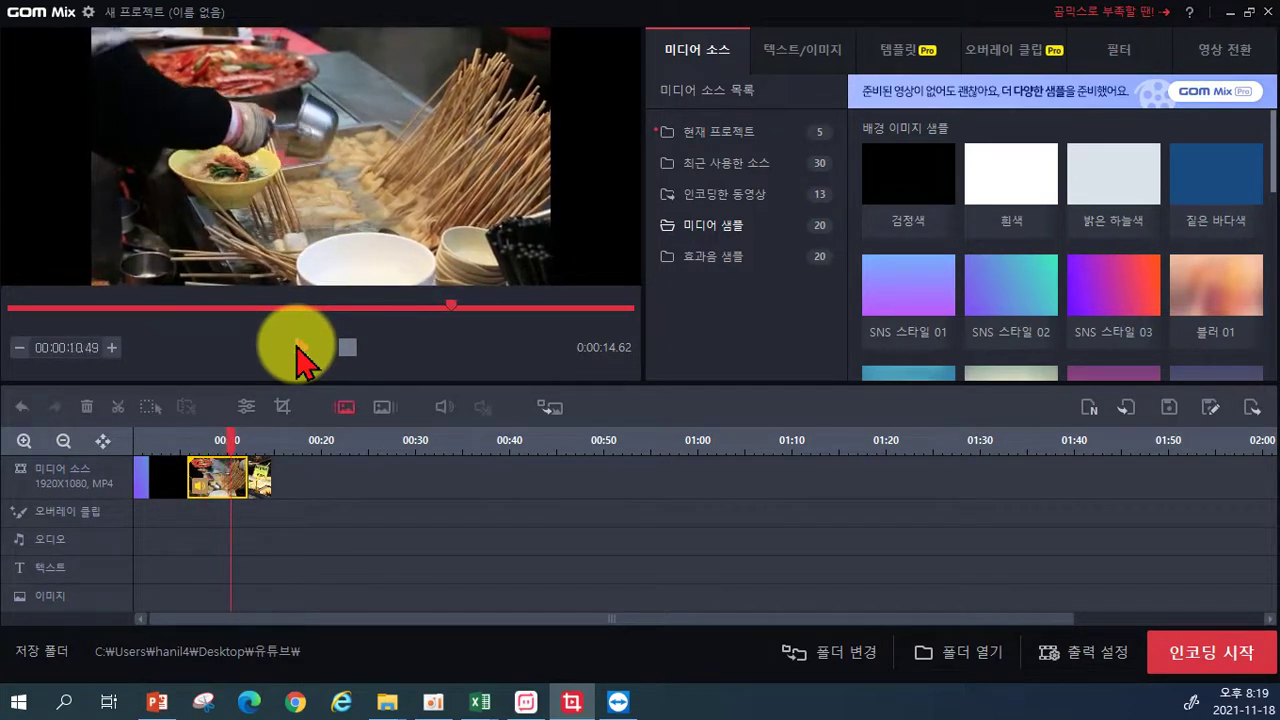
- Apply a fade-out to the first market clip and preview its change into the next clip
left_click(388, 420)
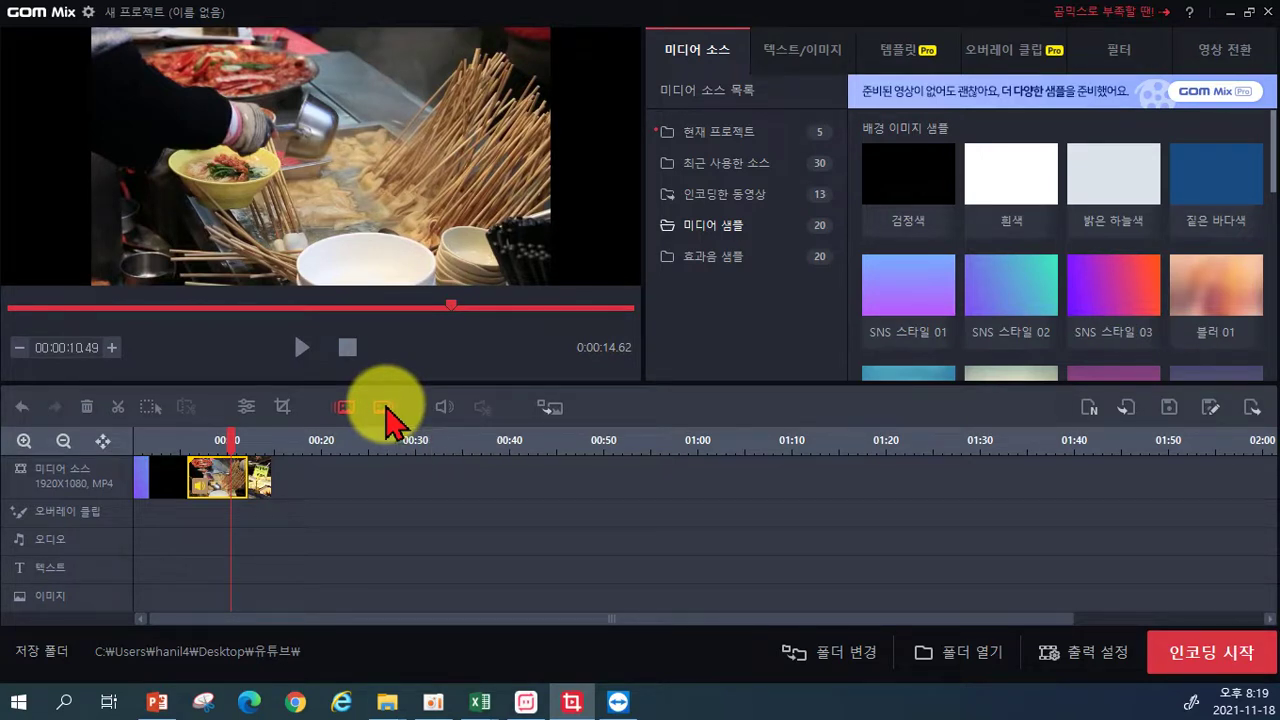
left_click(301, 349)
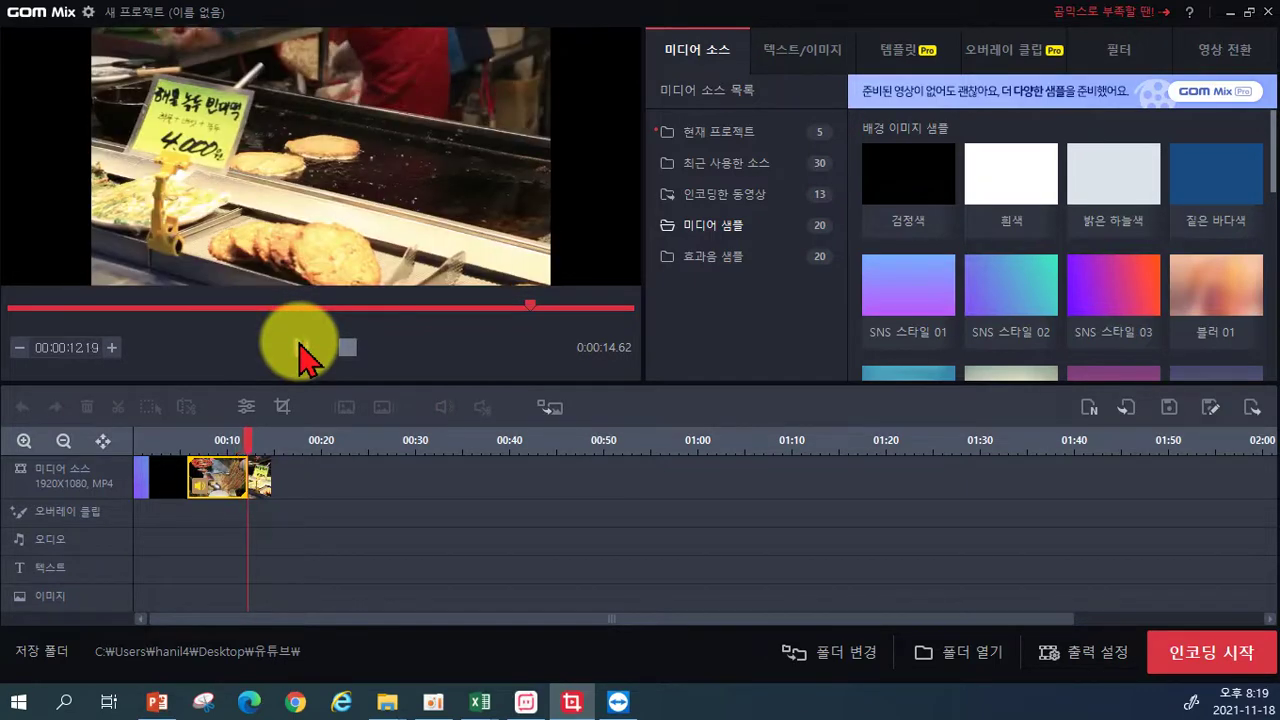
left_click(301, 349)
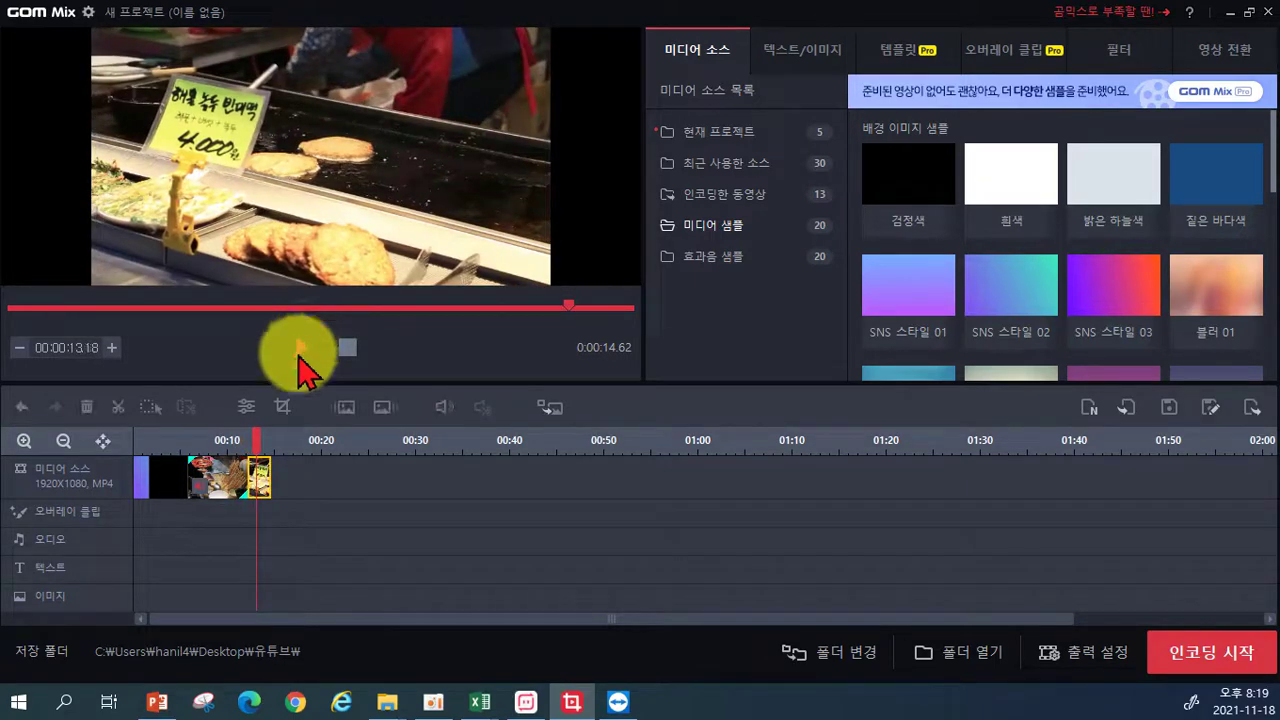
left_click(232, 441)
left_click(298, 347)
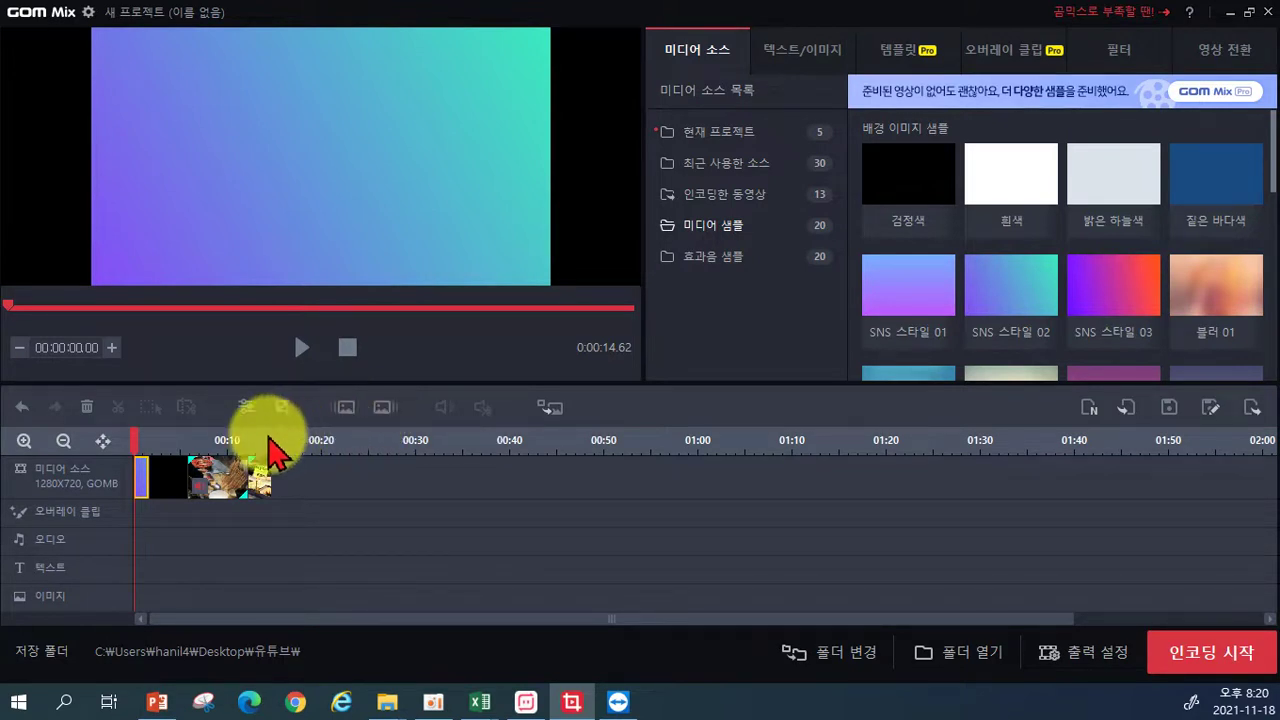
- Remove the fade-in and fade-out from the first market clip
left_click(234, 480)
left_click(343, 409)
left_click(381, 409)
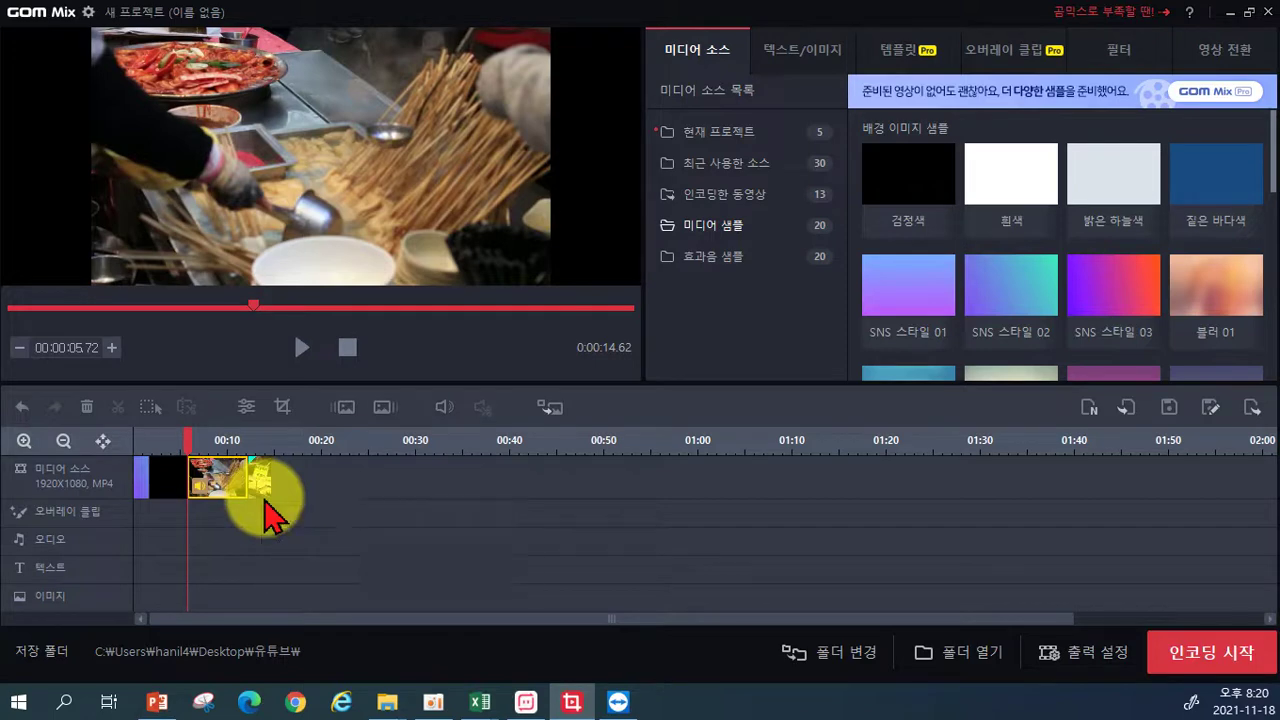
- Replay the first market clip from its start with its sound muted and unmuted to compare the audio
left_click(301, 348)
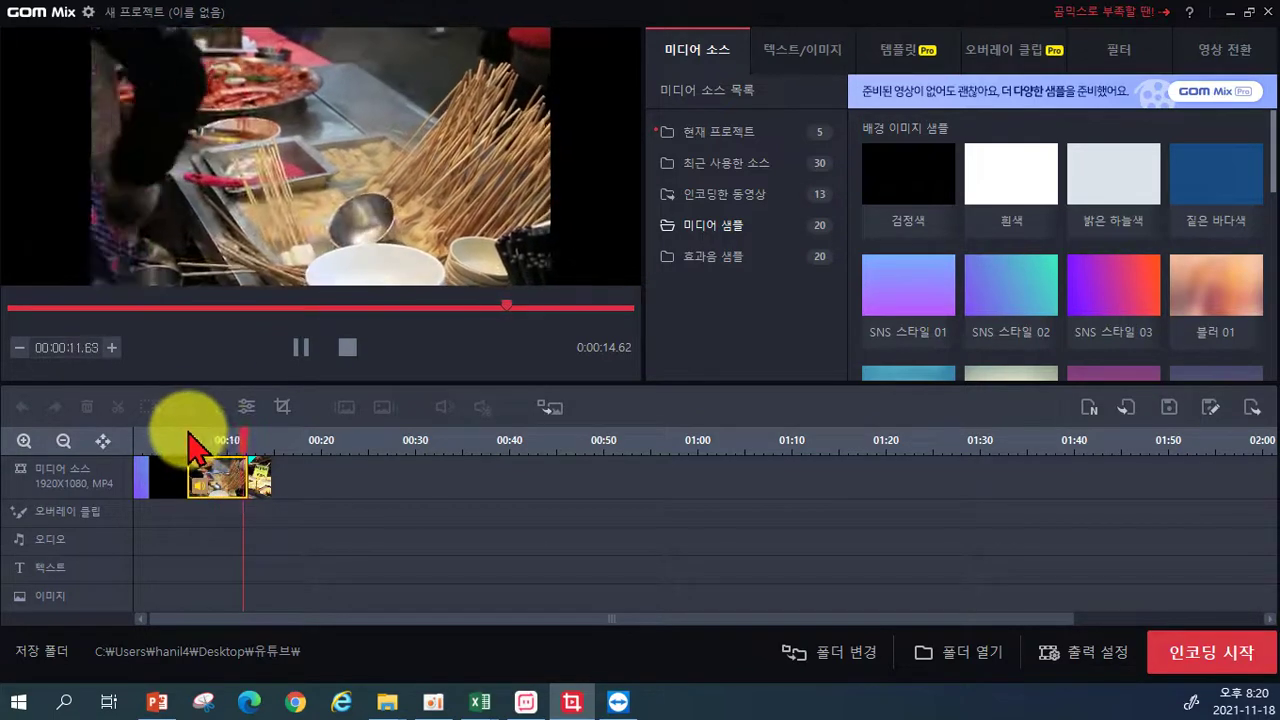
left_click(189, 440)
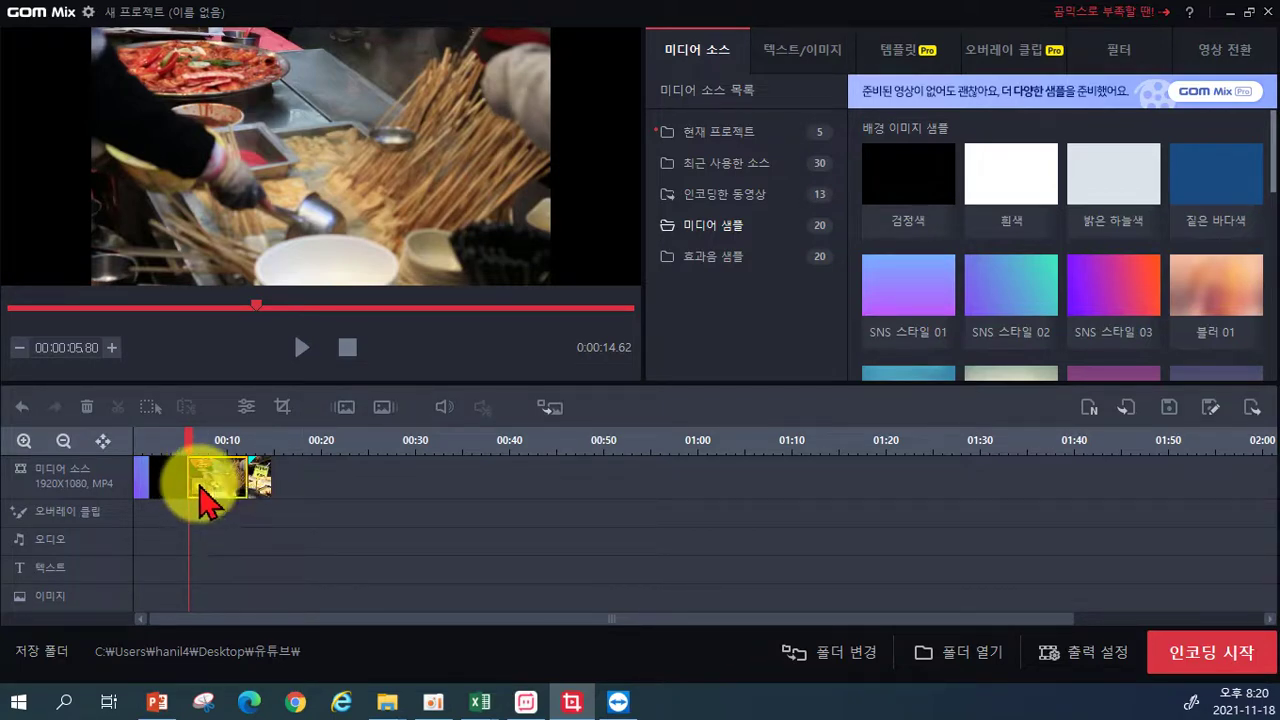
left_click(301, 348)
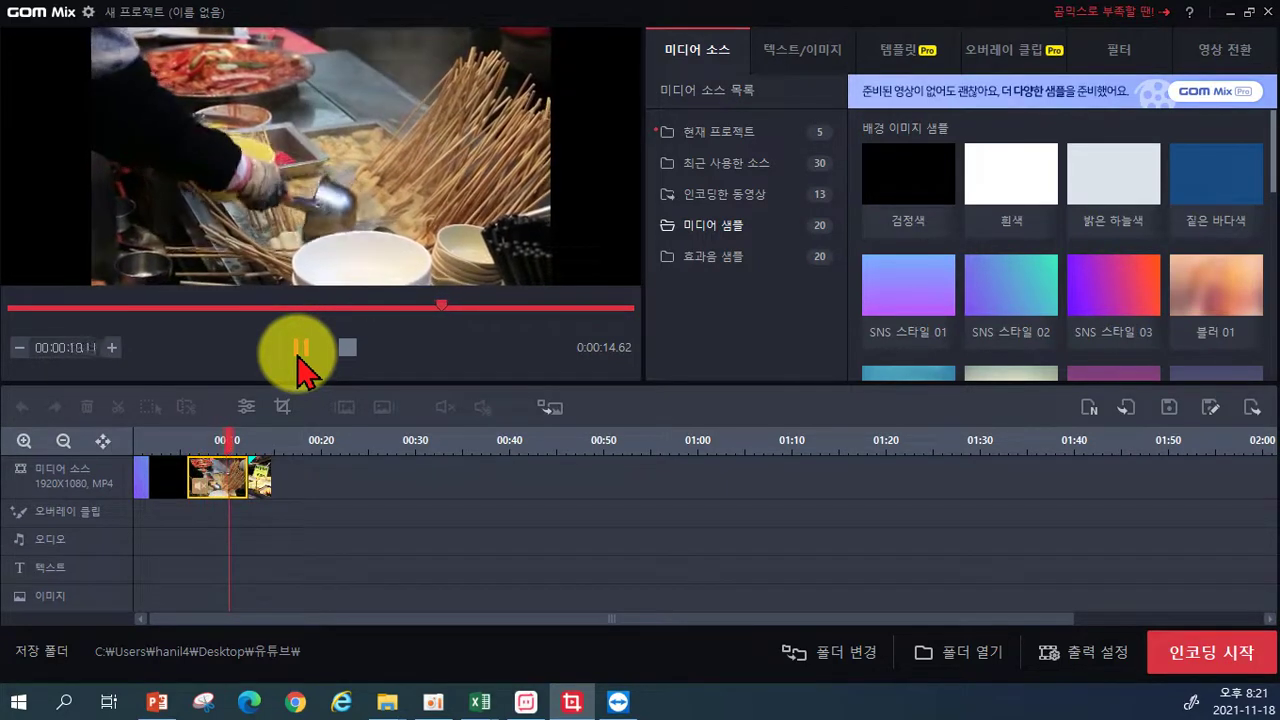
left_click(301, 348)
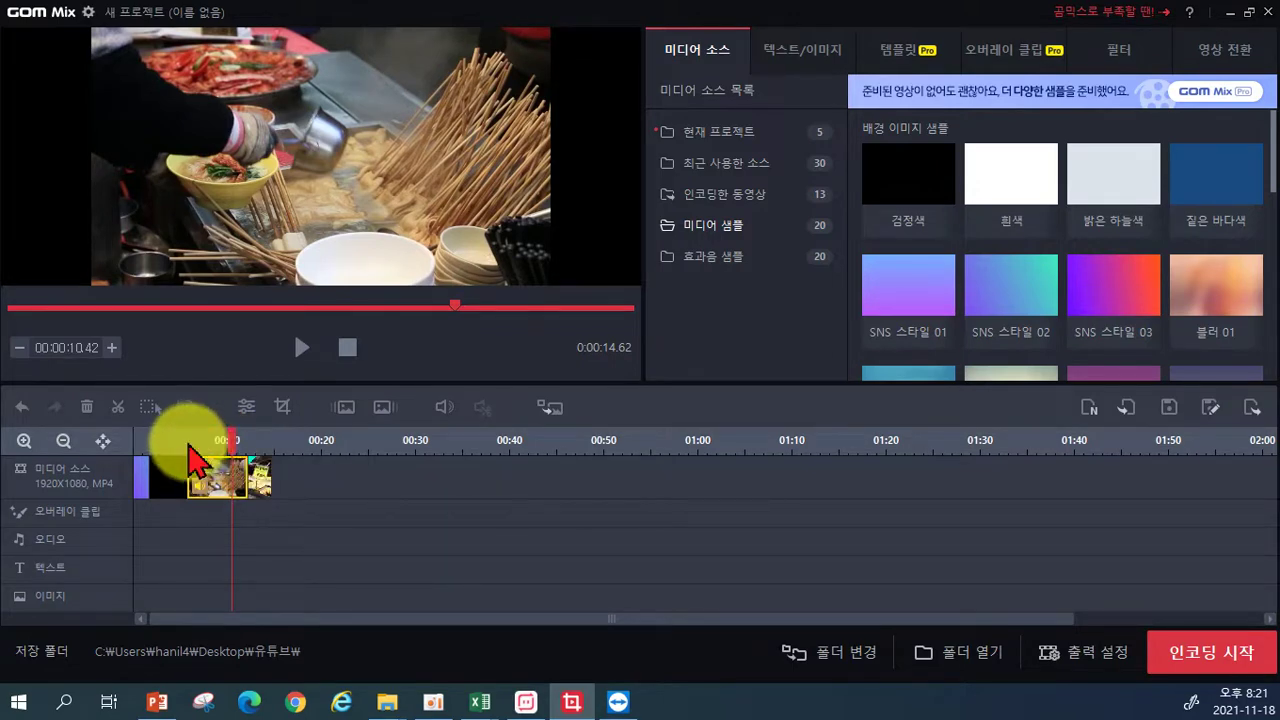
left_click(189, 458)
left_click(301, 348)
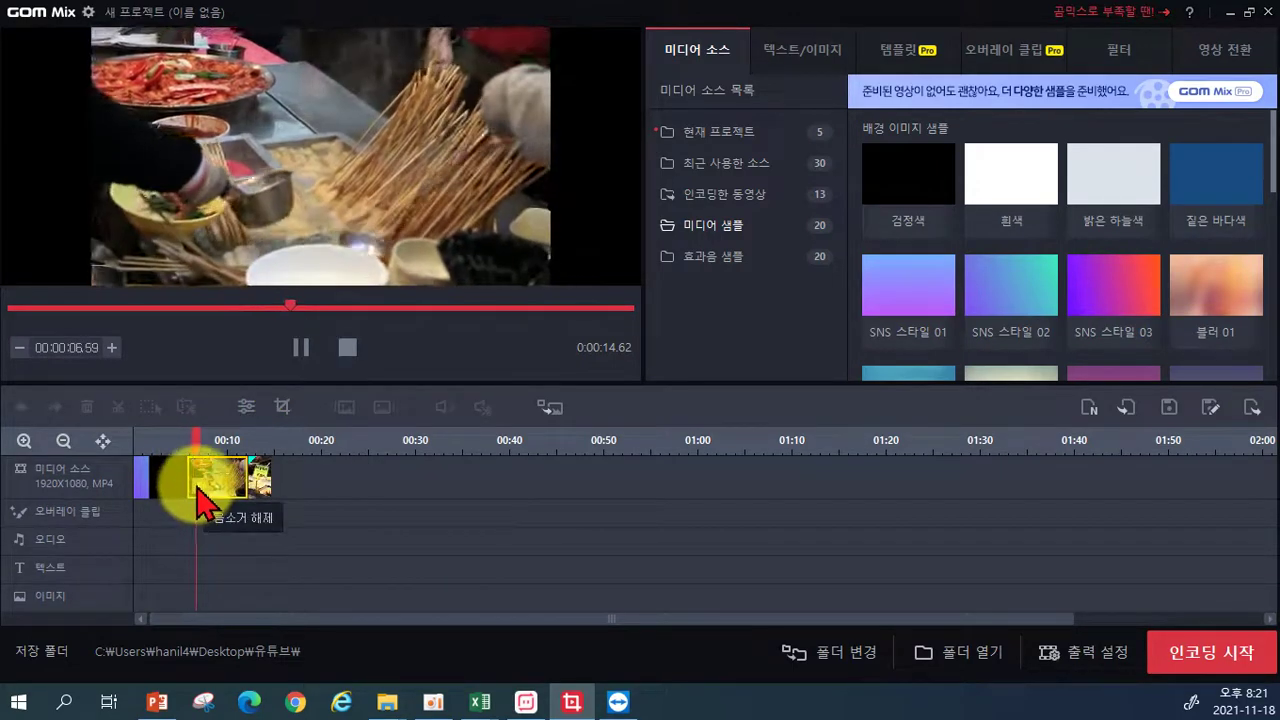
left_click(301, 348)
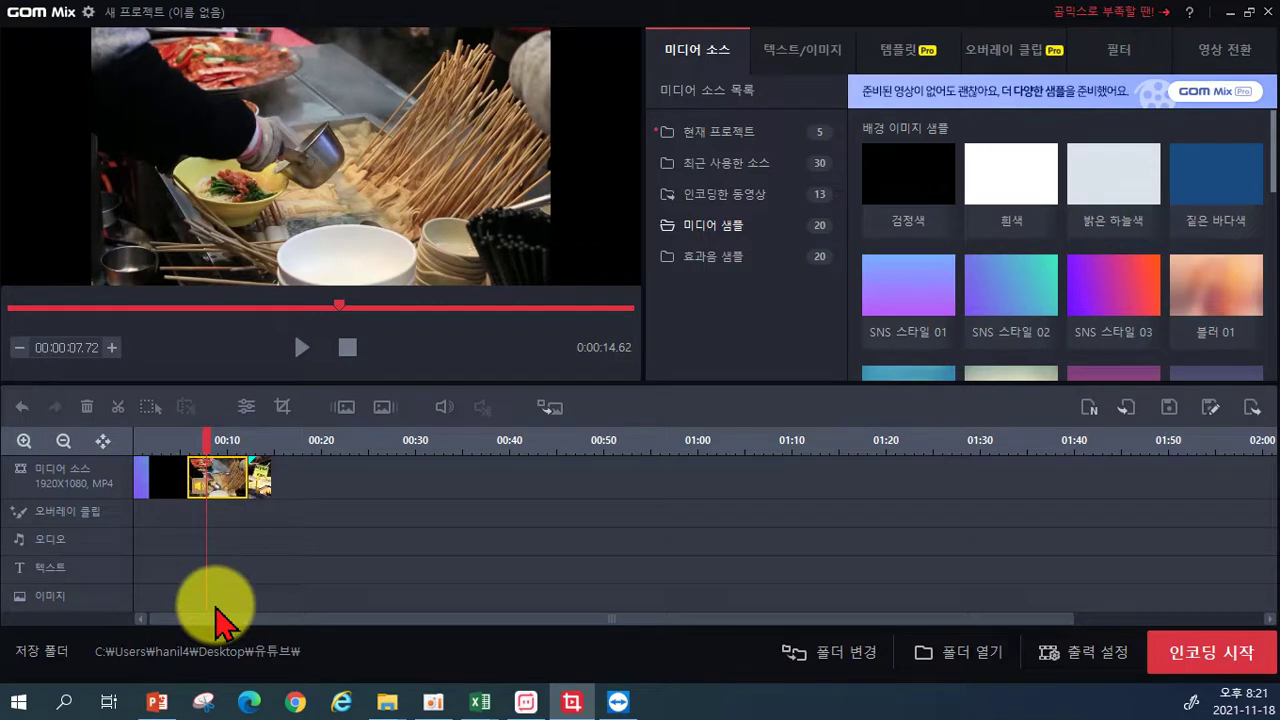
- Lower the first market clip's volume to 14 and preview the quieter sound from 00:00:06.30
left_click_drag(206, 441, 193, 438)
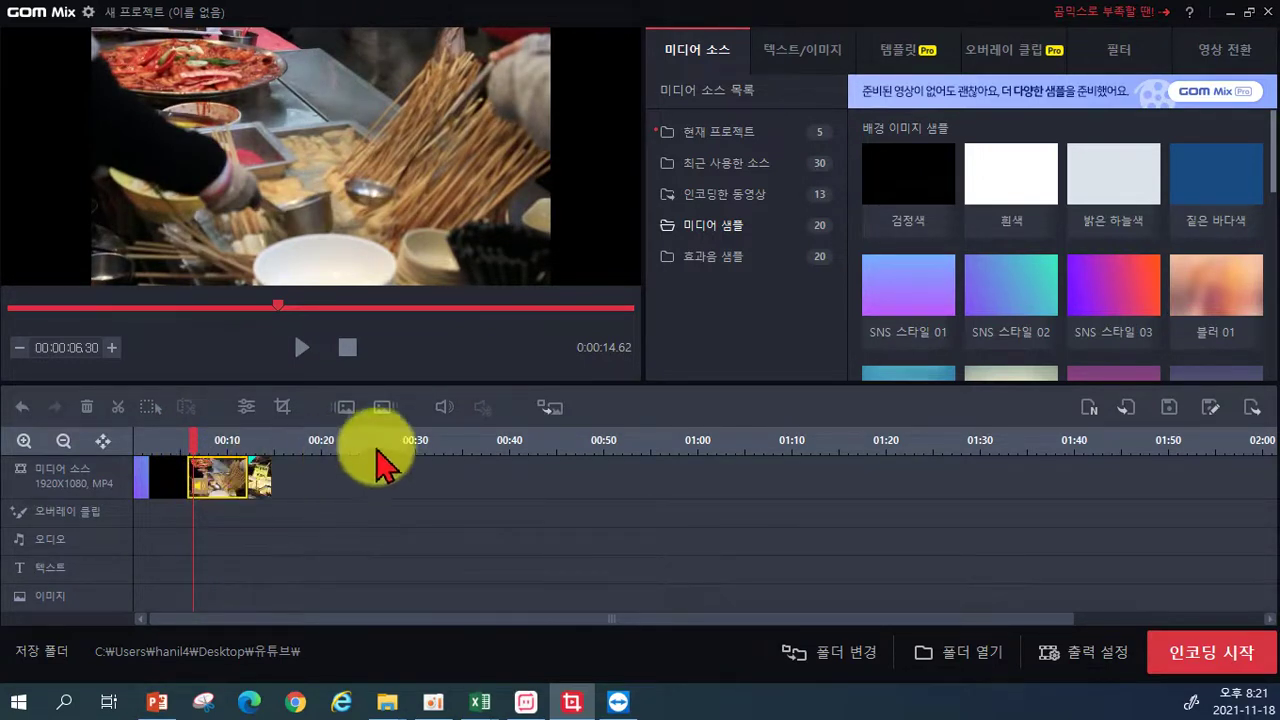
left_click(441, 407)
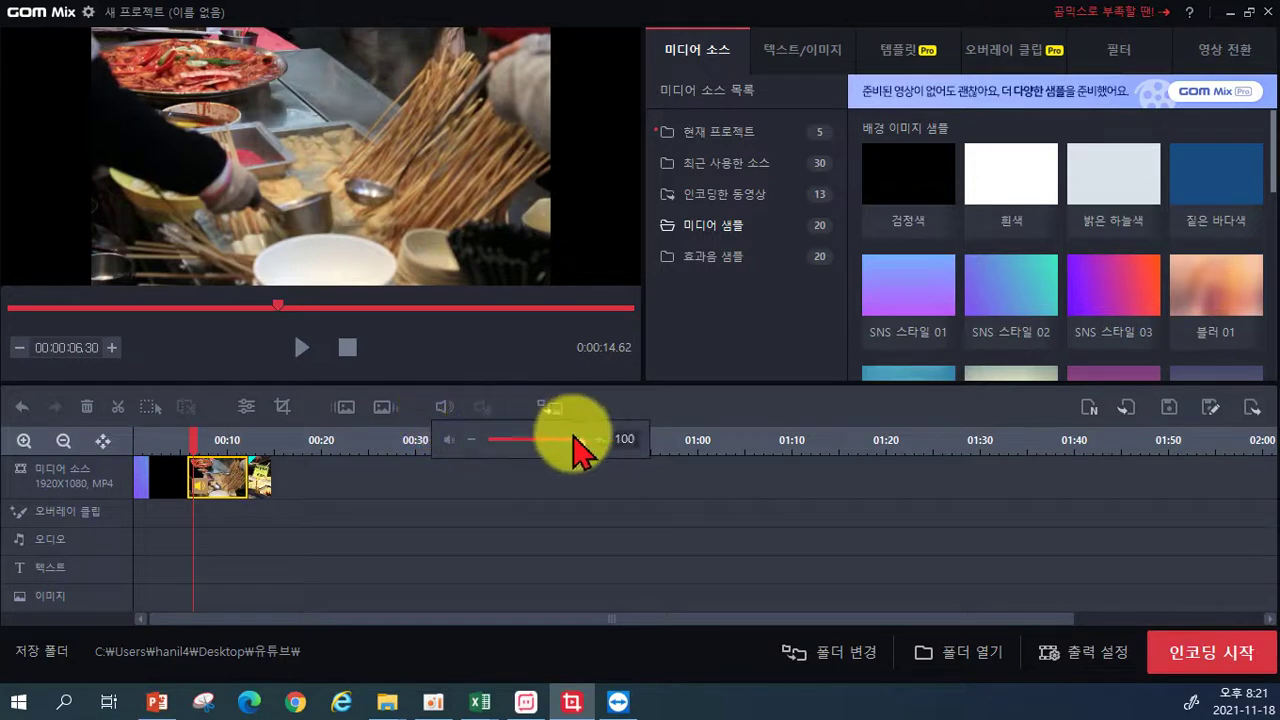
left_click_drag(564, 444, 515, 443)
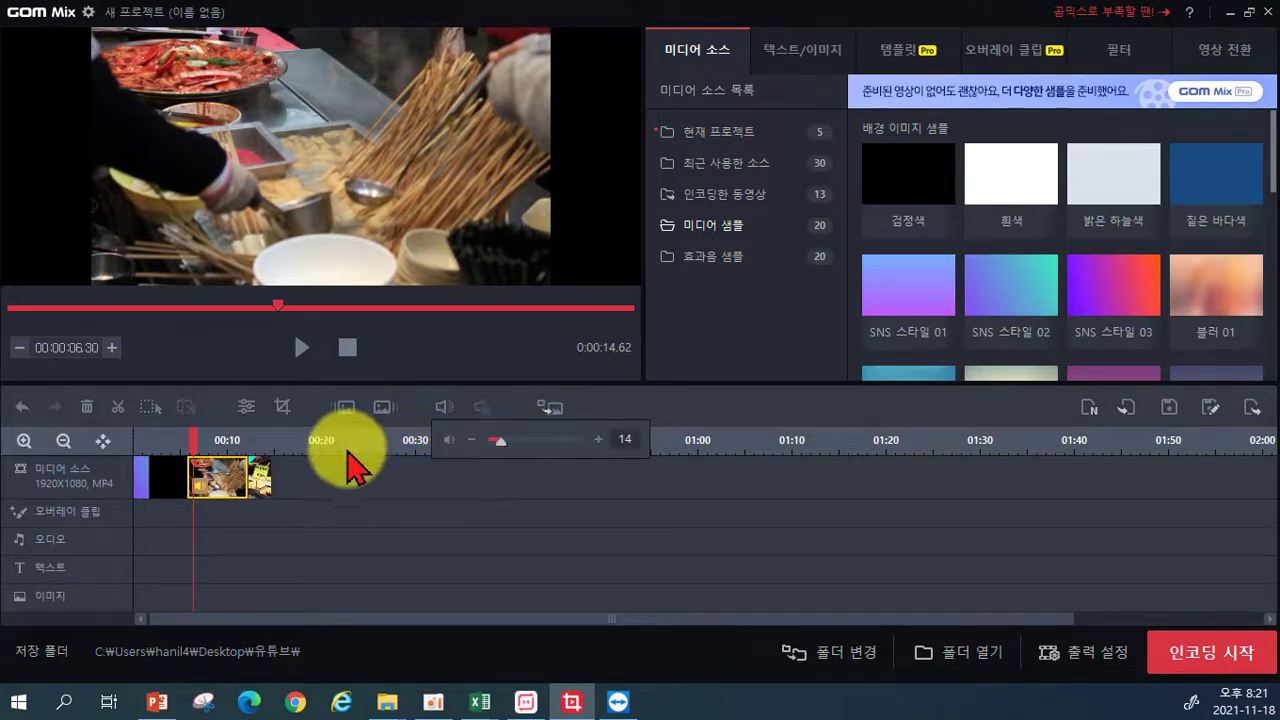
left_click(301, 350)
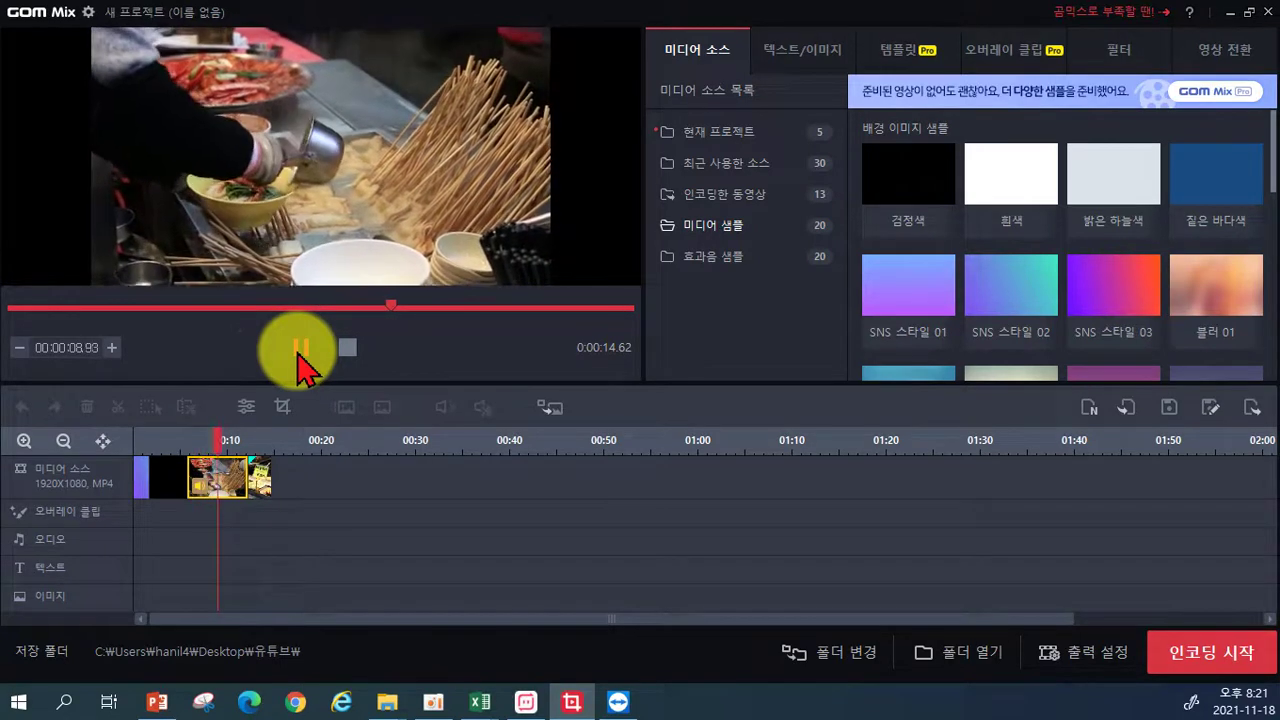
left_click(301, 350)
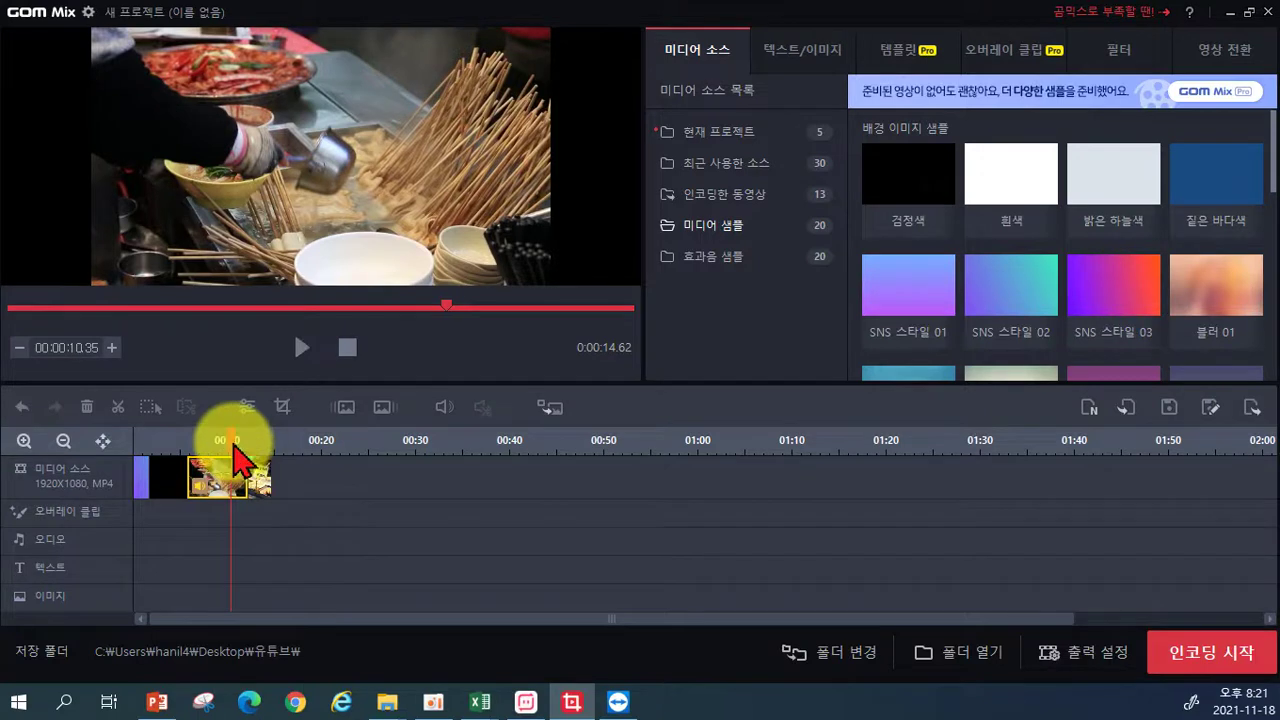
- Set the first market clip's volume to 64, preview it from 00:00:09.90 and reopen its volume control
left_click_drag(234, 446, 228, 443)
left_click(444, 406)
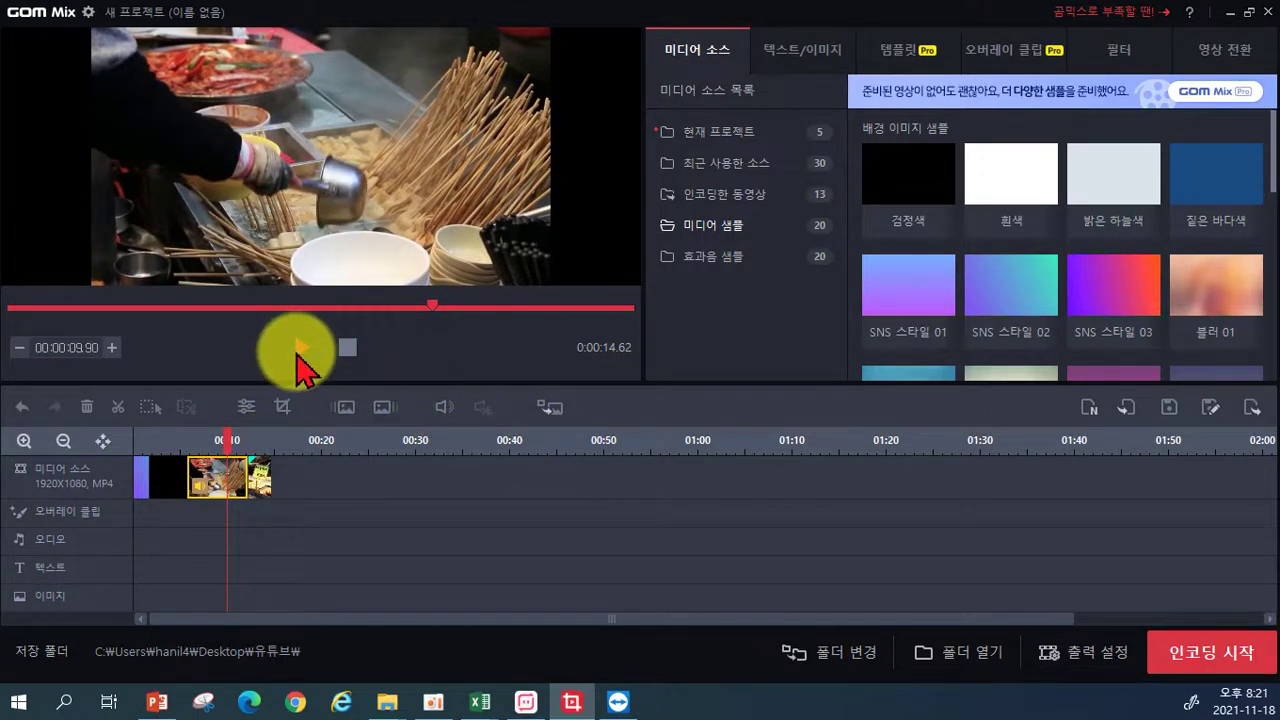
left_click(299, 350)
left_click(300, 350)
left_click(444, 406)
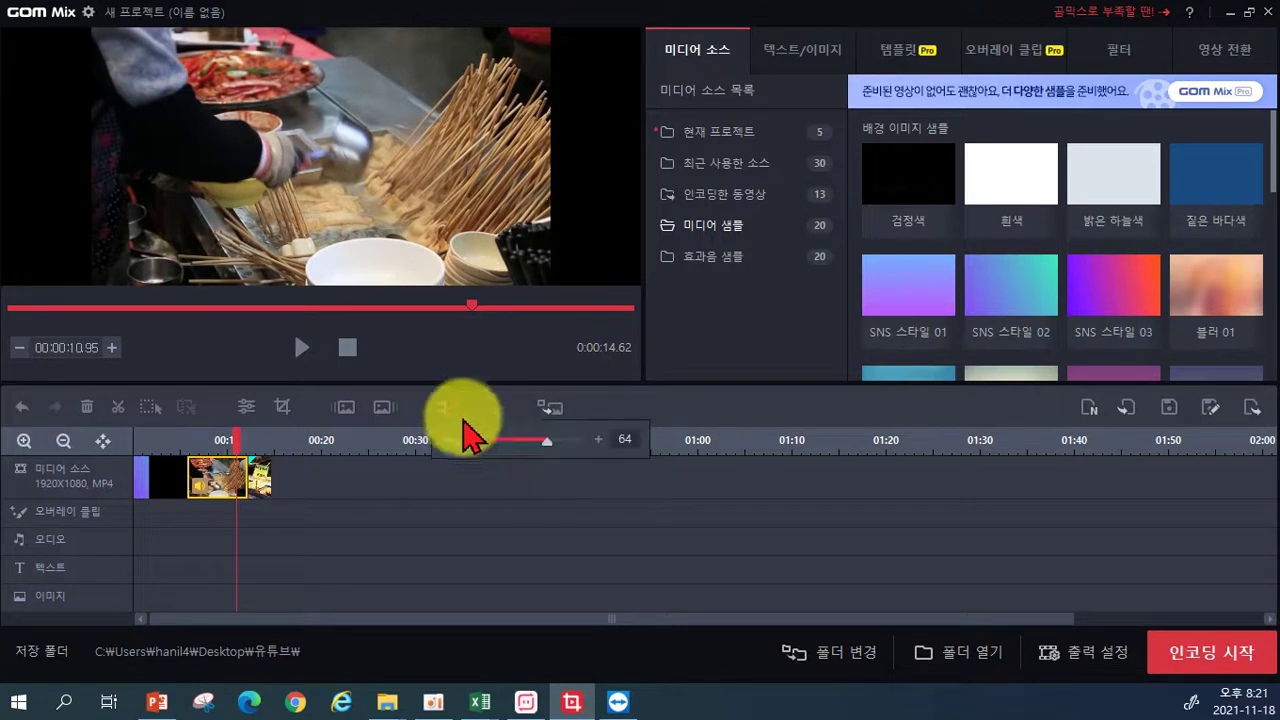
- Readjust the first market clip's volume, preview its sound and move the playhead back to 00:00:10.30
left_click(525, 440)
left_click(300, 347)
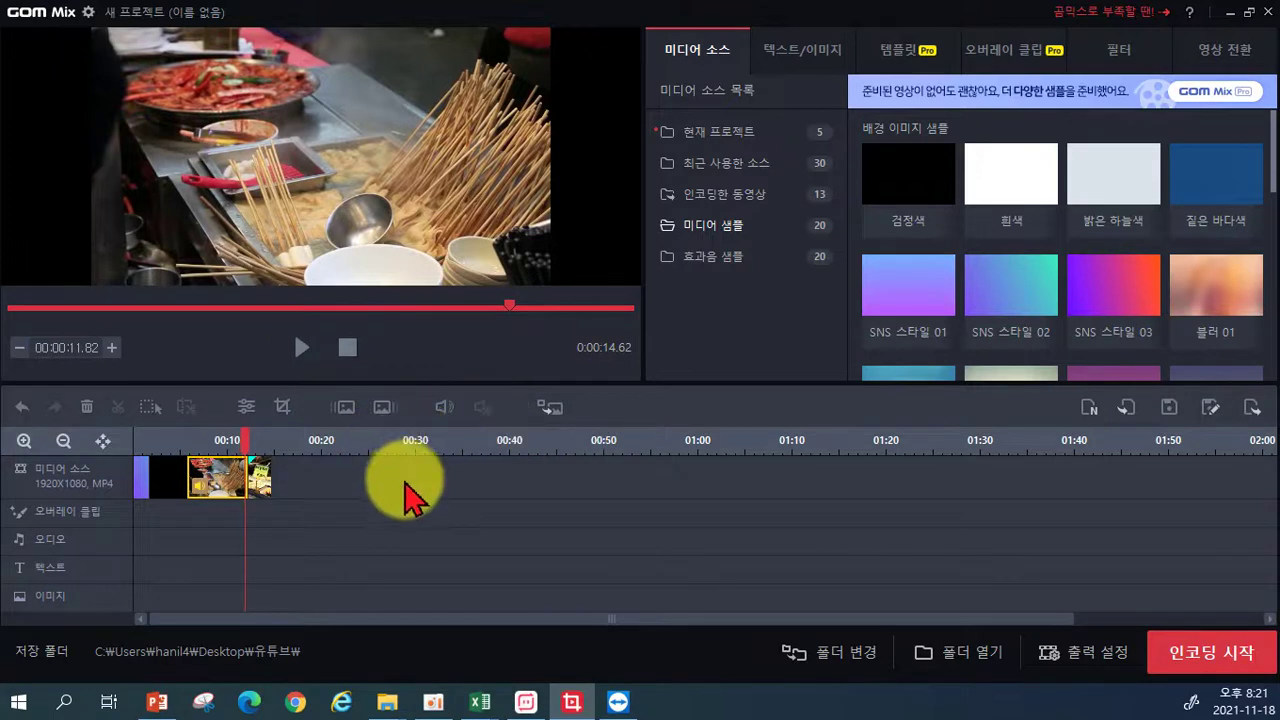
mouse_move(243, 437)
left_mouse_down()
mouse_move(207, 437)
mouse_move(230, 437)
left_mouse_up()
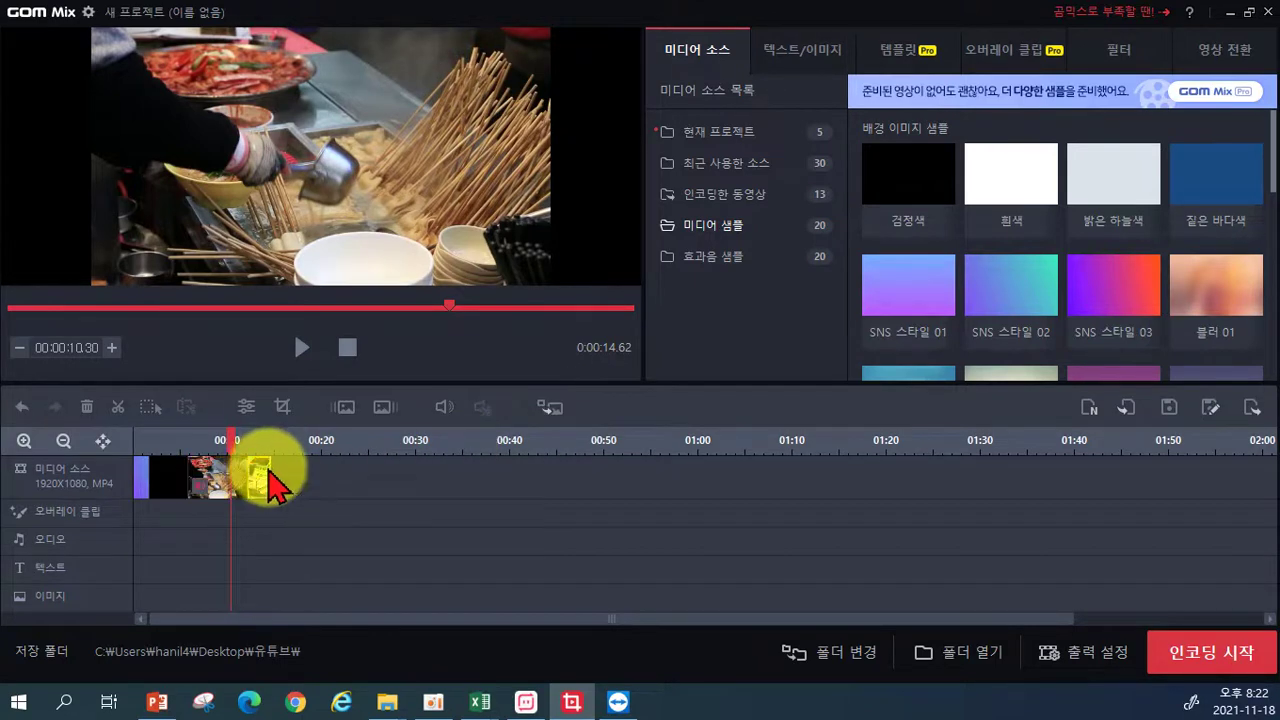
- Select the second market clip and remove its fade-in
left_click(254, 475)
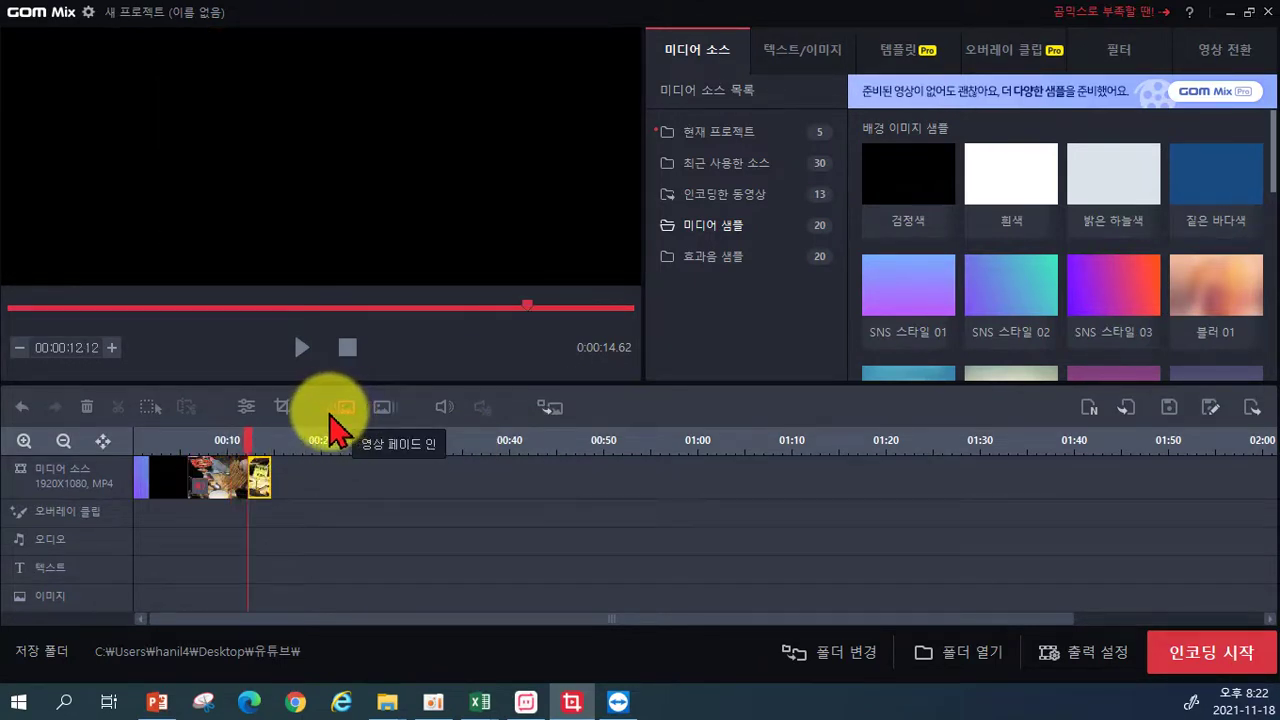
left_click(347, 424)
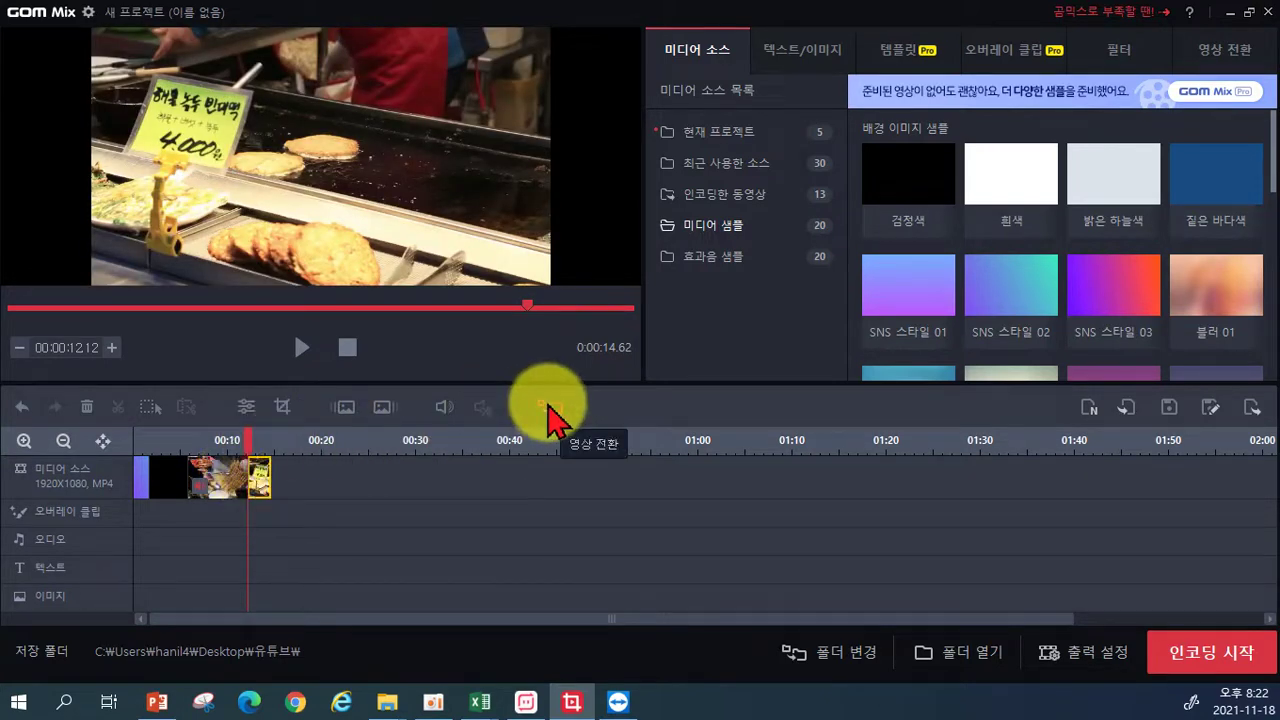
- Apply the 문 열기 transition between the first and second market clips and preview it
left_click_drag(257, 451, 221, 456)
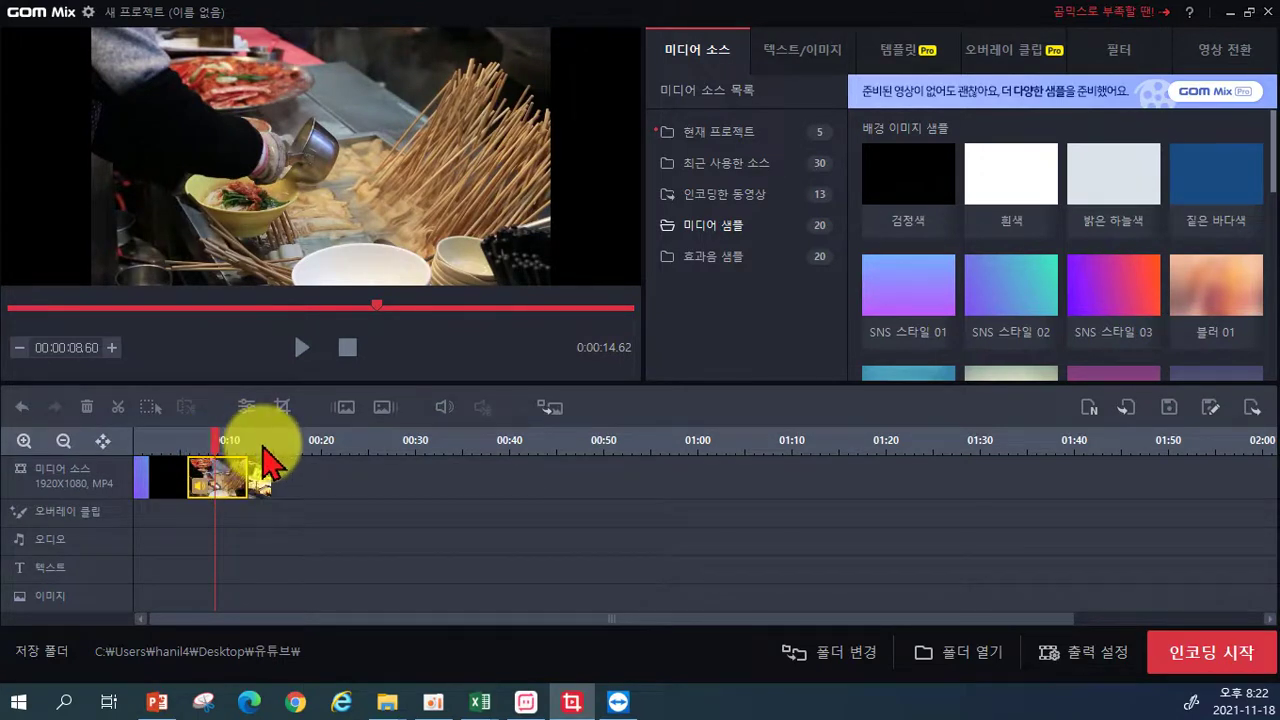
left_click(261, 465)
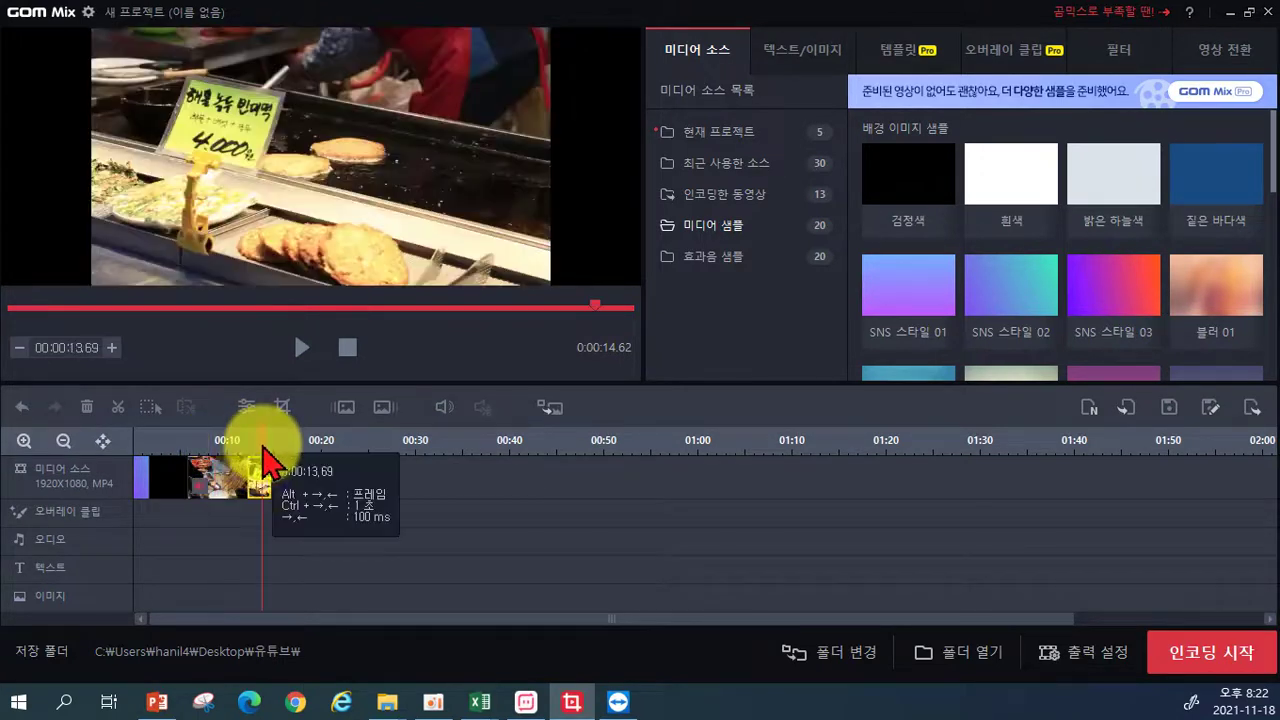
left_click(541, 407)
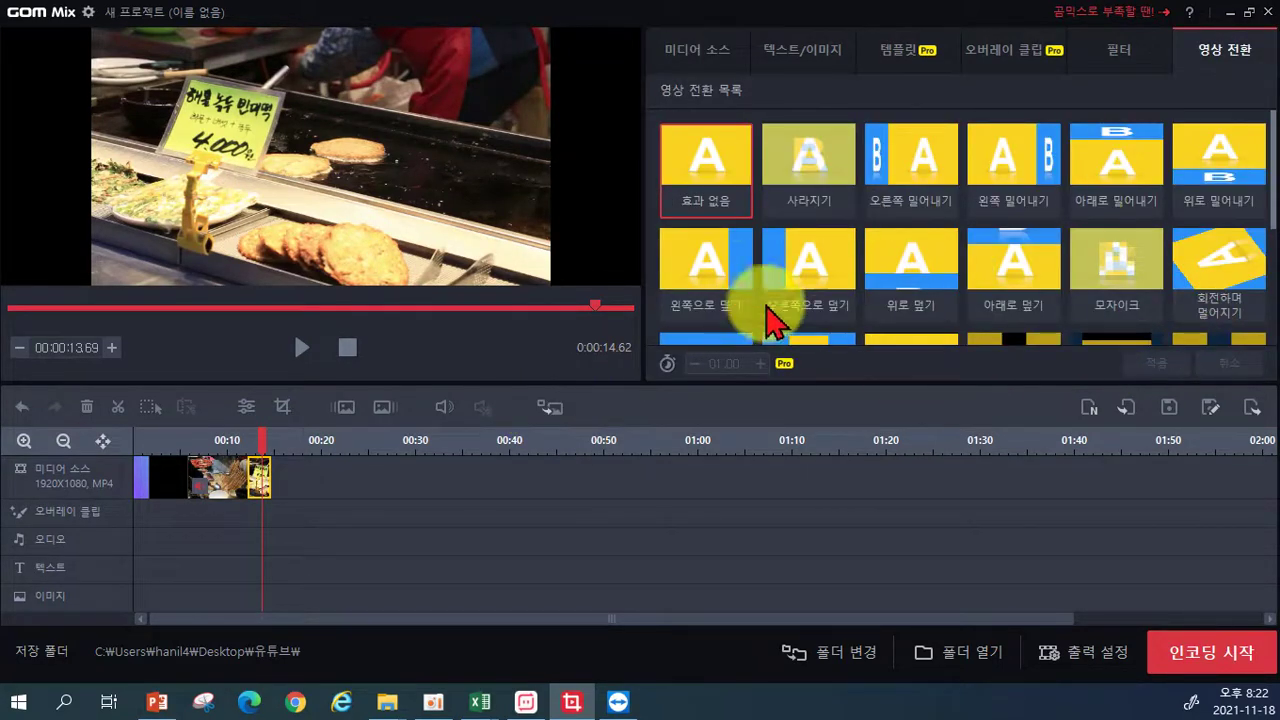
scroll(1100, 294, "down", 3)
scroll(1009, 334, "up", 3)
scroll(997, 275, "down", 3)
left_click(1006, 168)
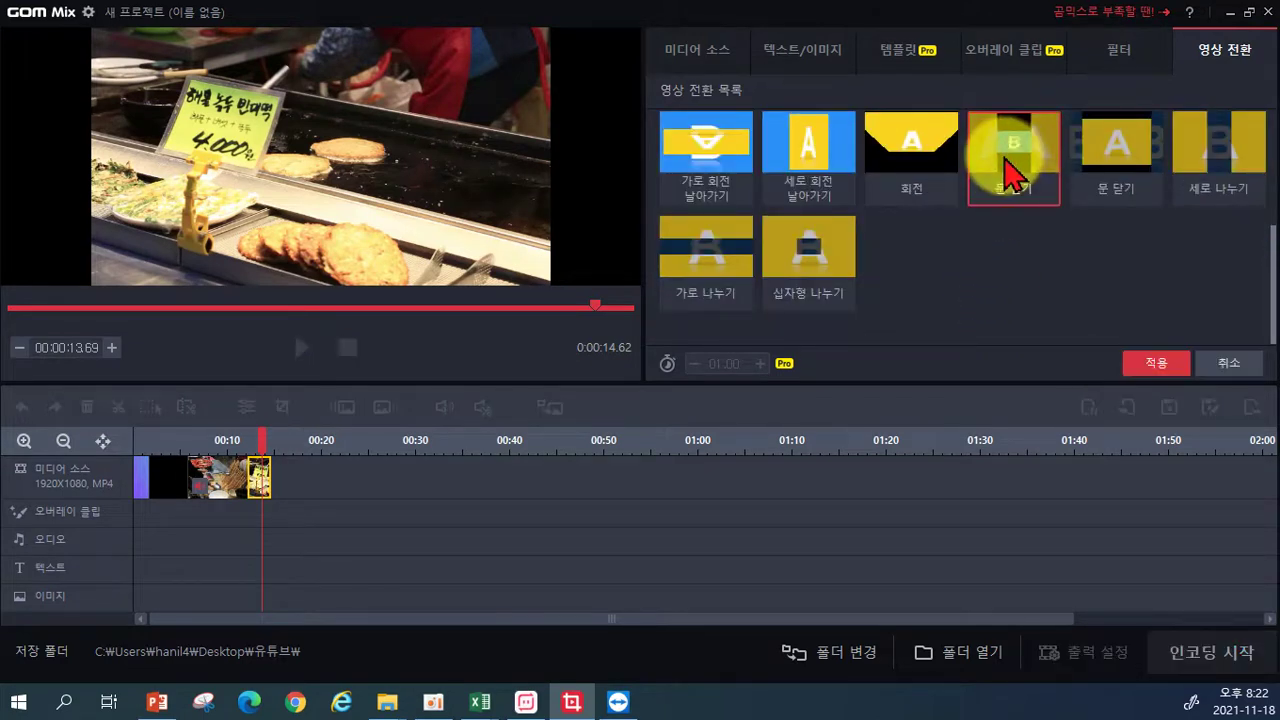
left_click(1150, 364)
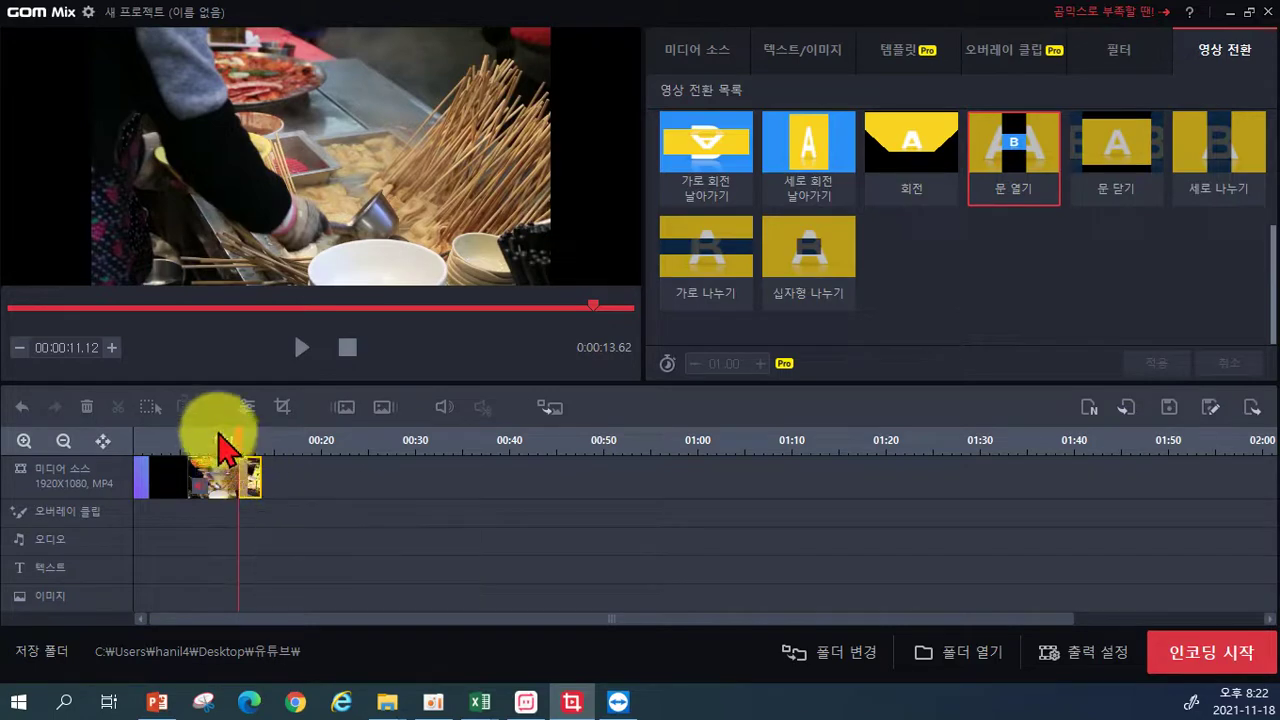
left_click(230, 447)
left_click(299, 345)
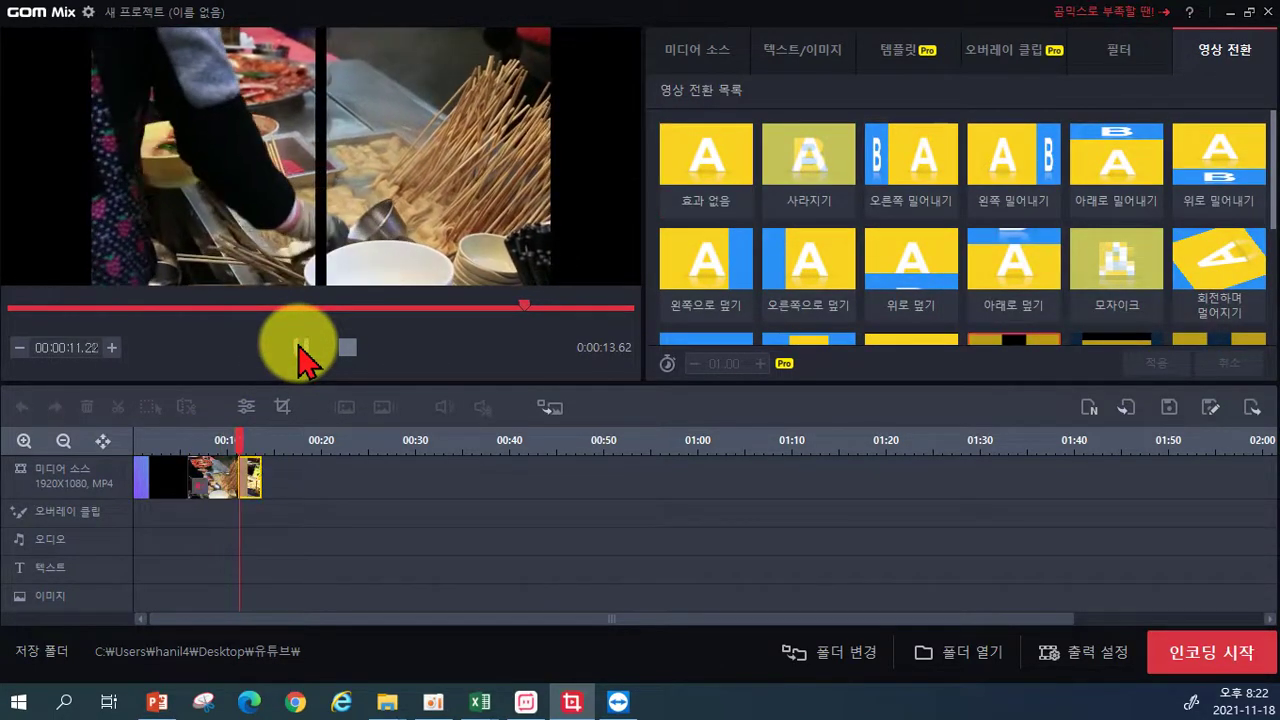
left_click(300, 350)
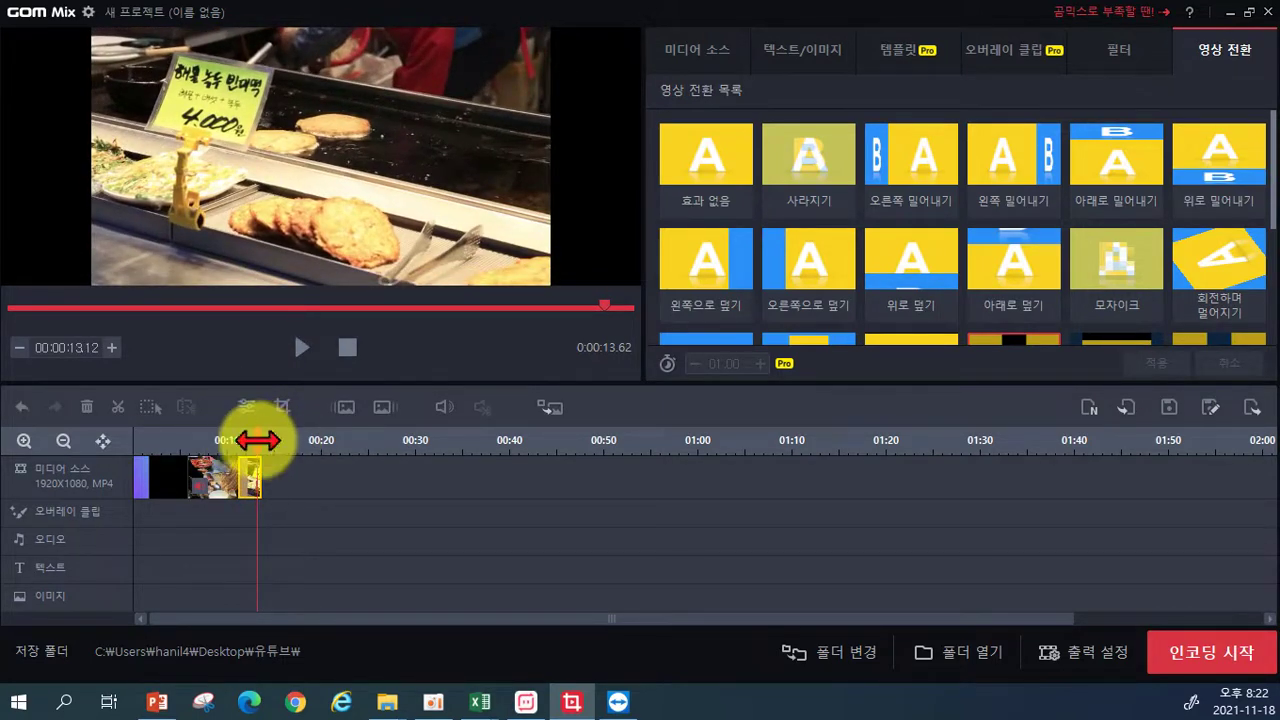
- Switch the second market clip's transition to 모자이크 and play across the join to preview it
scroll(1090, 278, "down", 3)
scroll(1120, 280, "up", 3)
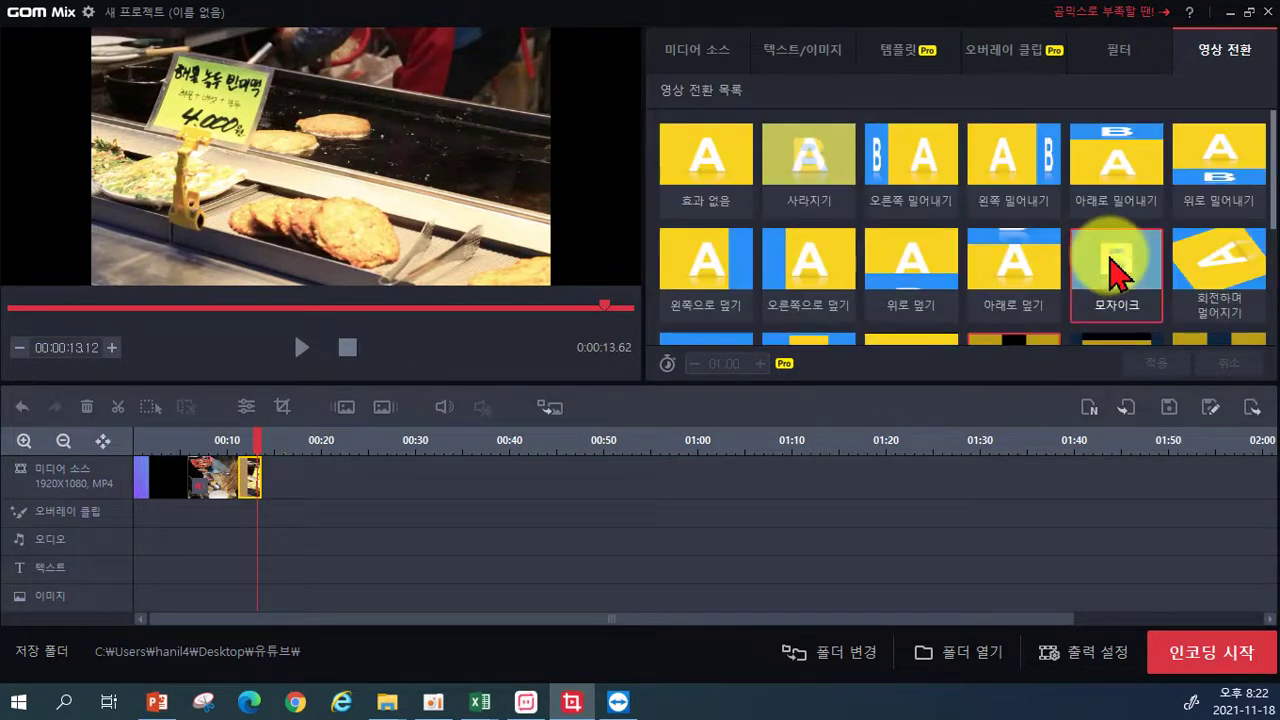
left_click(1150, 368)
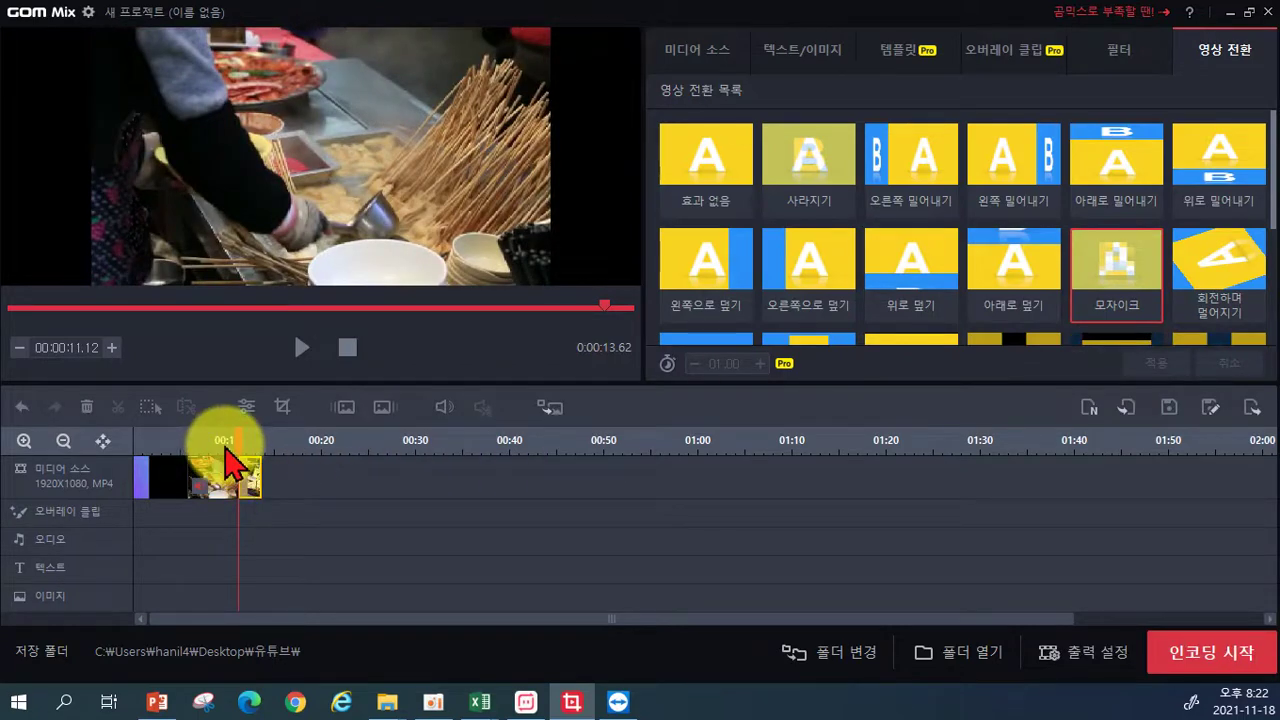
left_click(227, 452)
left_click(295, 350)
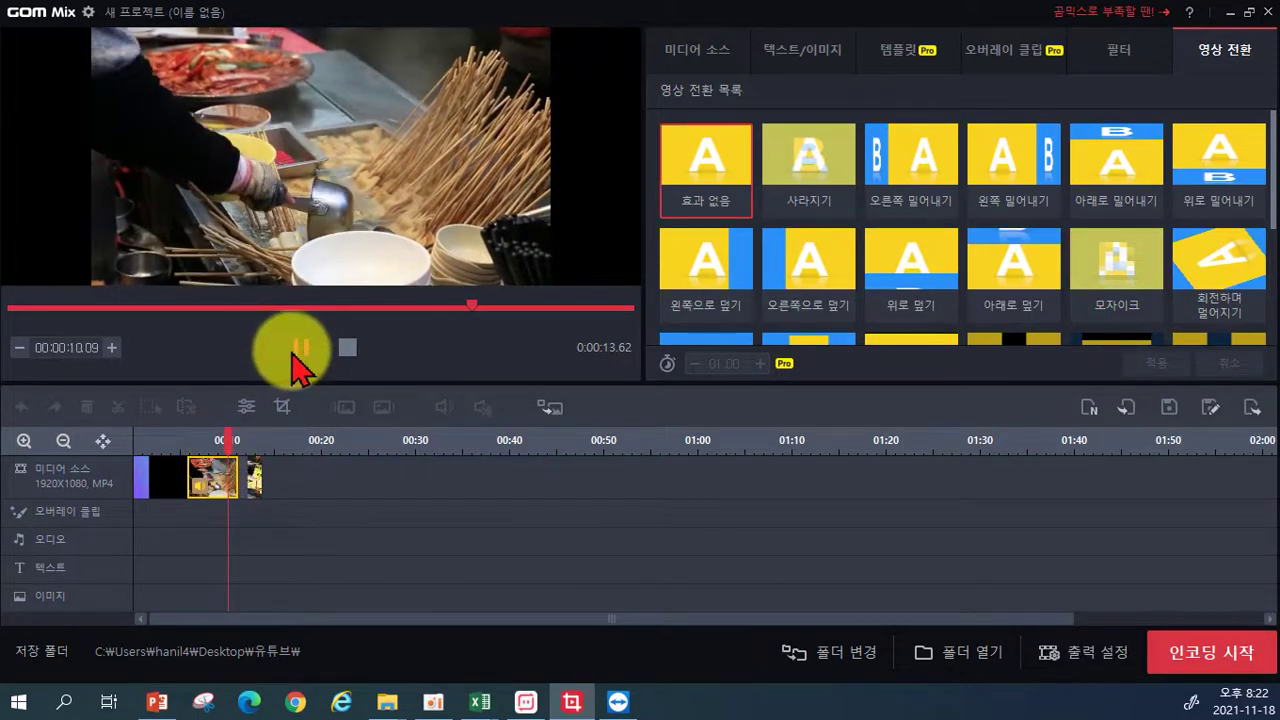
left_click(294, 350)
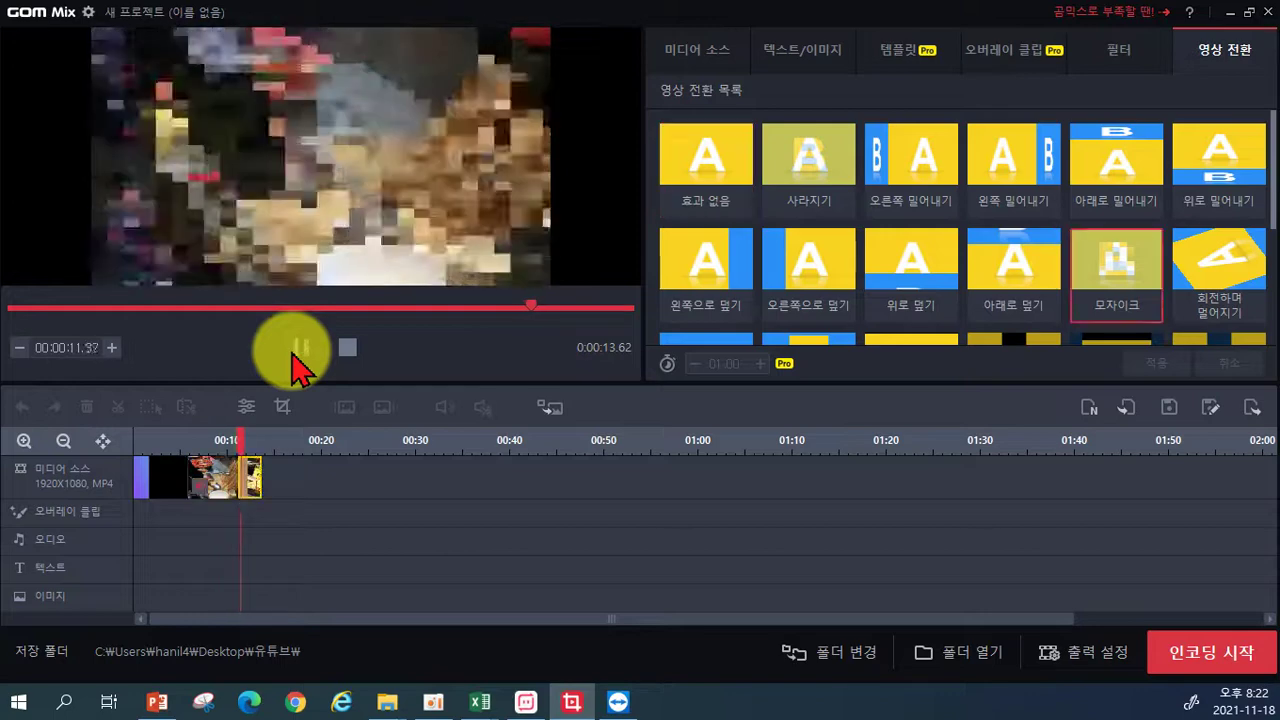
left_click(298, 351)
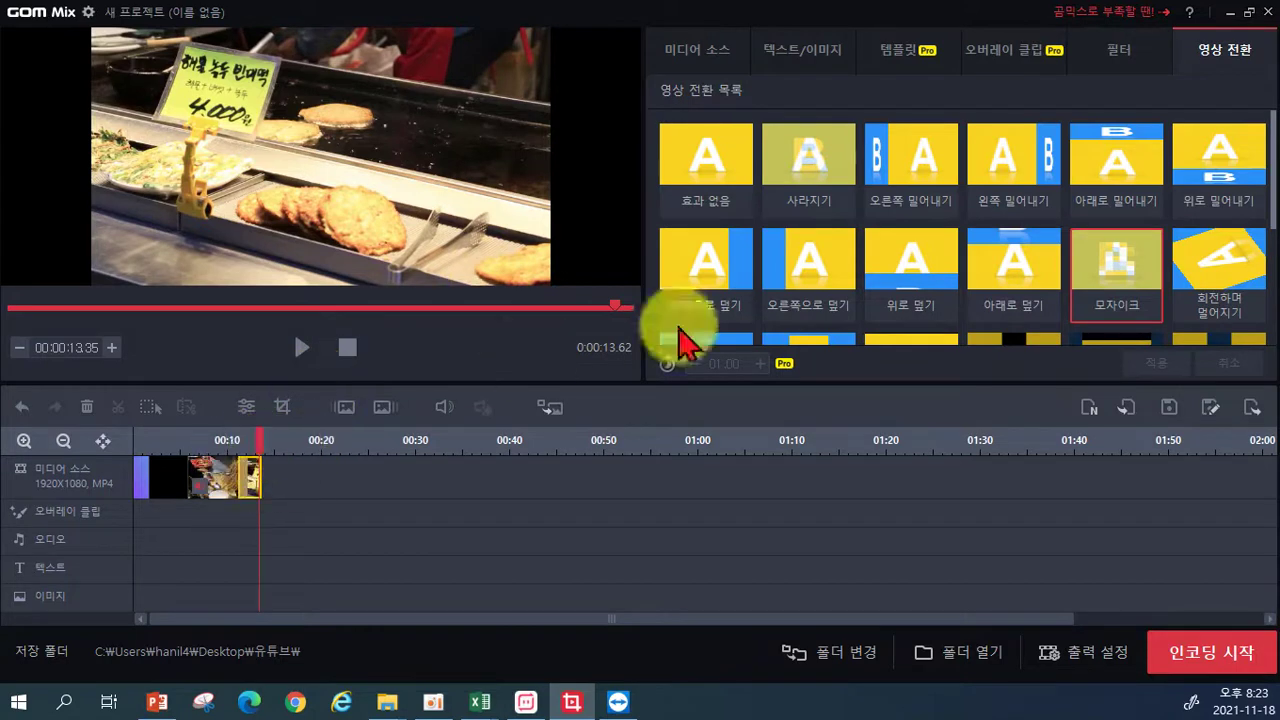
- Switch the second market clip's transition to 아래로 덮기 and preview it from the end of the first market clip
left_click(998, 275)
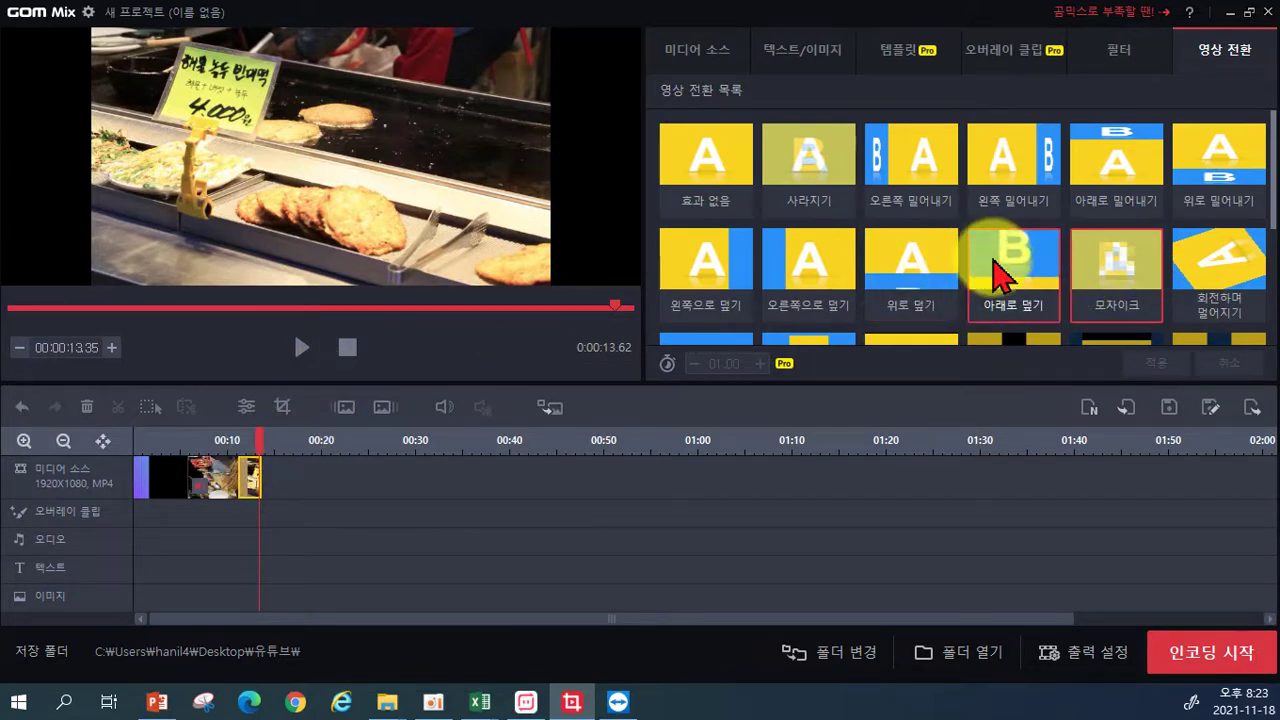
left_click(1152, 366)
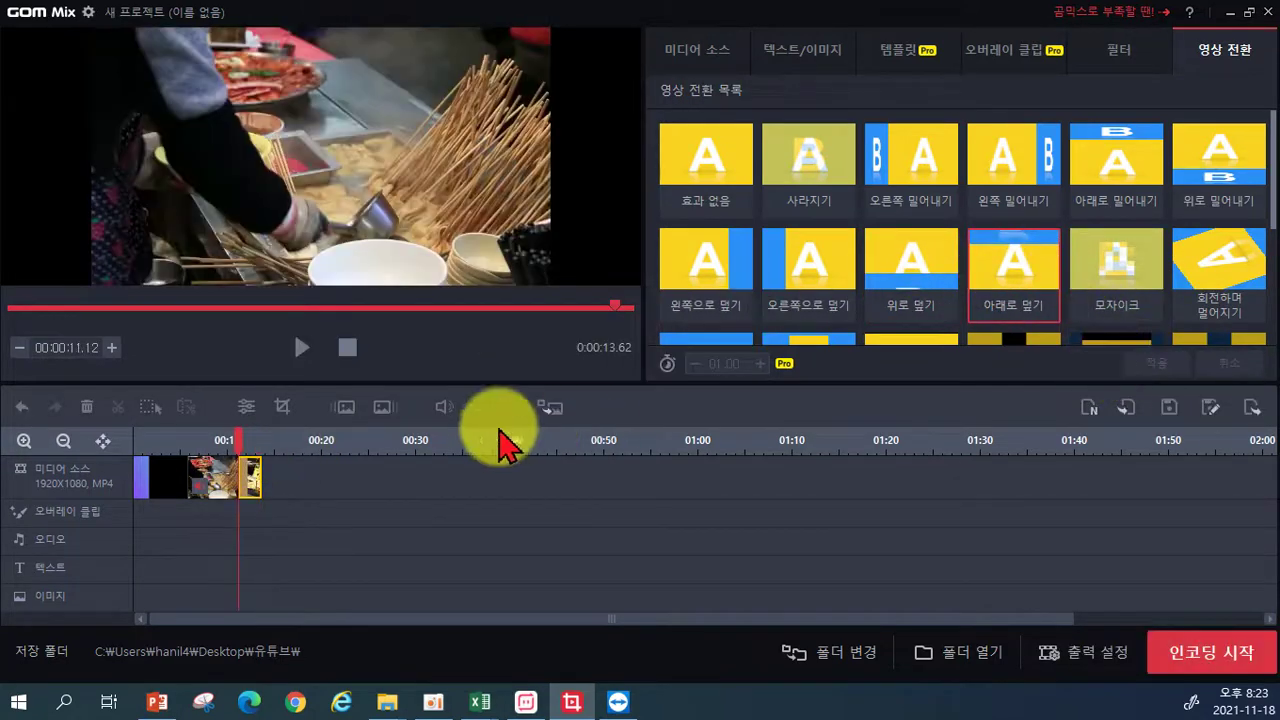
left_click(227, 440)
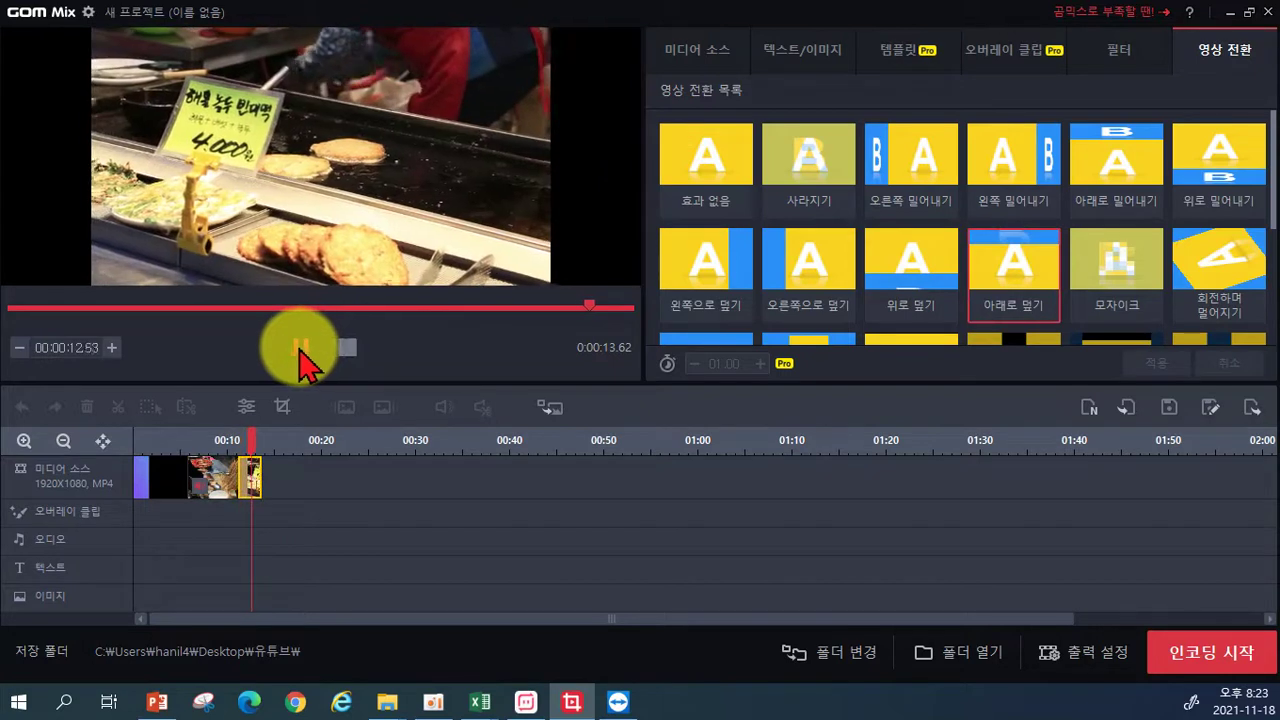
left_click(302, 347)
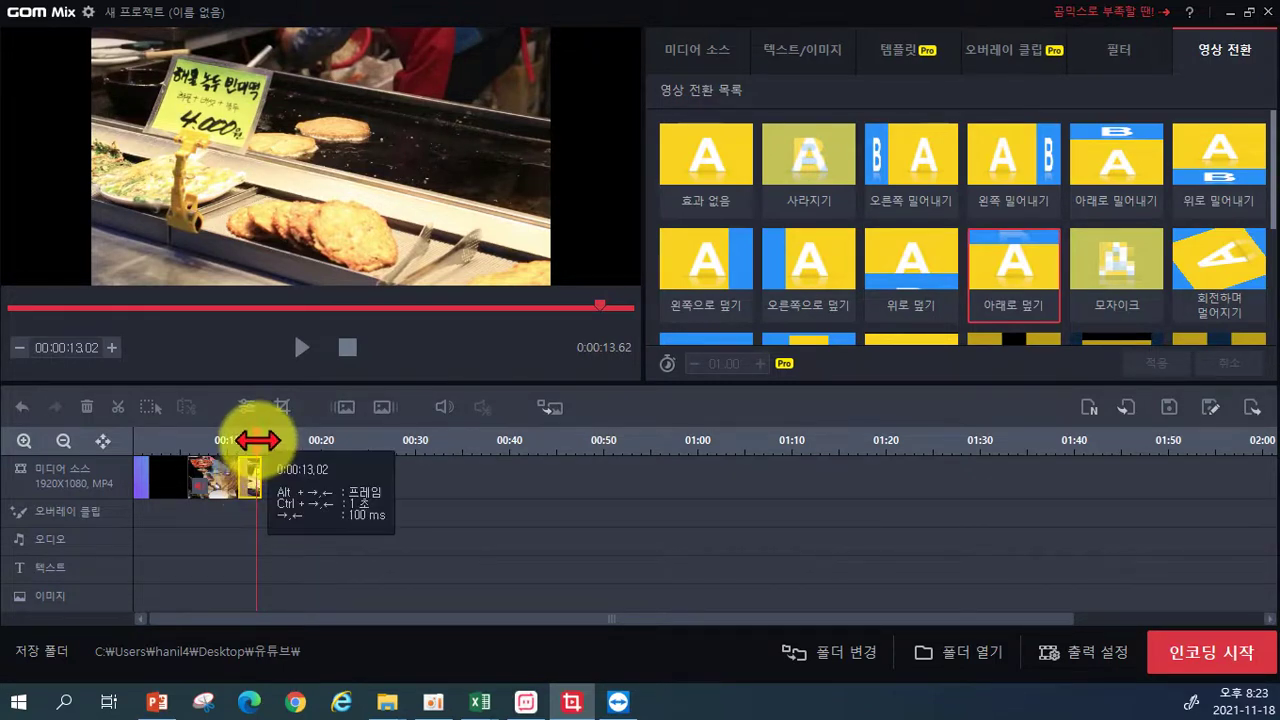
- Scrub back through the countdown clip and return the playhead to the start of the project
left_click_drag(257, 440, 162, 440)
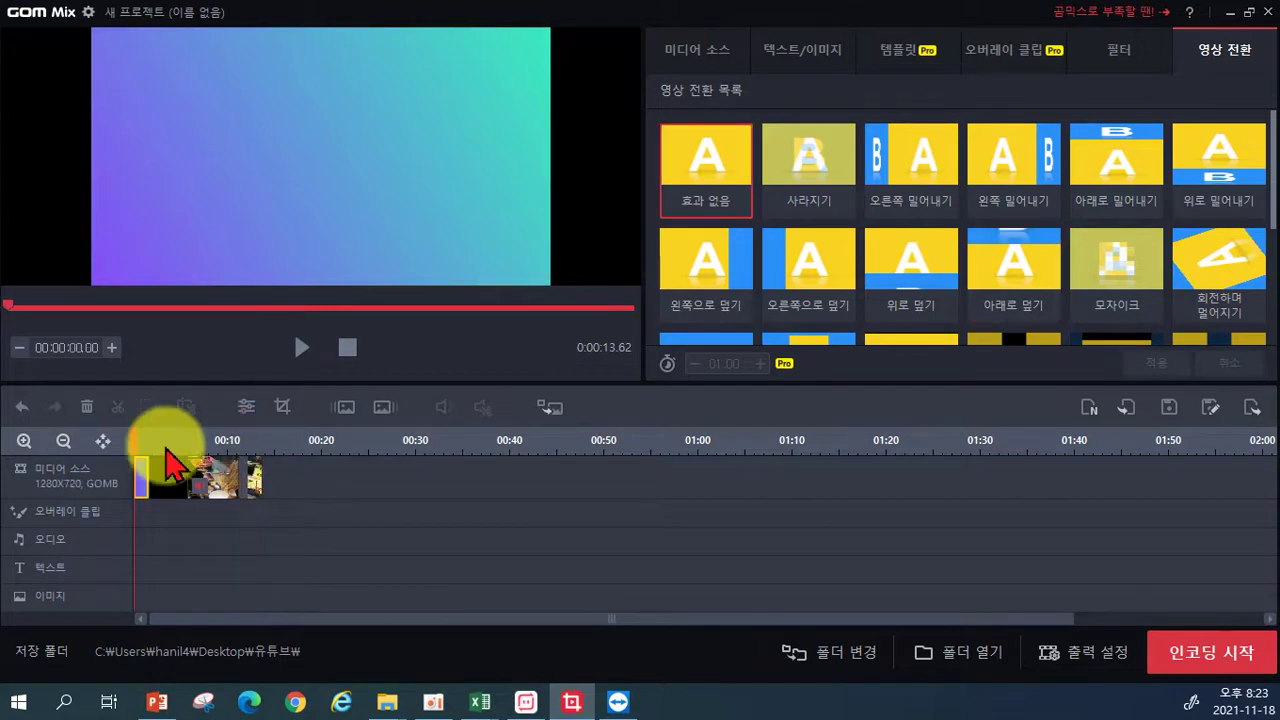
left_click(166, 448)
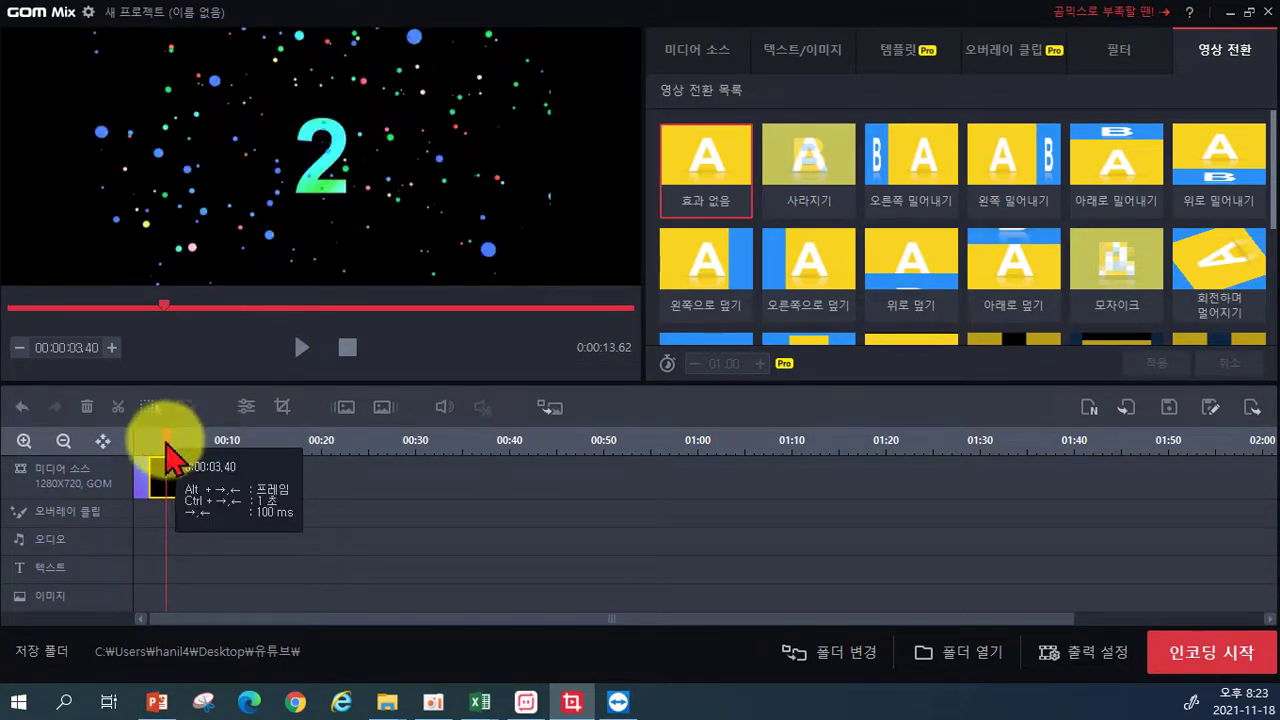
left_click(138, 443)
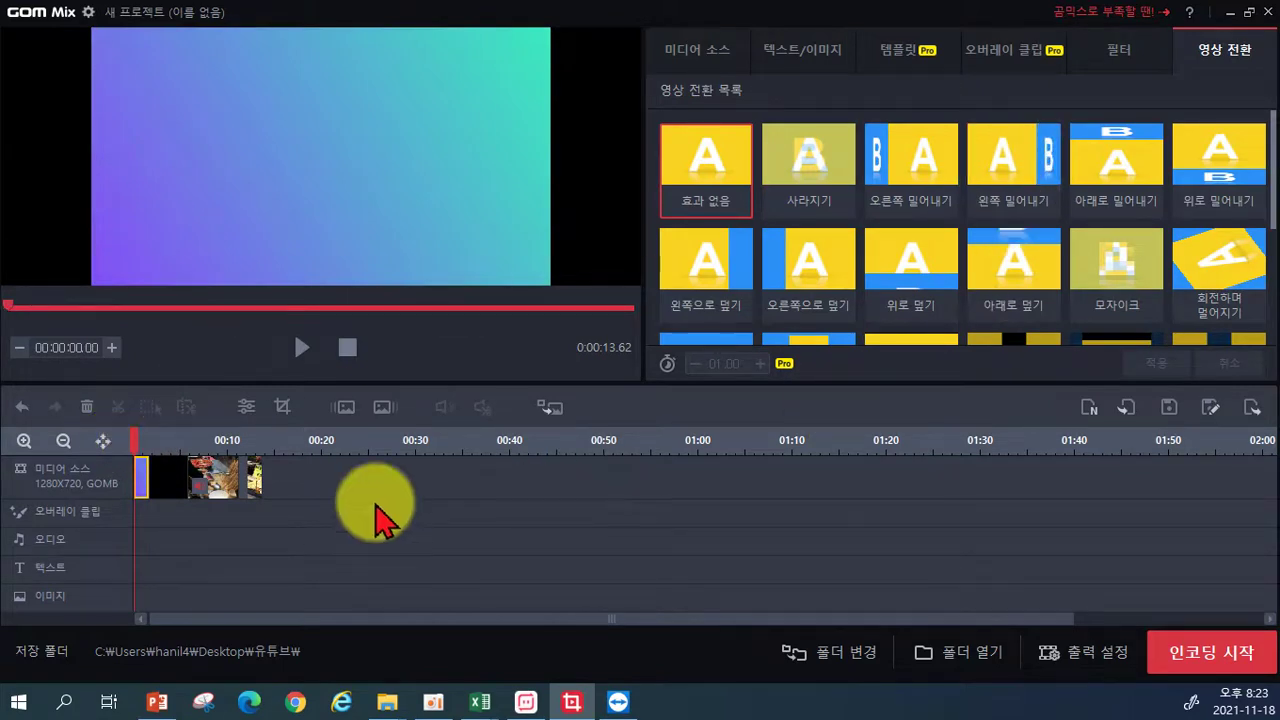
- Import "Twirly Tops - The Green Orbs.mp3" from the 음악 folder and place it at the start of the audio track
left_click(687, 63)
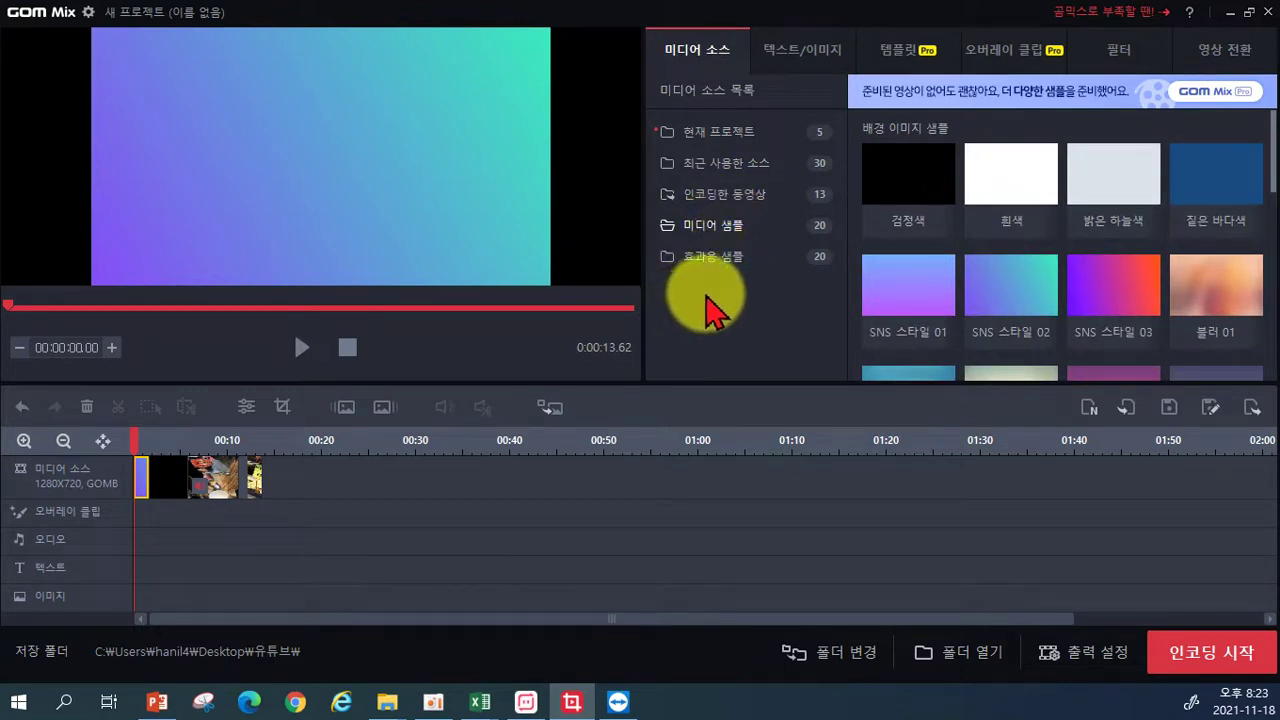
left_click(714, 135)
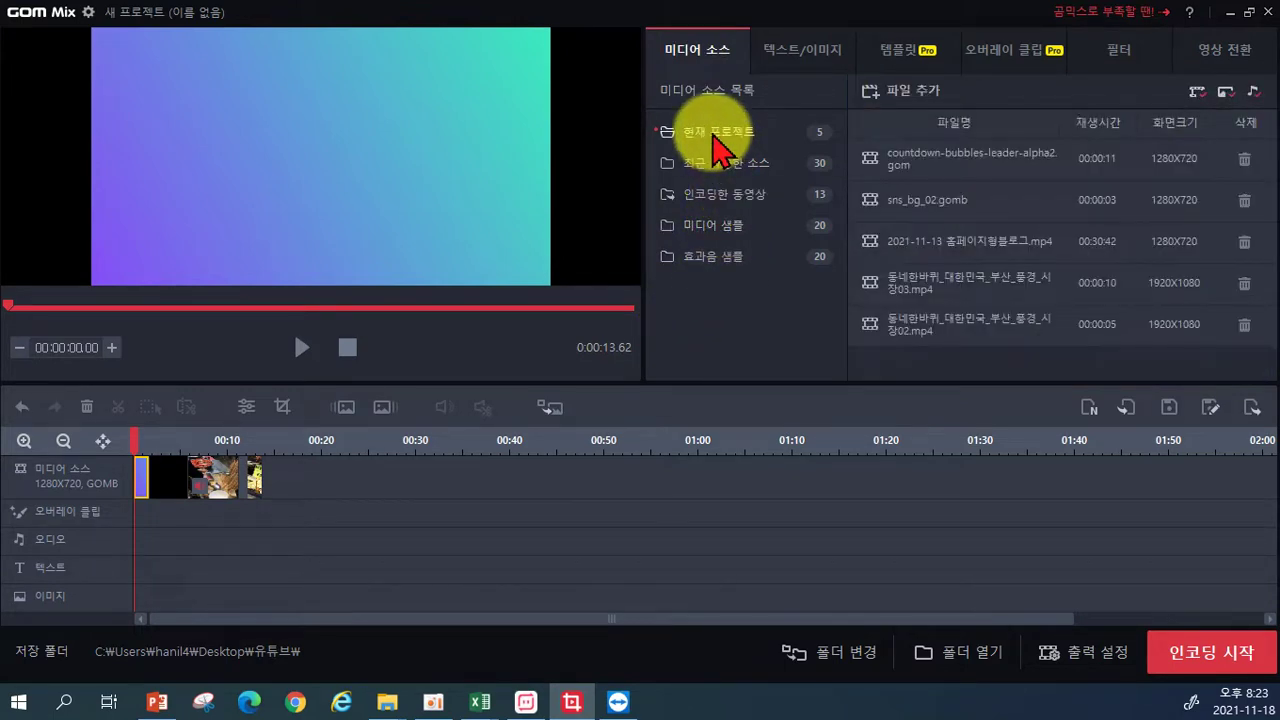
left_click(880, 97)
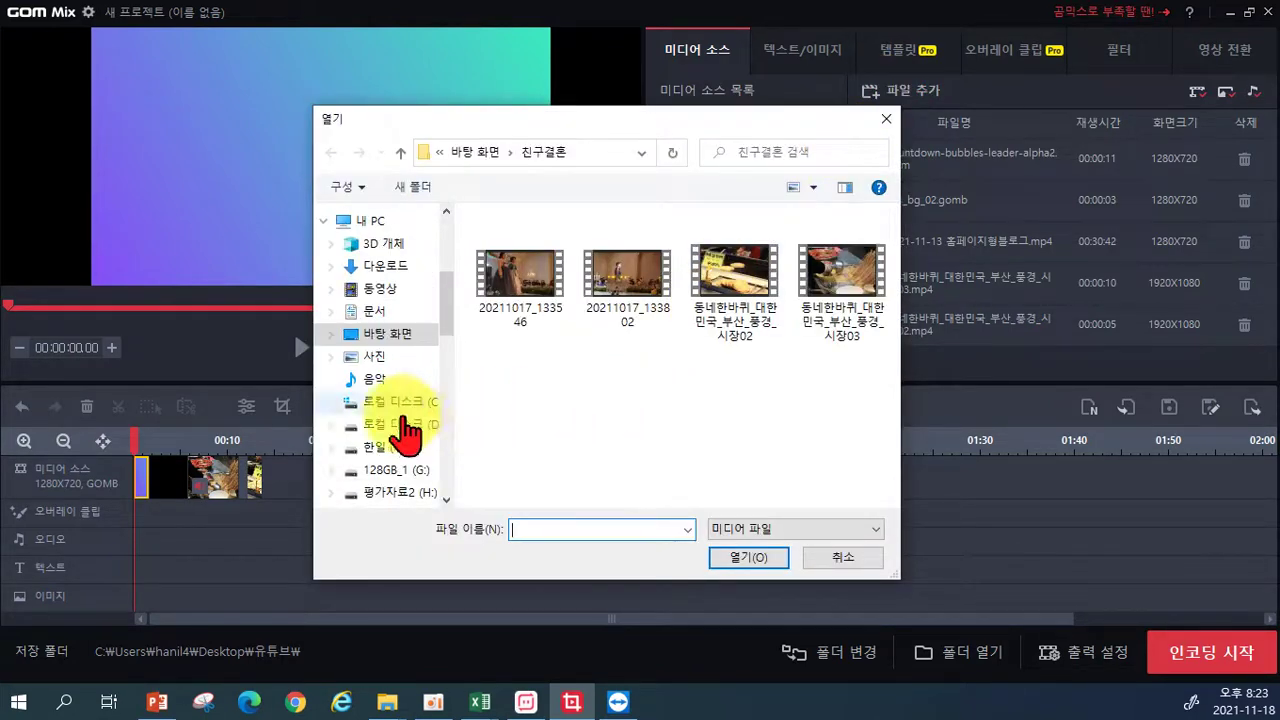
scroll(397, 440, "down", 1)
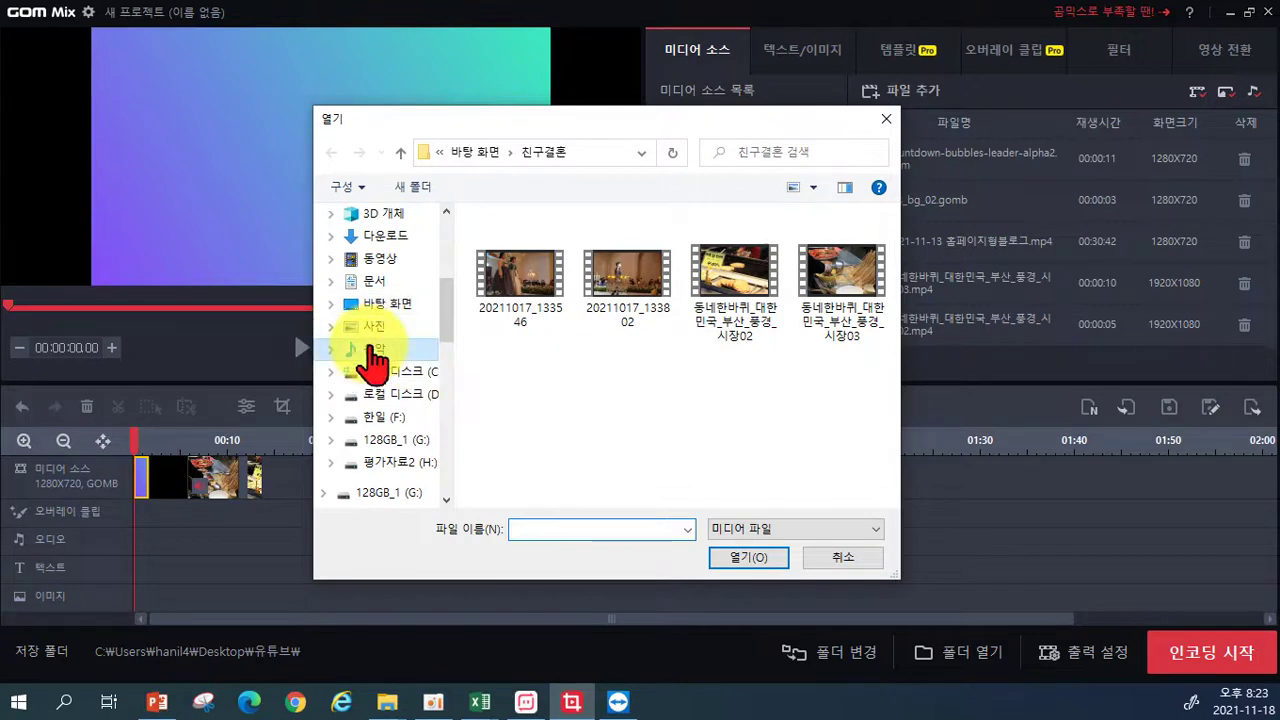
left_click(373, 350)
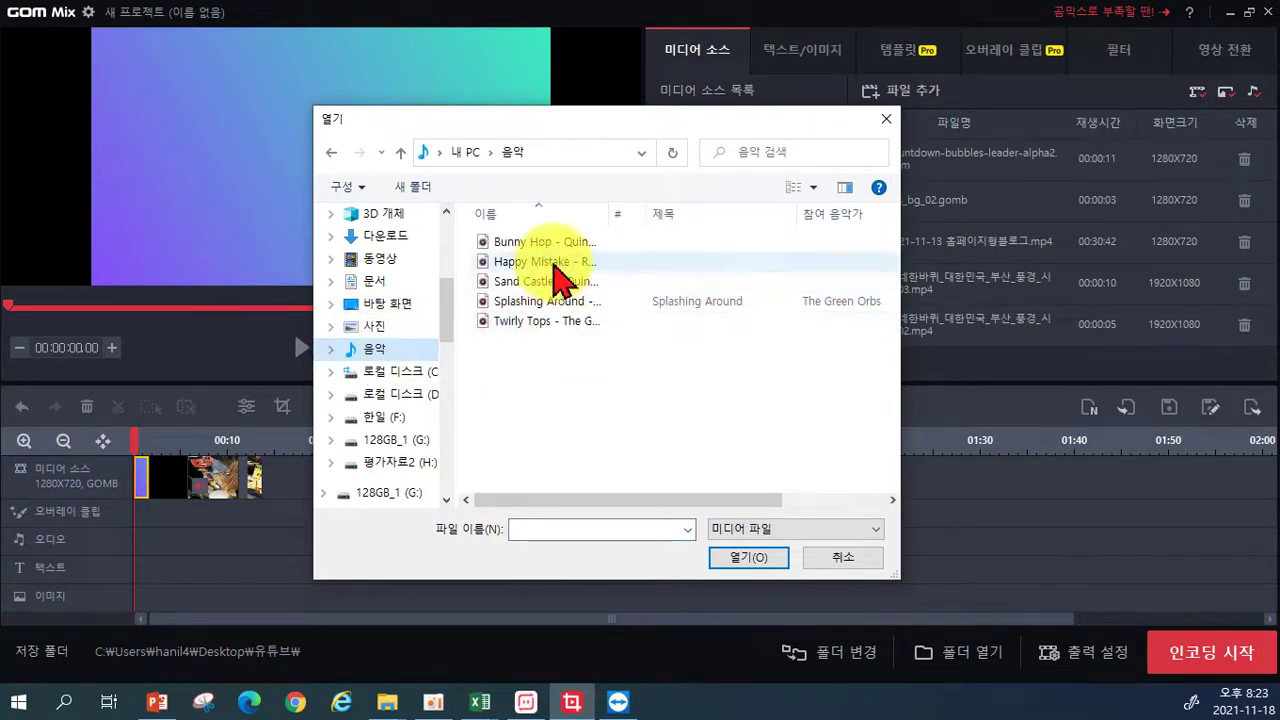
left_click(540, 322)
left_click(720, 555)
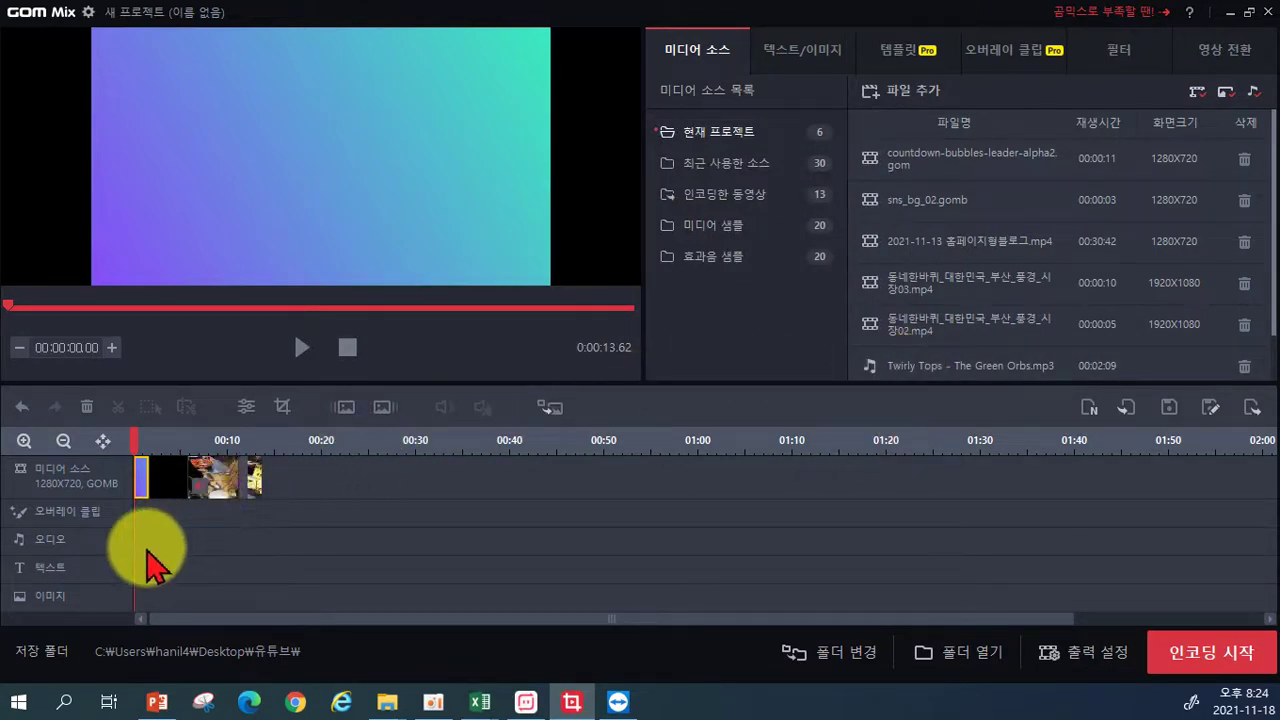
left_click_drag(920, 357, 166, 560)
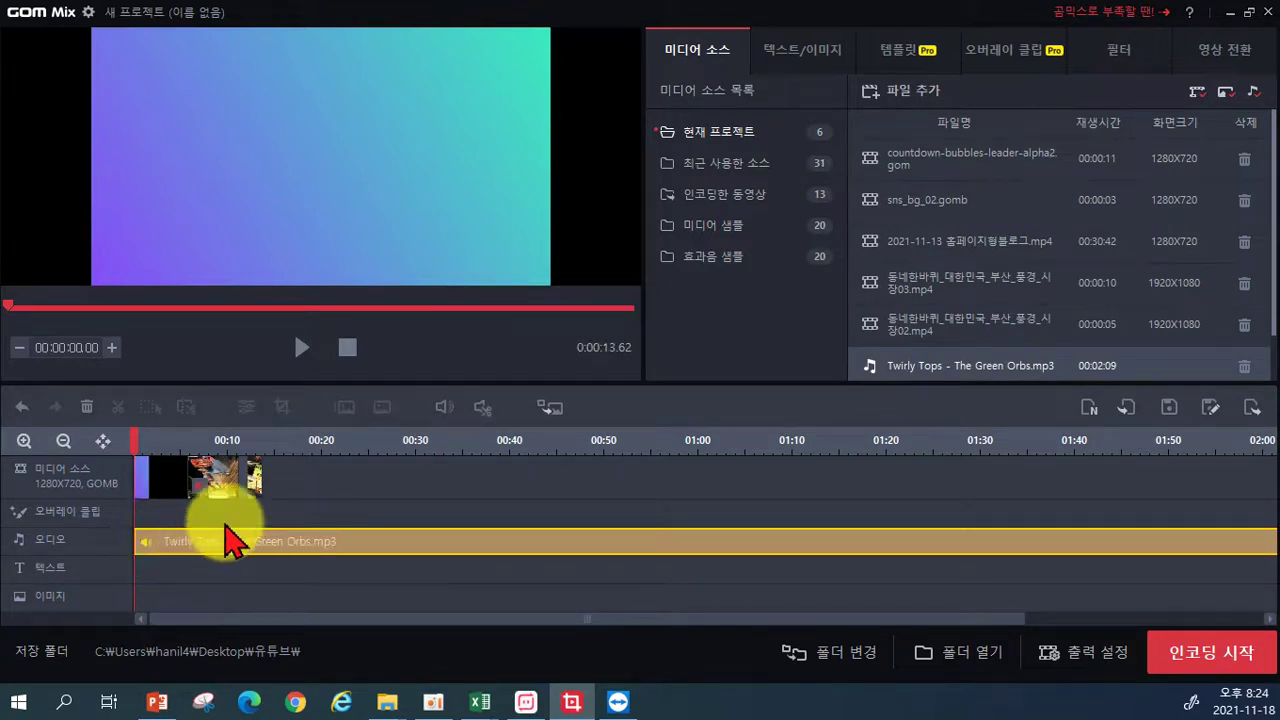
- Set the Twirly Tops music's volume to 22, preview it over the opening and return the playhead to the project's start
left_click(292, 350)
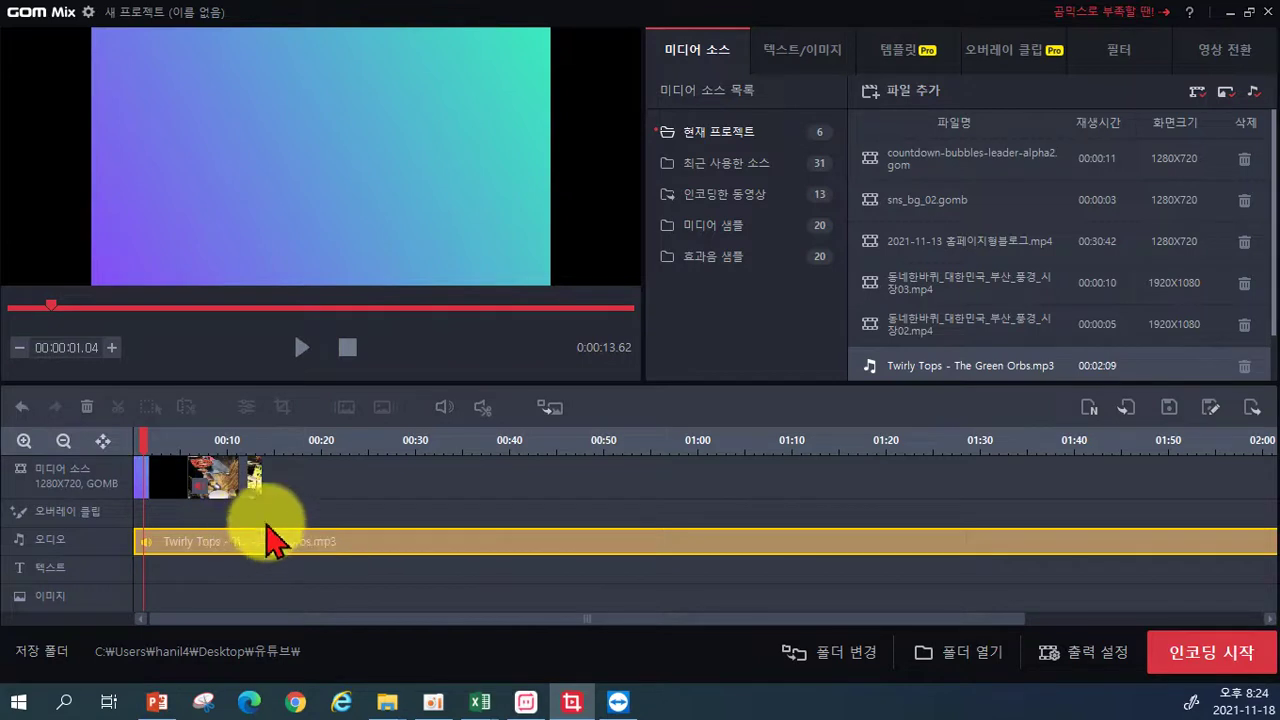
left_click(441, 428)
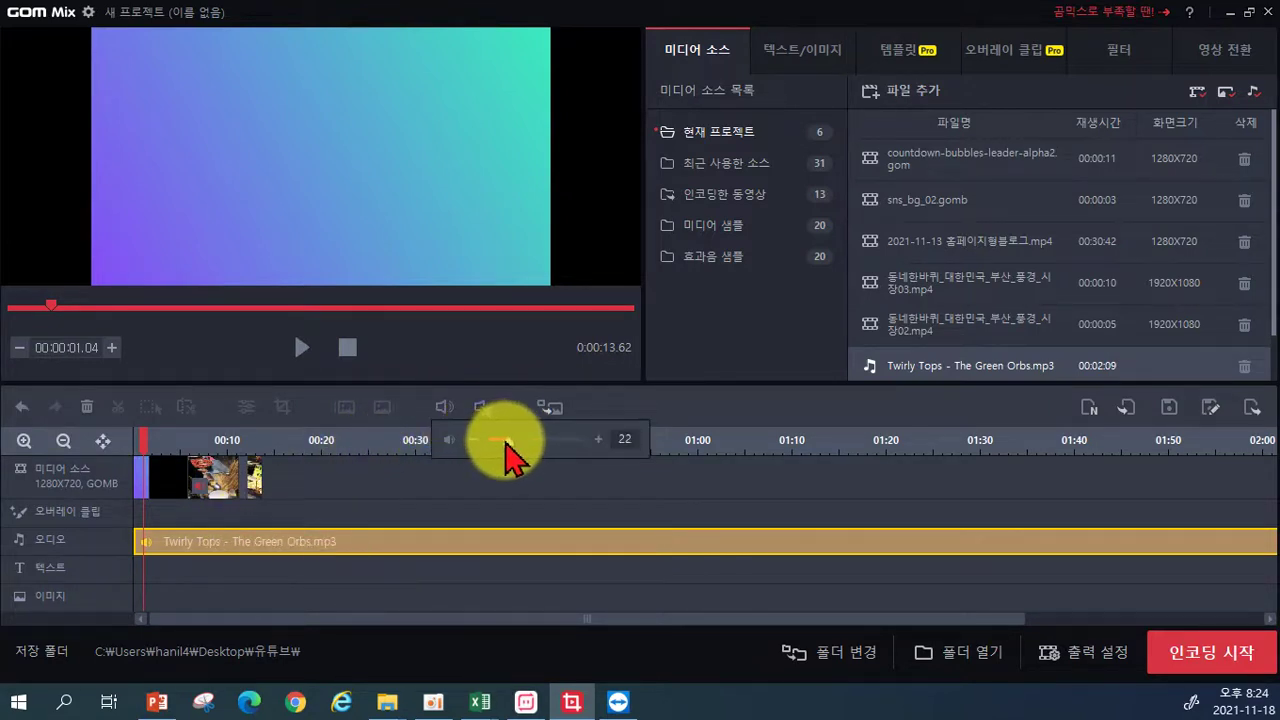
left_click(301, 350)
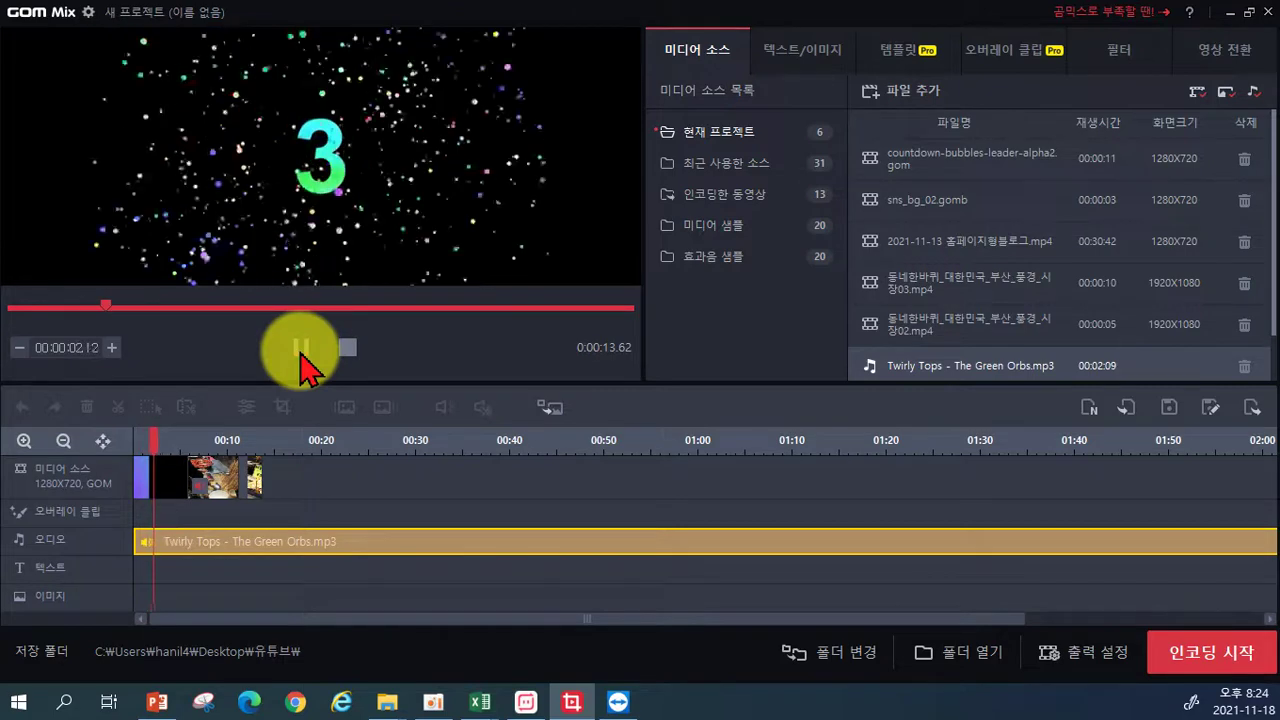
left_click(301, 350)
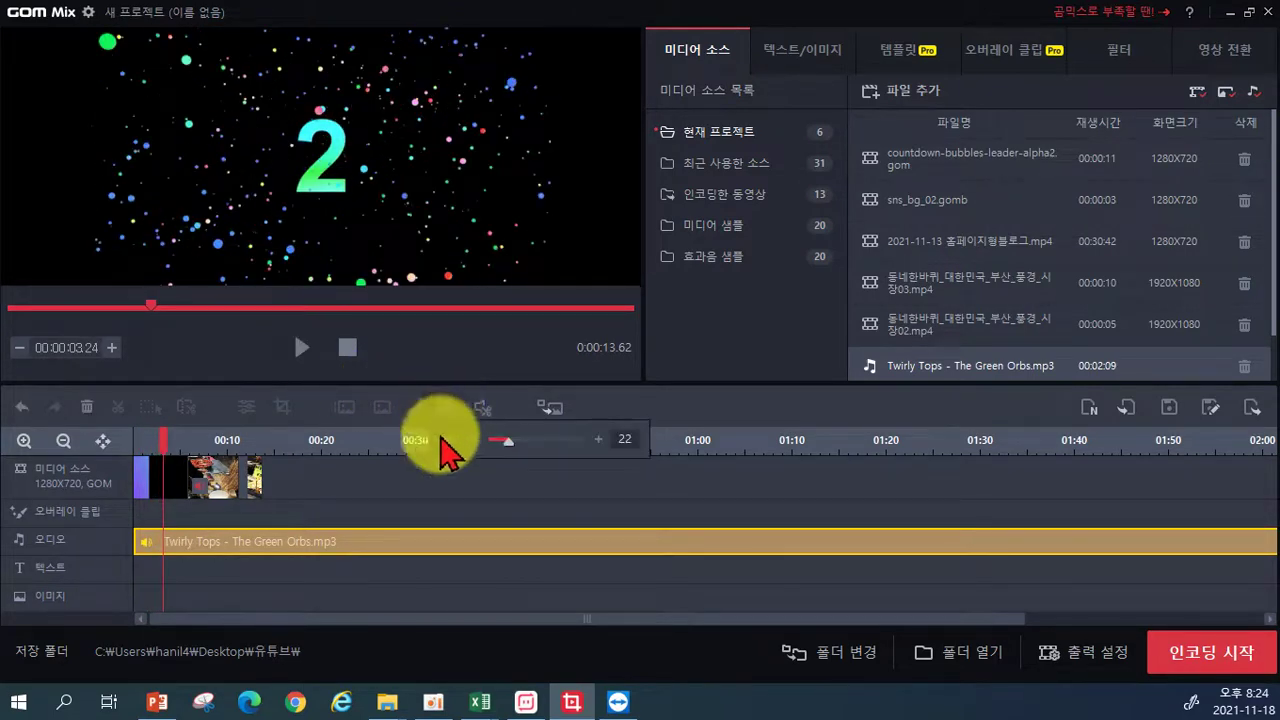
key("Home")
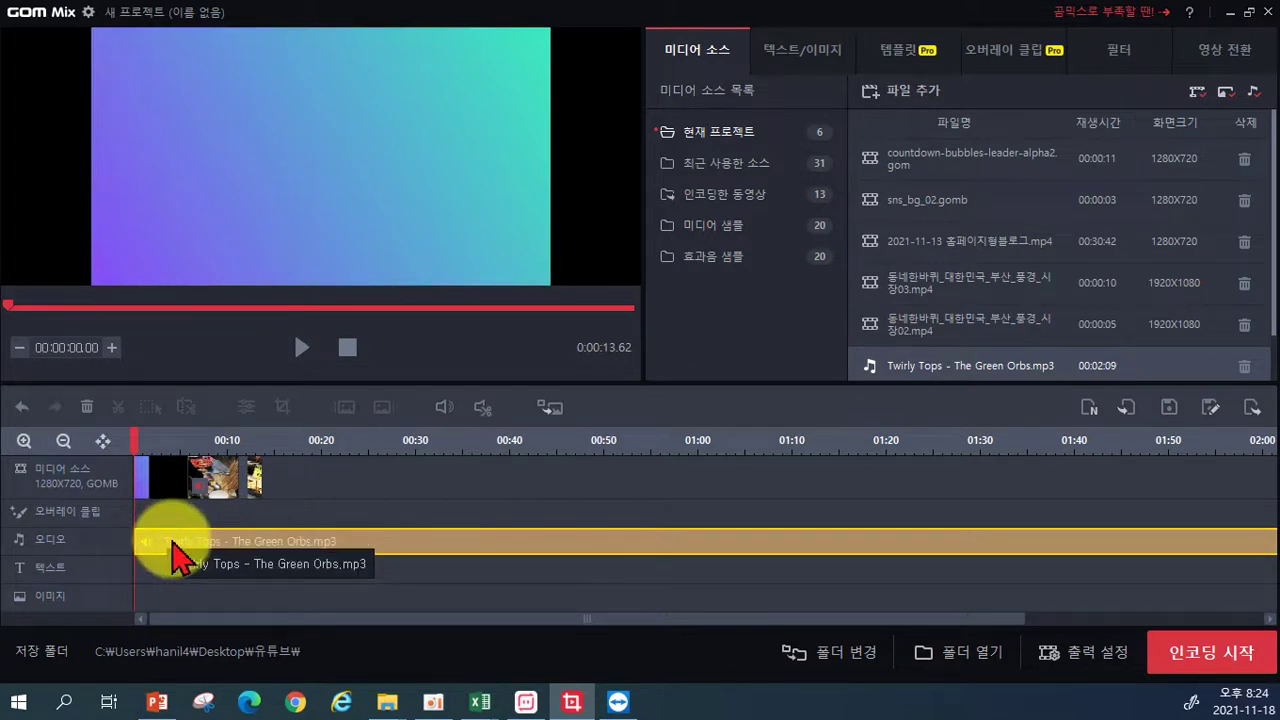
- Check the Twirly Tops music's volume setting and preview the project from the start through the second market clip
left_click(442, 408)
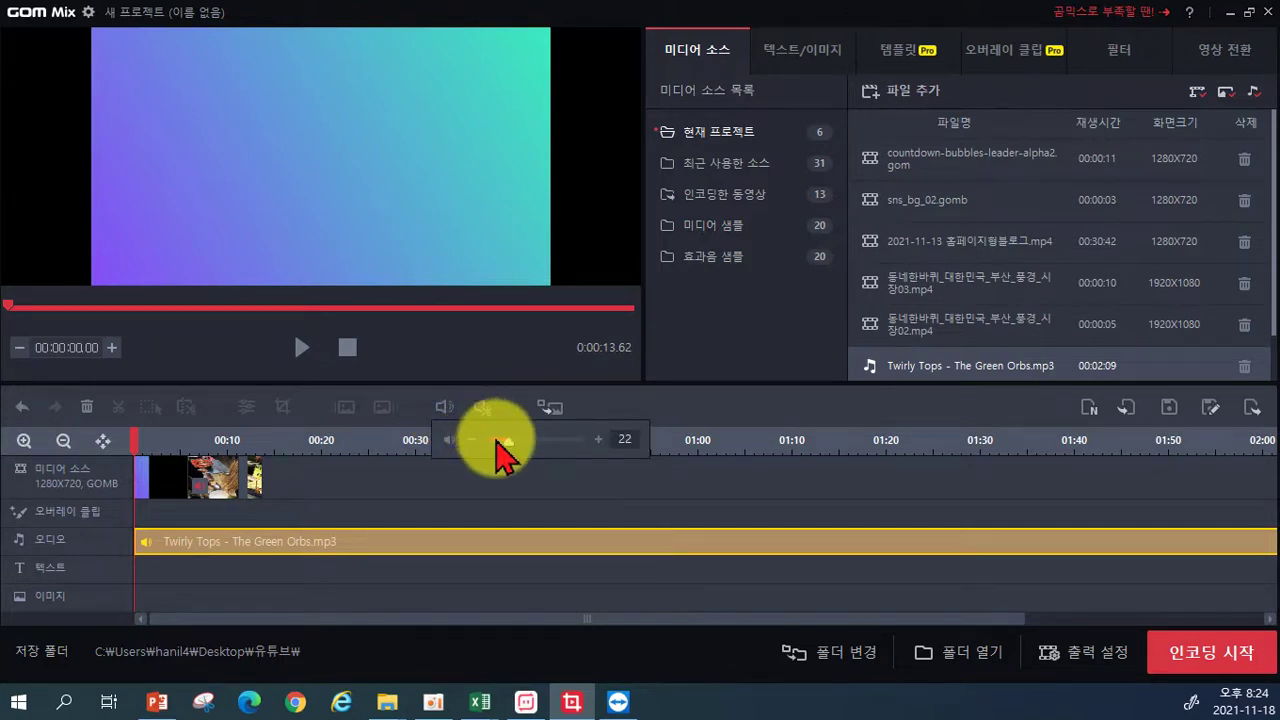
left_click(299, 347)
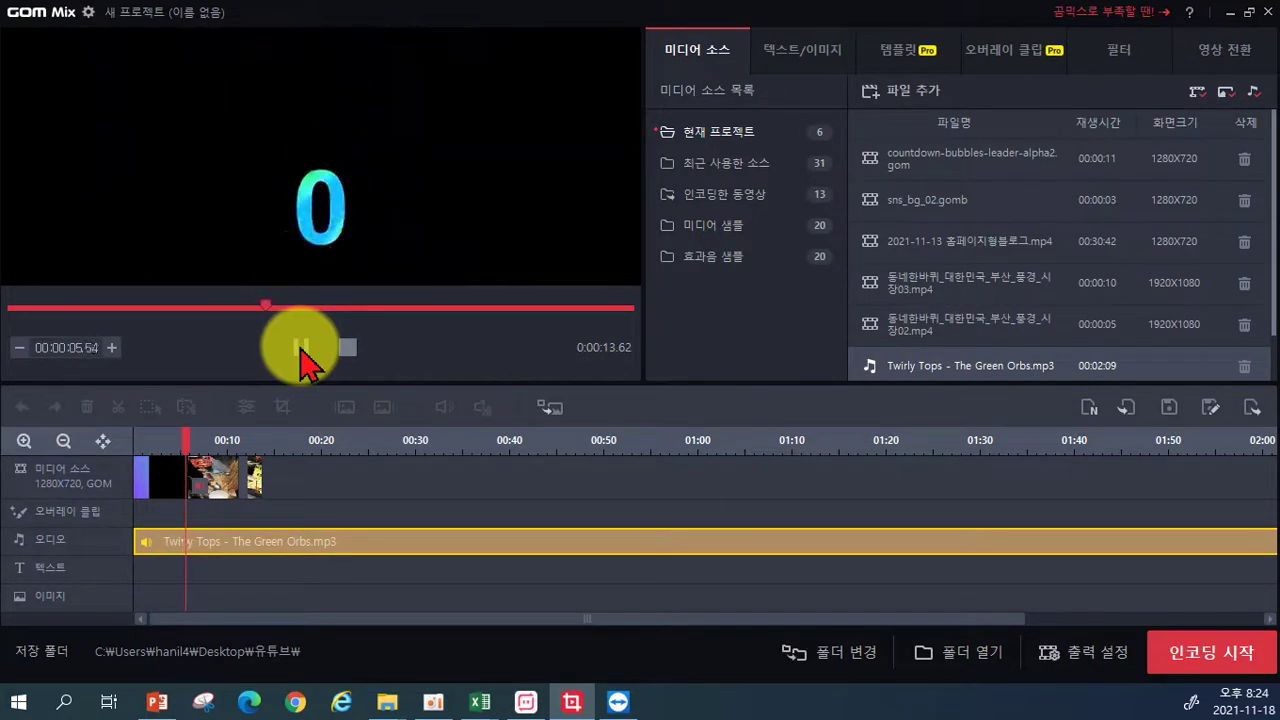
left_click(301, 350)
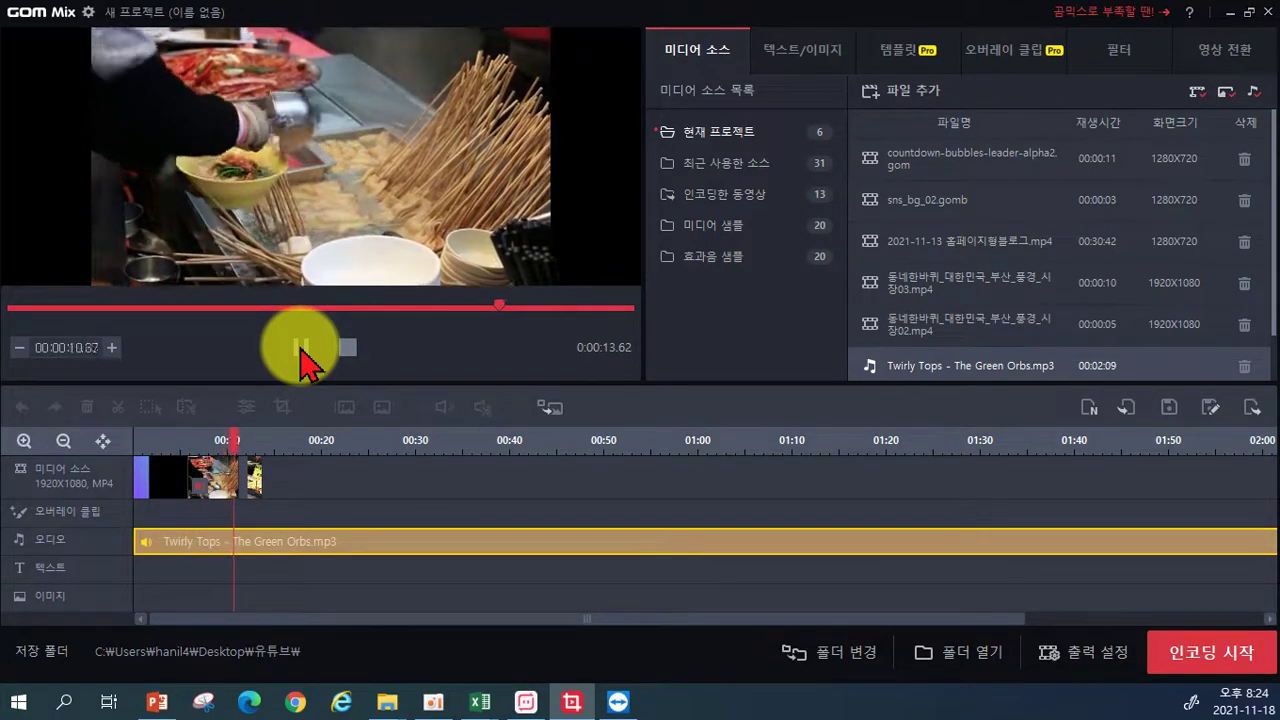
left_click(302, 347)
left_click(302, 347)
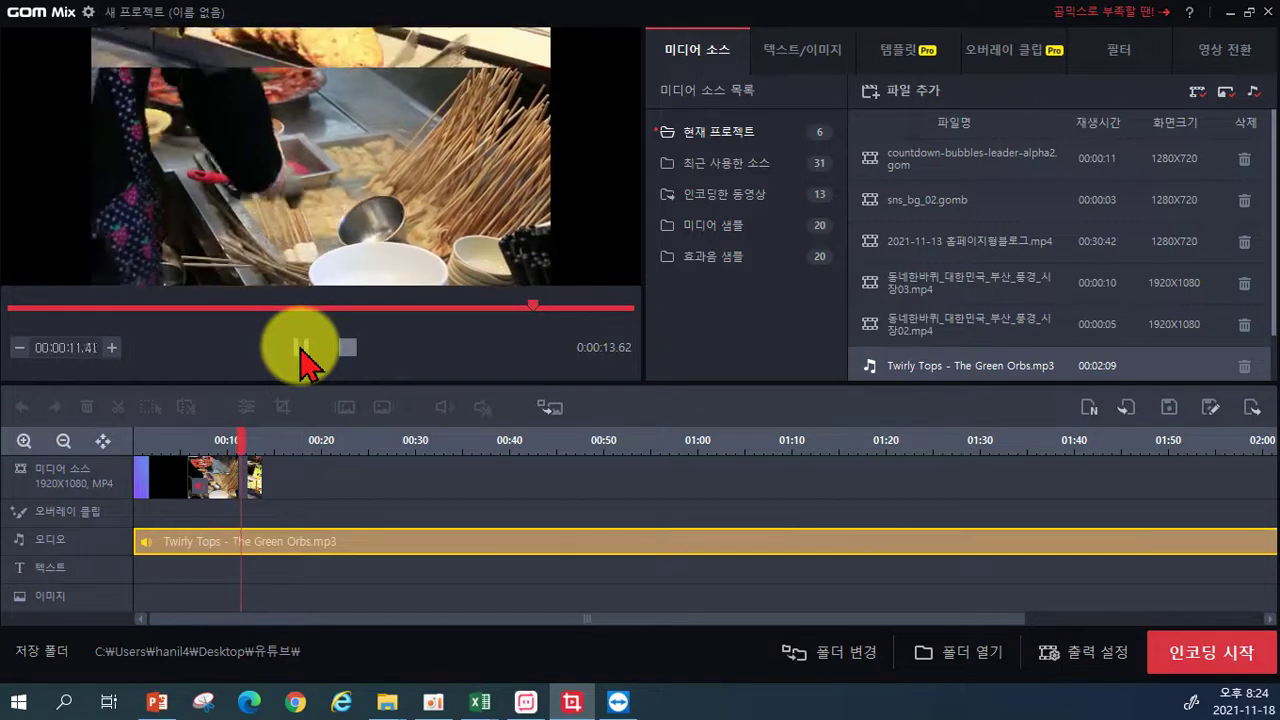
left_click(302, 347)
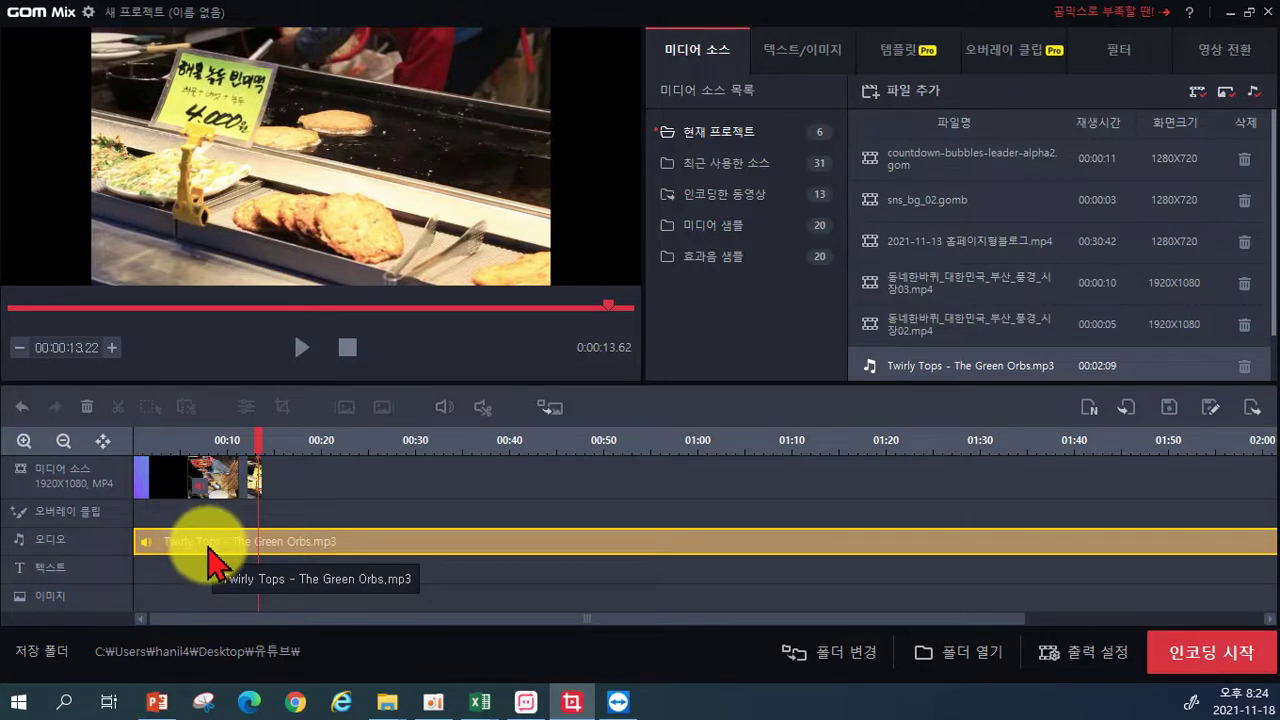
- Open the Twirly Tops music in the audio editor and keep only the section from about 24.57 to 42.34 seconds
left_click(479, 414)
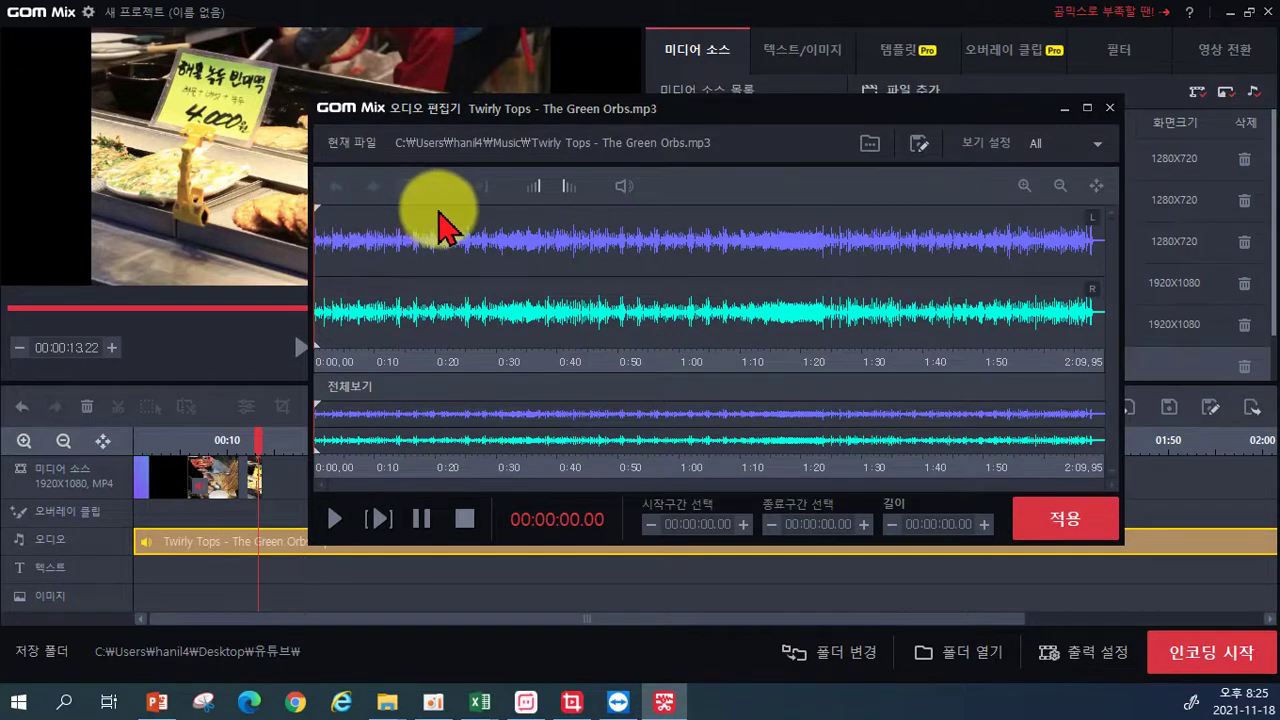
left_click_drag(450, 225, 570, 296)
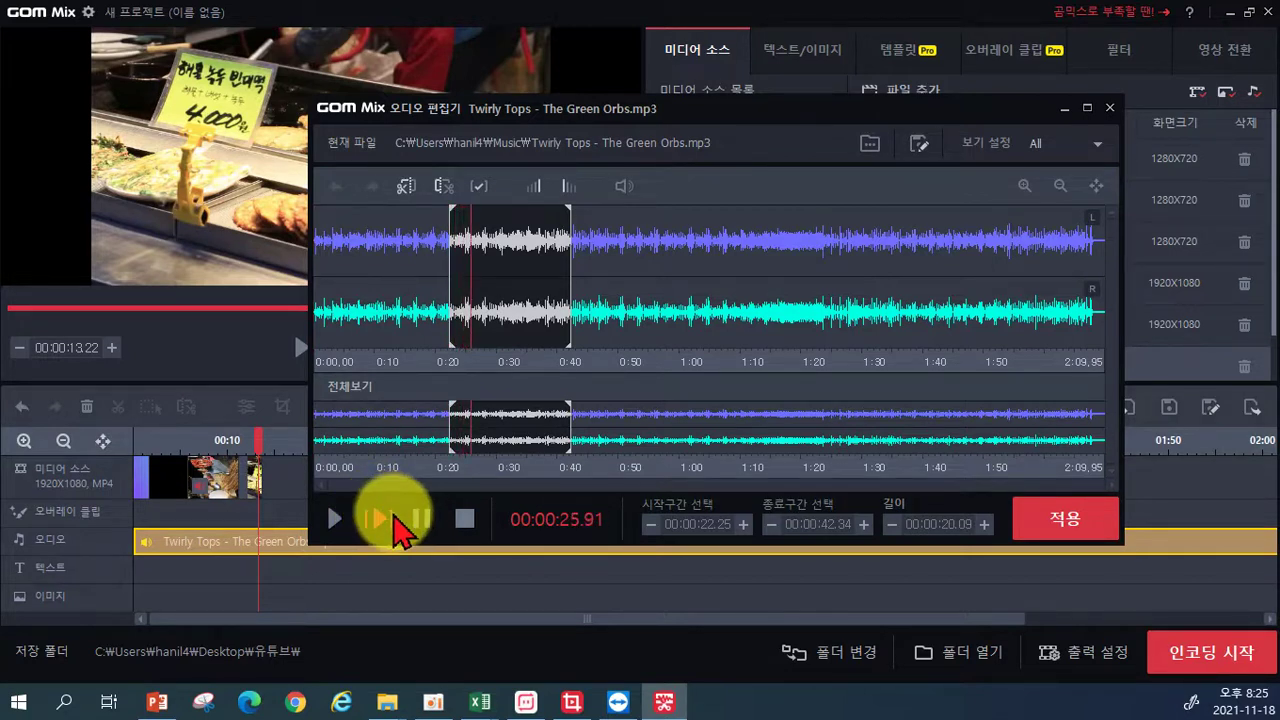
left_click_drag(446, 440, 462, 448)
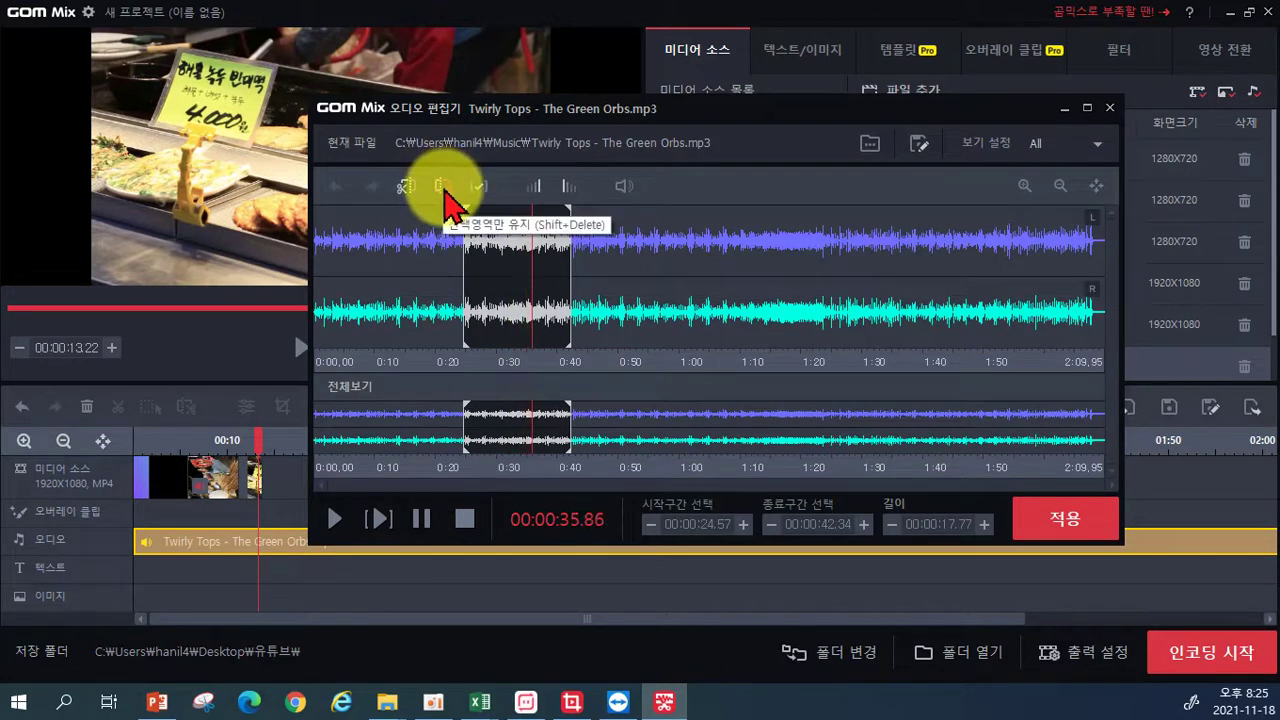
left_click(443, 190)
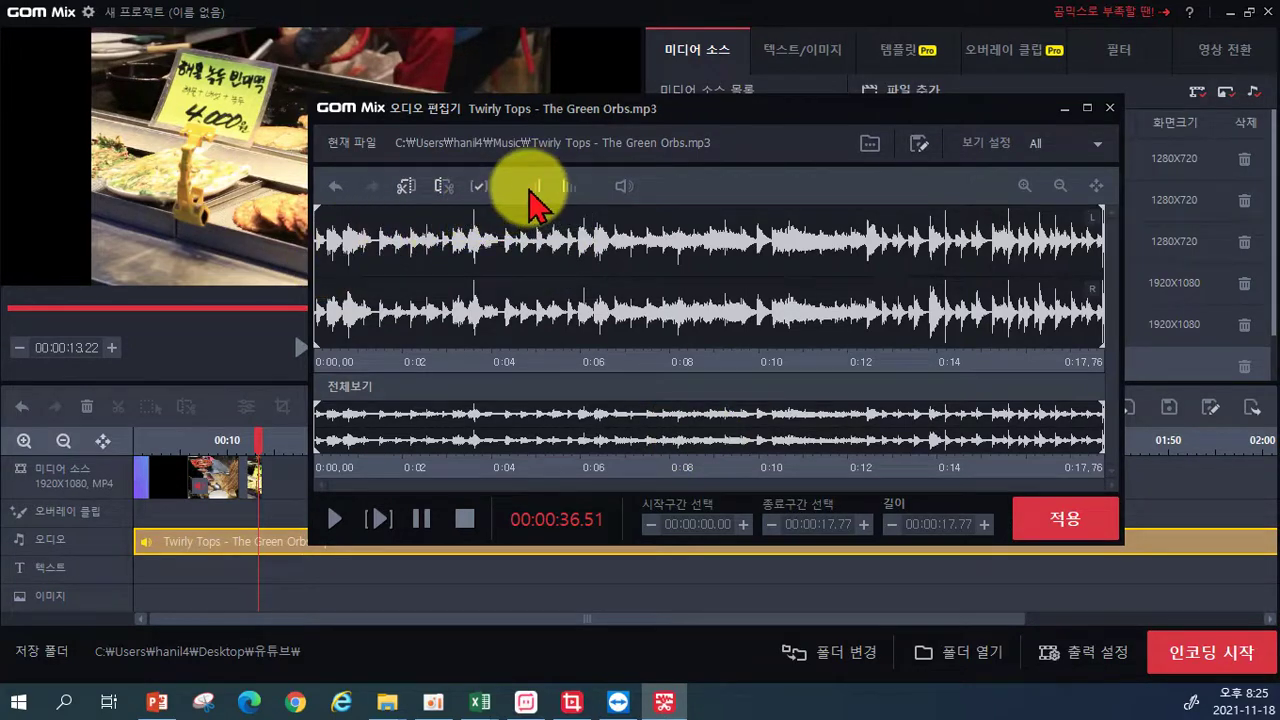
- Add a fade-in and a fade-out to the trimmed music and apply the audio edits to the project
left_click(537, 190)
left_click(672, 482)
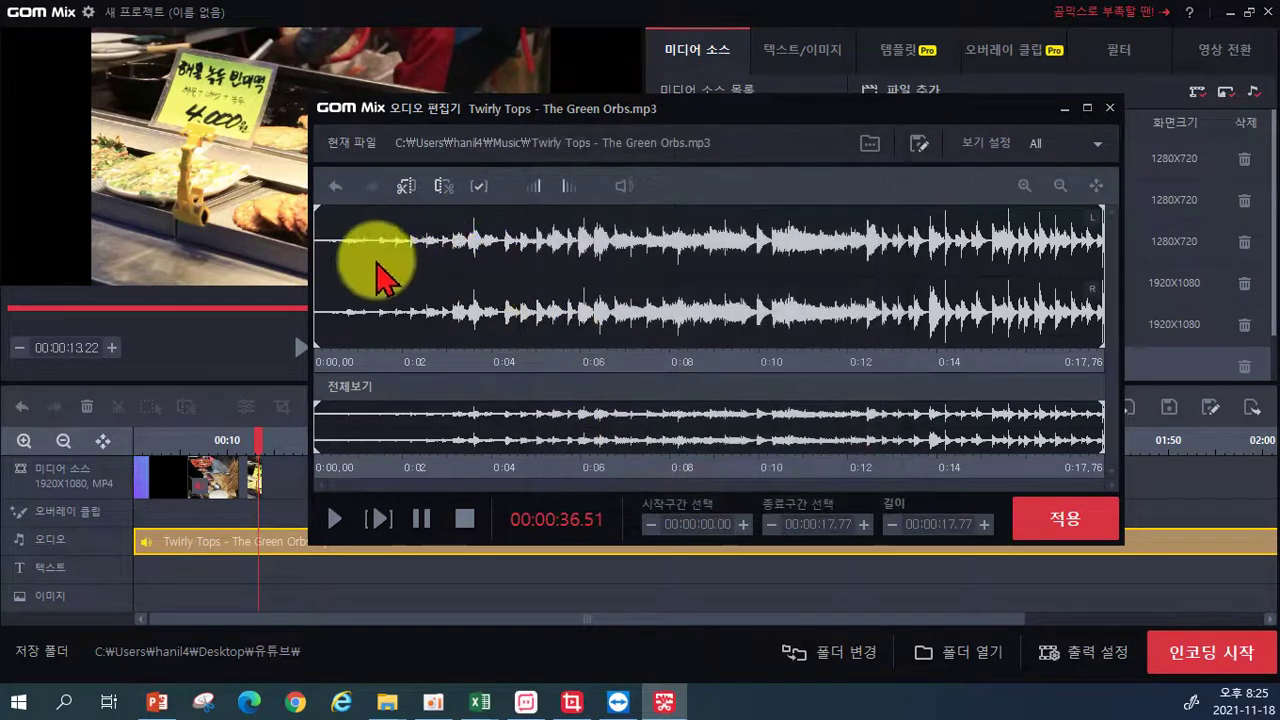
left_click(568, 190)
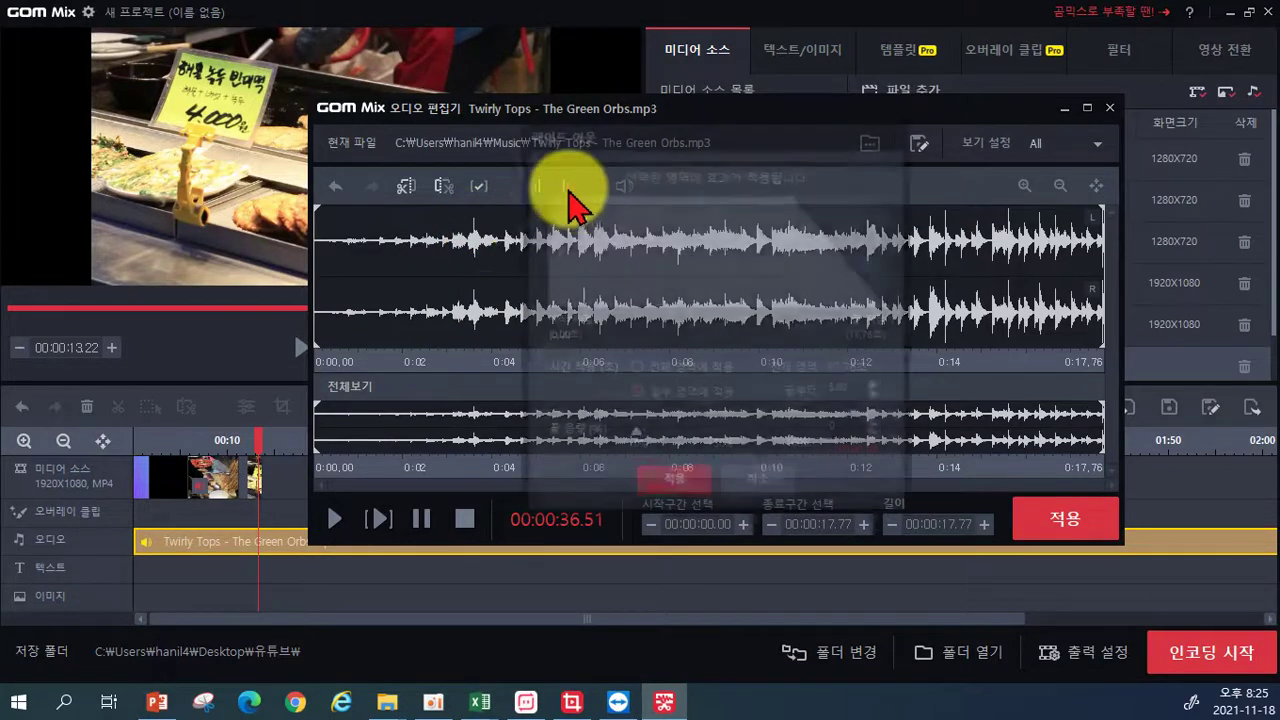
left_click(701, 481)
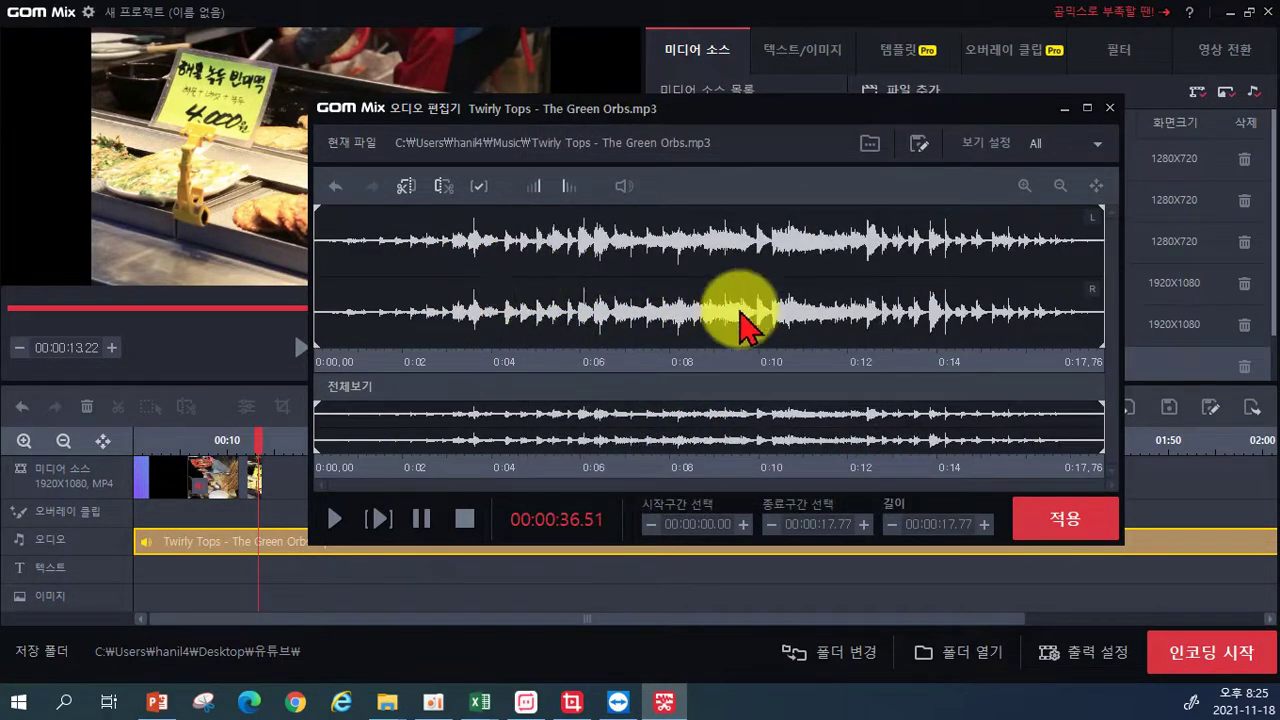
left_click(1057, 521)
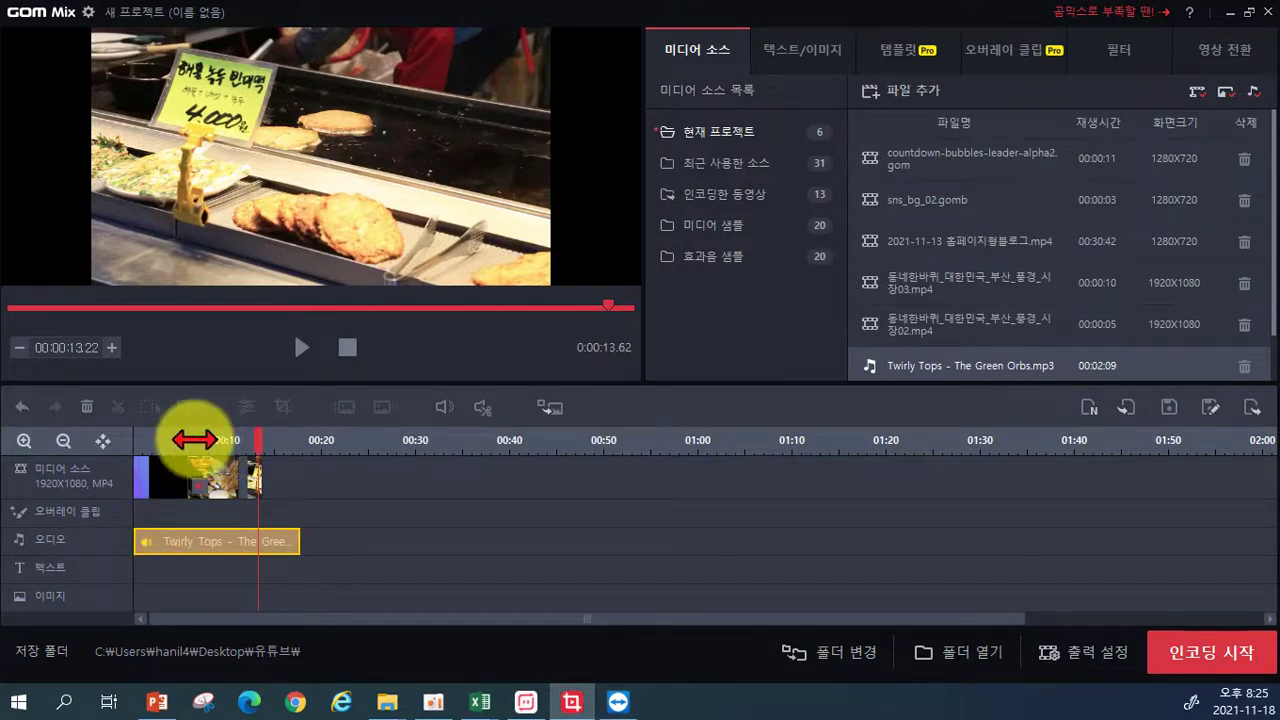
- Preview the whole project with the trimmed music from the beginning, stopping near the end of the second market clip
left_click(195, 440)
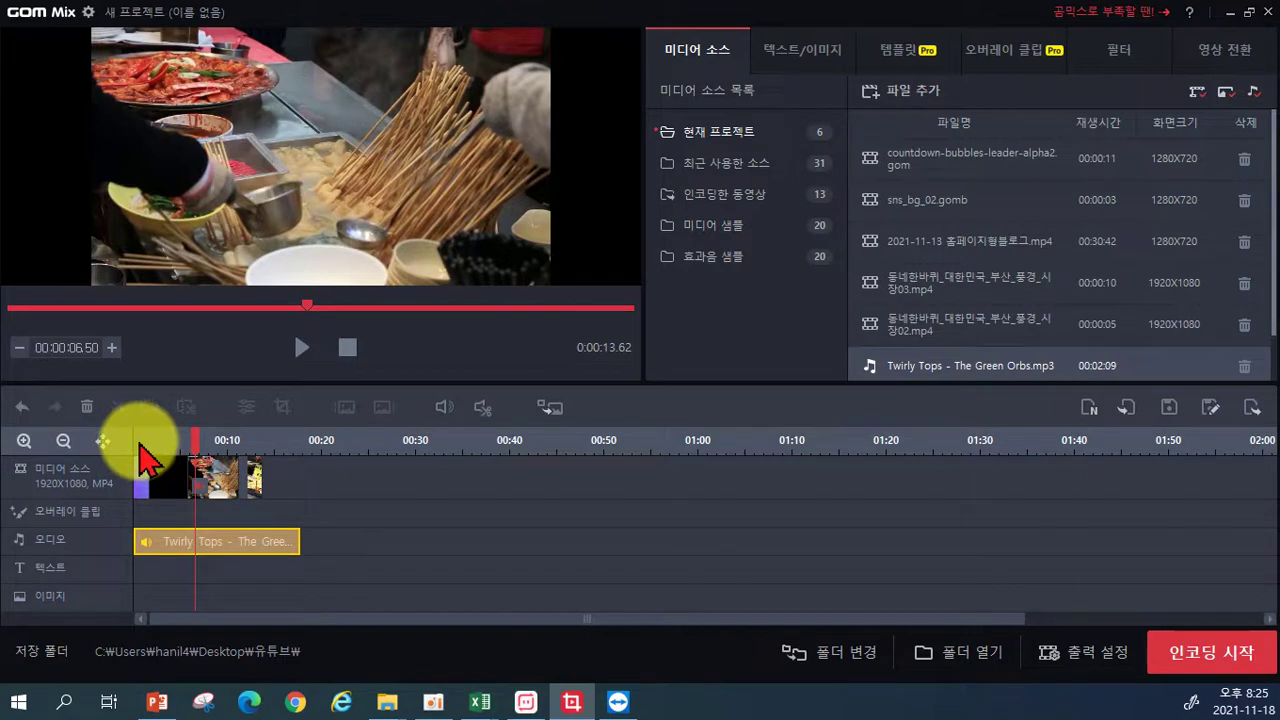
left_click(141, 470)
left_click_drag(140, 448, 114, 434)
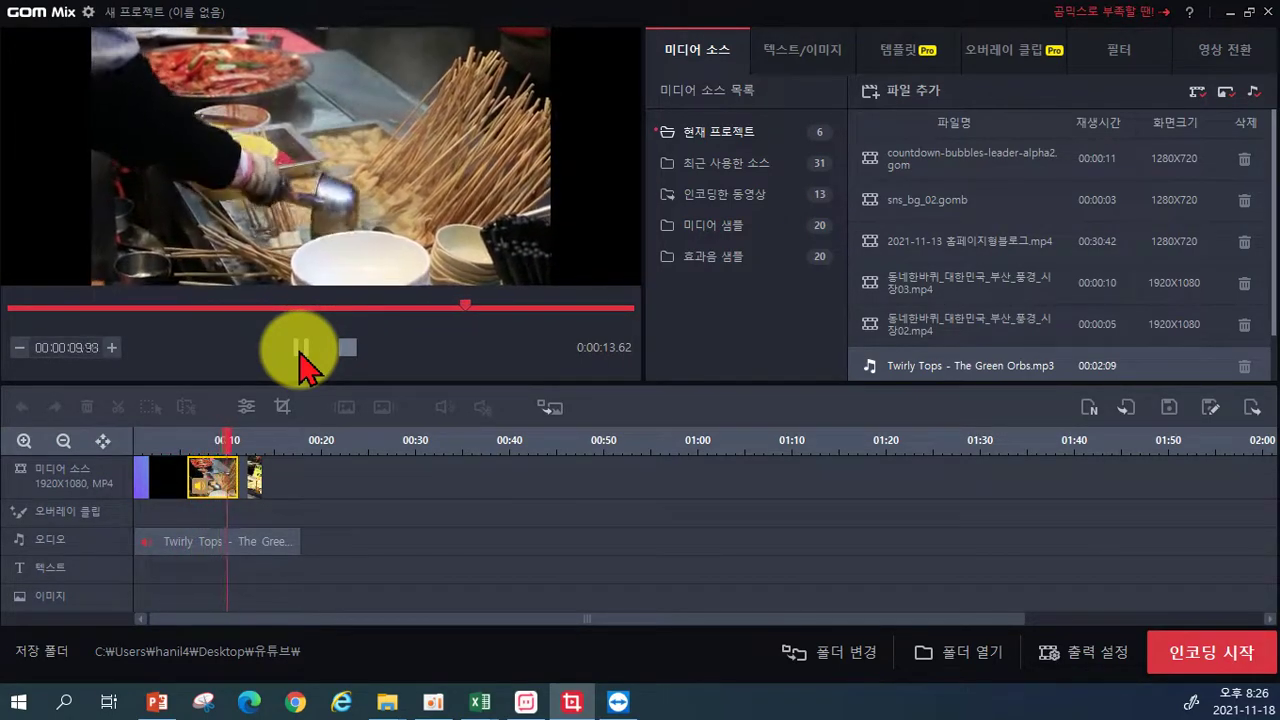
left_click(301, 352)
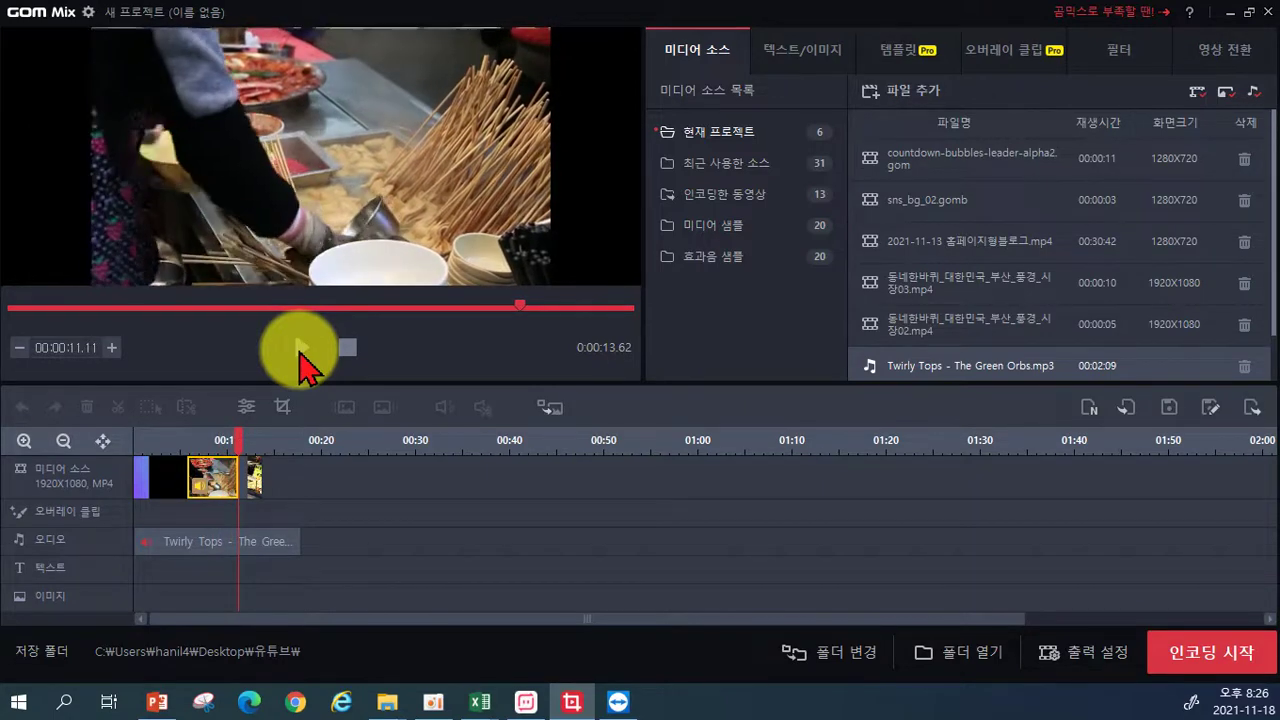
left_click(301, 352)
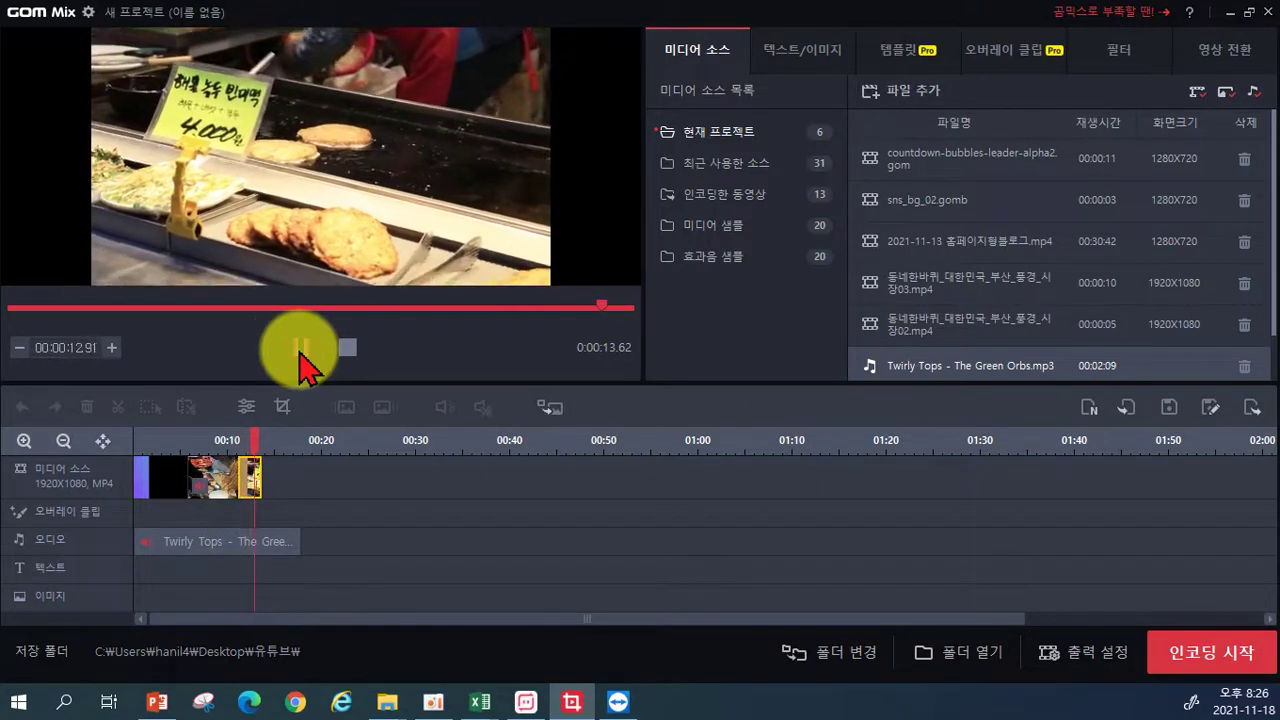
left_click(300, 350)
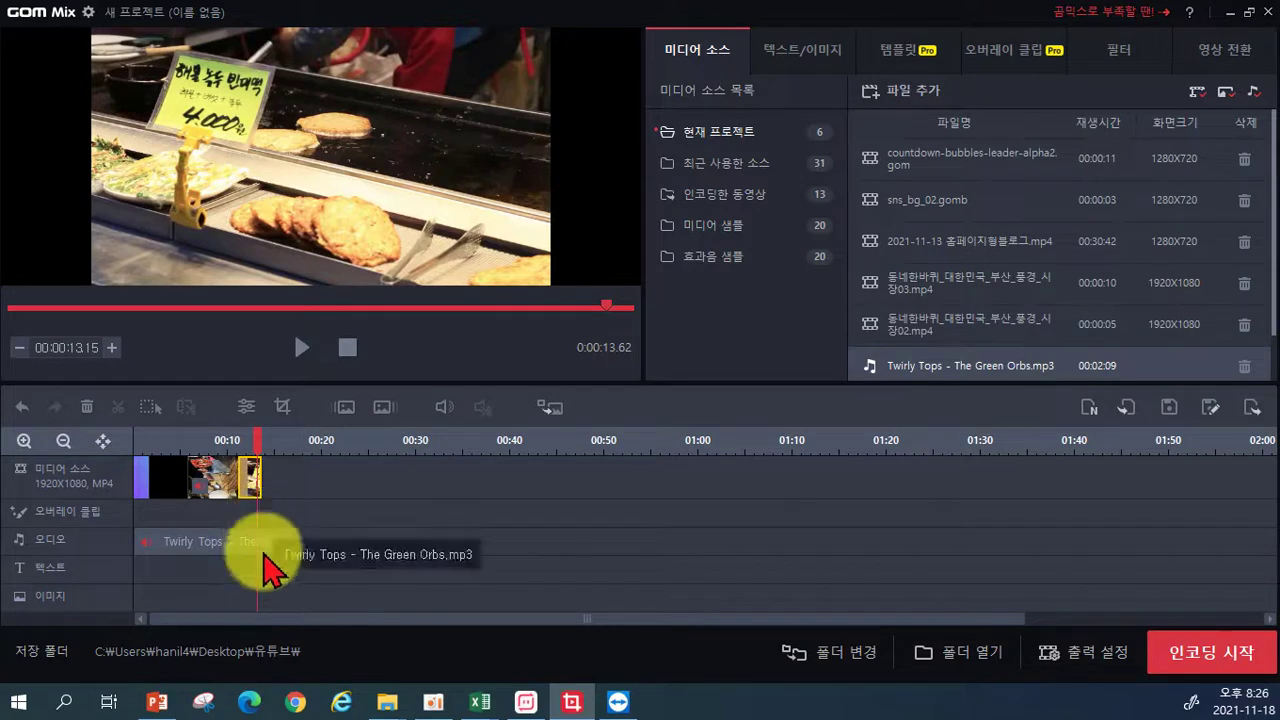
- Start a new text clip at the beginning of the project and set its end to 1.60 seconds over the background clip
left_click(144, 458)
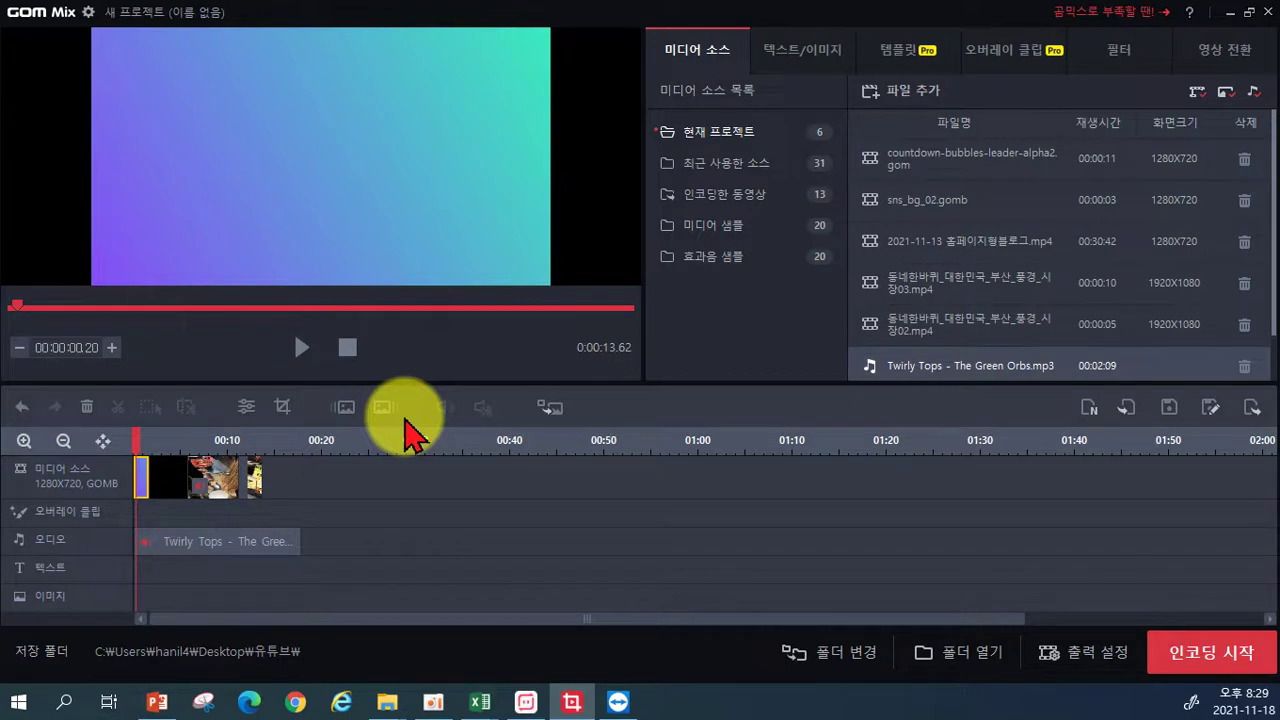
left_click(800, 62)
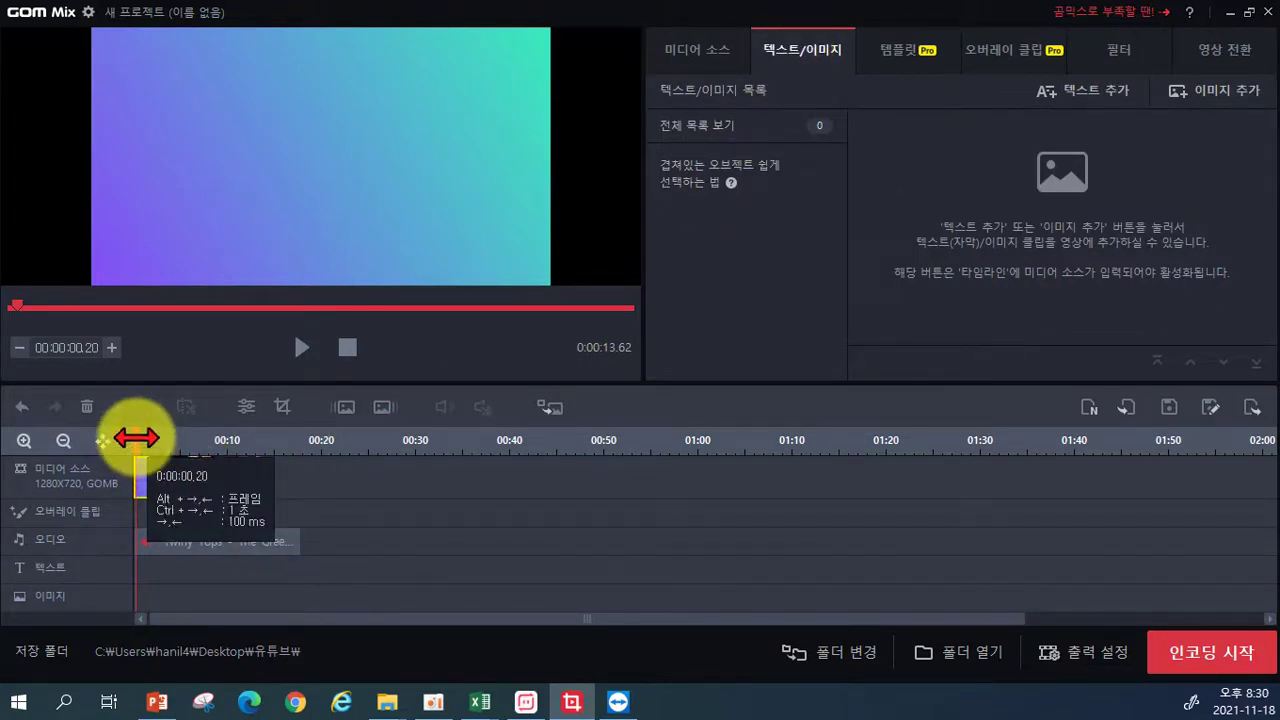
left_click_drag(136, 437, 139, 437)
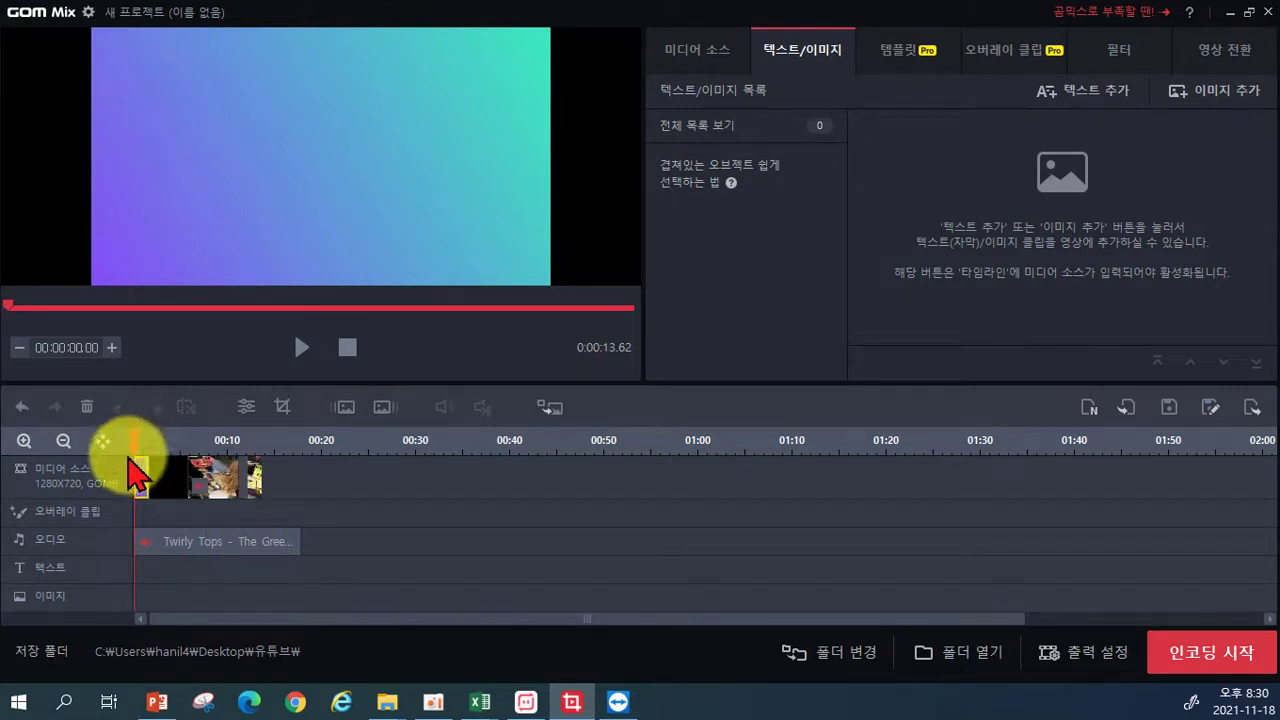
left_click(1086, 98)
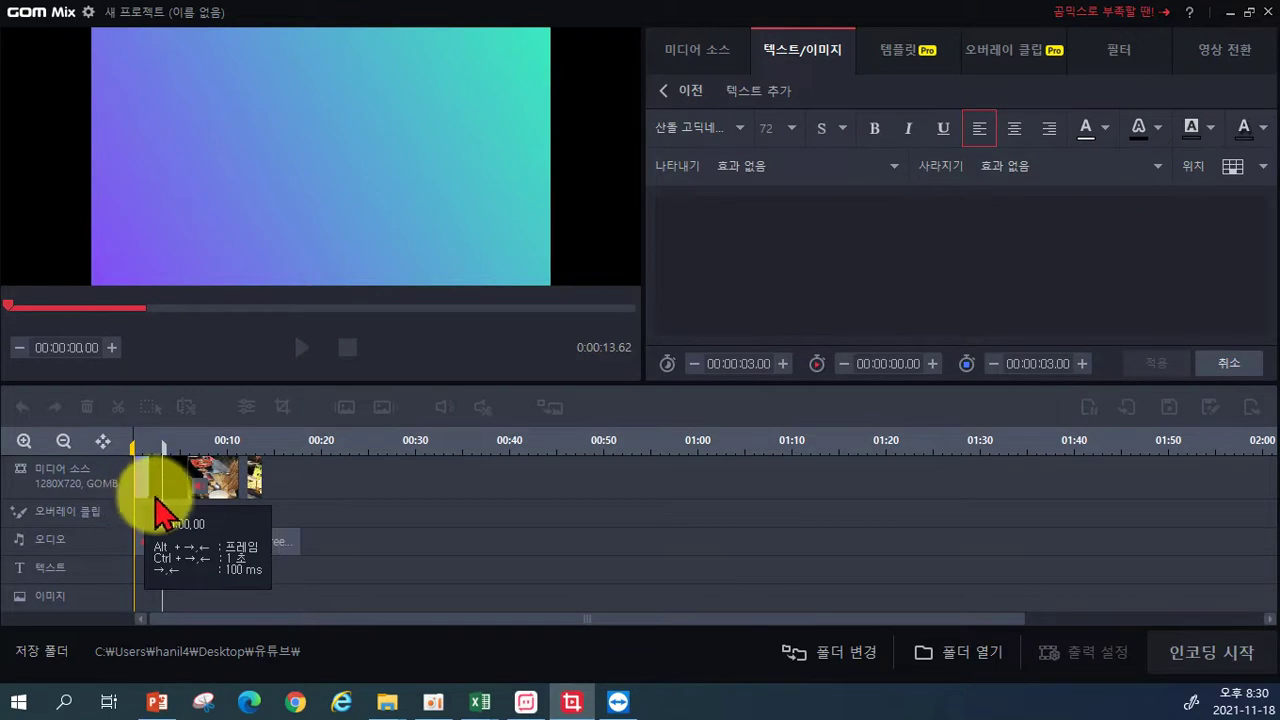
left_click_drag(161, 451, 148, 453)
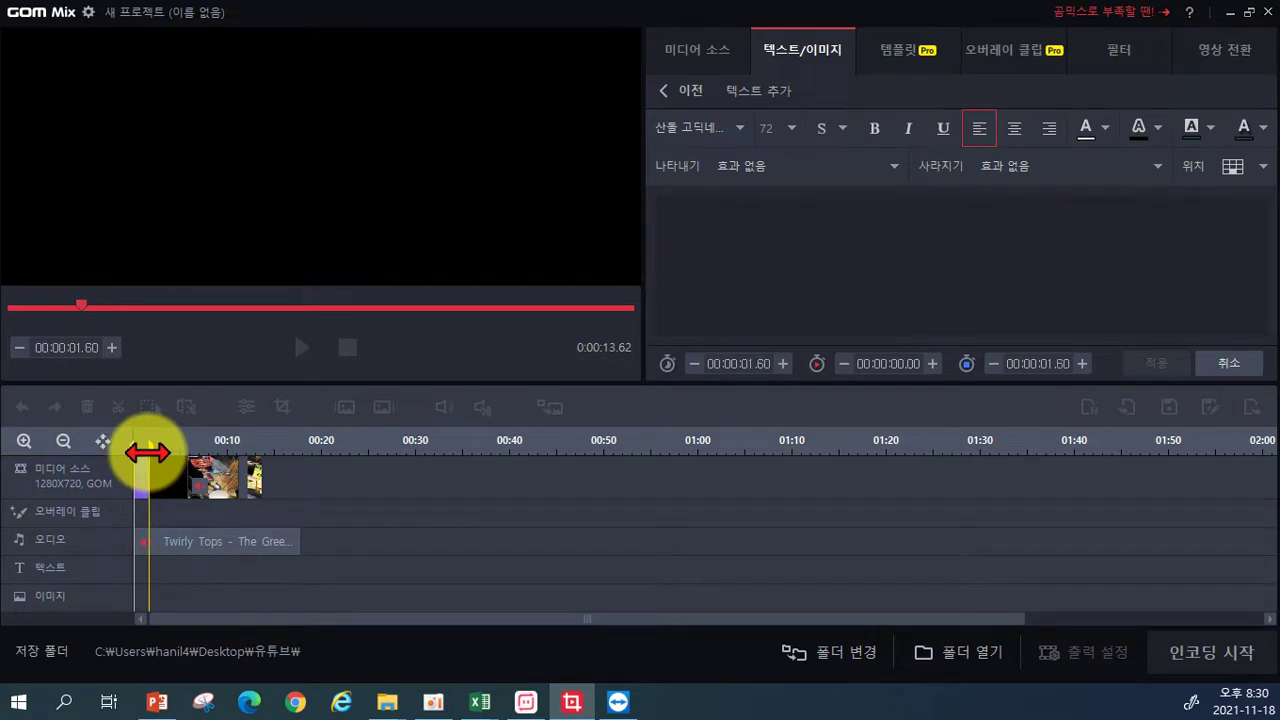
mouse_move(120, 508)
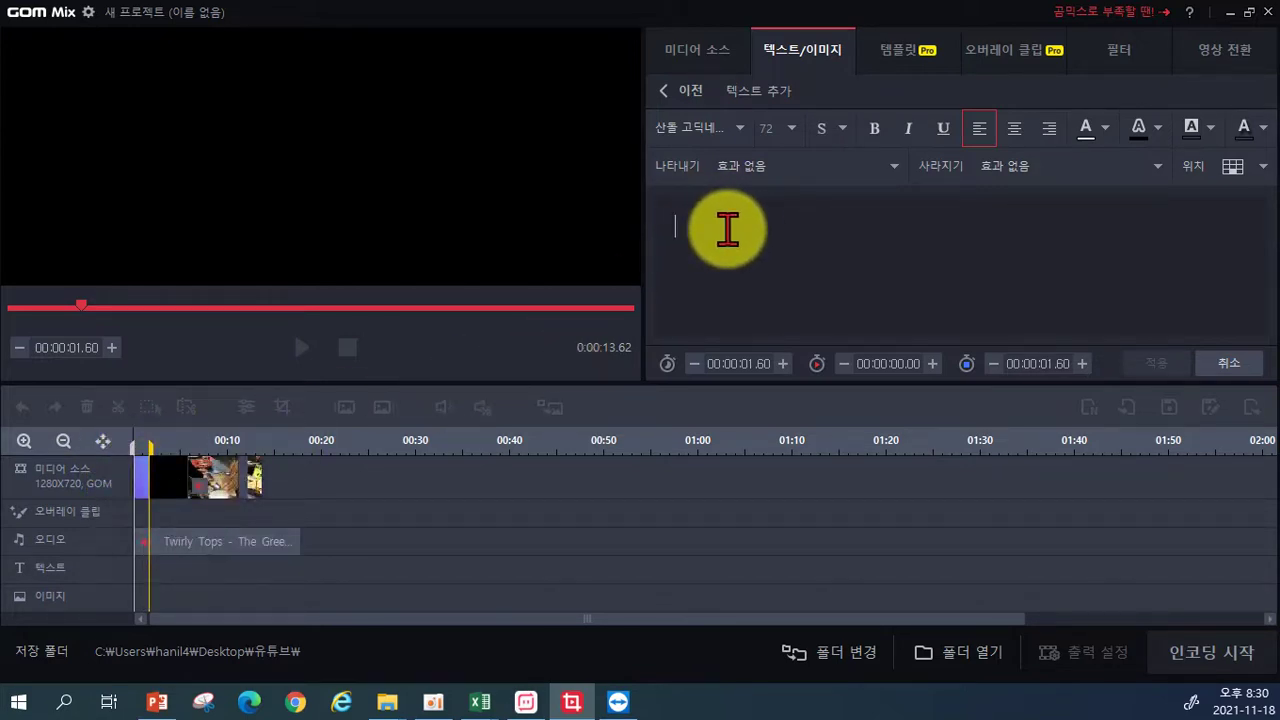
- Enter the title "곰믹스로 영상편집하기" and move it up to the middle of the frame
type("d")
key("BackSpace")
key("Hangul")
type("곰밌스로 영상편집하")
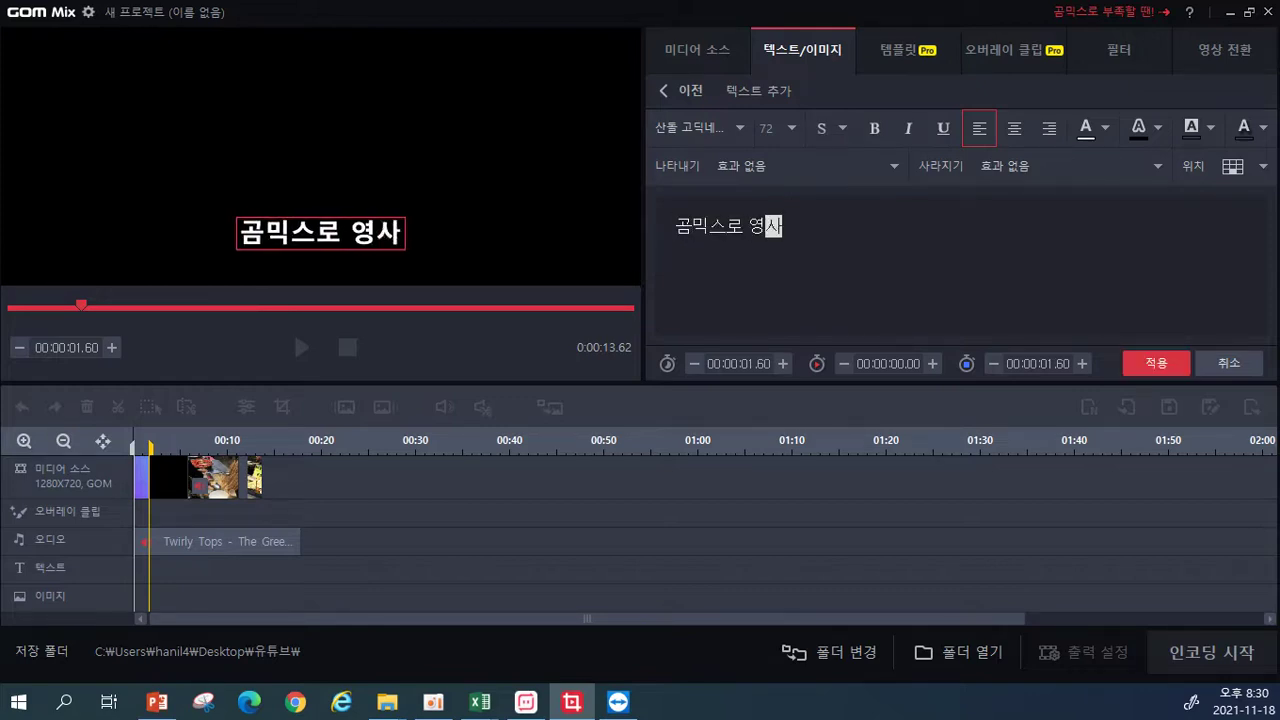
type("기")
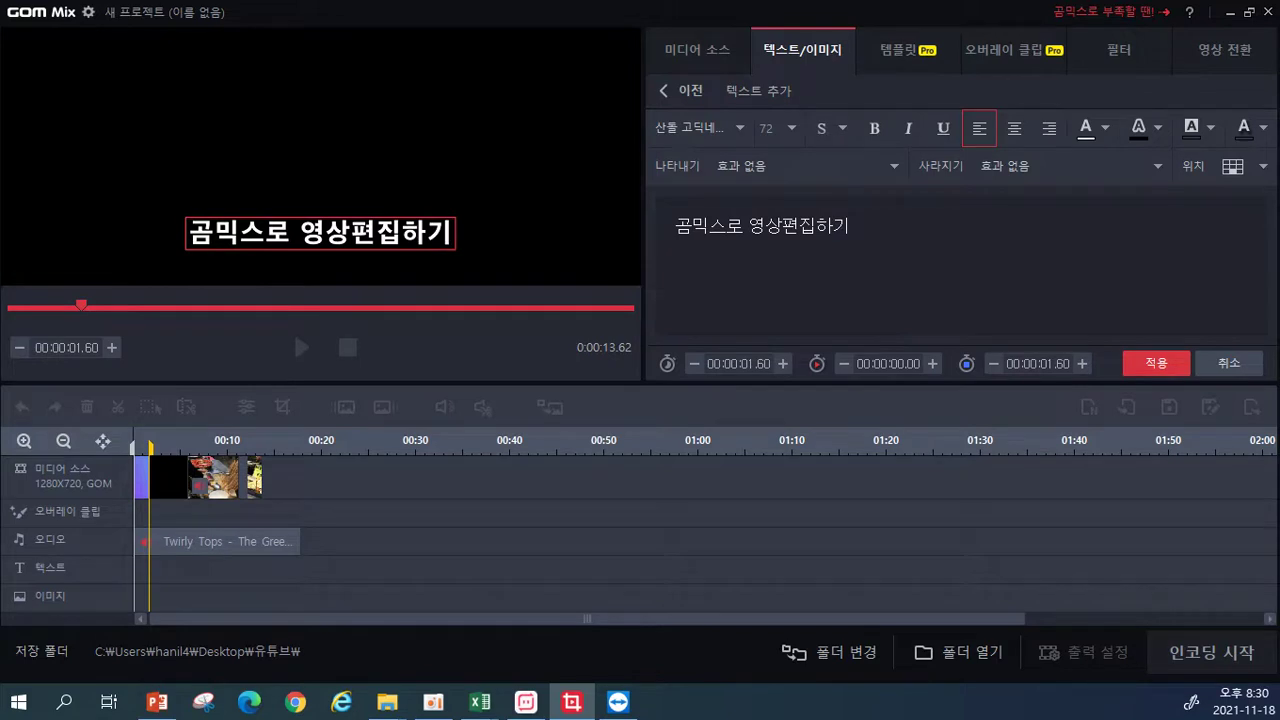
left_click_drag(429, 234, 401, 144)
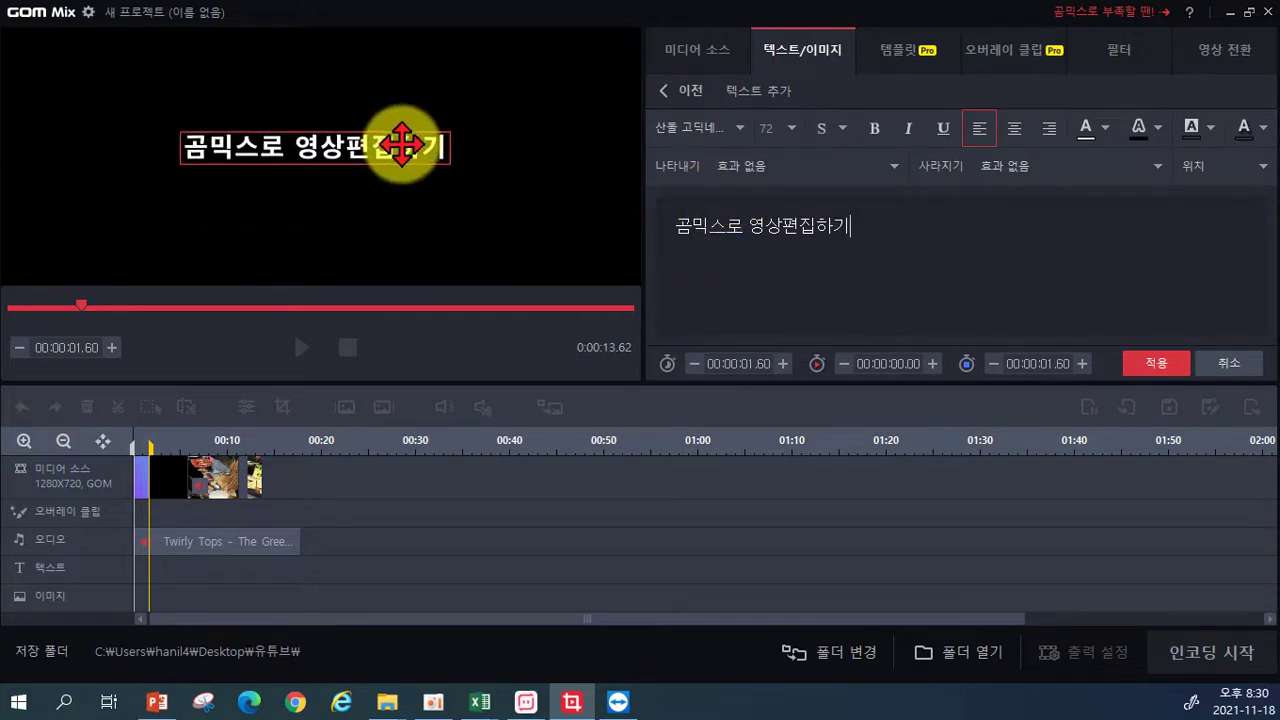
- Set the title's font to 비트로 코어 TTF
left_click(702, 130)
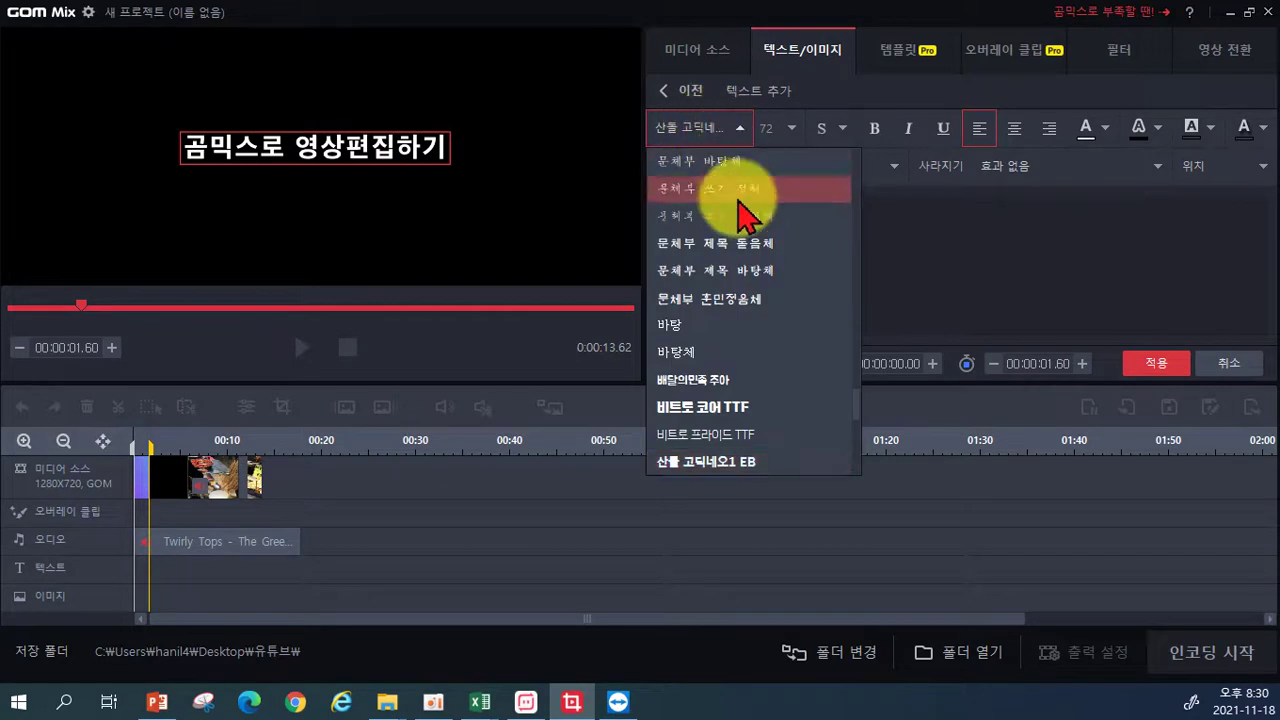
scroll(757, 300, "down", 1)
left_click(742, 354)
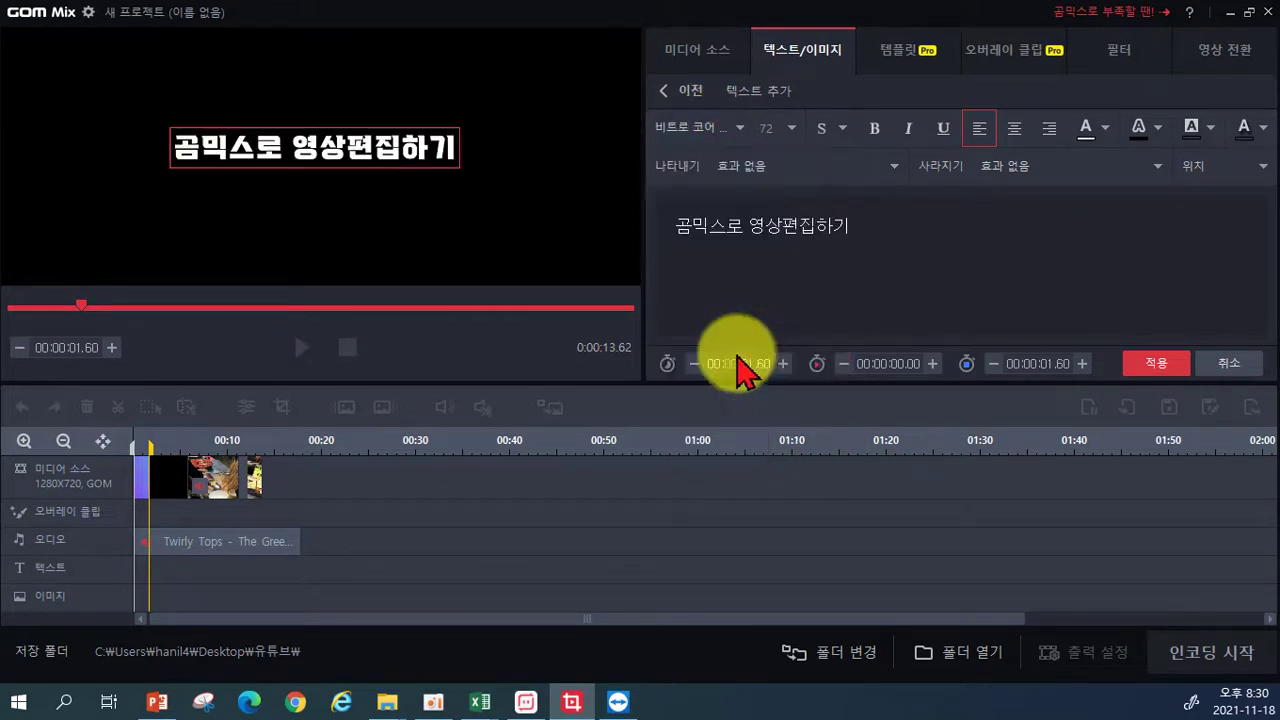
- Change the title's font to 이사만루체 Bold
left_click(742, 128)
scroll(745, 295, "down", 3)
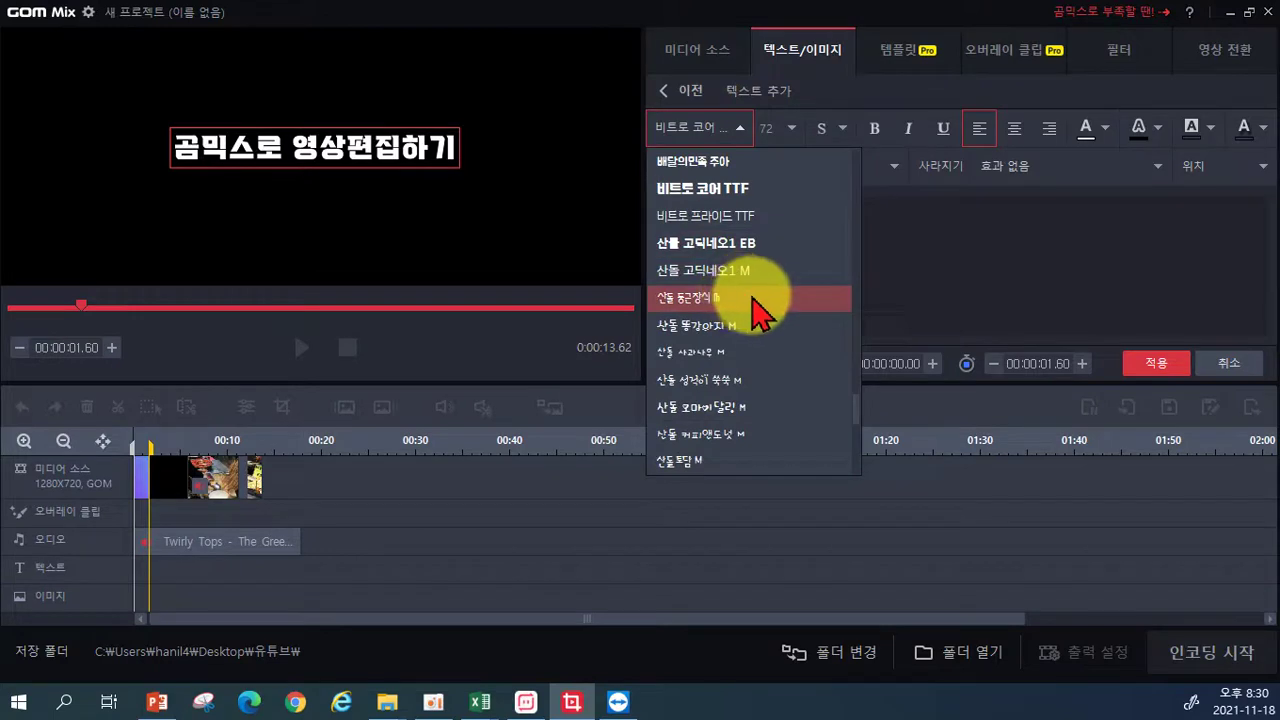
scroll(750, 385, "down", 7)
scroll(750, 395, "down", 1)
scroll(757, 375, "down", 5)
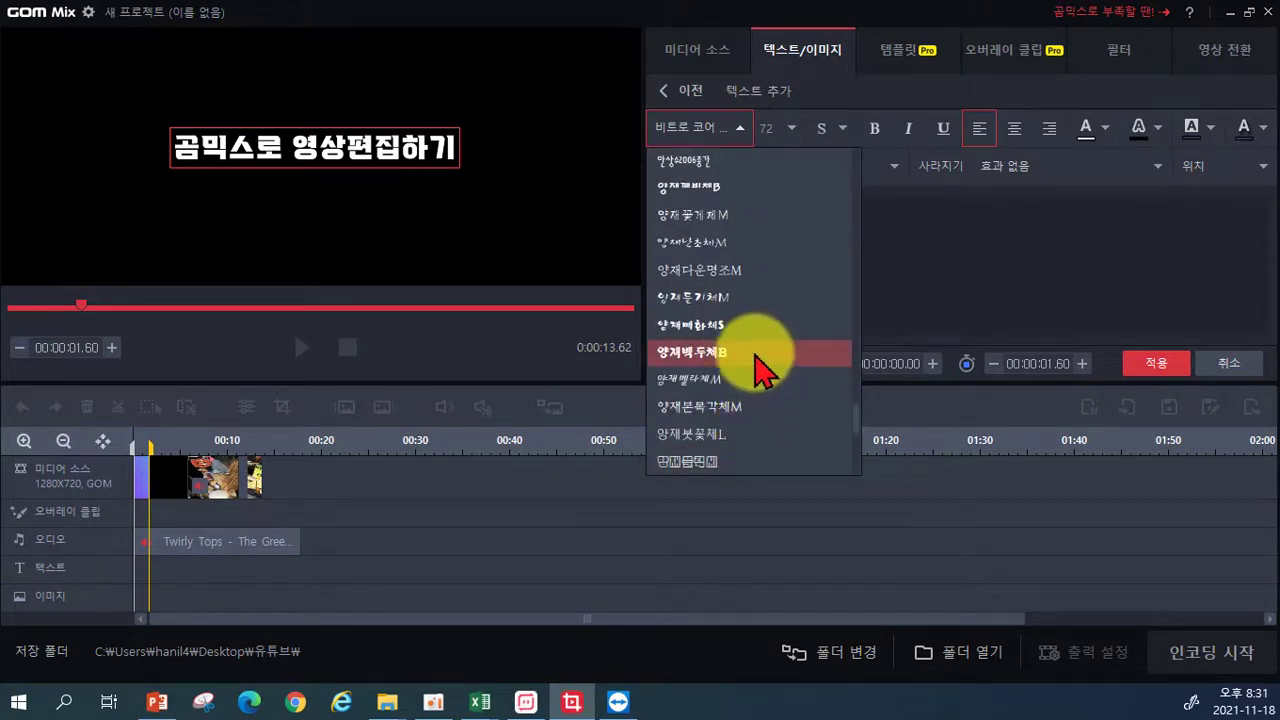
scroll(724, 402, "down", 2)
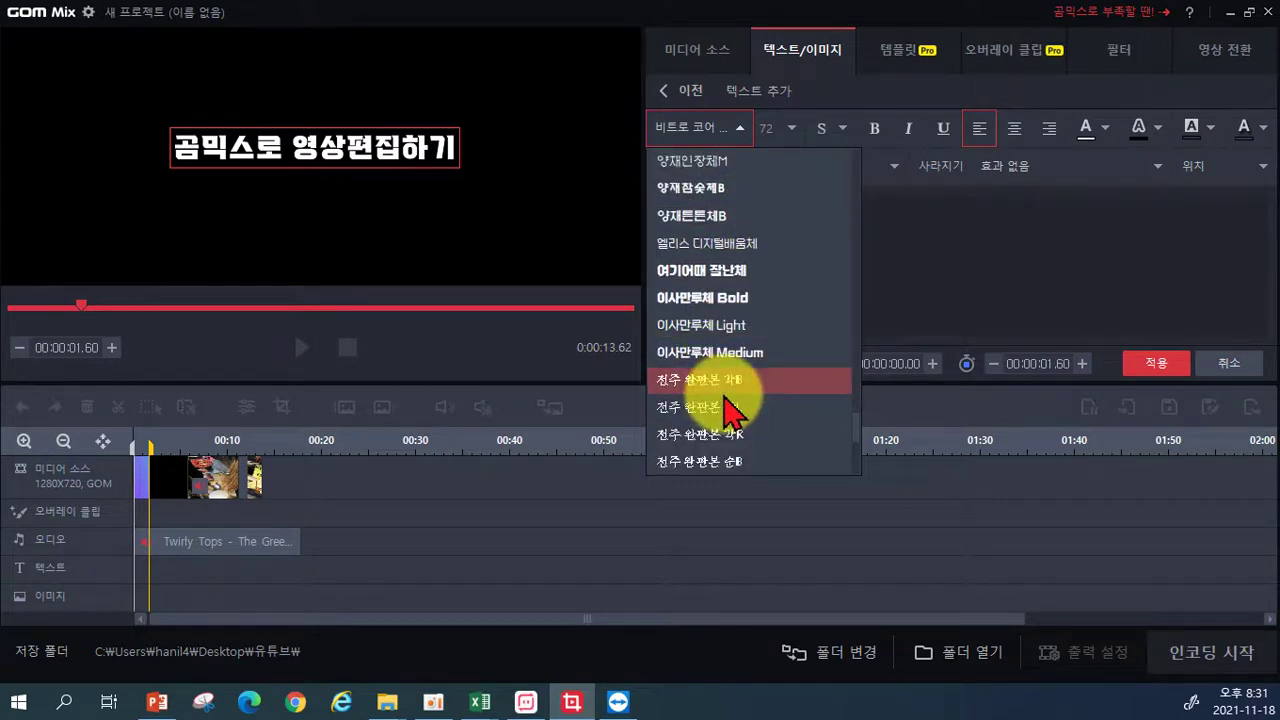
scroll(735, 385, "down", 3)
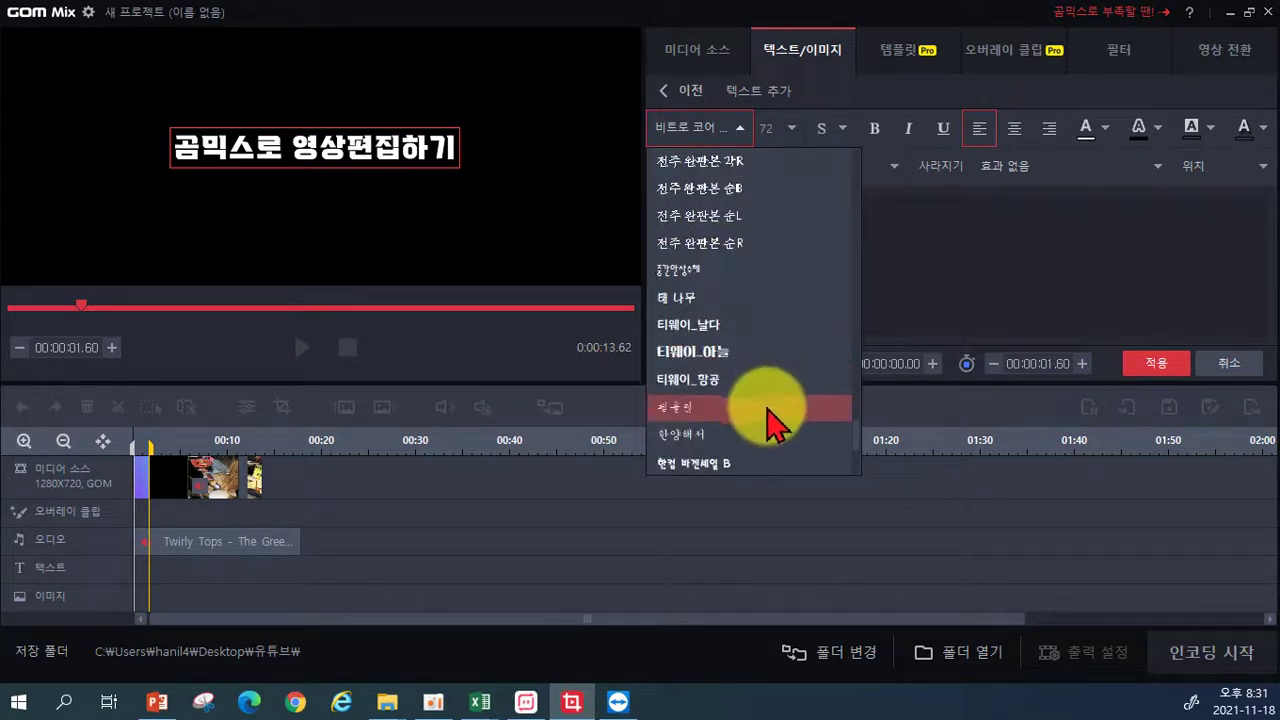
scroll(740, 440, "down", 12)
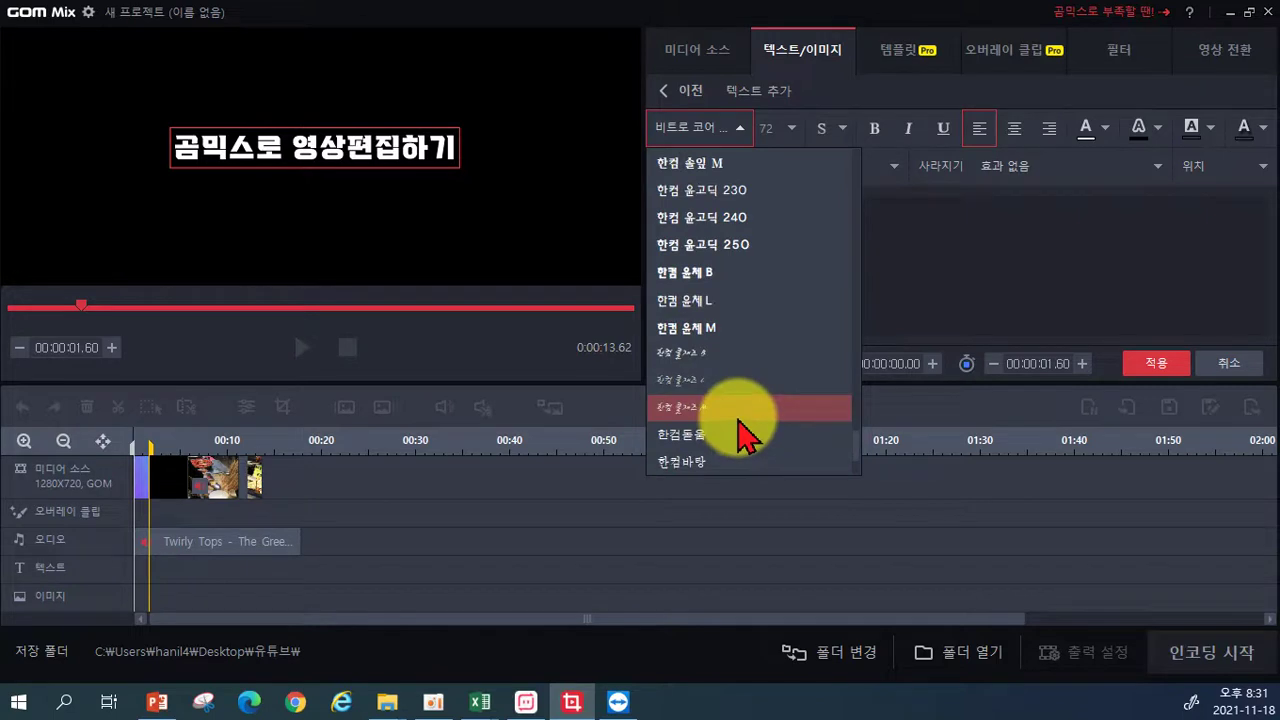
scroll(745, 438, "down", 6)
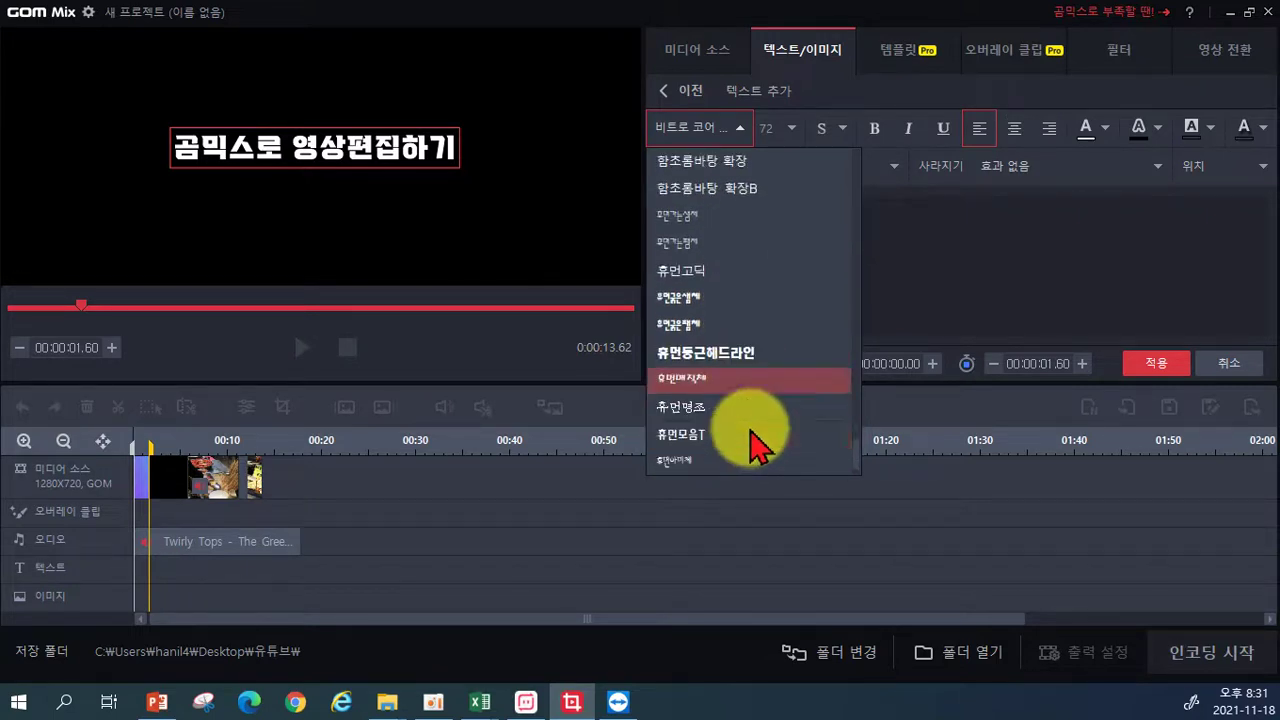
scroll(753, 430, "down", 1)
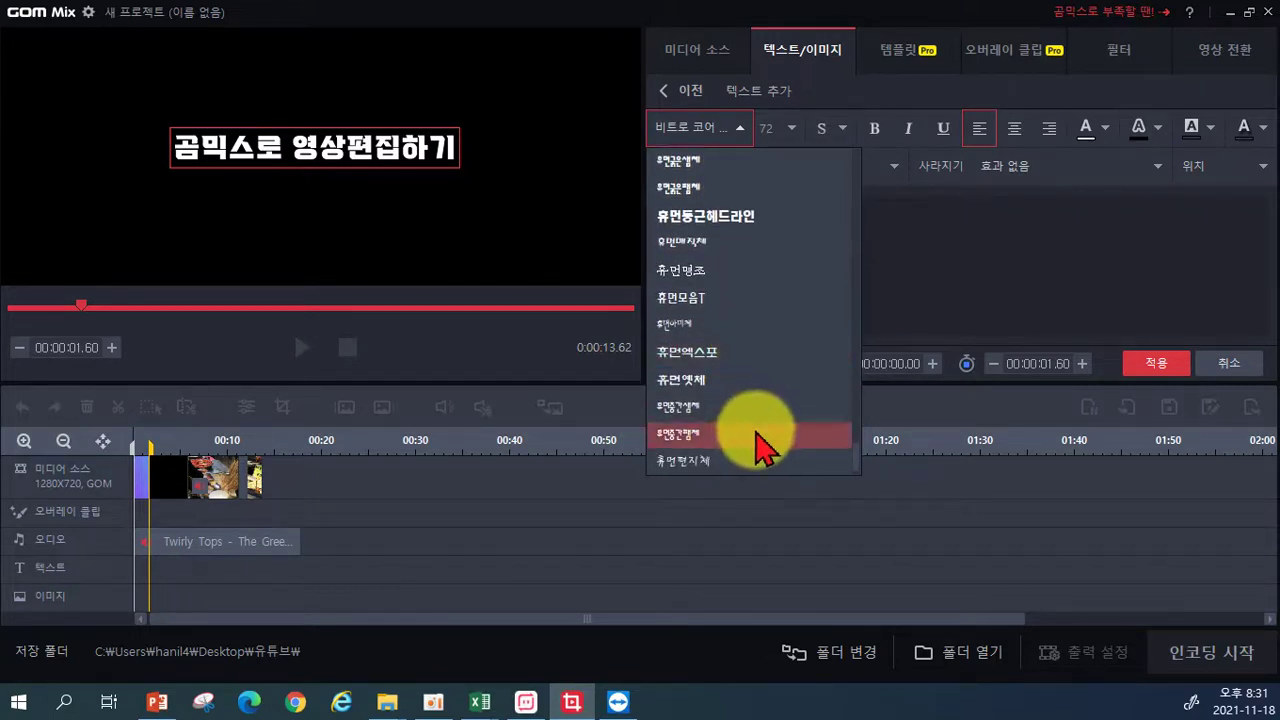
scroll(758, 440, "up", 8)
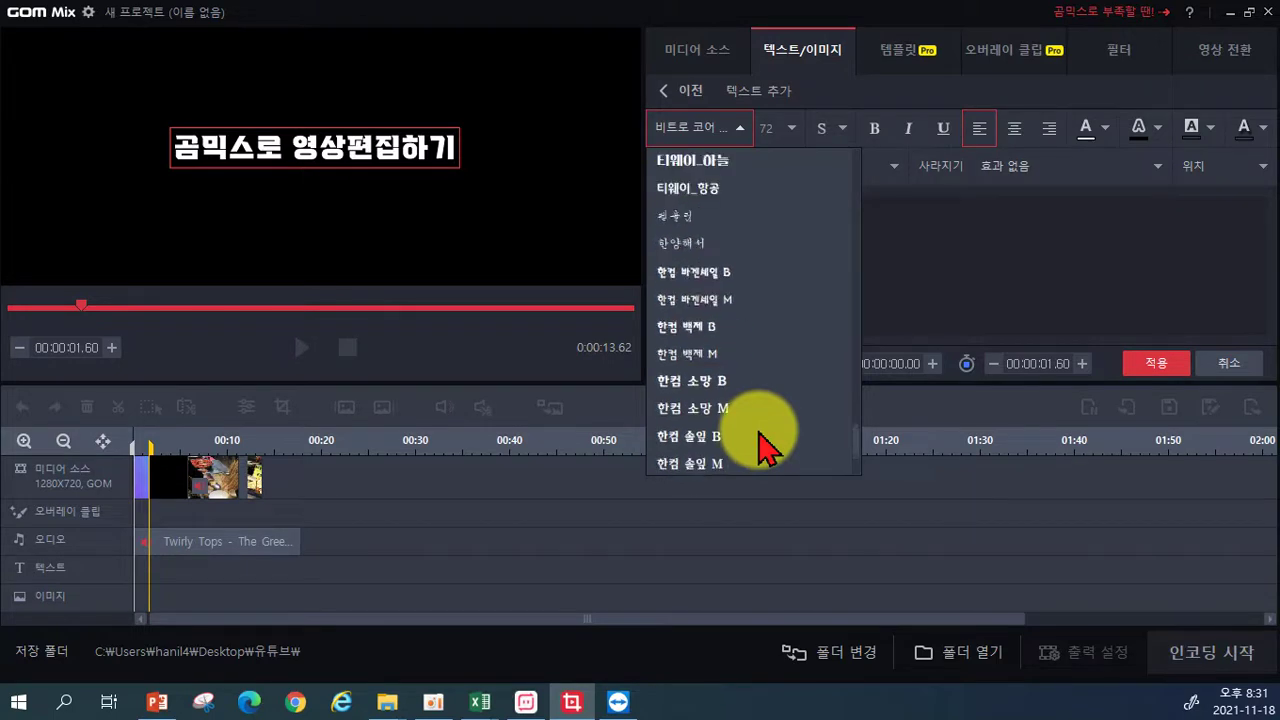
scroll(765, 440, "up", 4)
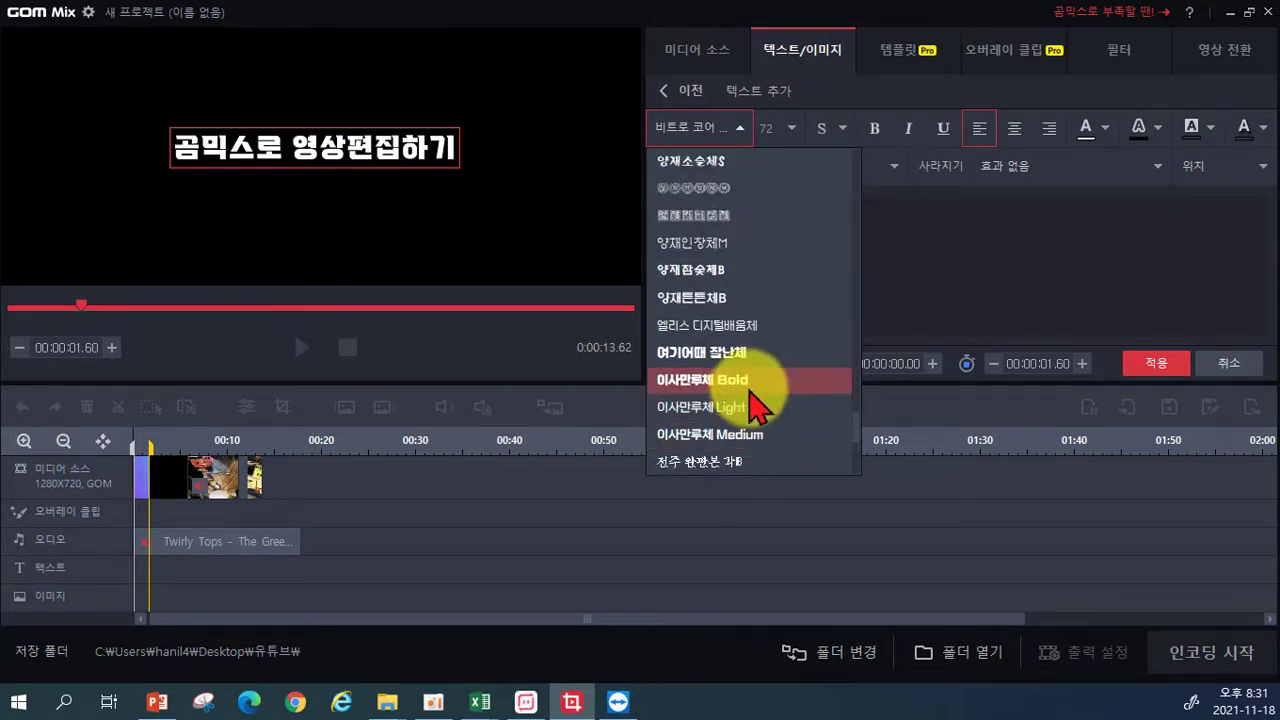
left_click(745, 388)
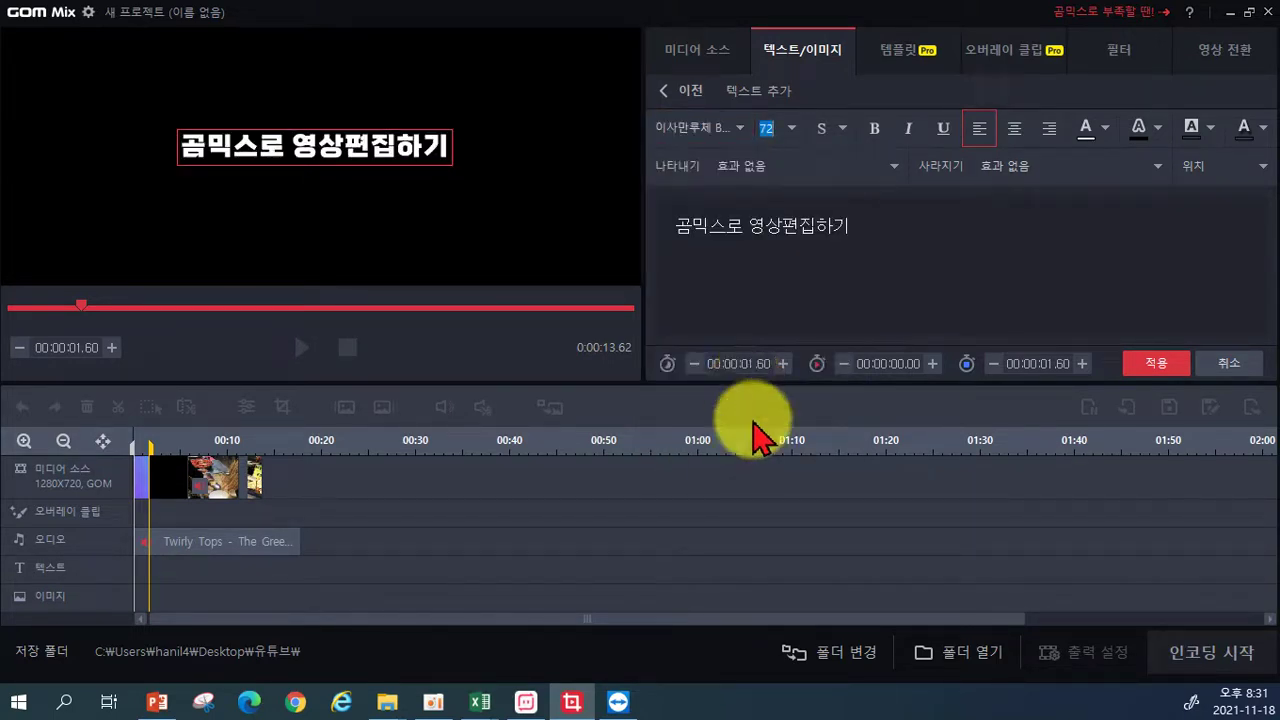
- Set the title's font size to 60, keeping it left-aligned with no preset style
left_click(797, 129)
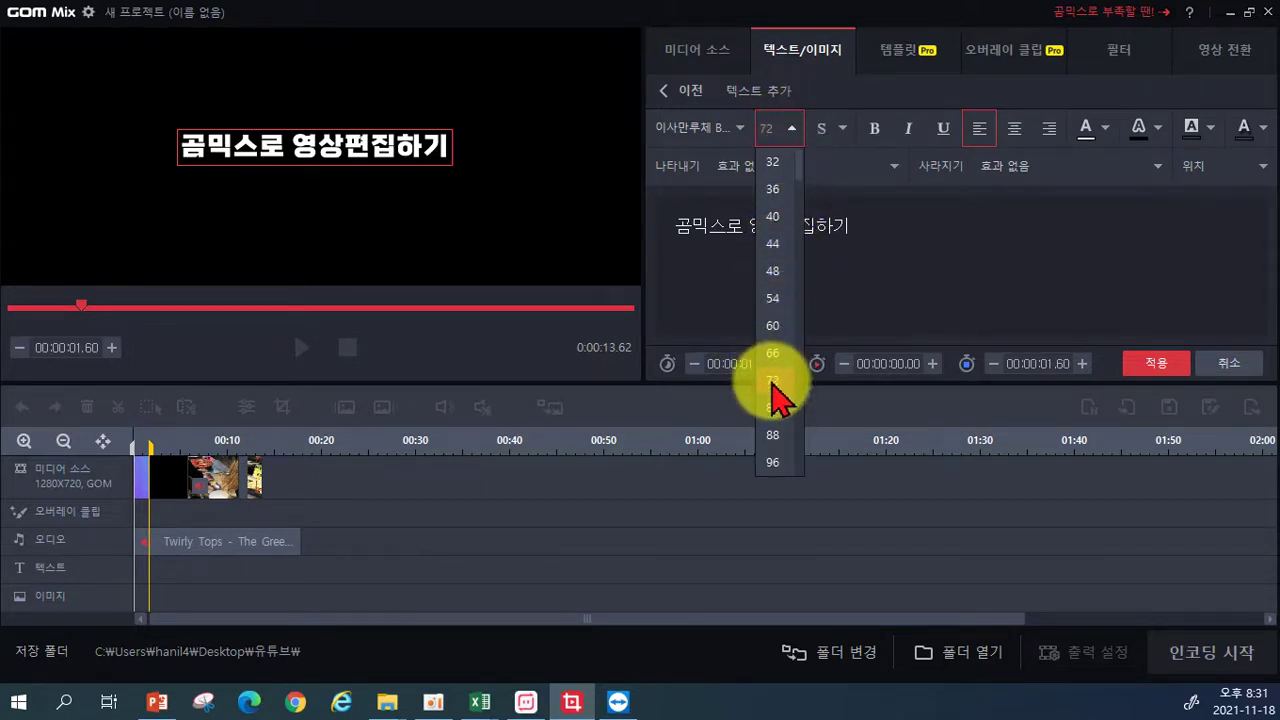
left_click(772, 325)
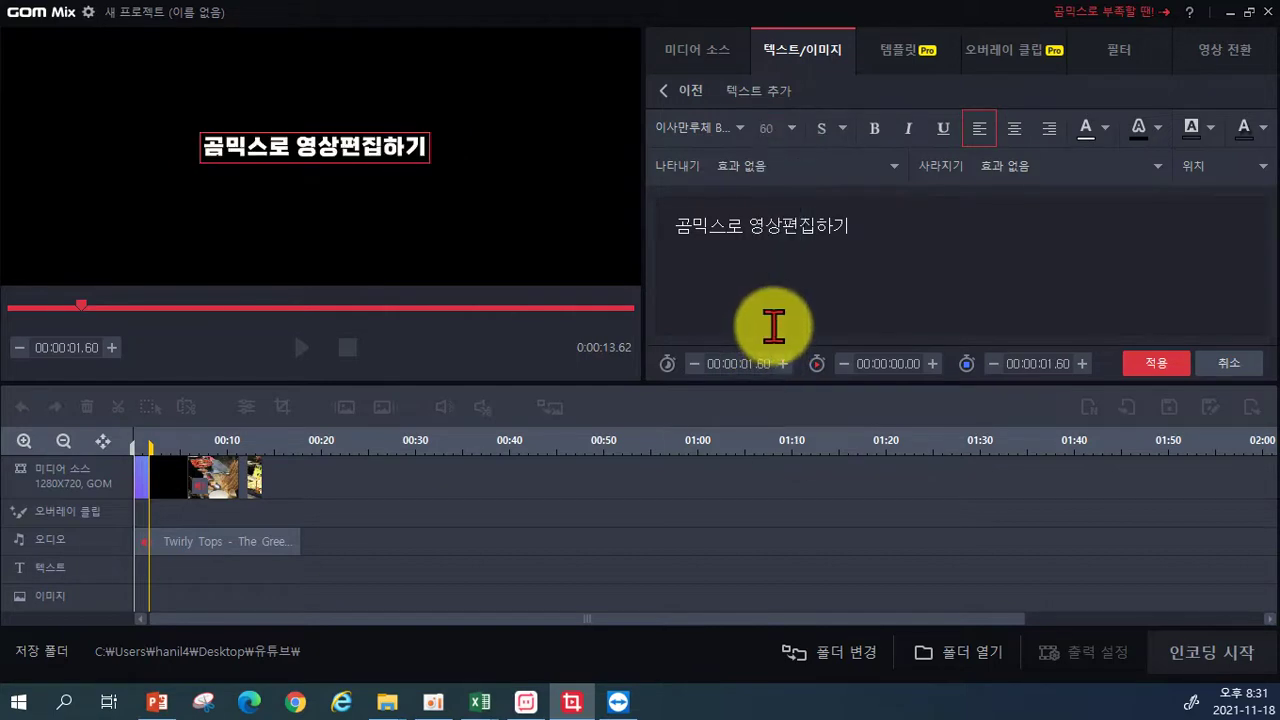
left_click(822, 128)
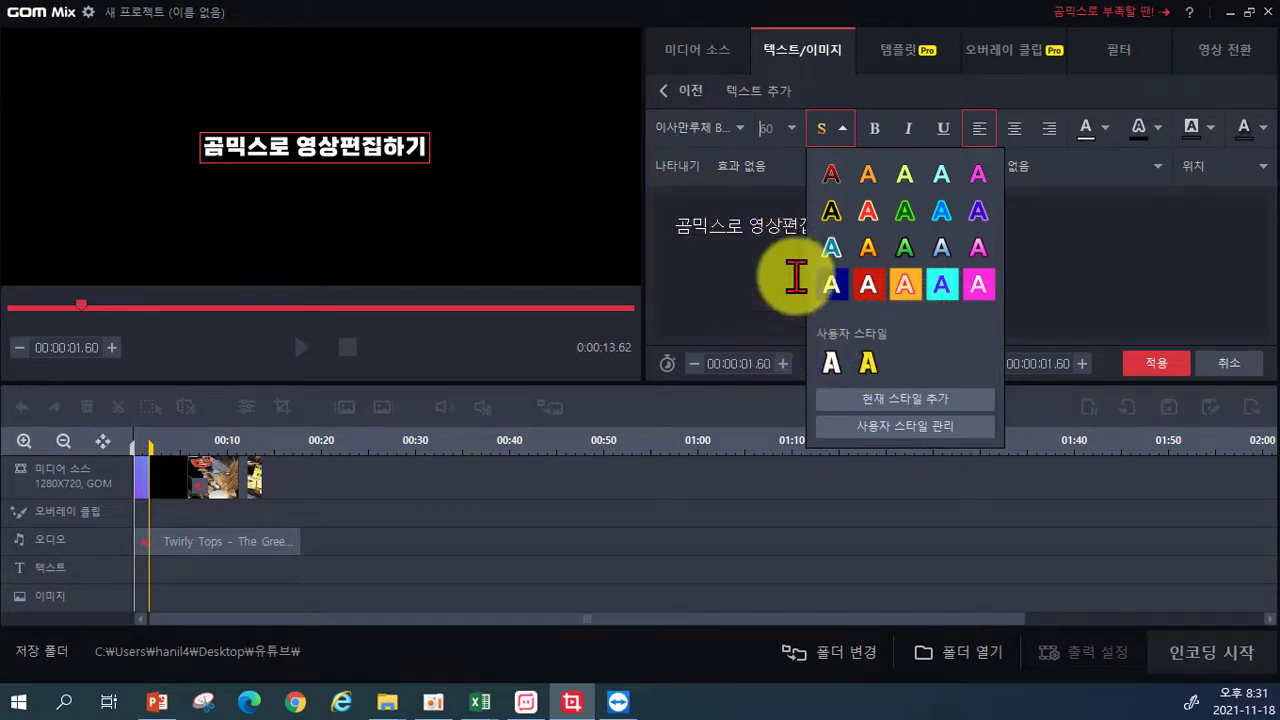
left_click(884, 140)
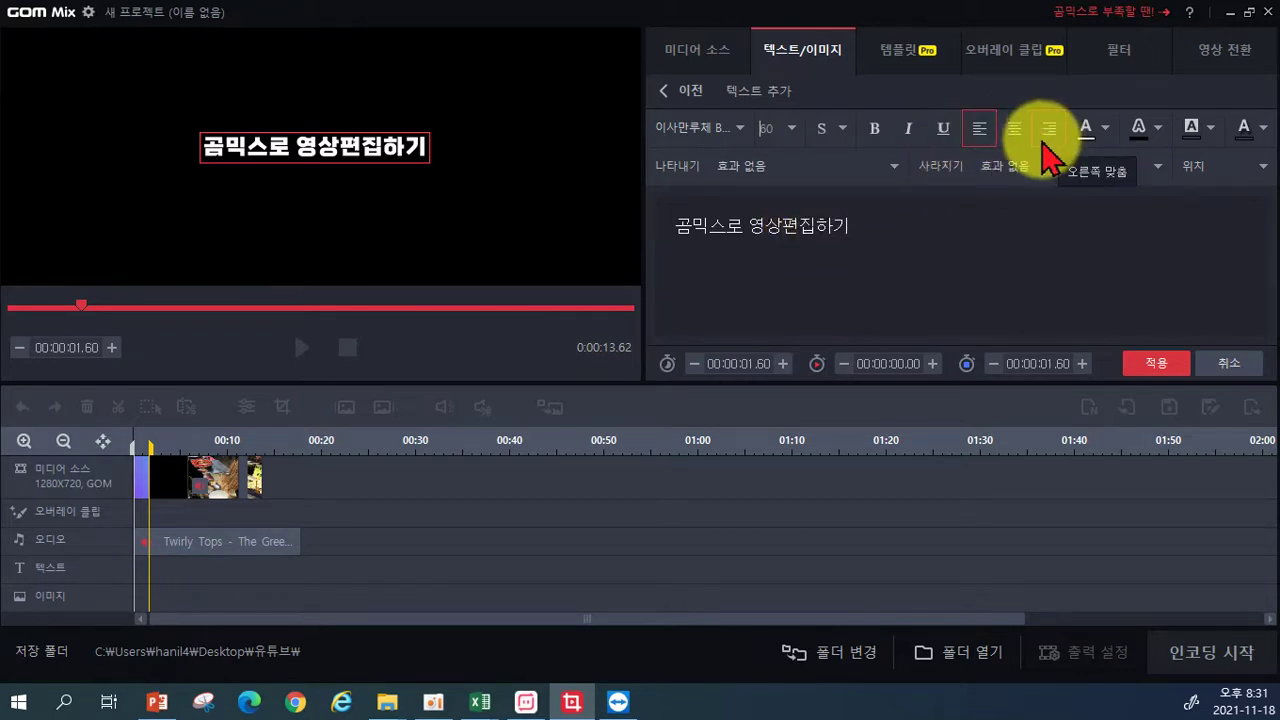
left_click(978, 140)
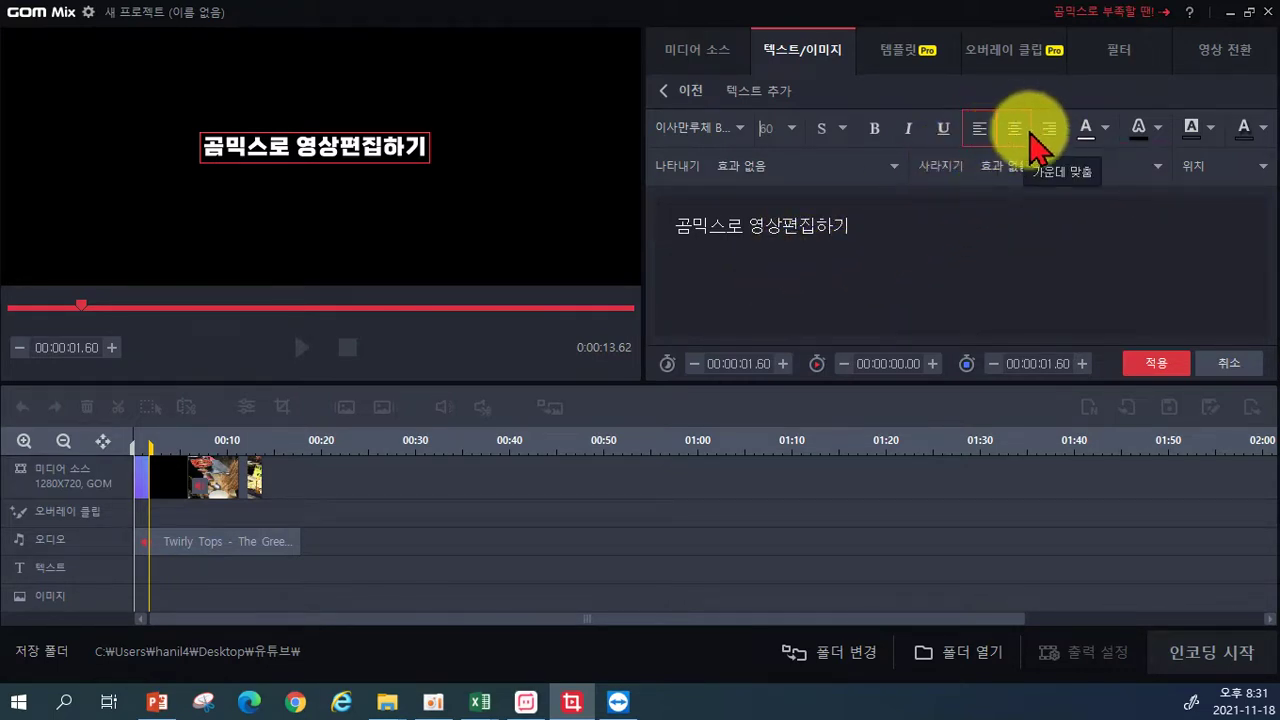
- Colour the title yellow and give it a black outline with a thickness of 30%
left_click(1105, 129)
left_click(1124, 196)
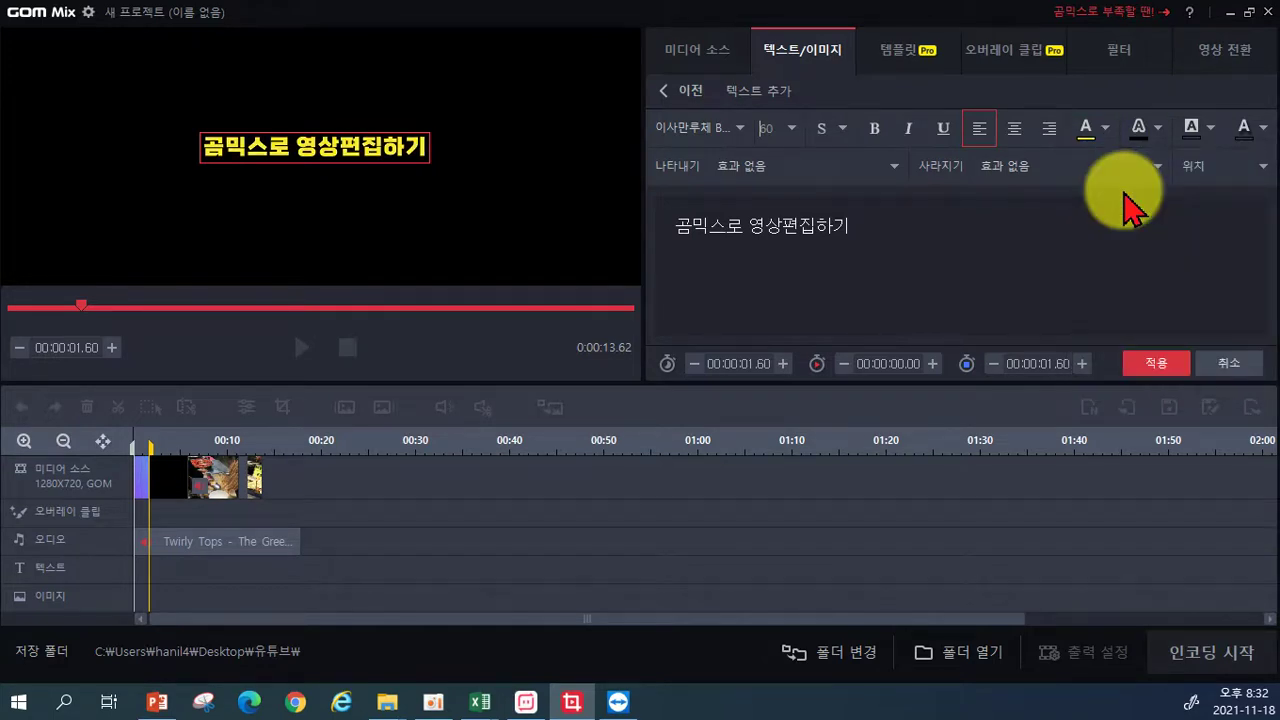
left_click(1162, 132)
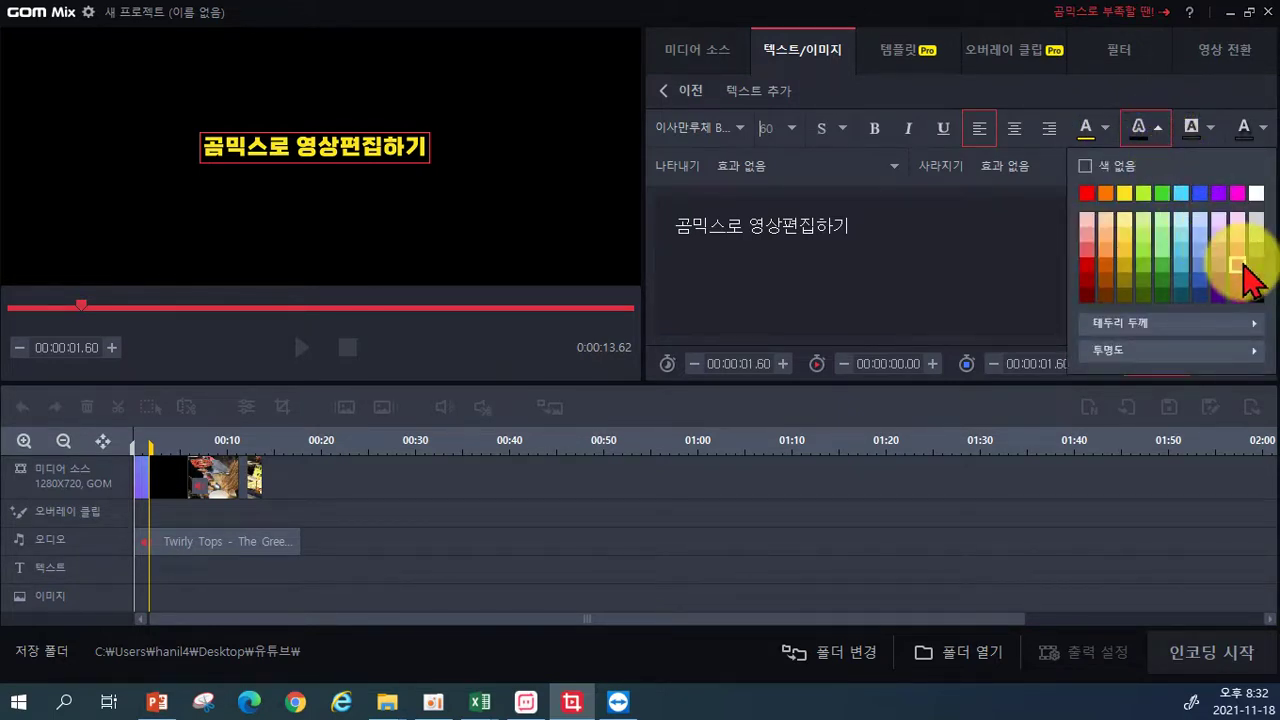
left_click(1256, 297)
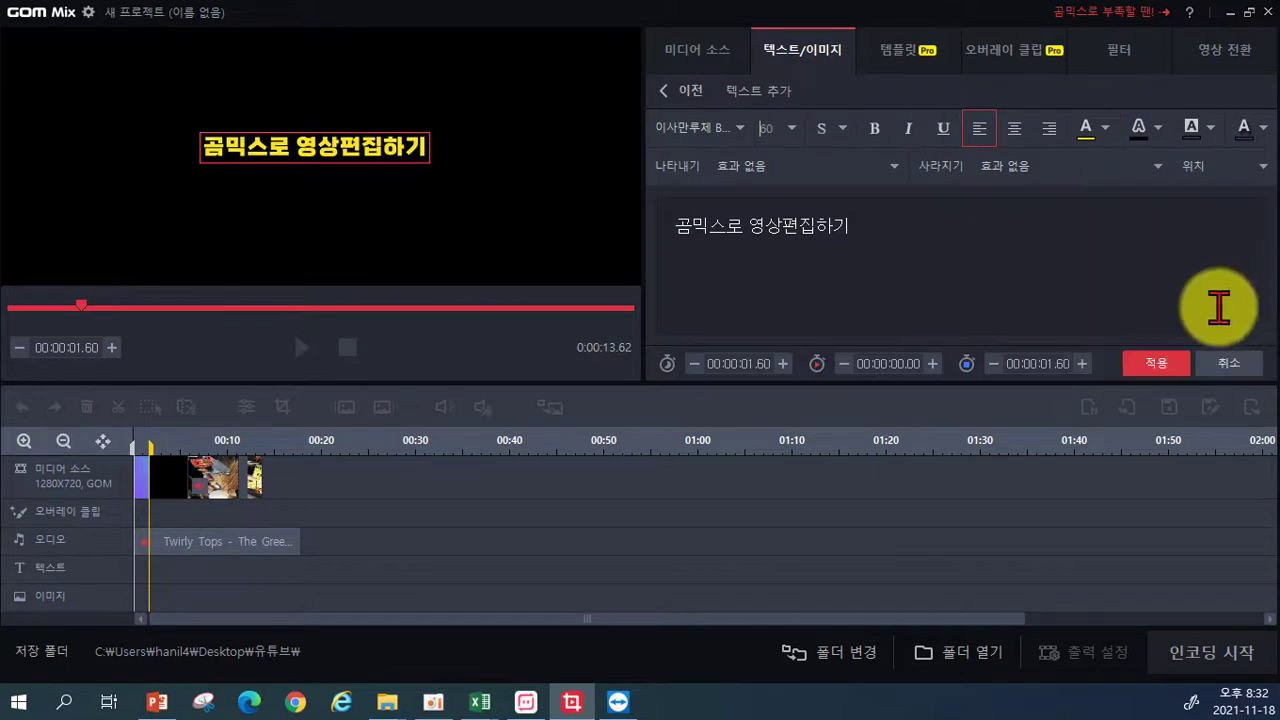
left_click(1150, 130)
mouse_move(1163, 345)
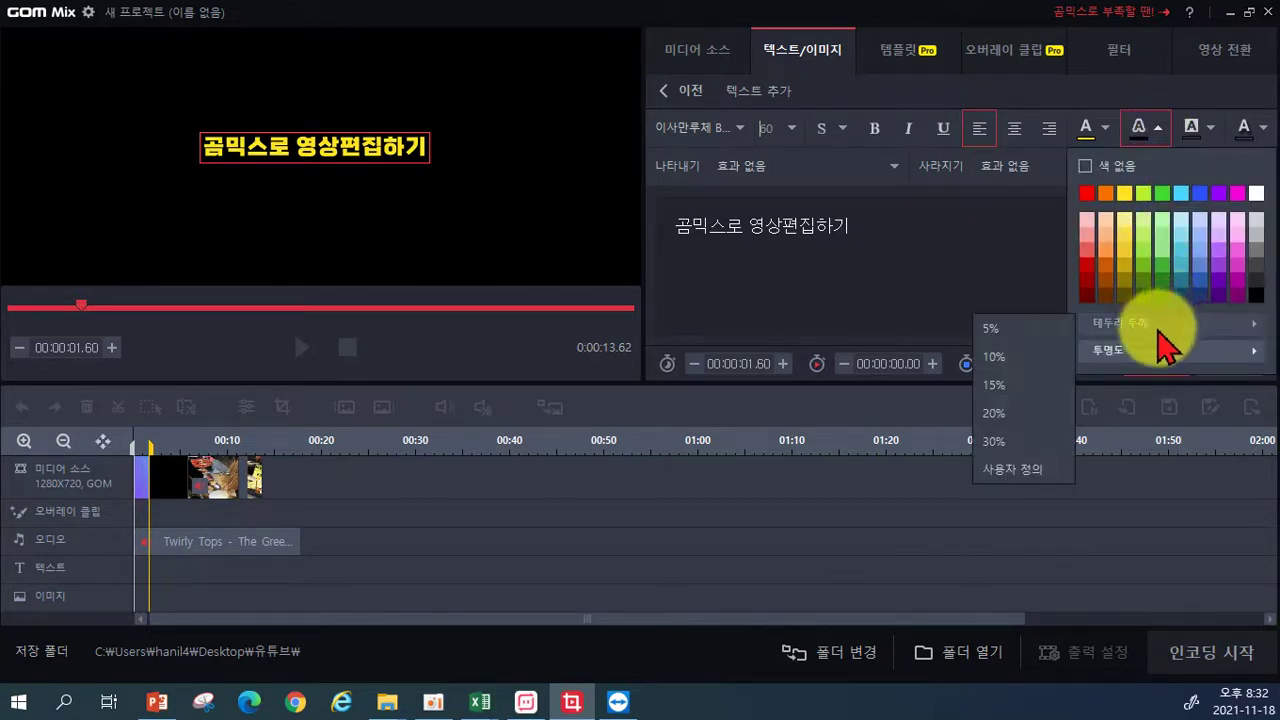
left_click(1038, 438)
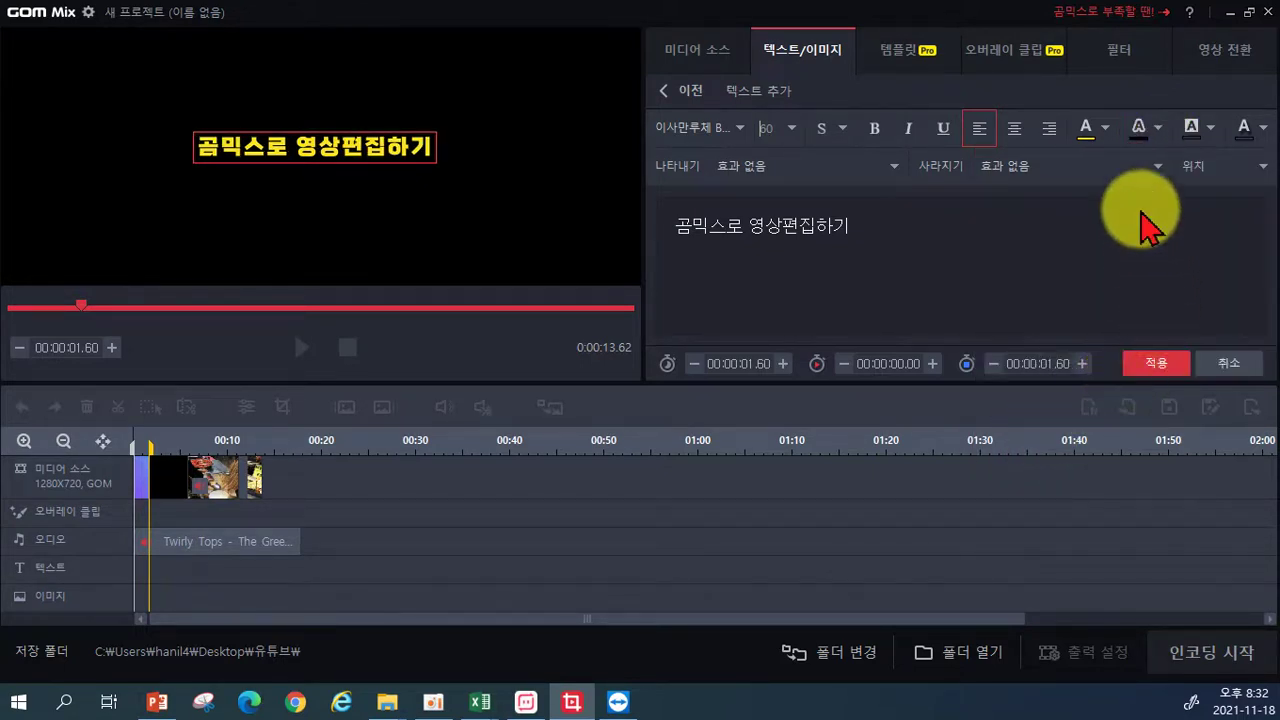
left_click(1157, 128)
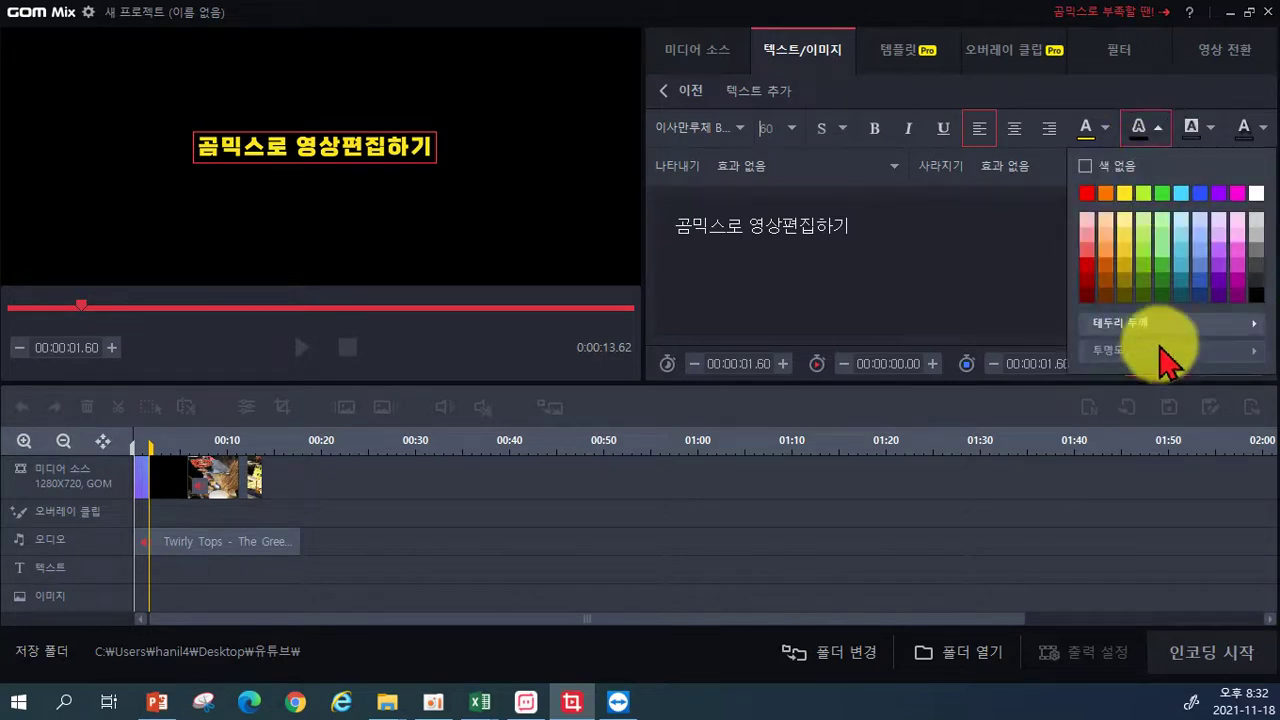
left_click(1213, 116)
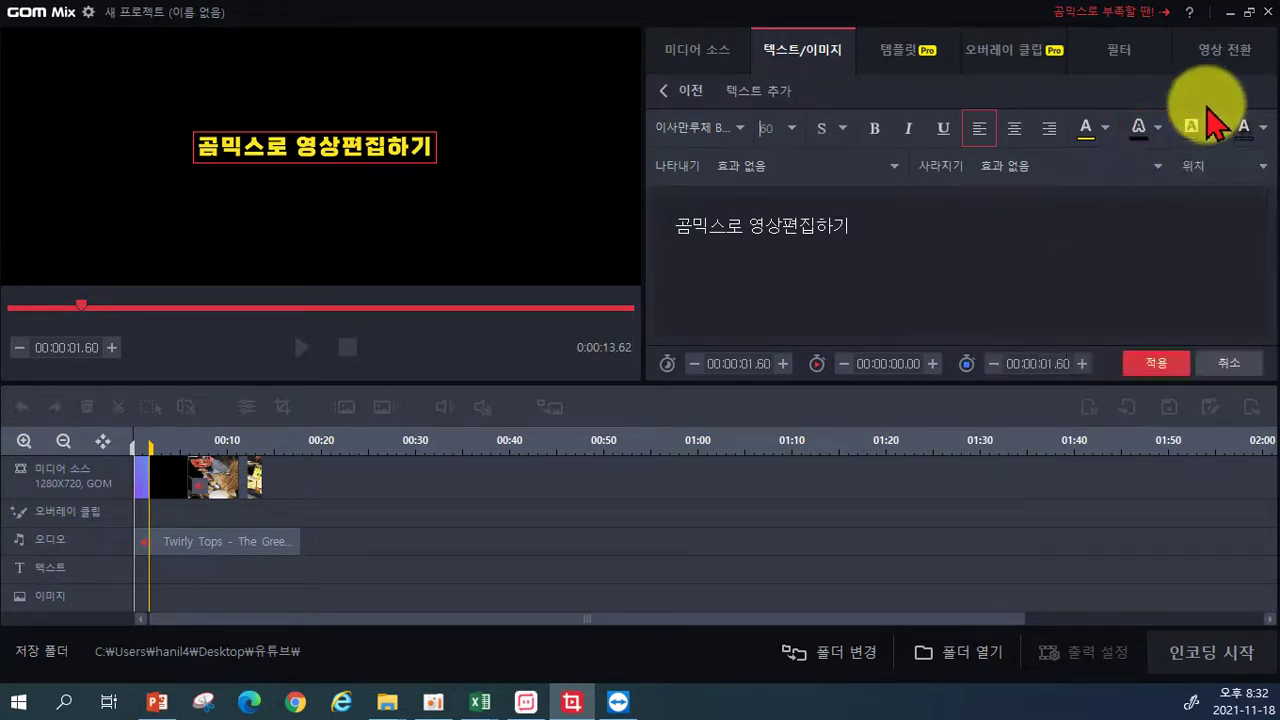
- Try a teal background colour behind the title and clear it, leaving the shadow options unused
left_click(1211, 128)
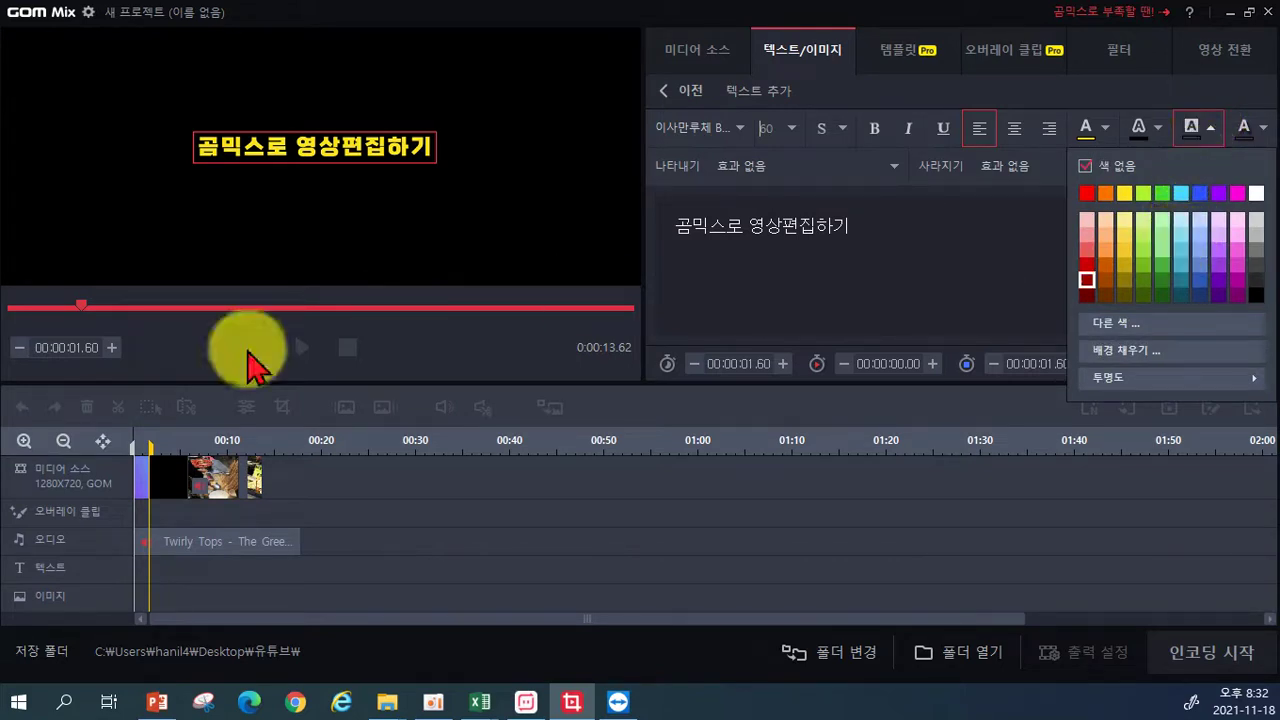
left_click(1180, 264)
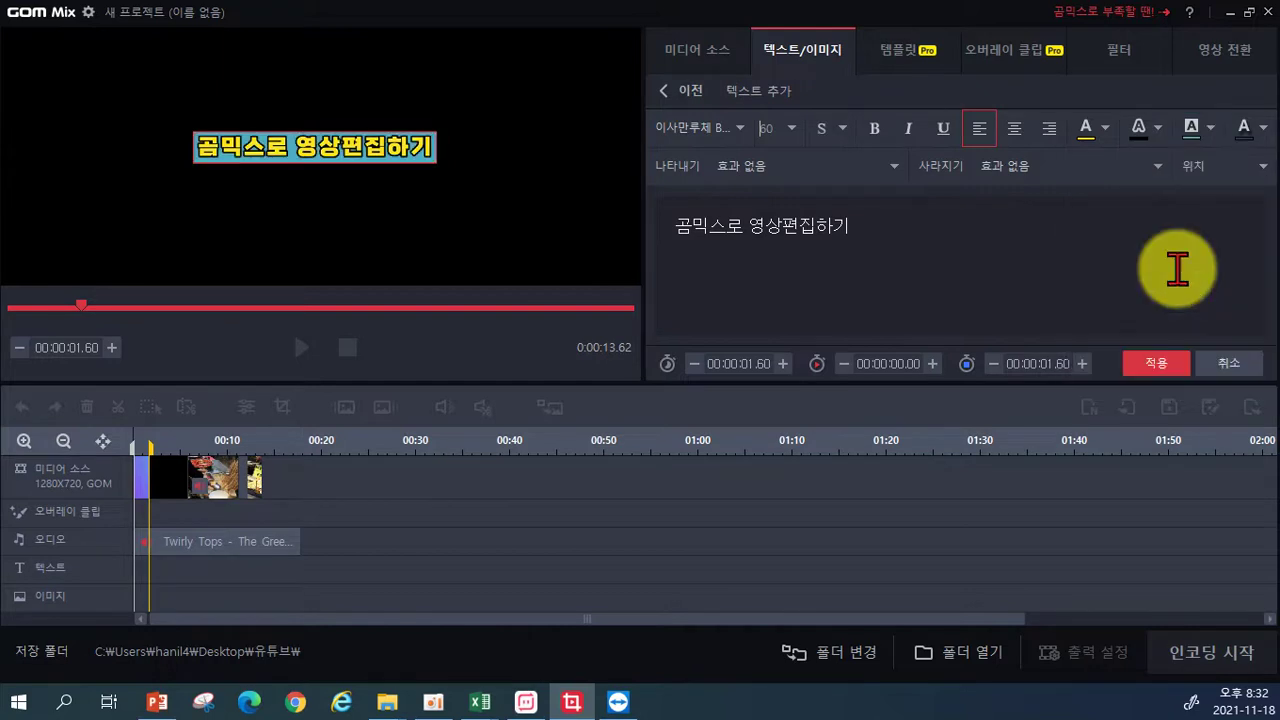
left_click(1210, 128)
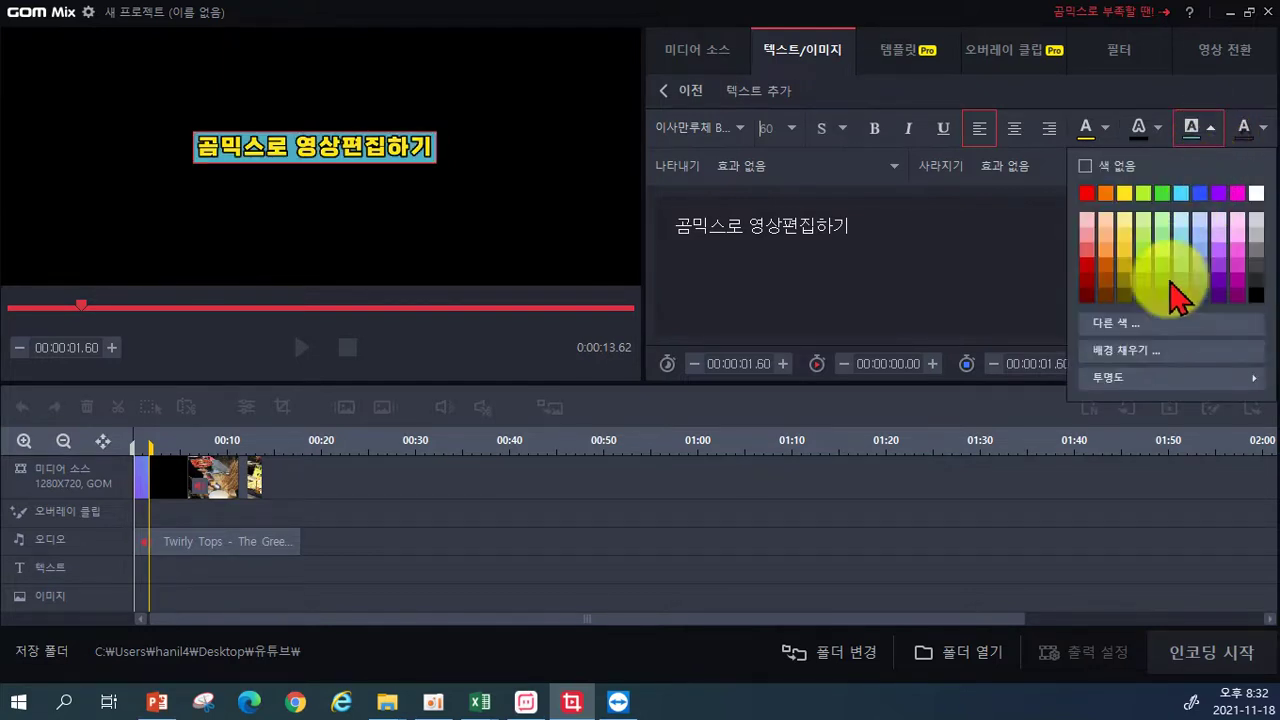
left_click(1090, 167)
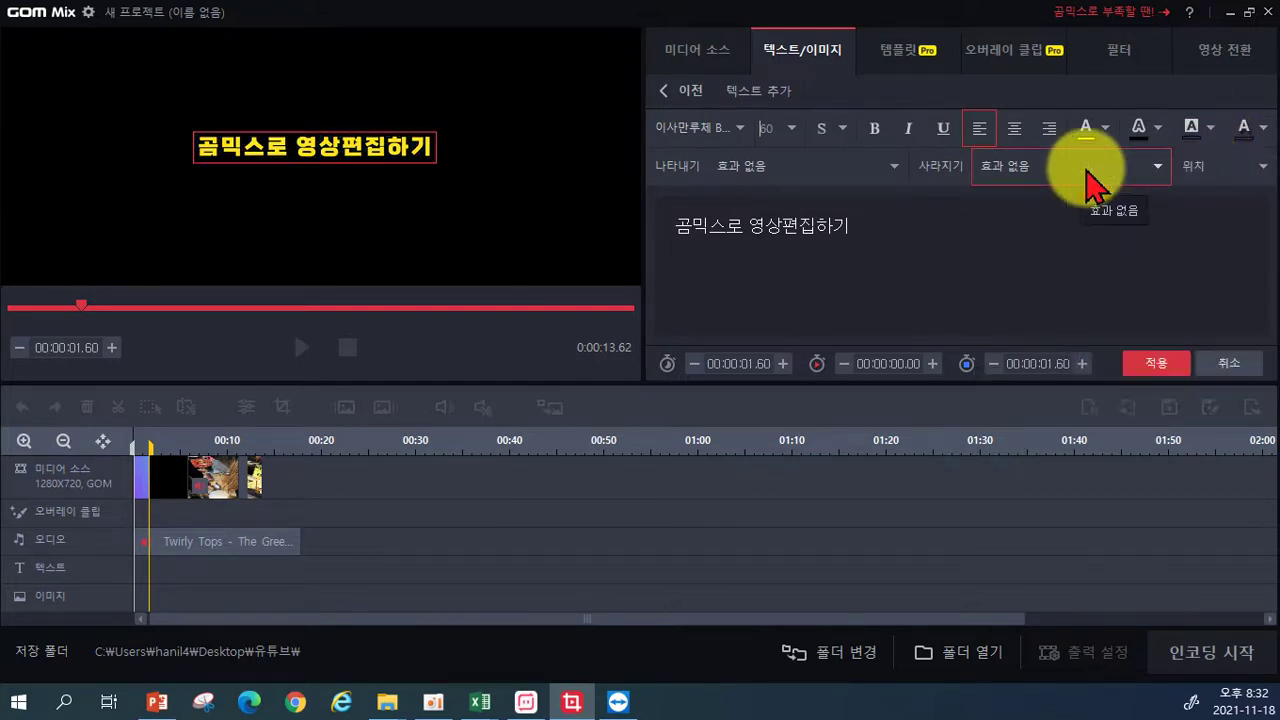
left_click(1264, 130)
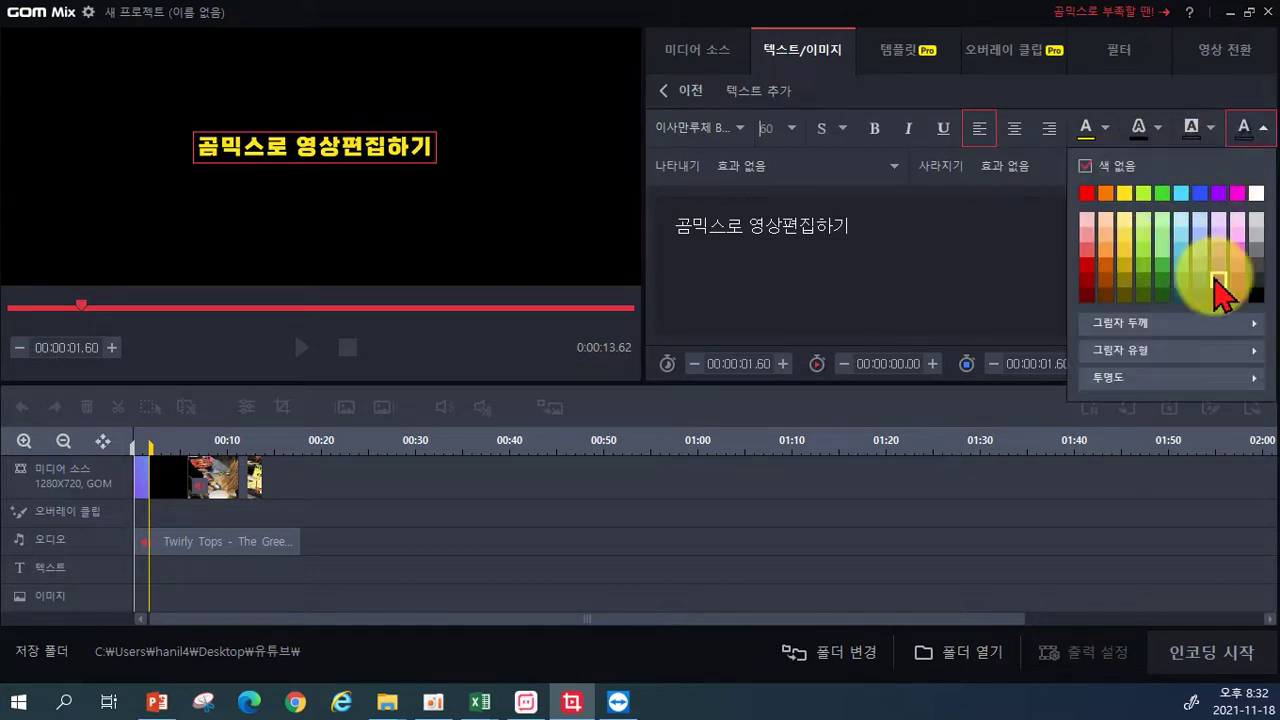
left_click(963, 268)
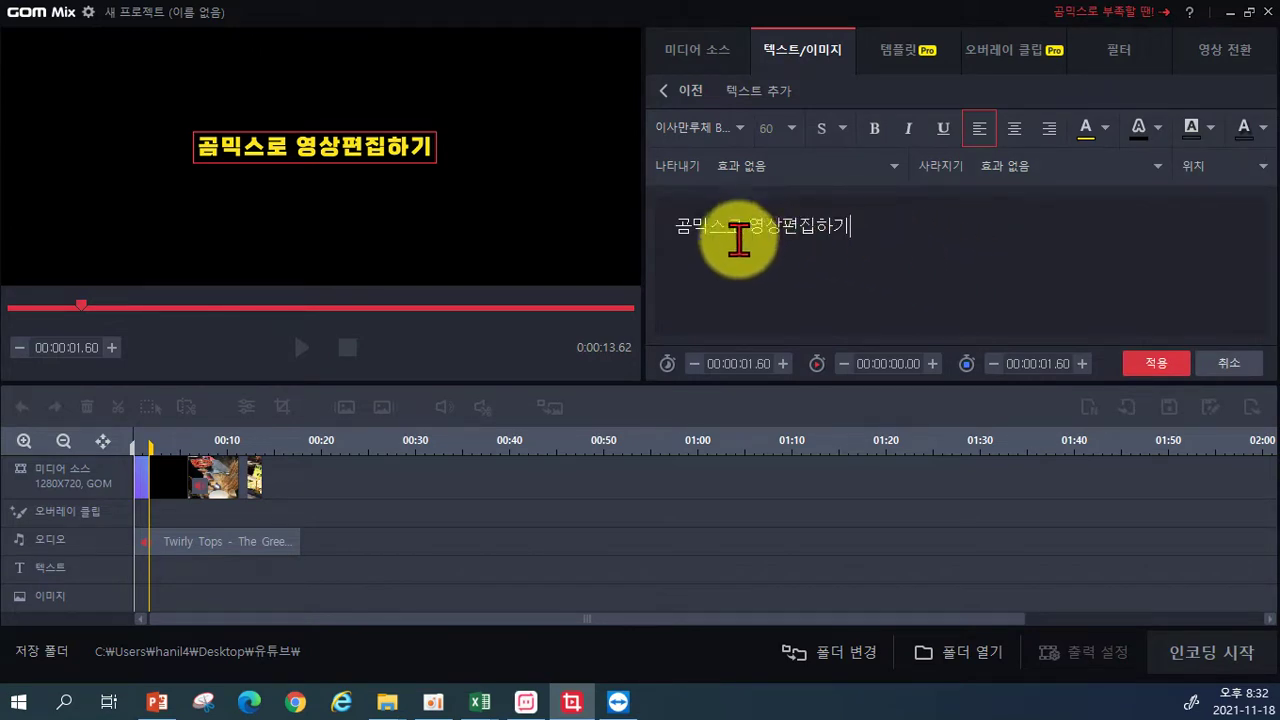
- Apply the styled title to the project and preview it from the beginning into the countdown clip
left_click(1148, 364)
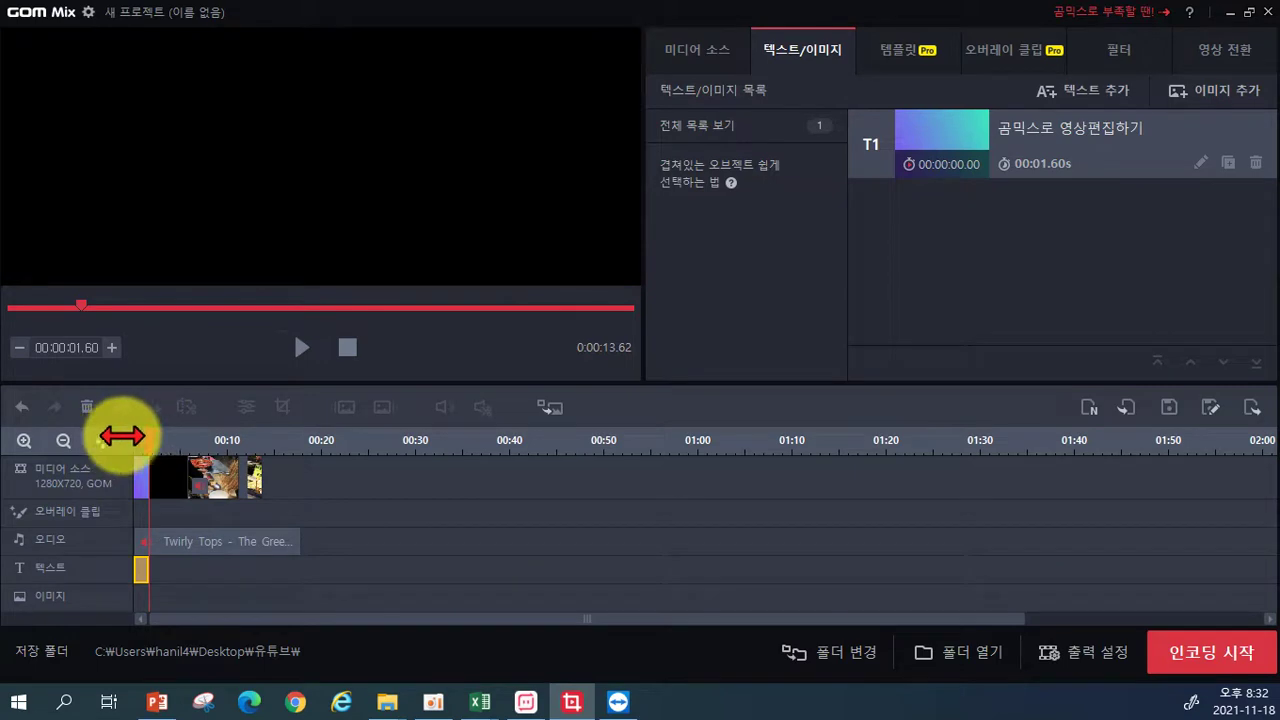
left_click_drag(148, 438, 136, 442)
left_click(304, 342)
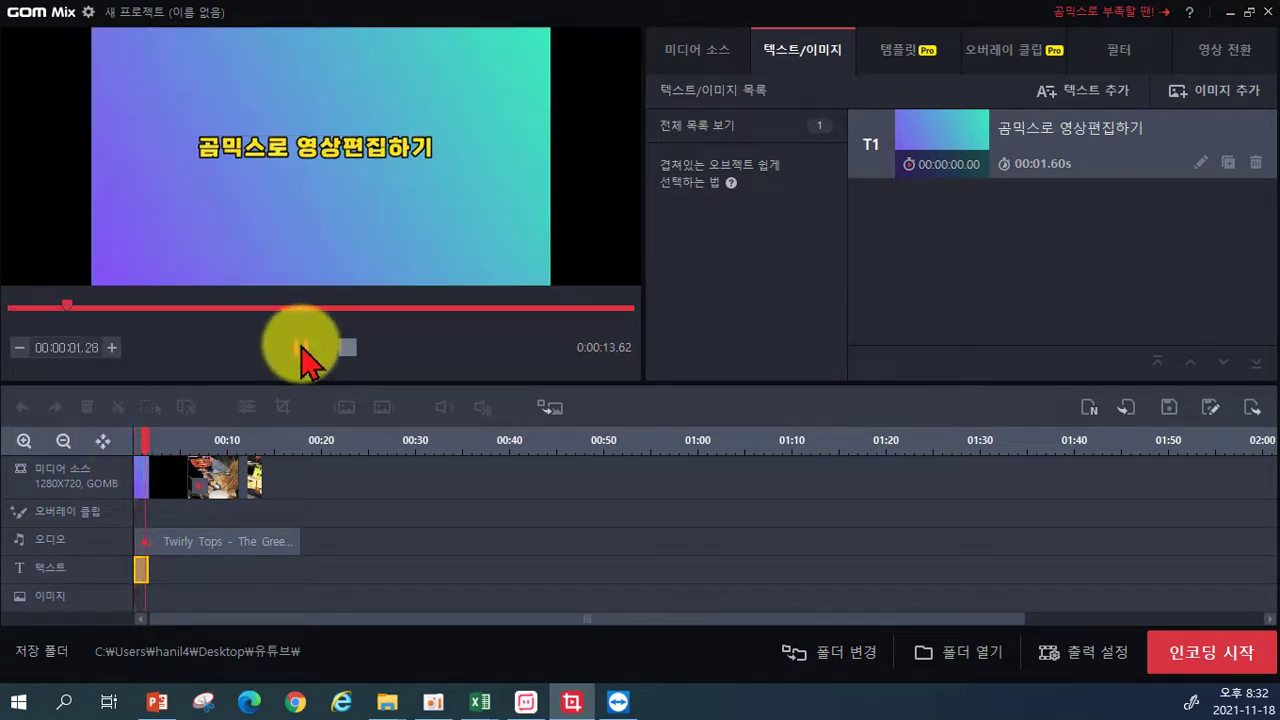
left_click(302, 347)
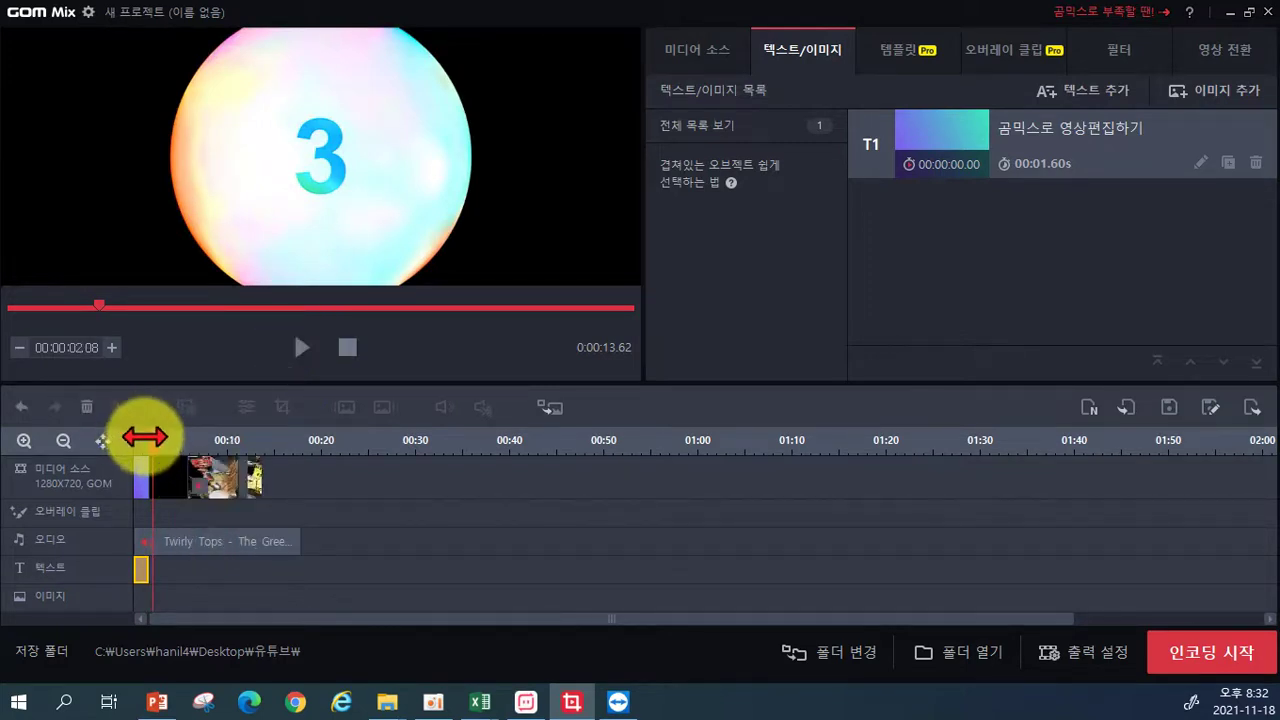
- Reopen the title for editing at the start of the timeline and set its font size to 72
left_click_drag(145, 438, 134, 440)
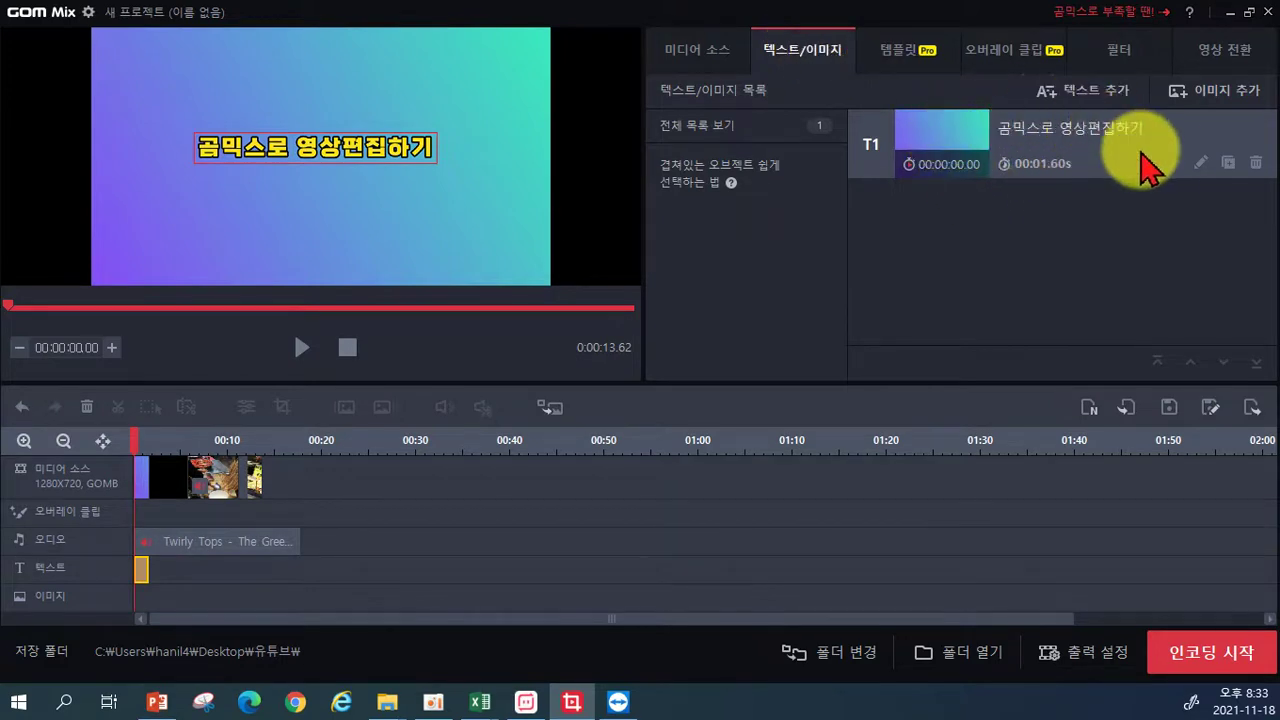
left_click(1203, 163)
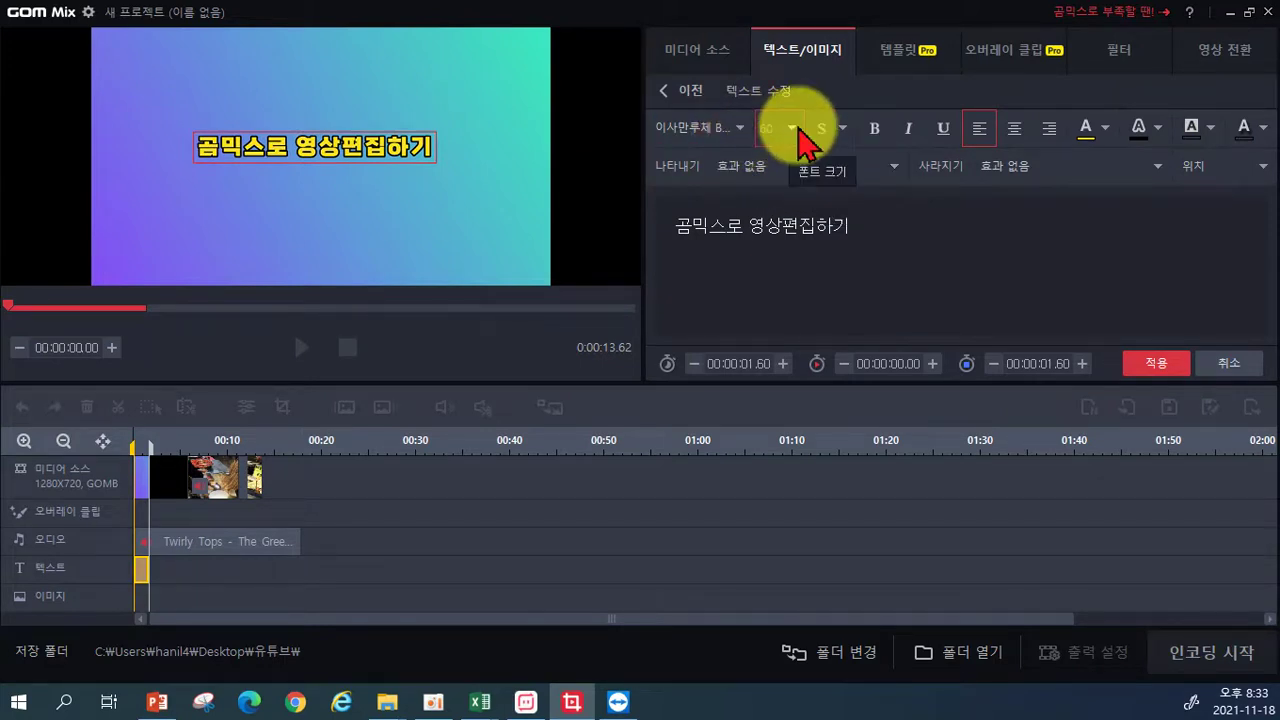
left_click(795, 128)
left_click(775, 380)
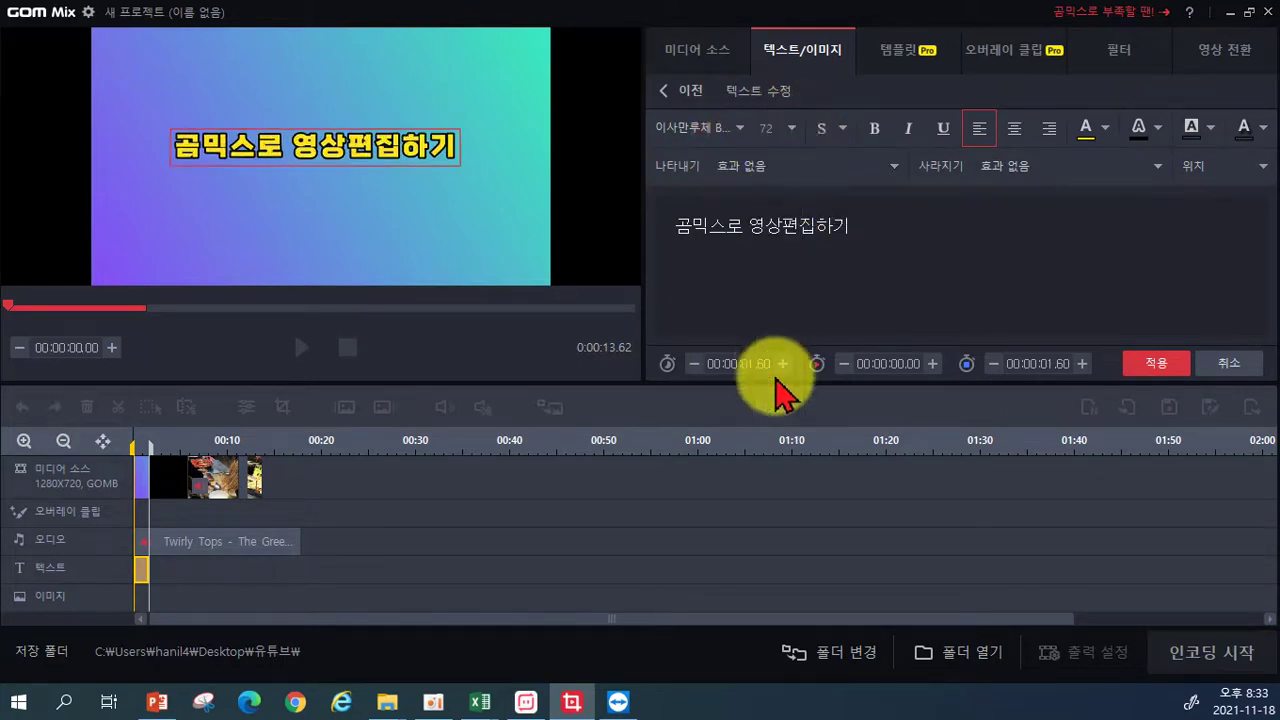
- Set the title's appearance effect to 서서히 커지면서 나타나기 and its disappearance effect to 서서히 작아지며 사라지기, and apply them
left_click(752, 168)
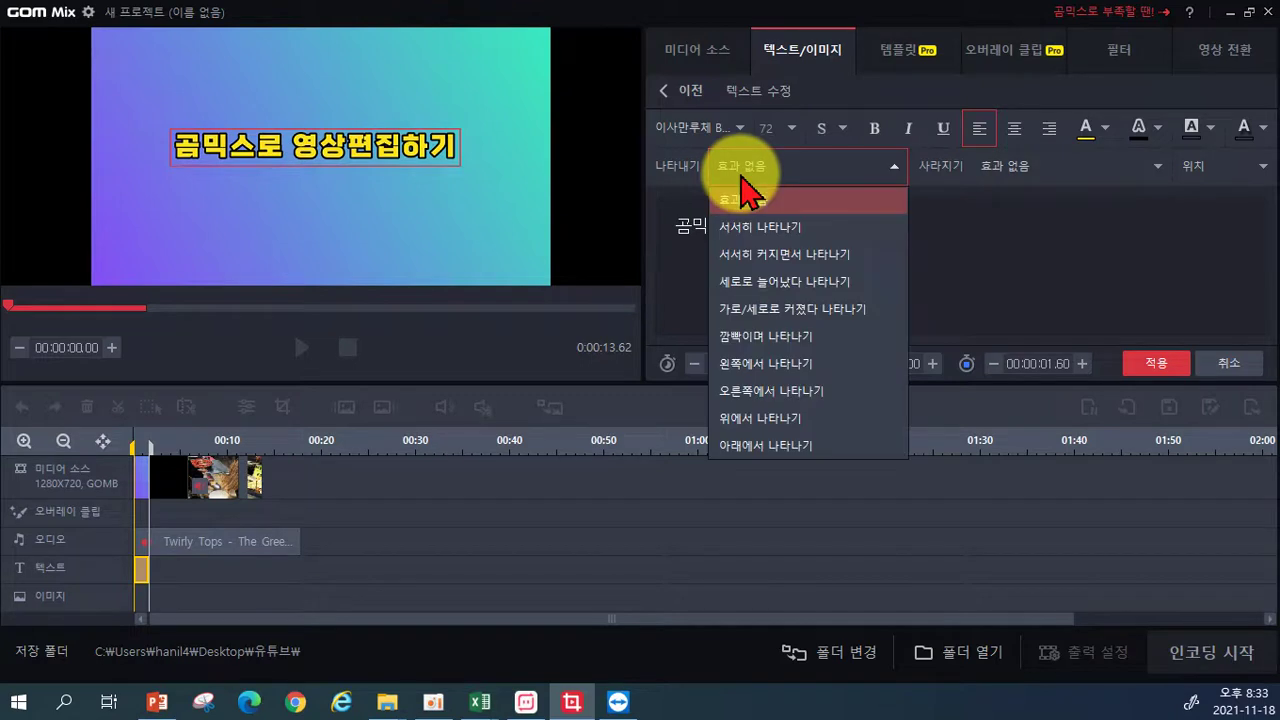
left_click(768, 254)
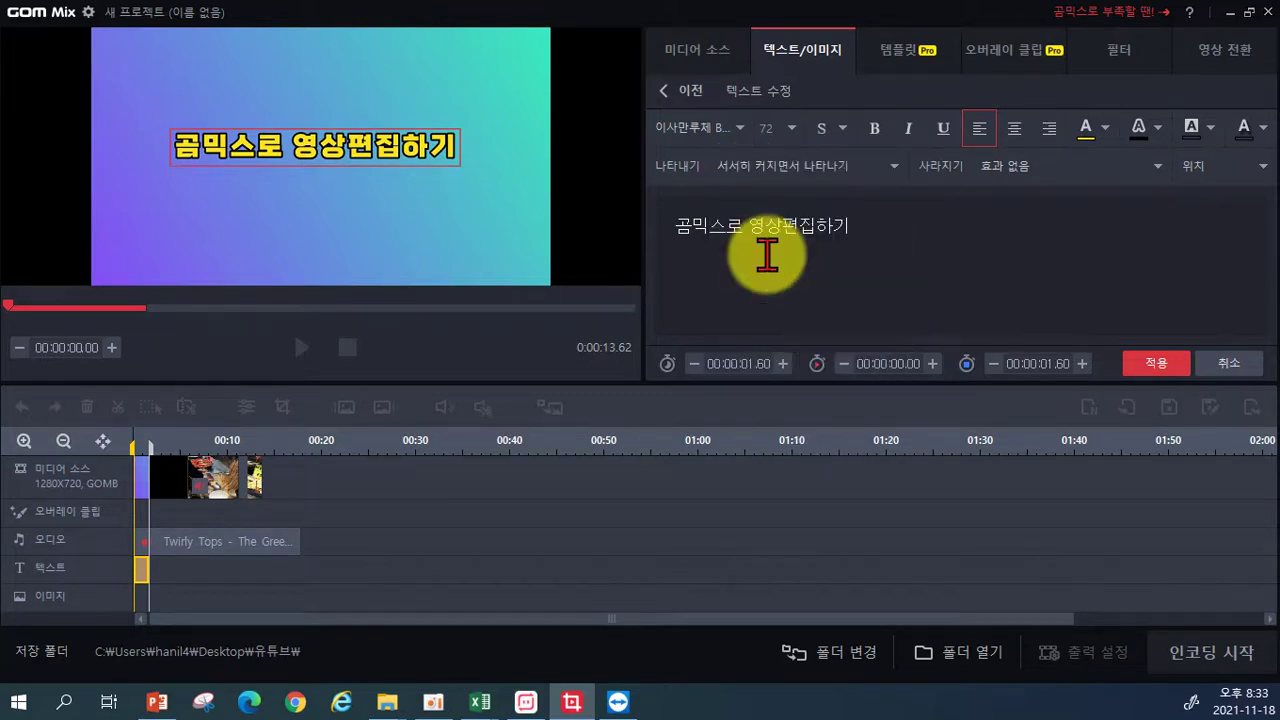
left_click(1060, 172)
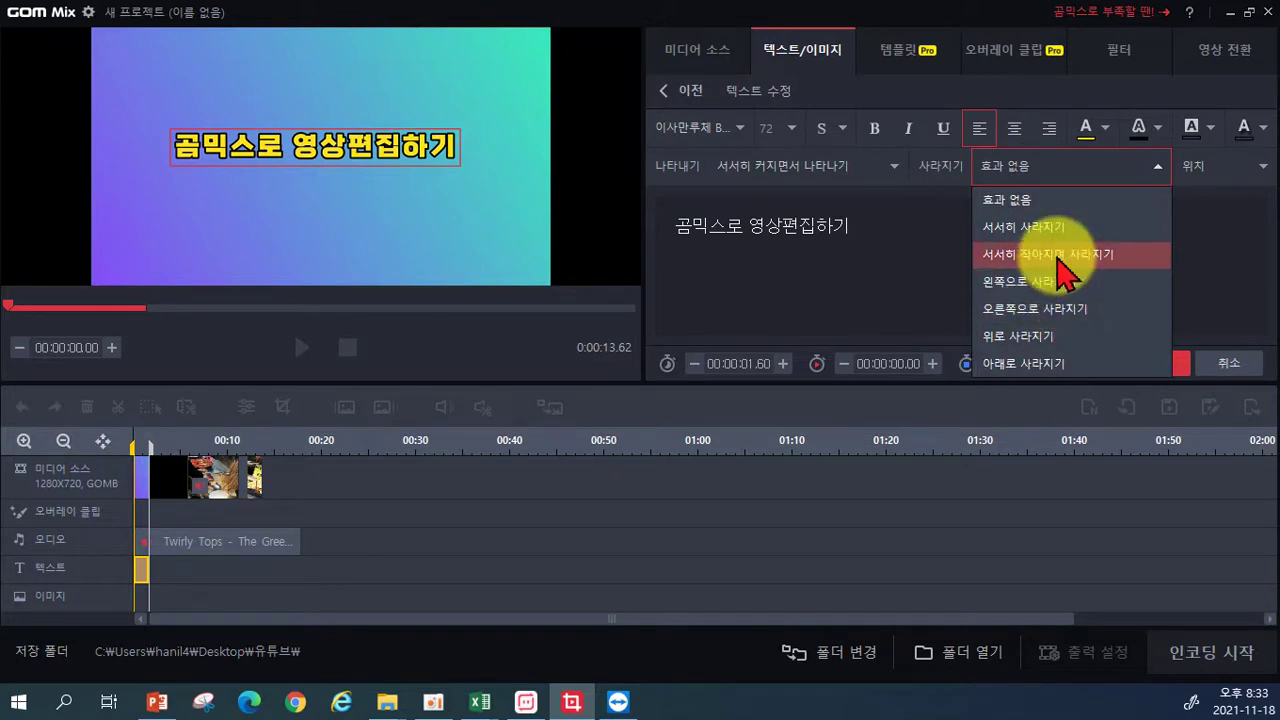
left_click(1062, 256)
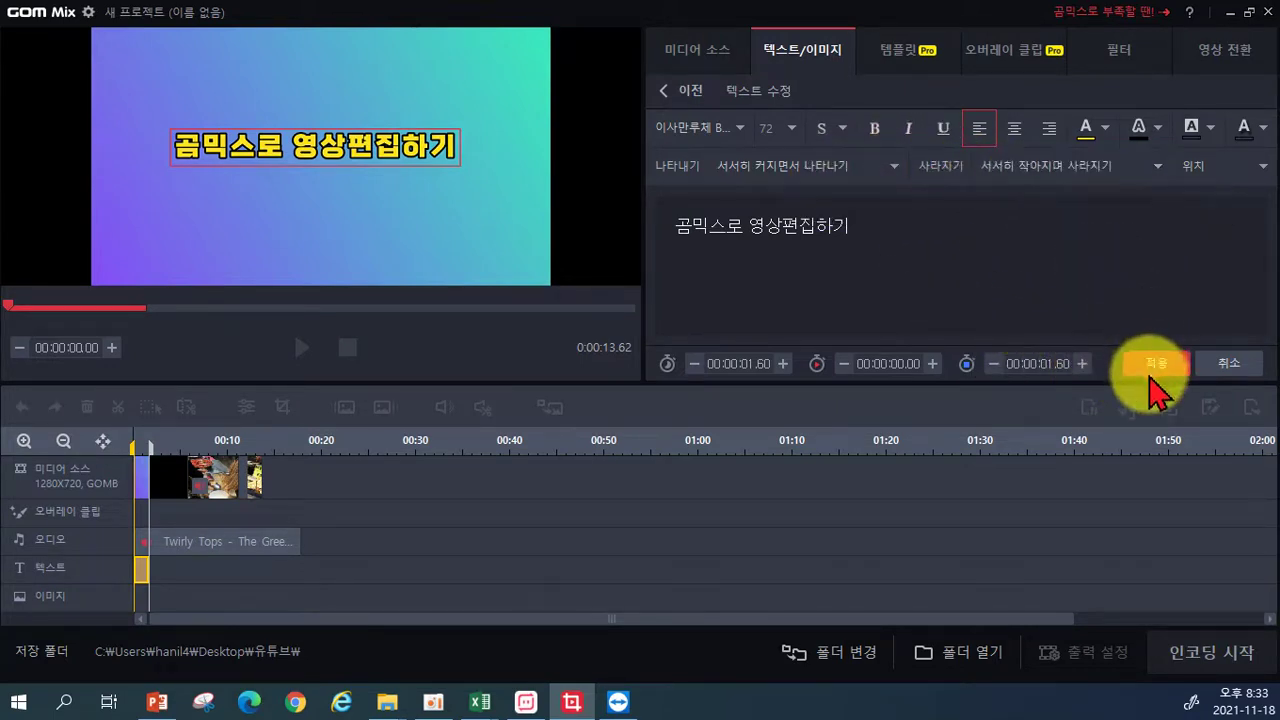
left_click(1152, 370)
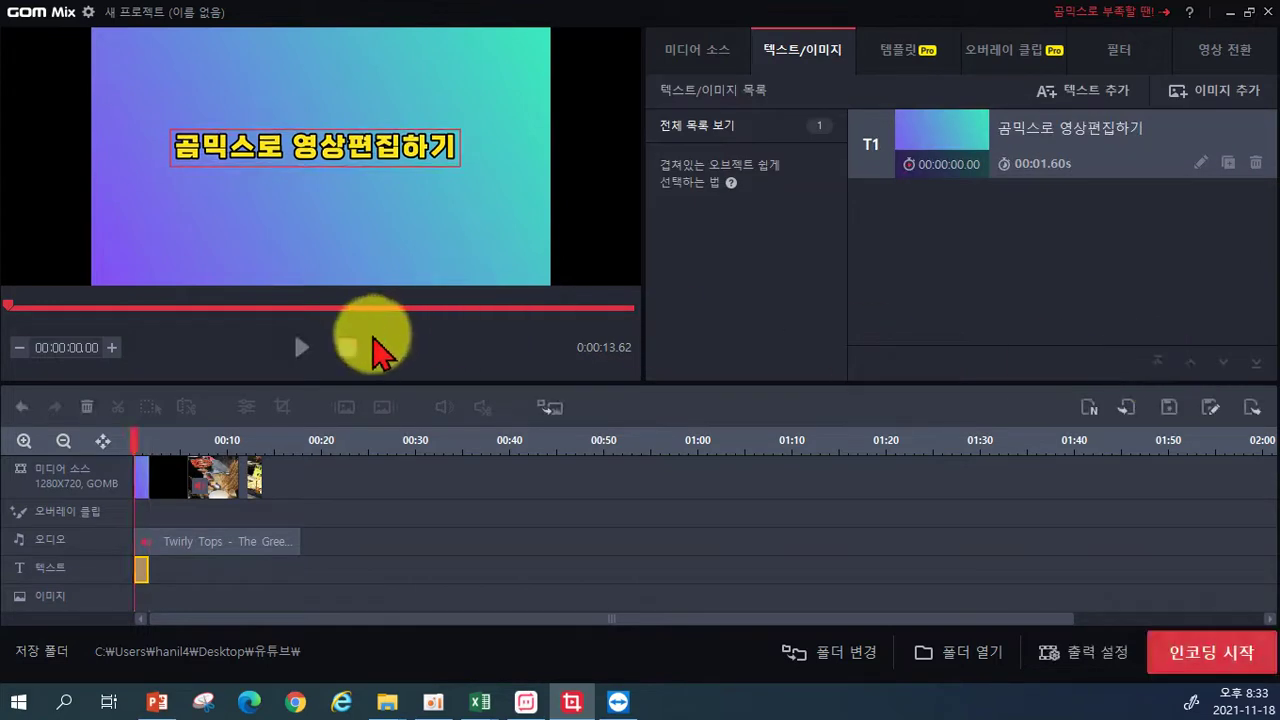
- Preview the animated title from the beginning into the countdown clip
left_click(297, 348)
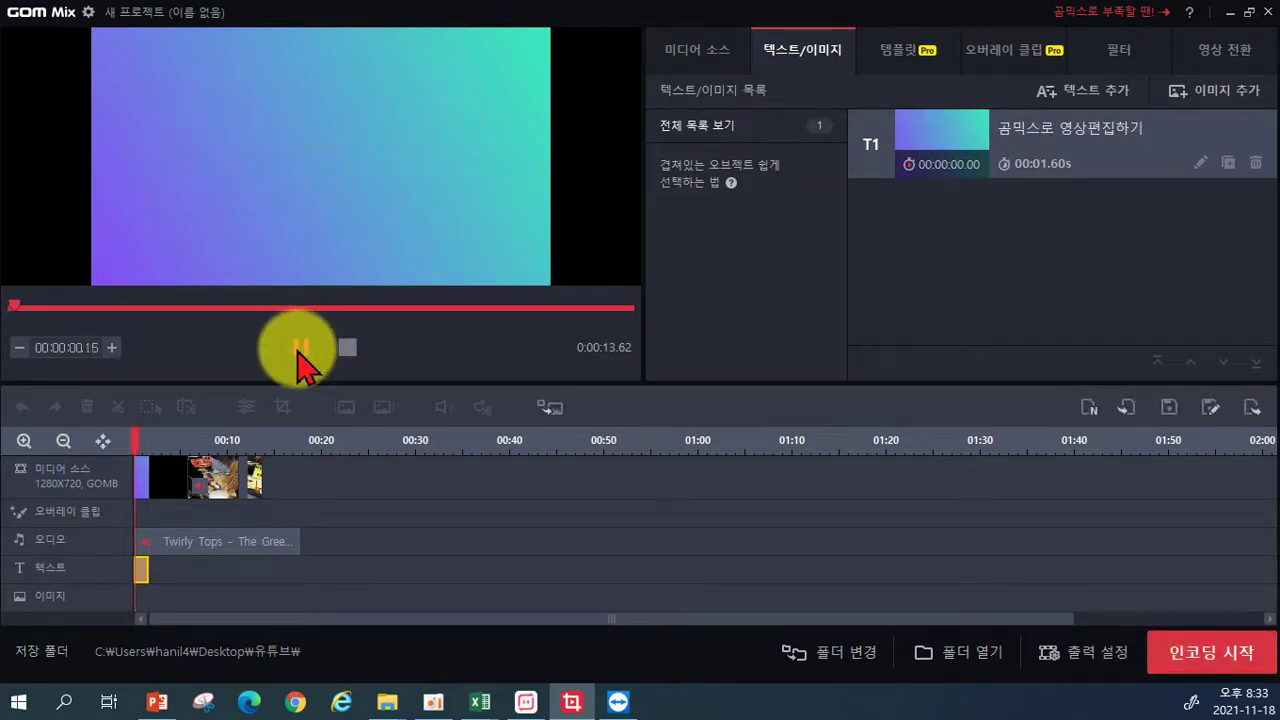
left_click(299, 350)
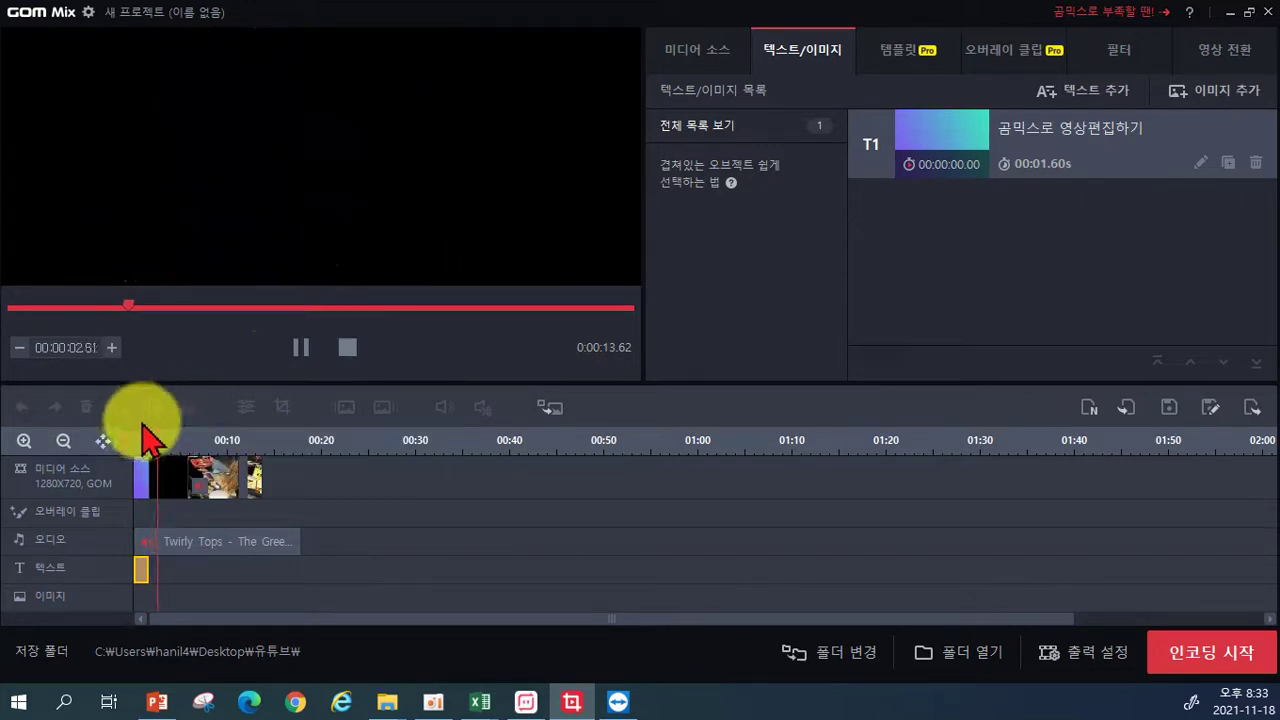
left_click(294, 349)
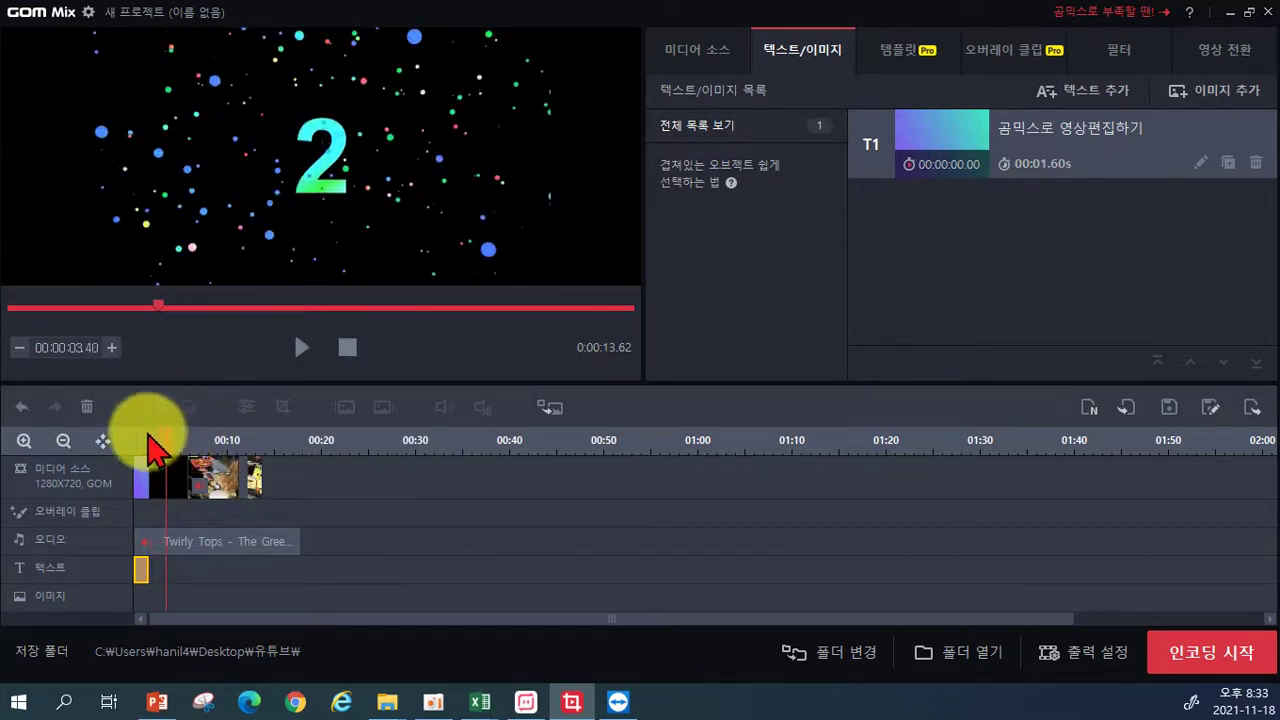
- Reopen the opening title for editing, set its disappearance effect to 효과 없음, and apply the change
left_click(143, 443)
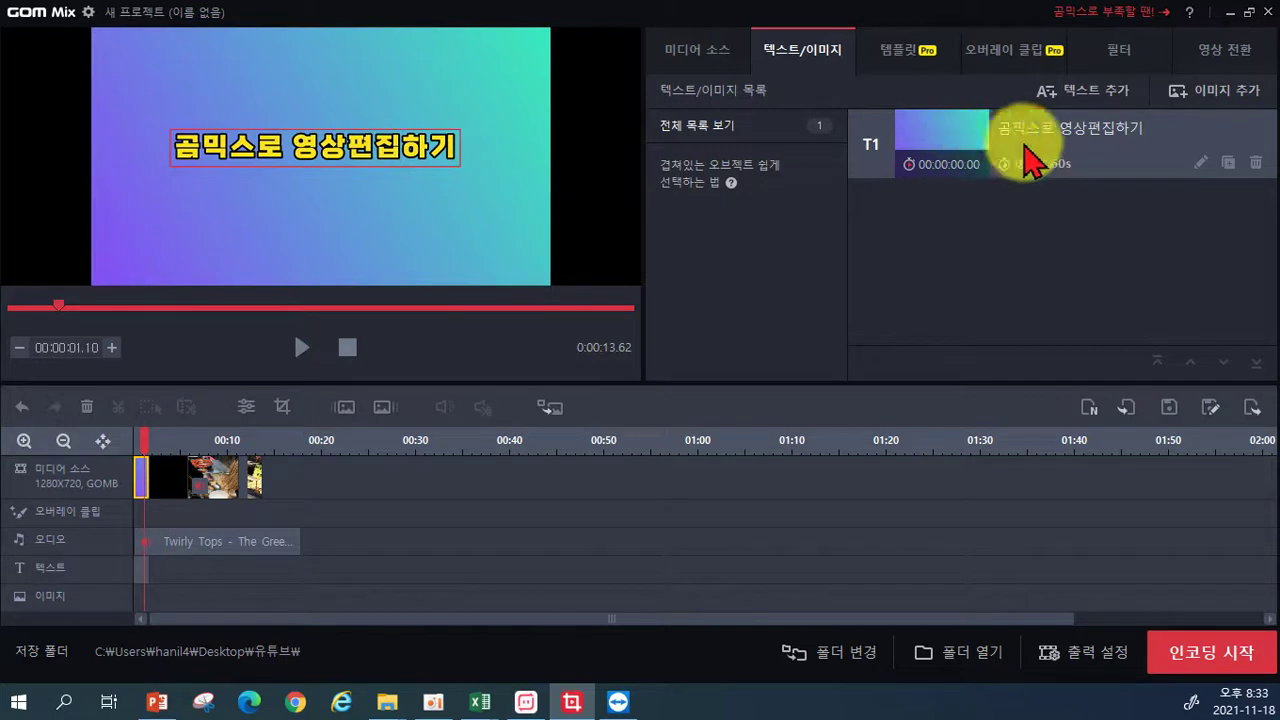
left_click(1095, 170)
left_click(1196, 160)
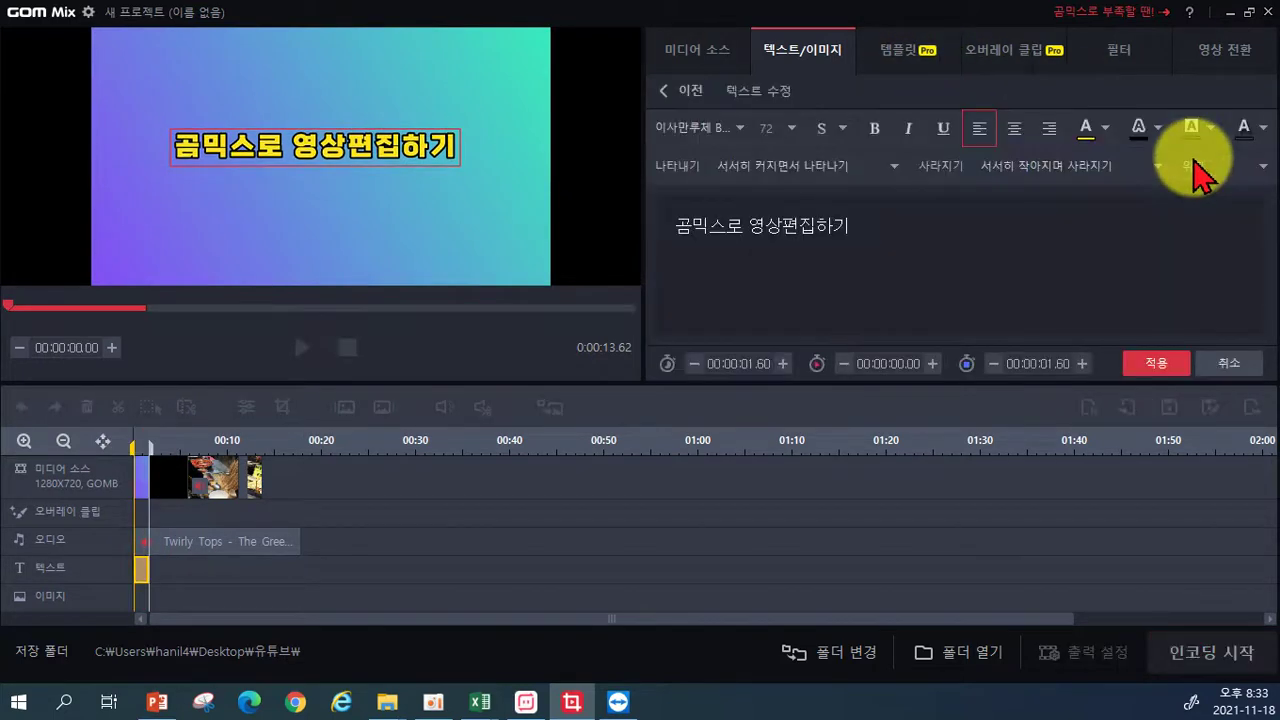
left_click(1000, 167)
left_click(1003, 202)
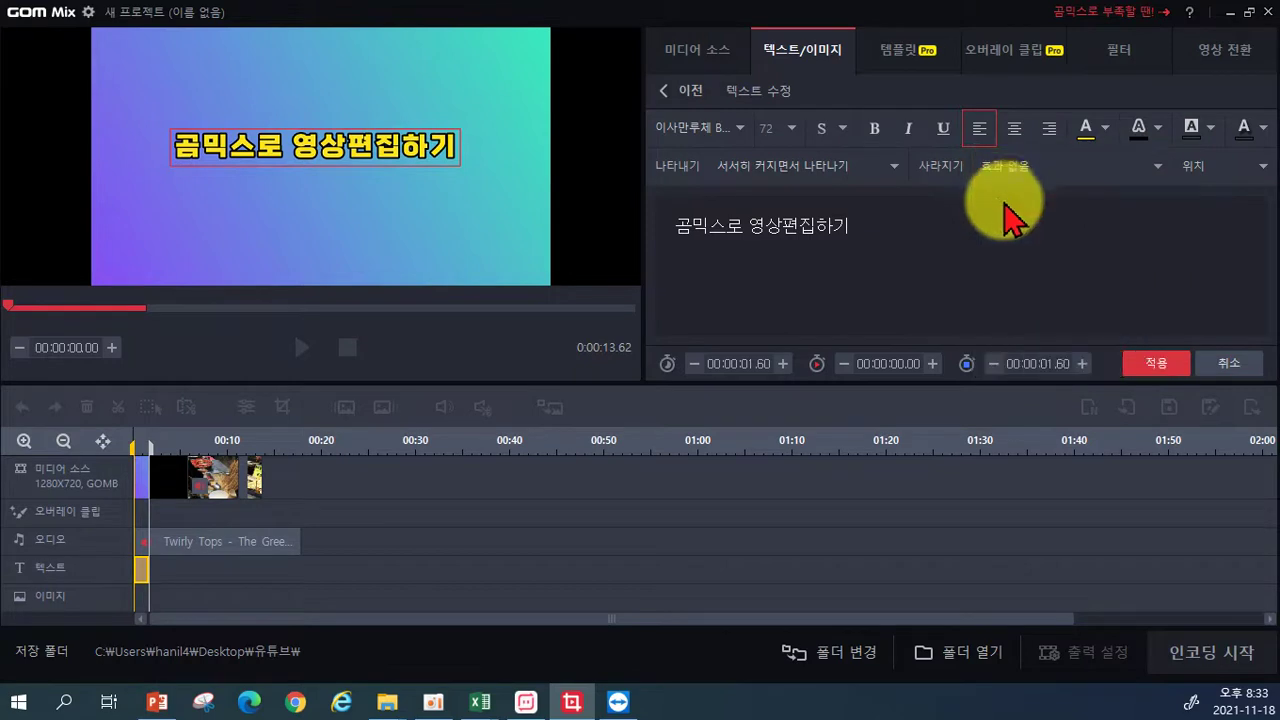
left_click(1140, 364)
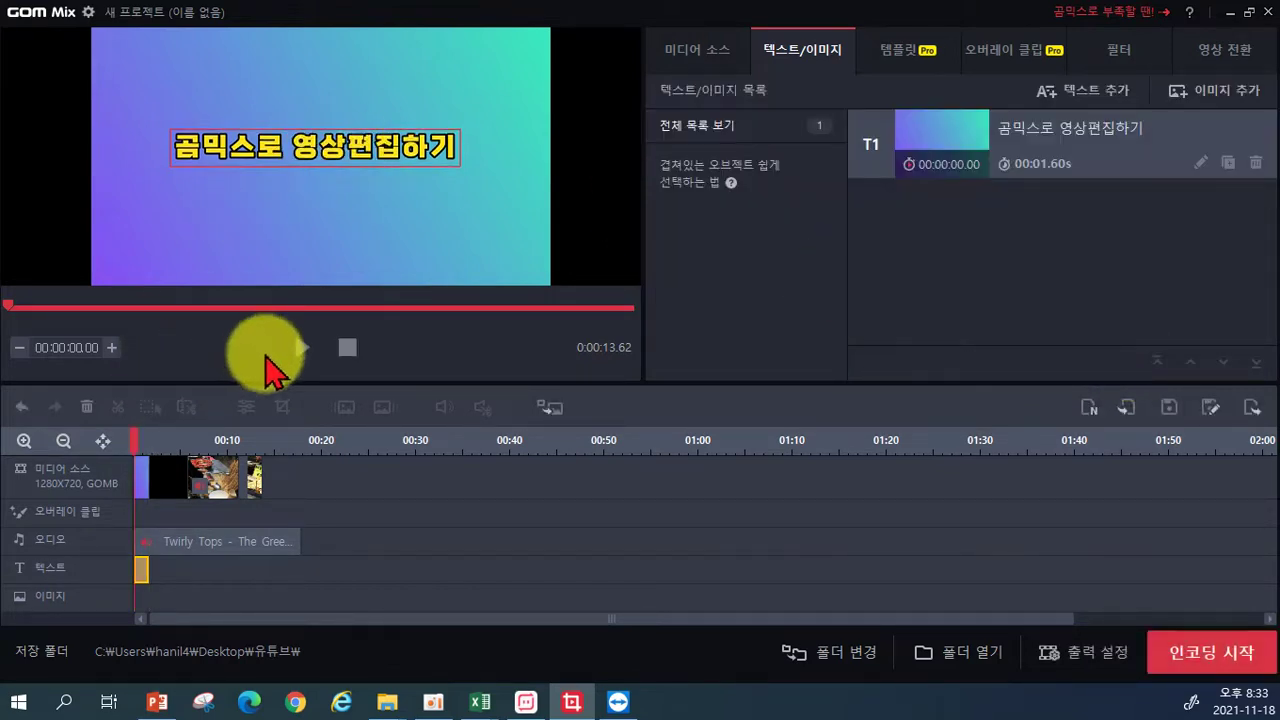
- Play the project from the beginning into the first market clip, and scrub back to the opening
left_click(299, 346)
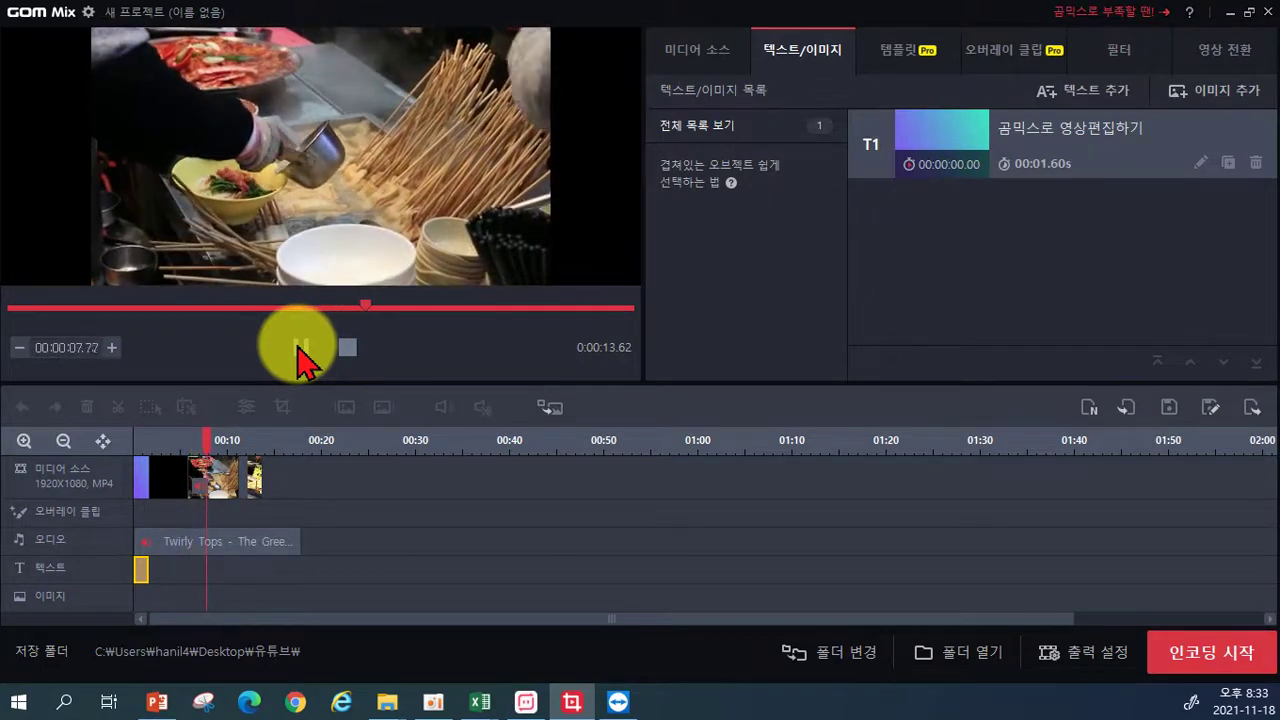
left_click(300, 347)
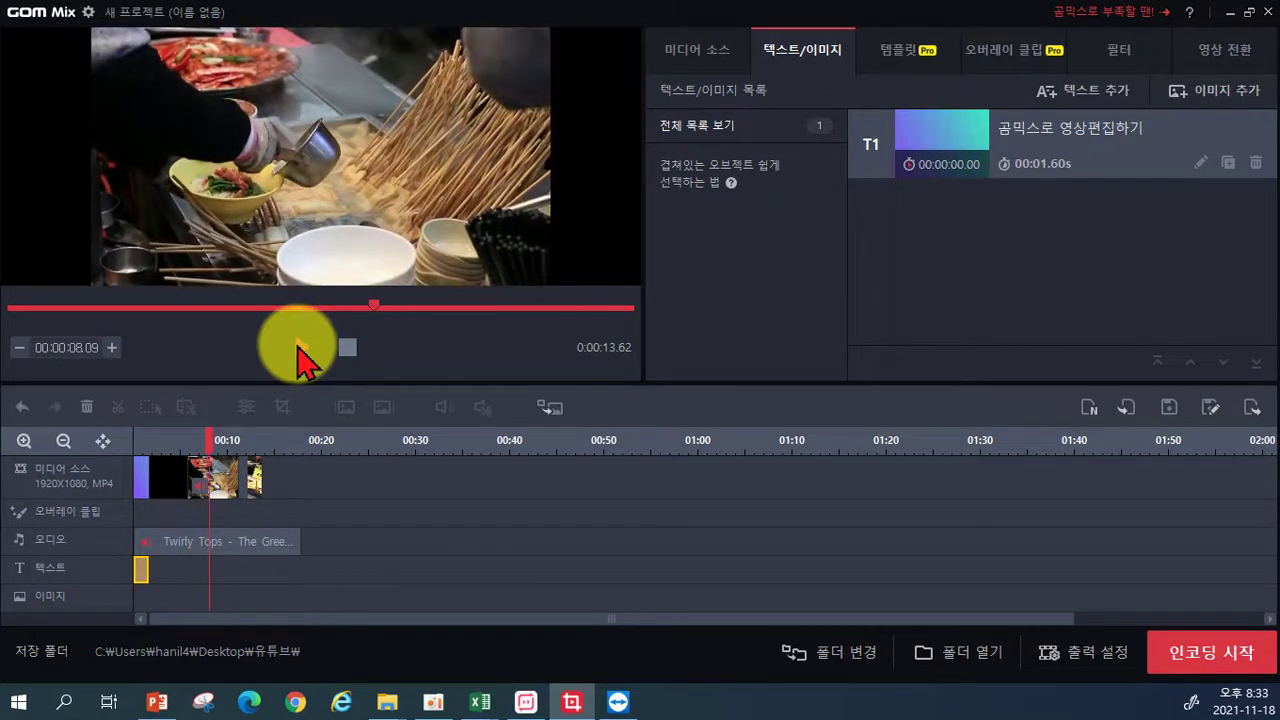
left_click(193, 440)
left_click_drag(193, 441, 141, 444)
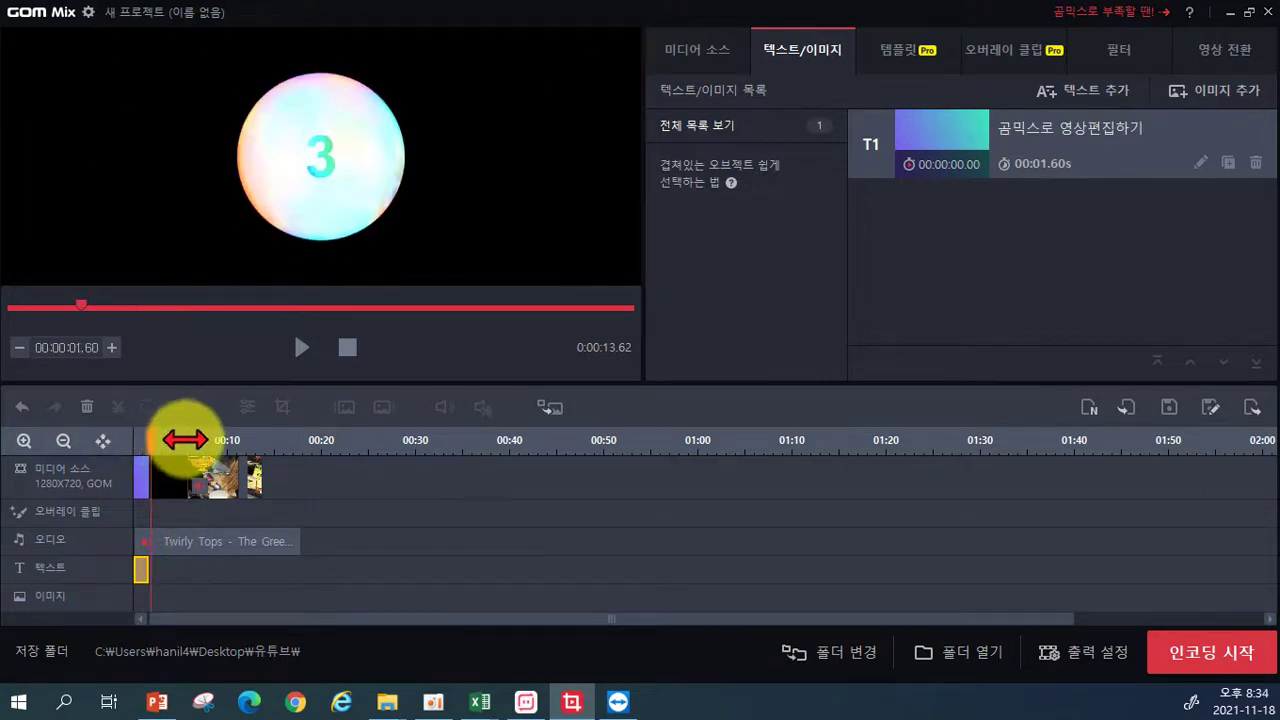
- Add a new text over the first market clip, starting at 00:00:06.30 and ending at 00:00:08.90
left_click(199, 440)
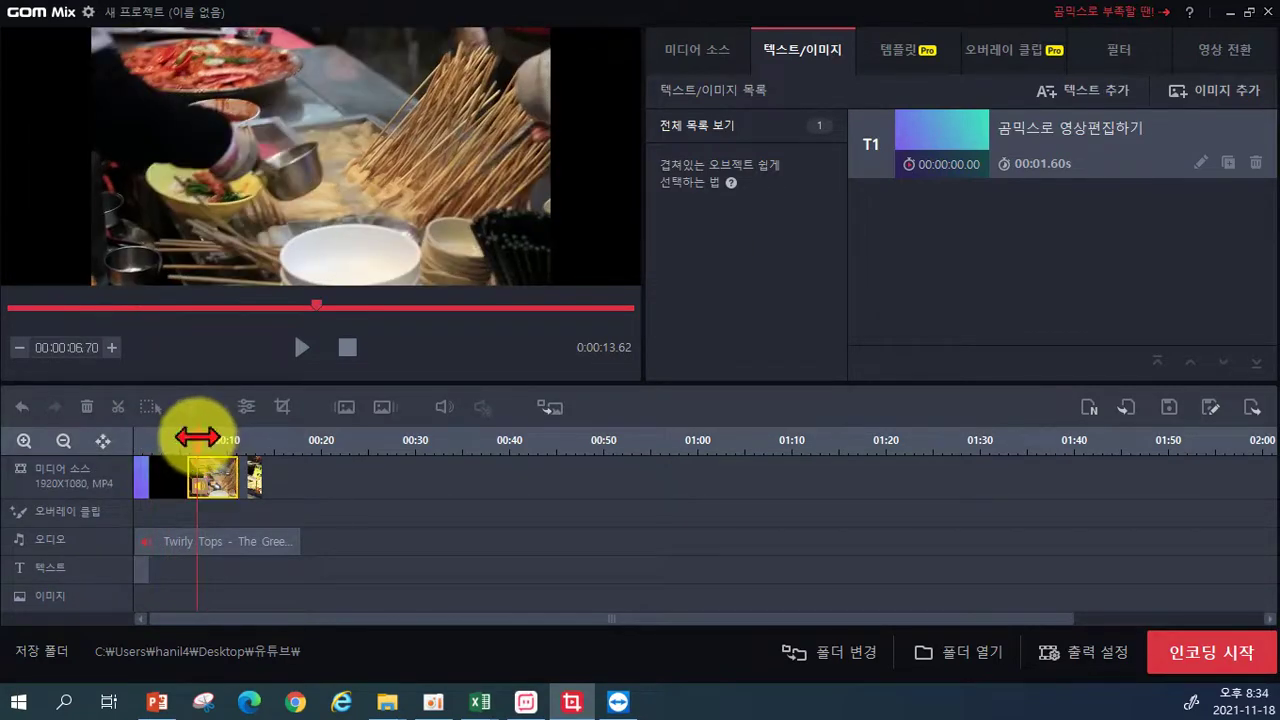
left_click_drag(190, 438, 189, 438)
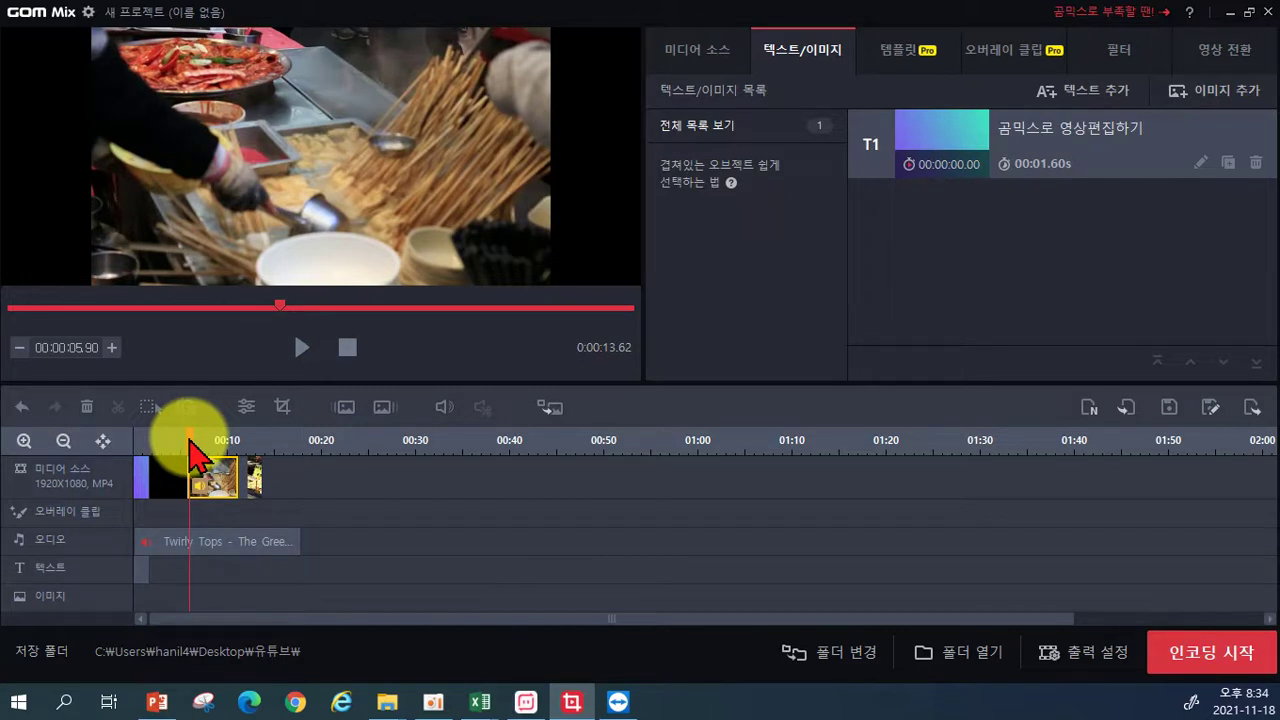
left_click_drag(189, 437, 192, 438)
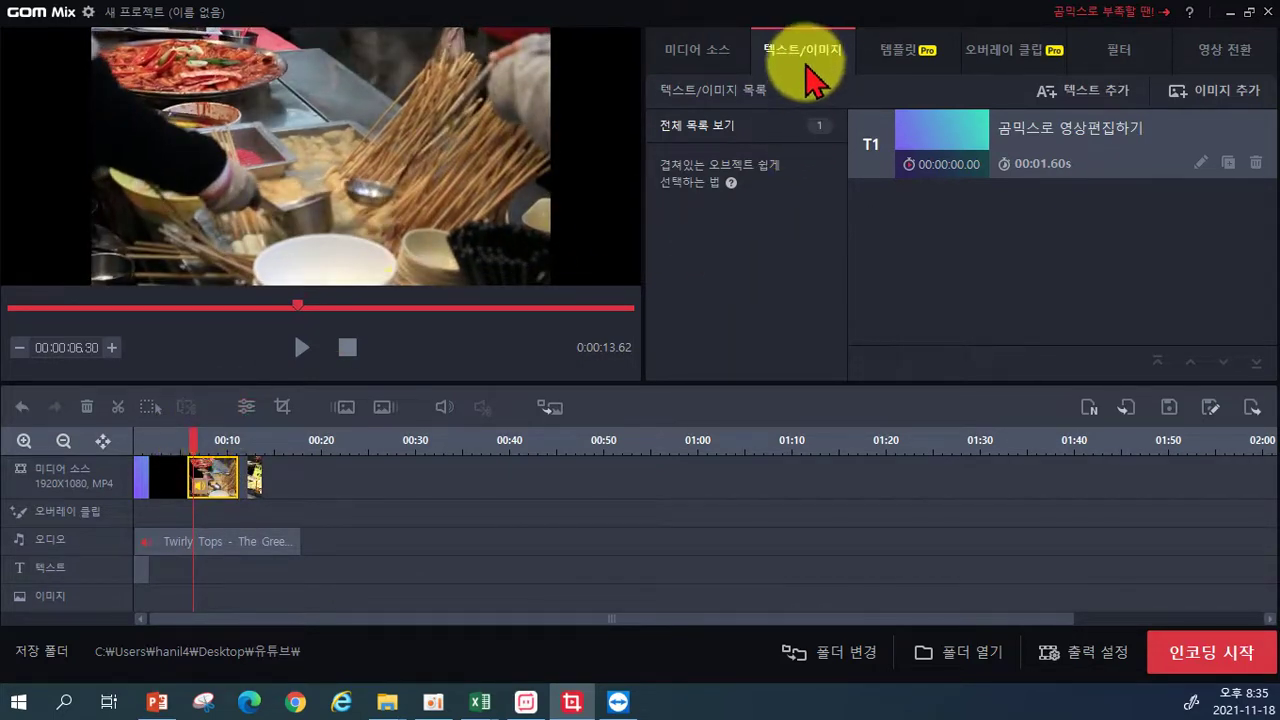
left_click(1084, 96)
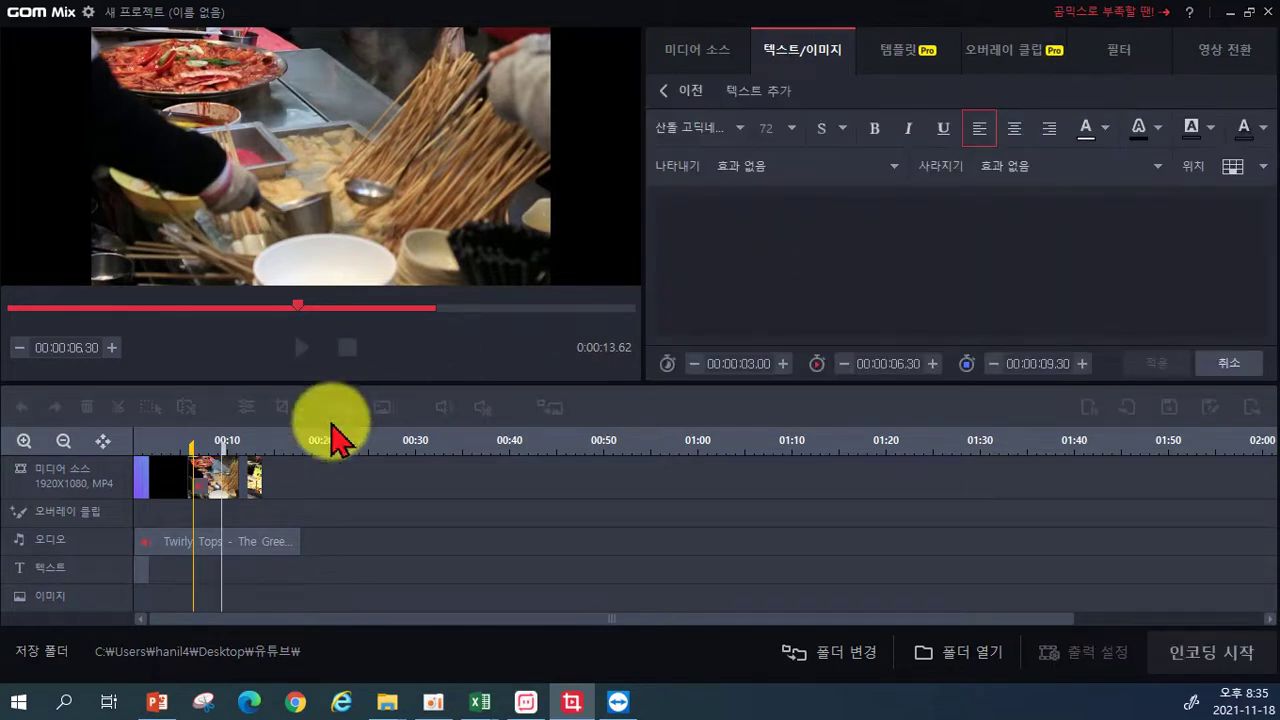
left_click_drag(224, 446, 216, 448)
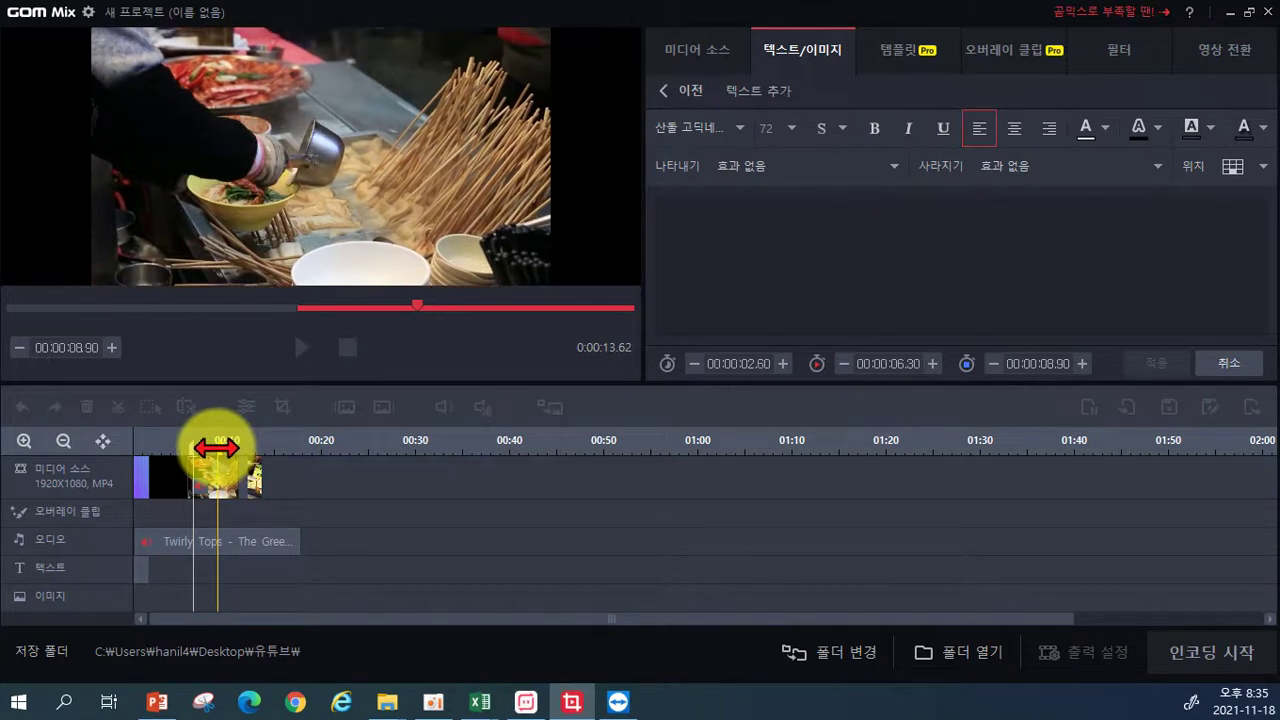
- Enter the caption 우리나라 전통시장 and move it down towards the lower edge of the picture
left_click(748, 250)
type("우")
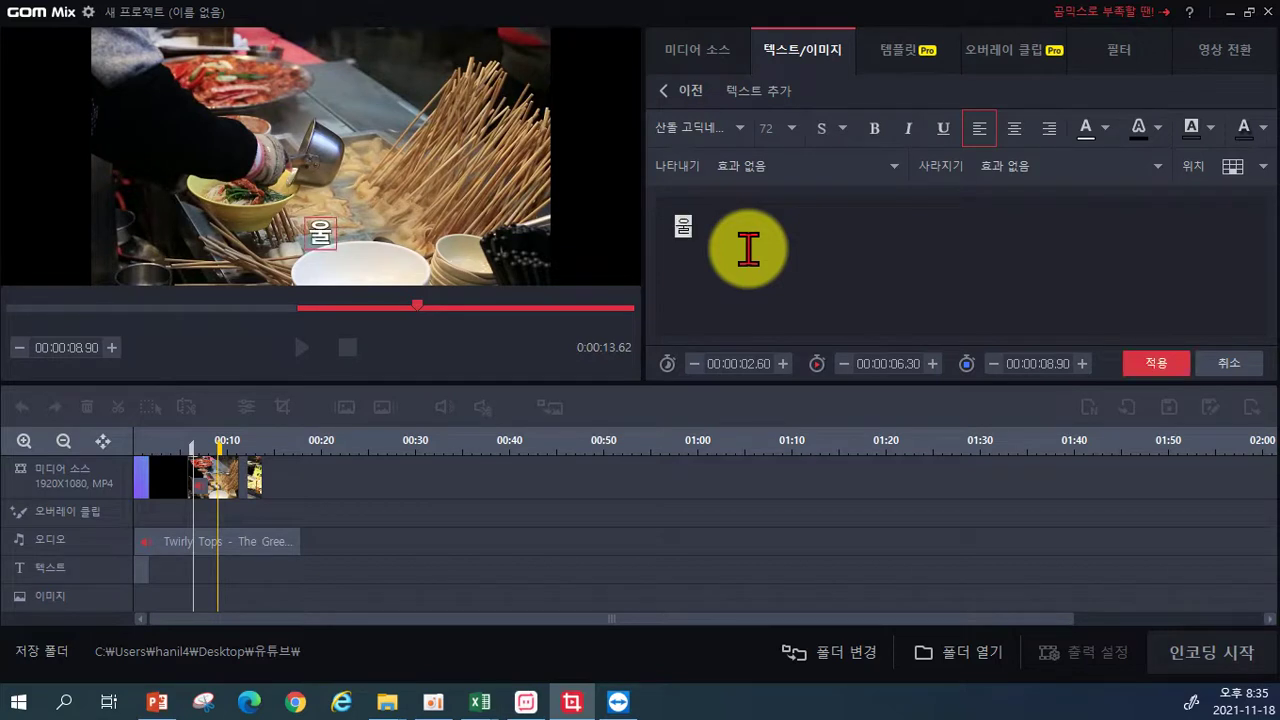
type("리나라 전통시장")
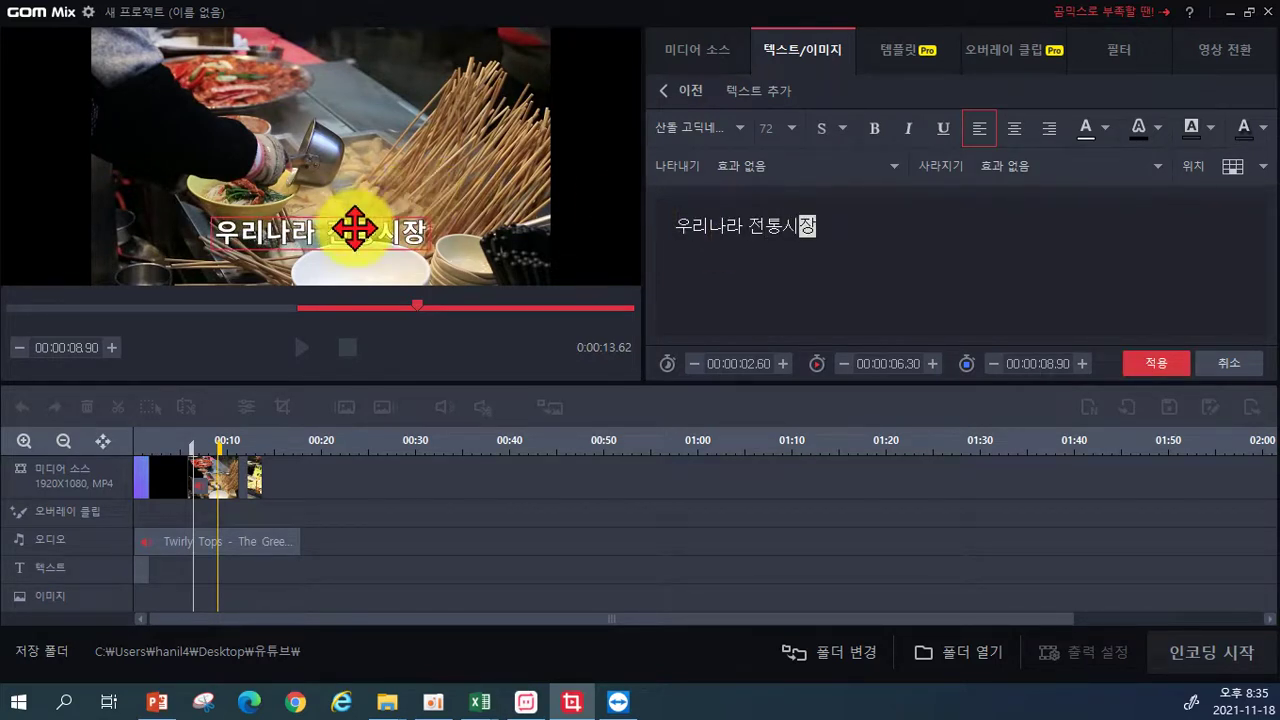
left_click_drag(353, 228, 353, 252)
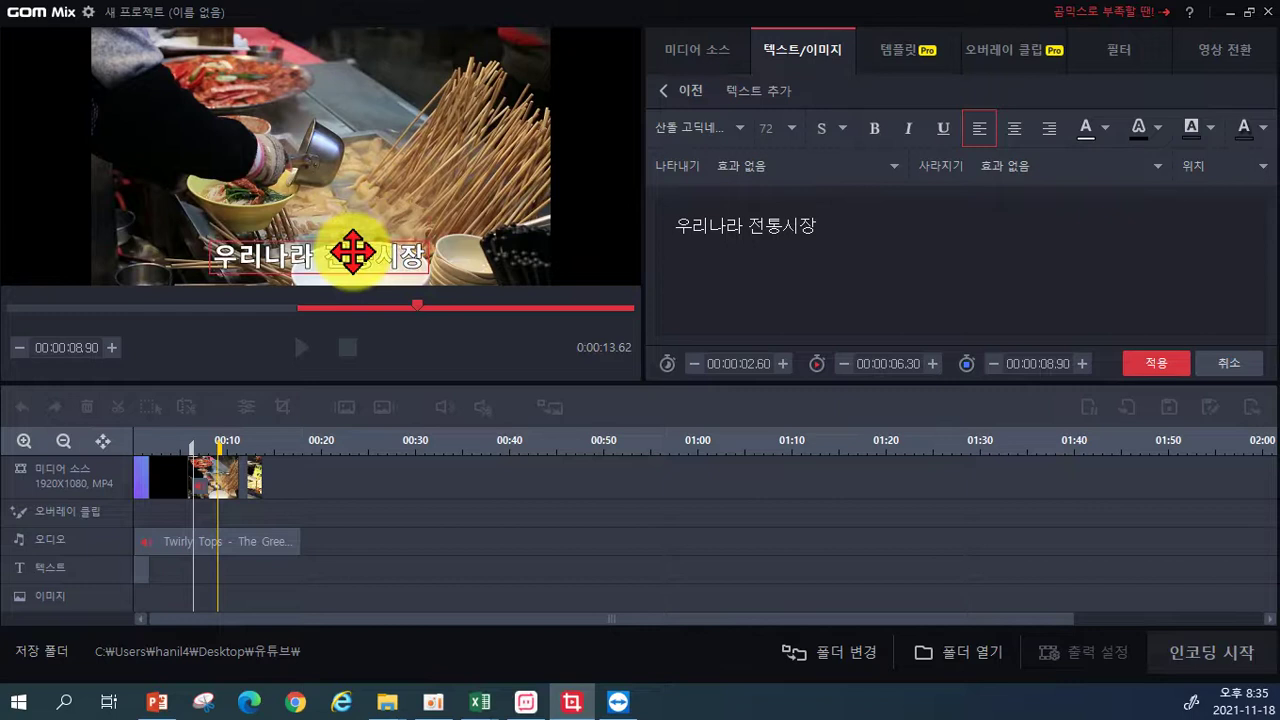
- Set the caption's font size to 40 and shift it slightly lower in the picture
left_click(791, 127)
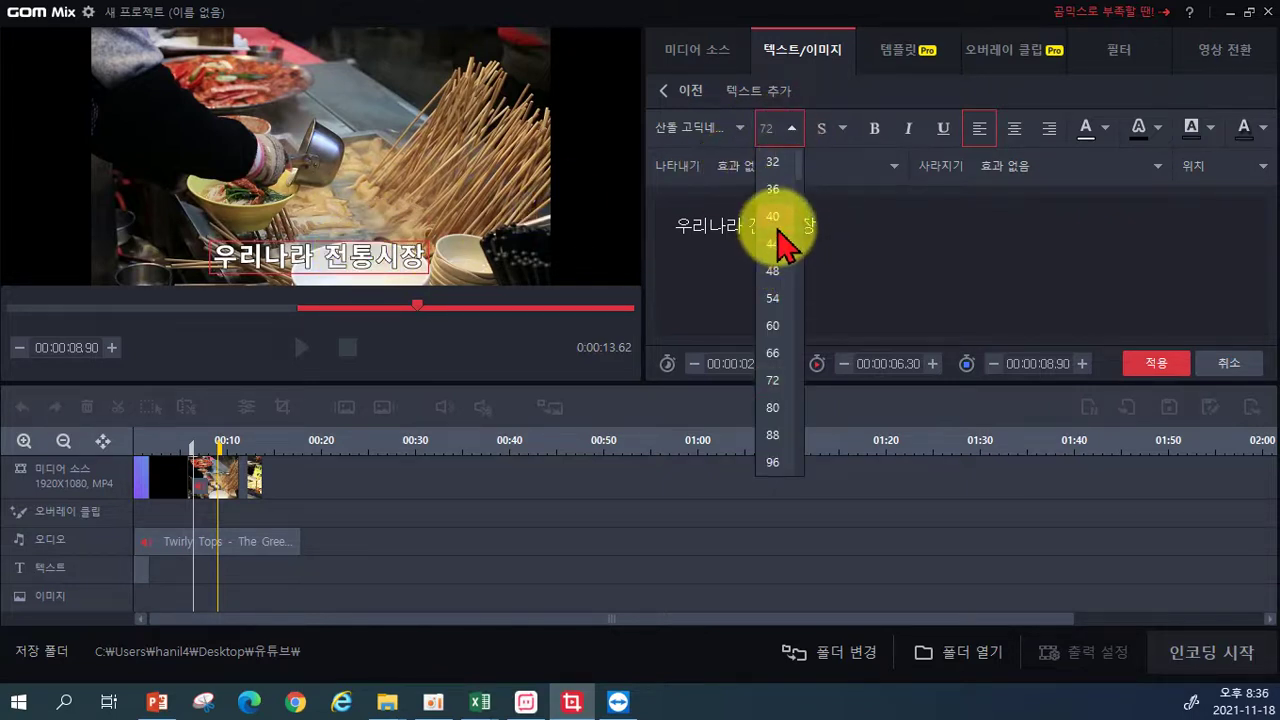
left_click(777, 222)
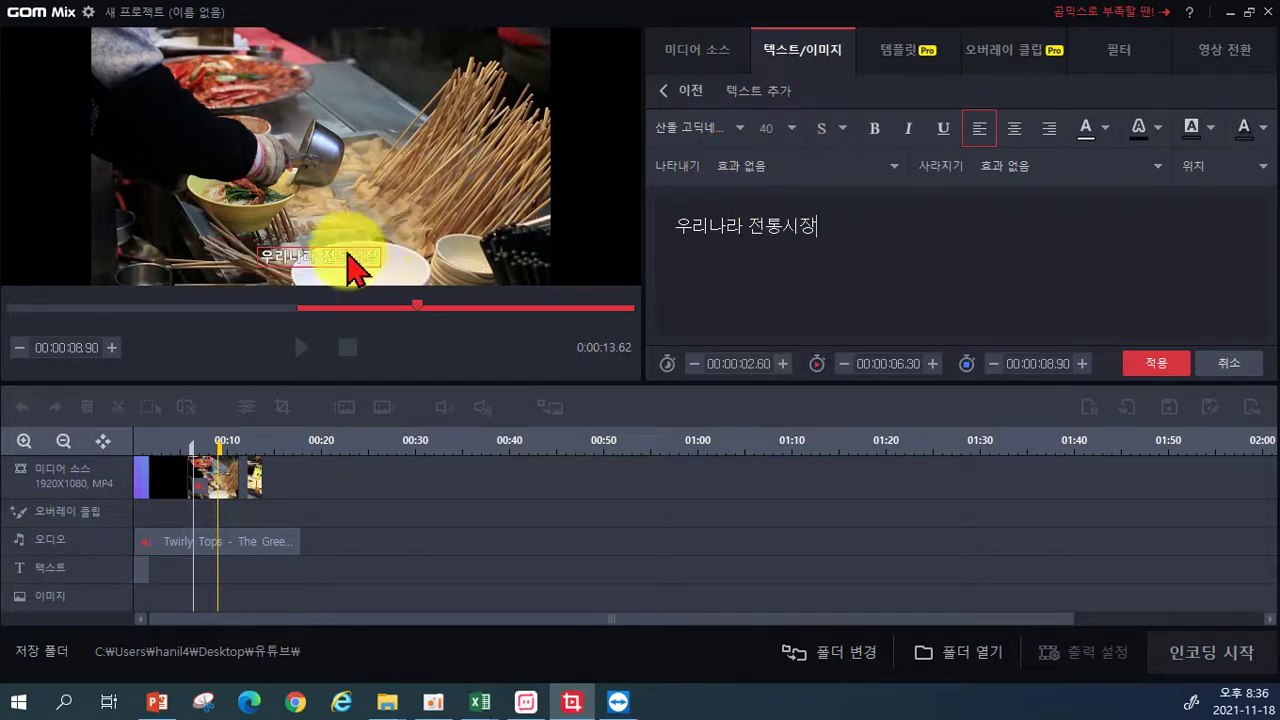
left_click_drag(342, 263, 344, 259)
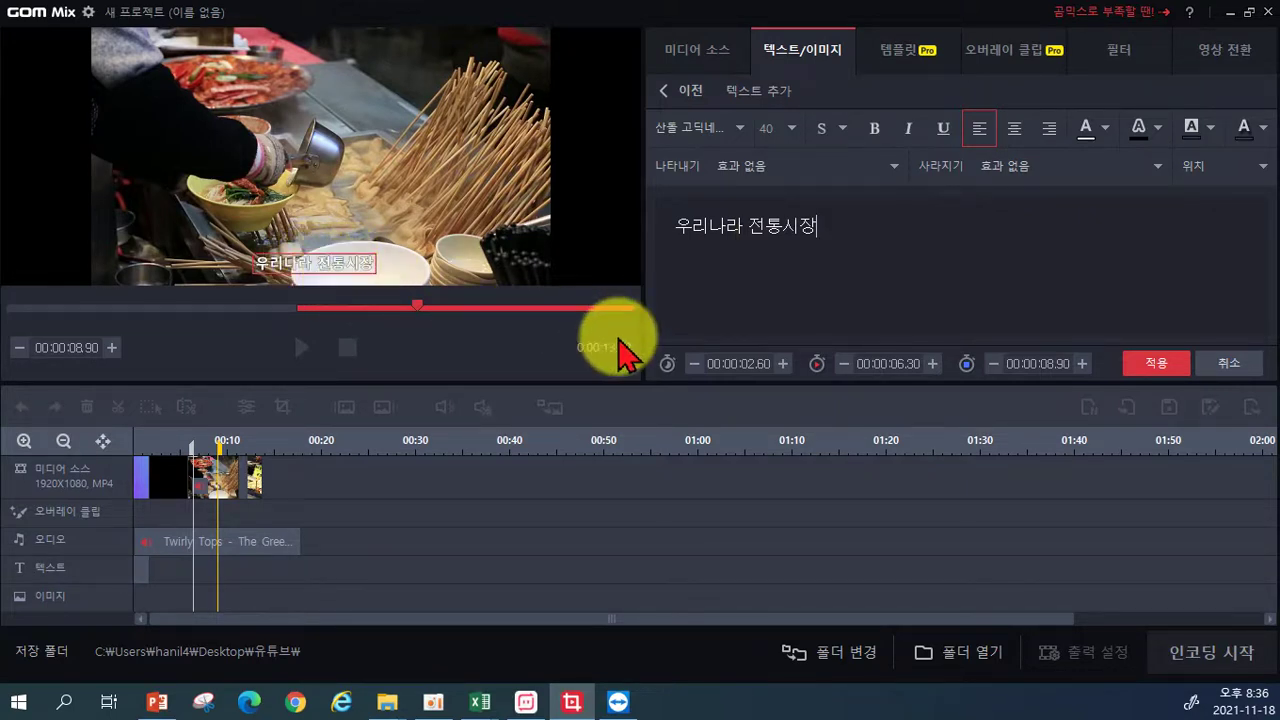
- Increase the thickness of the caption's outline
left_click(1158, 127)
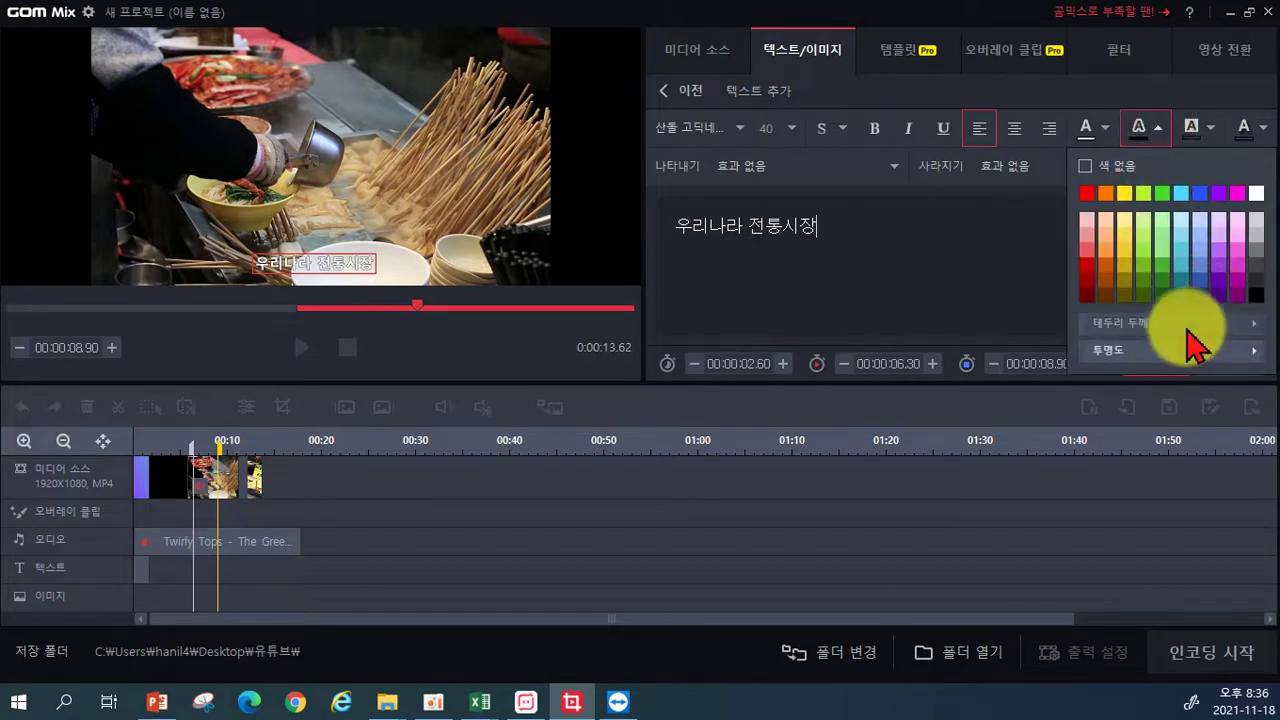
mouse_move(1143, 352)
left_click(993, 441)
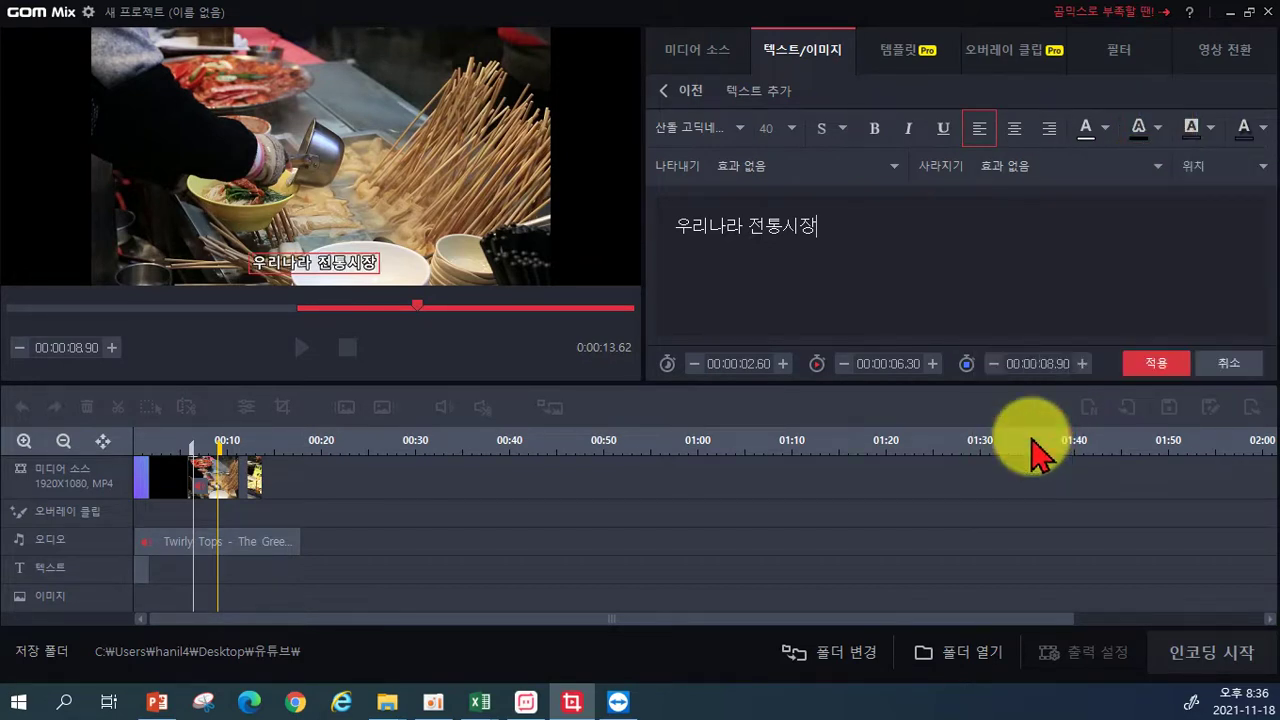
- Adjust the caption's shadow options and set the shadow colour to black
left_click(1250, 128)
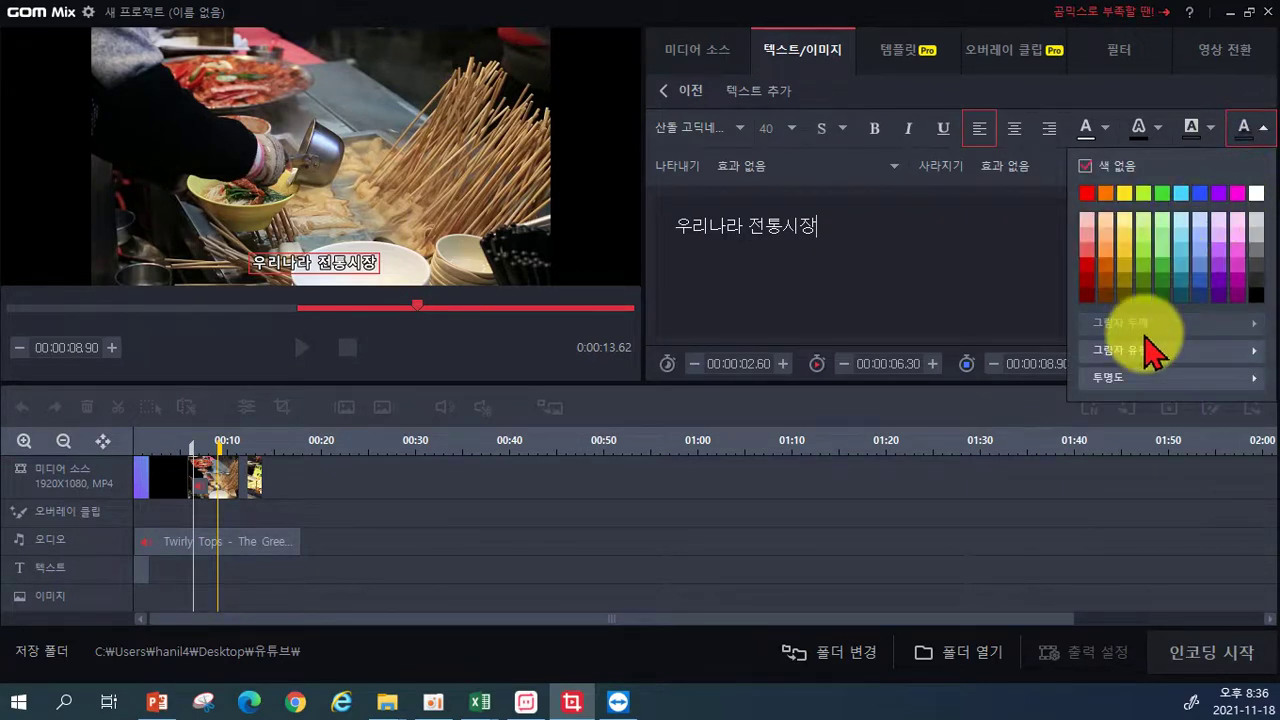
mouse_move(1152, 350)
left_click(1045, 423)
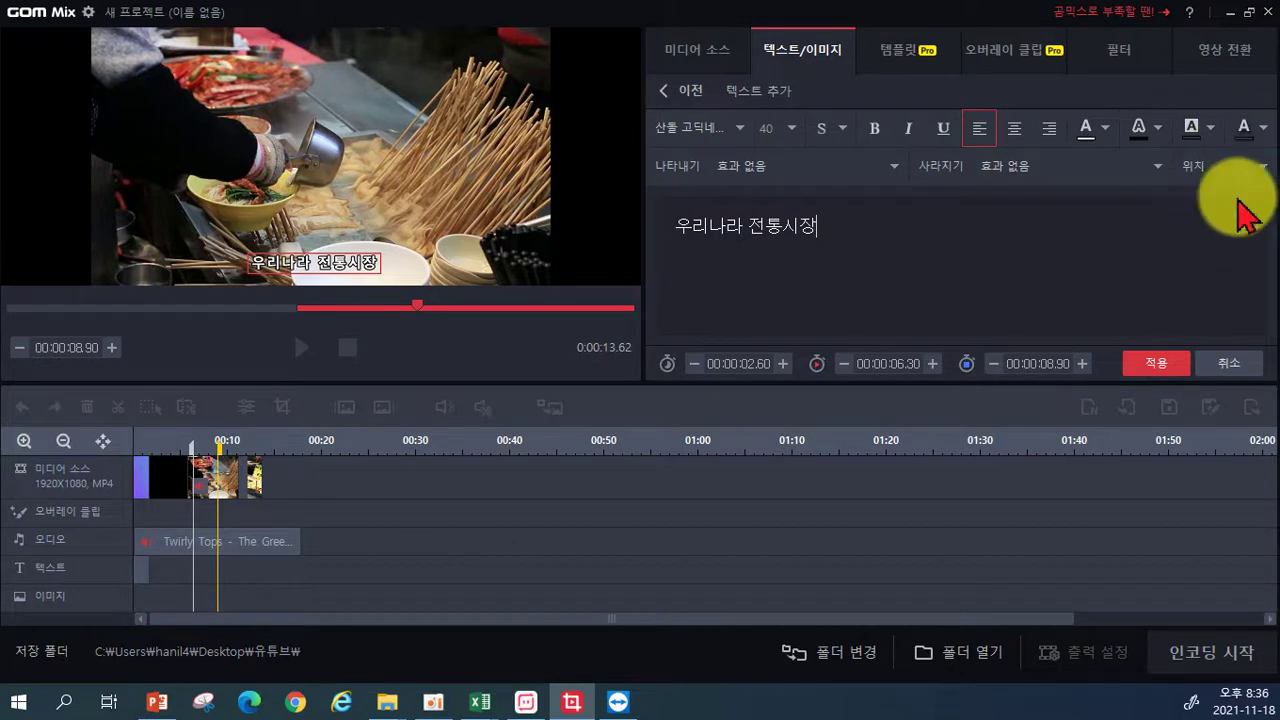
left_click(1263, 130)
left_click(1258, 305)
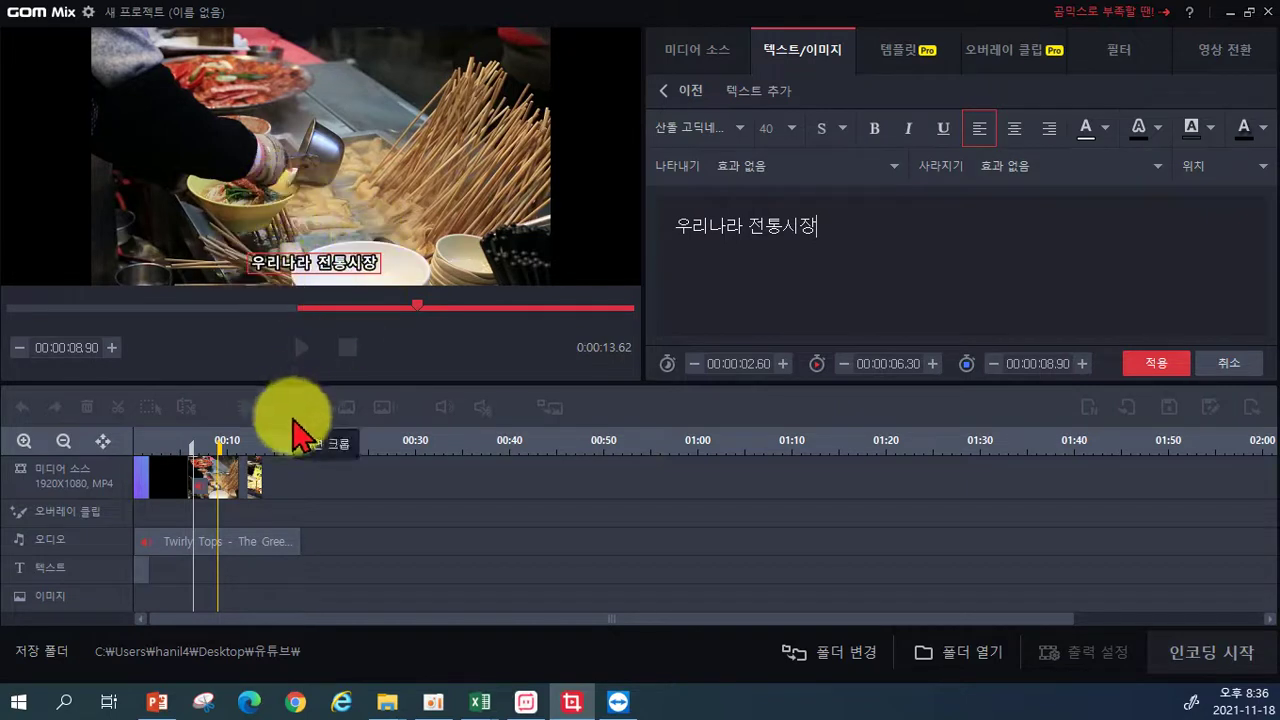
- Shorten the caption's duration to 2.50 seconds, ending at 00:00:08.80, and apply it to the project
left_click_drag(220, 454, 215, 455)
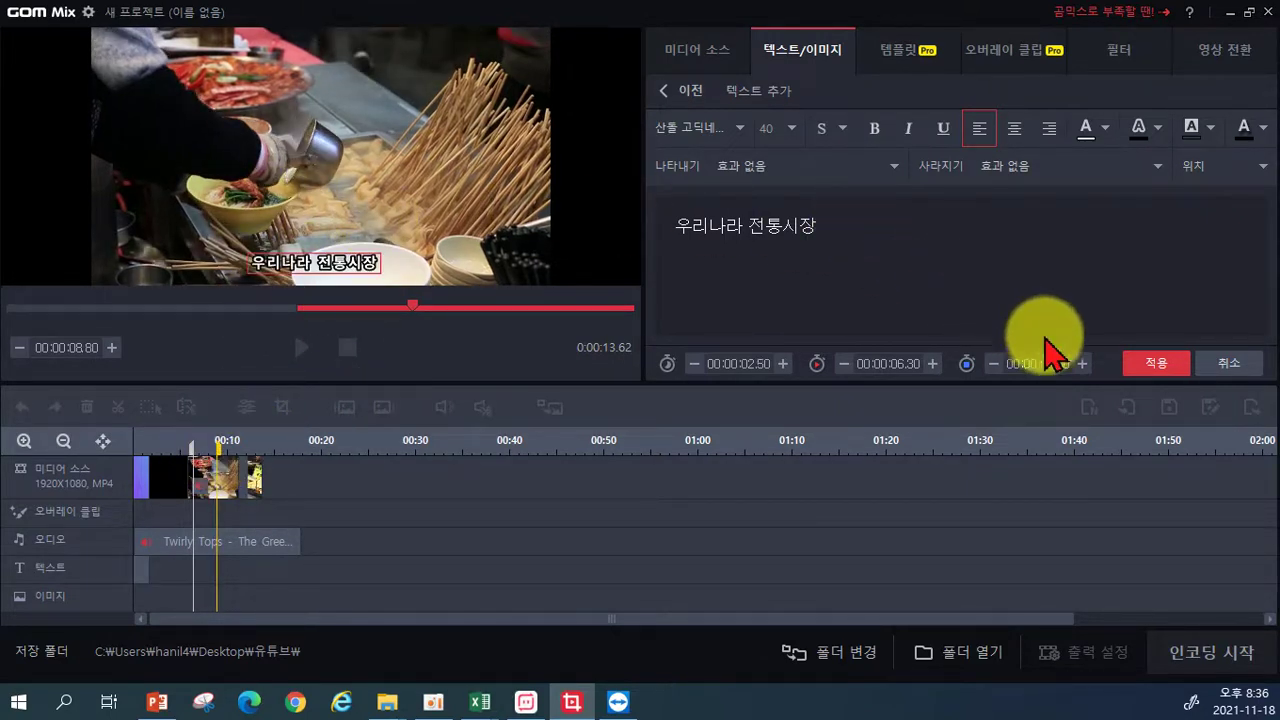
left_click(1150, 368)
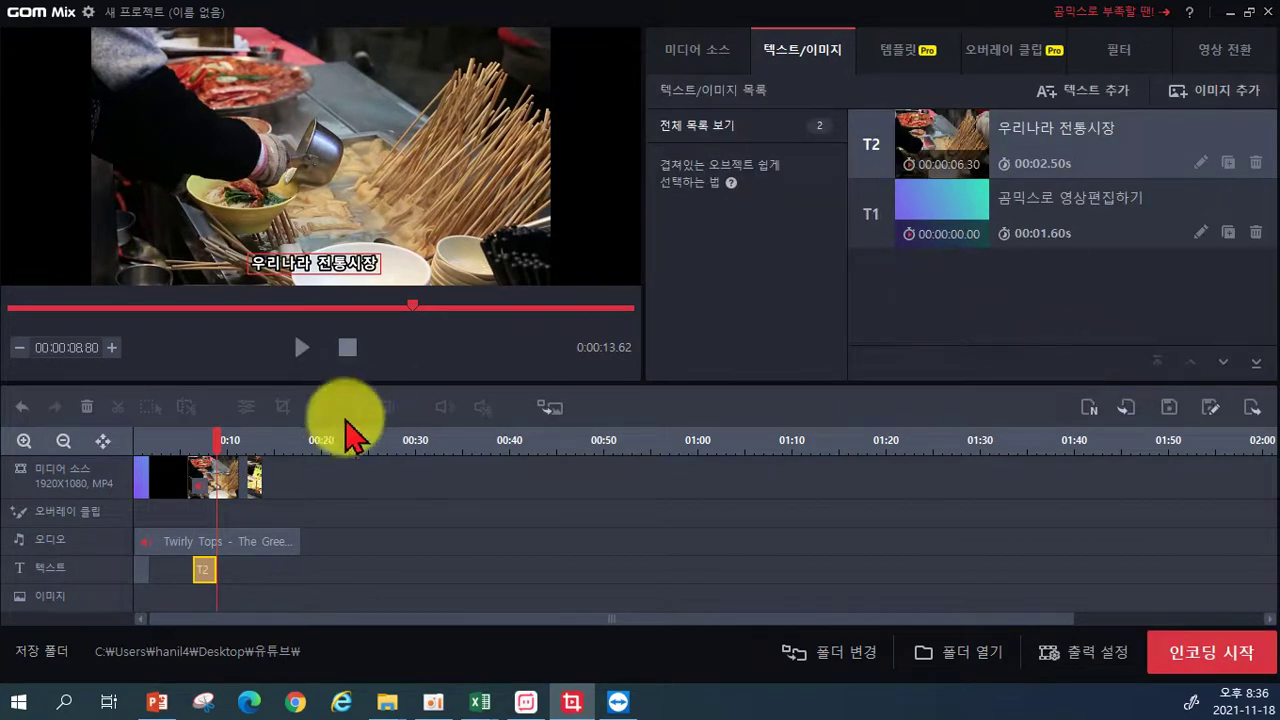
- Duplicate the 우리나라 전통시장 caption at 00:00:09.20 on the timeline
left_click_drag(217, 441, 220, 441)
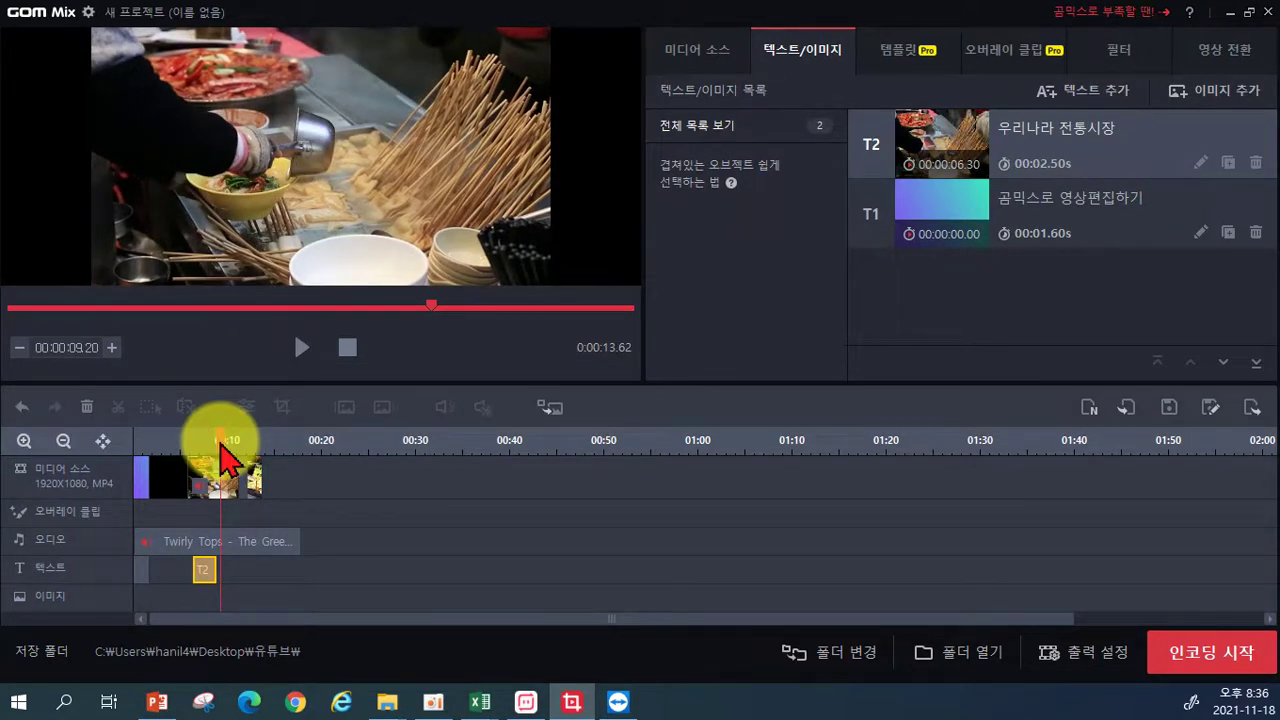
left_click(1228, 163)
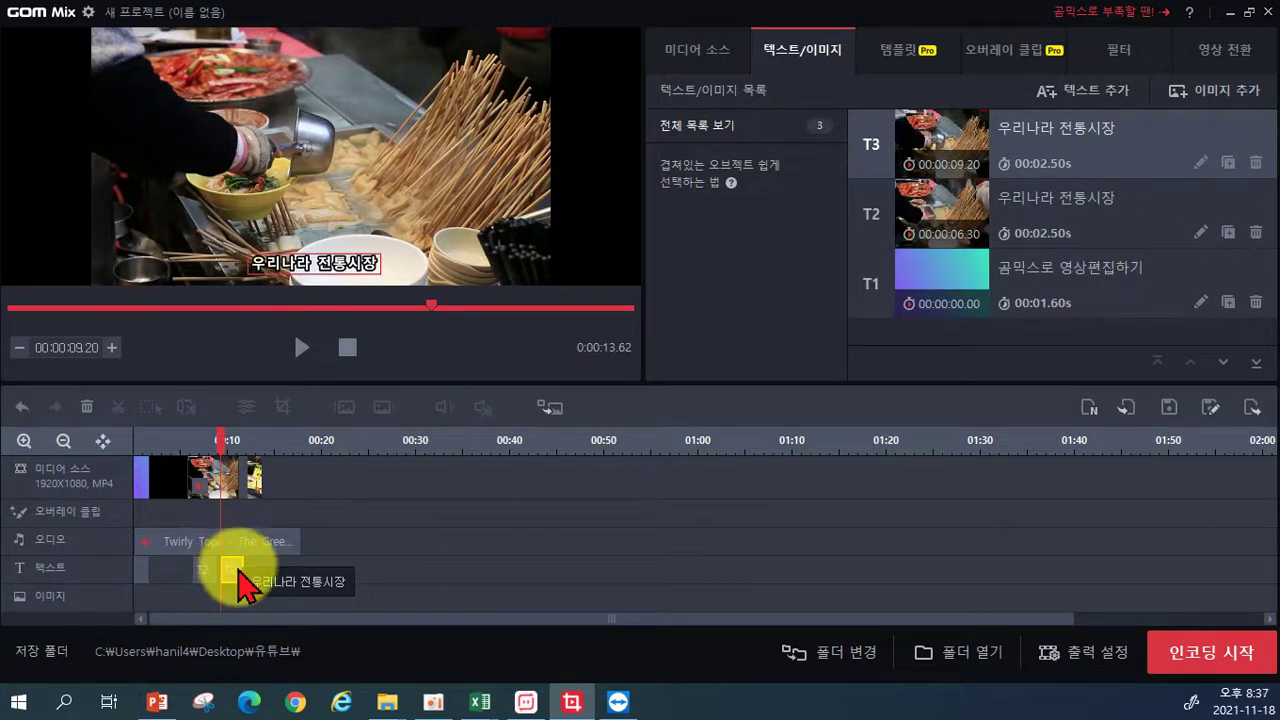
- Replace the duplicated caption's text at 00:00:09.20 with "잔치국수가 맛있어 보이네요^^;" and apply it
left_click(1200, 165)
mouse_move(840, 228)
left_mouse_down()
mouse_move(686, 229)
mouse_move(571, 251)
left_mouse_up()
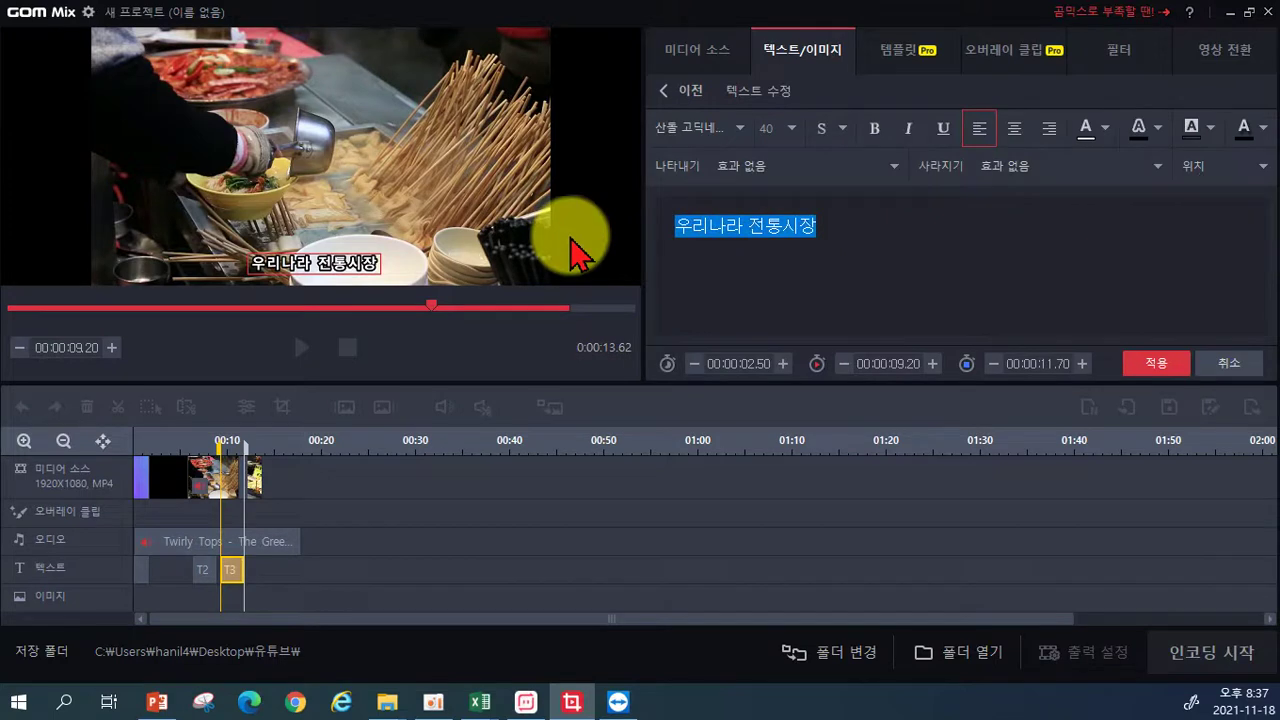
type("ㅈ잔치국수가")
type(" 맛ㅇ어 보이네요^^")
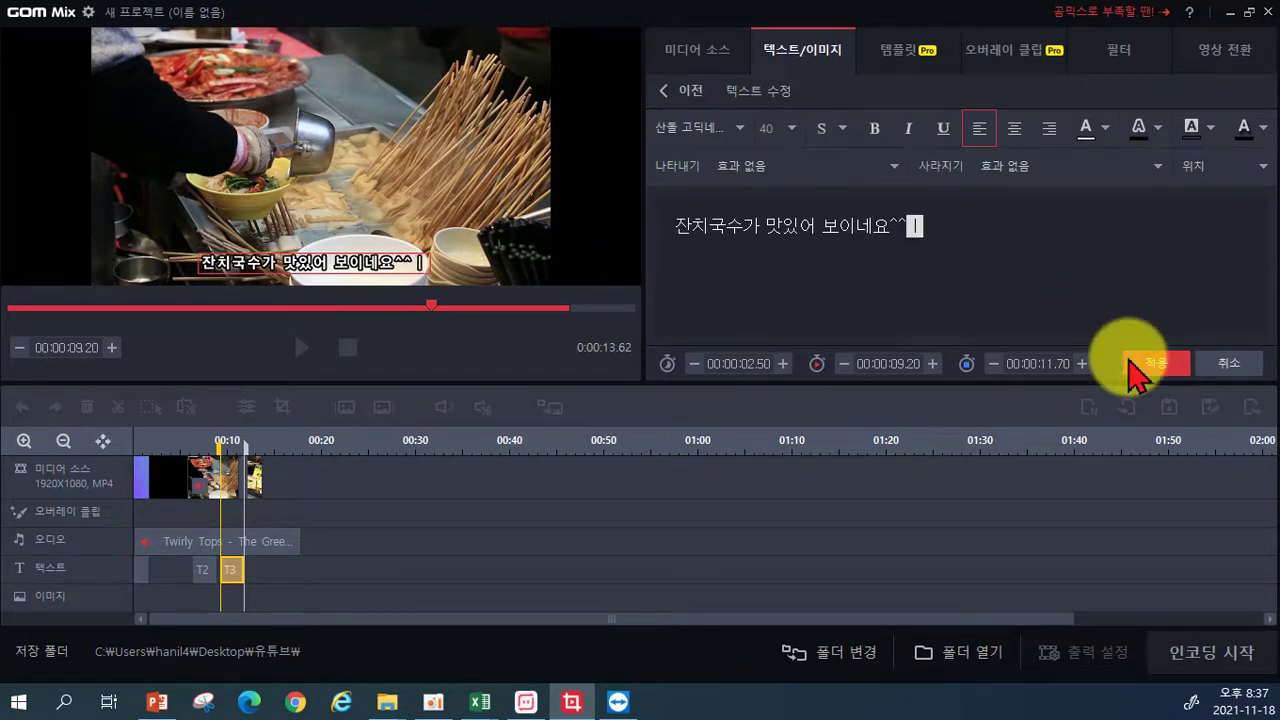
type(" ;")
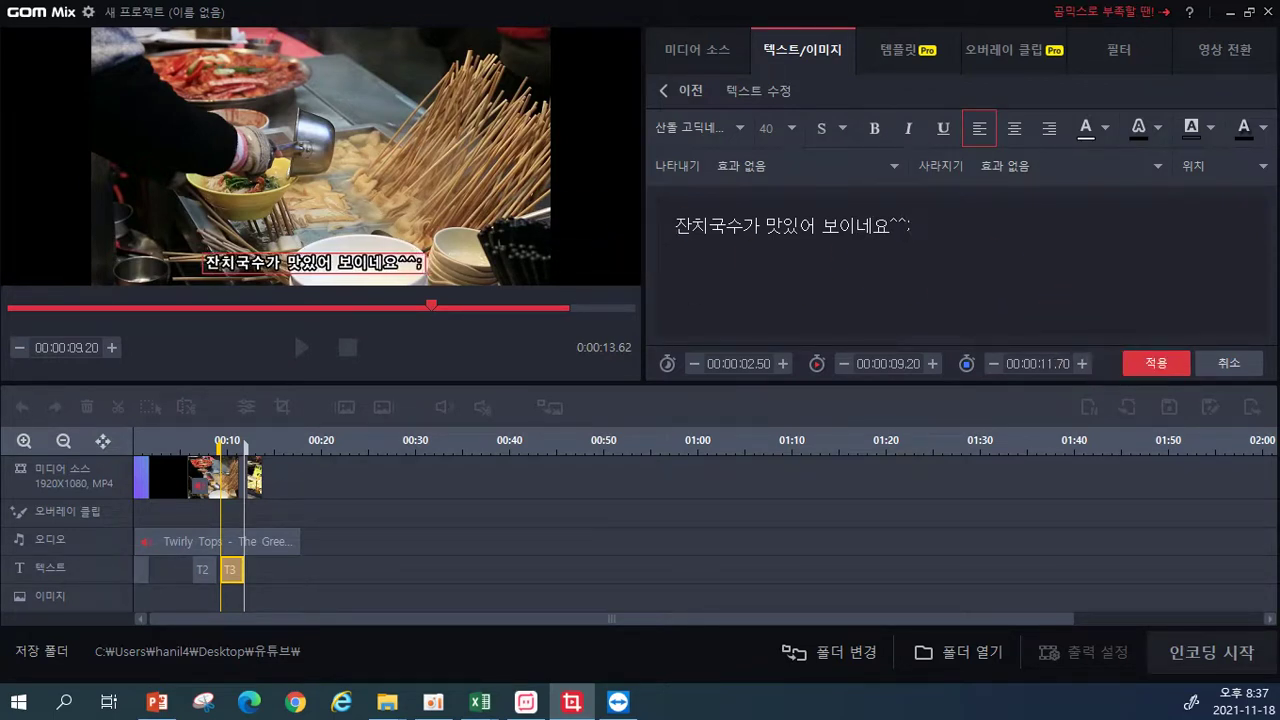
left_click(1145, 368)
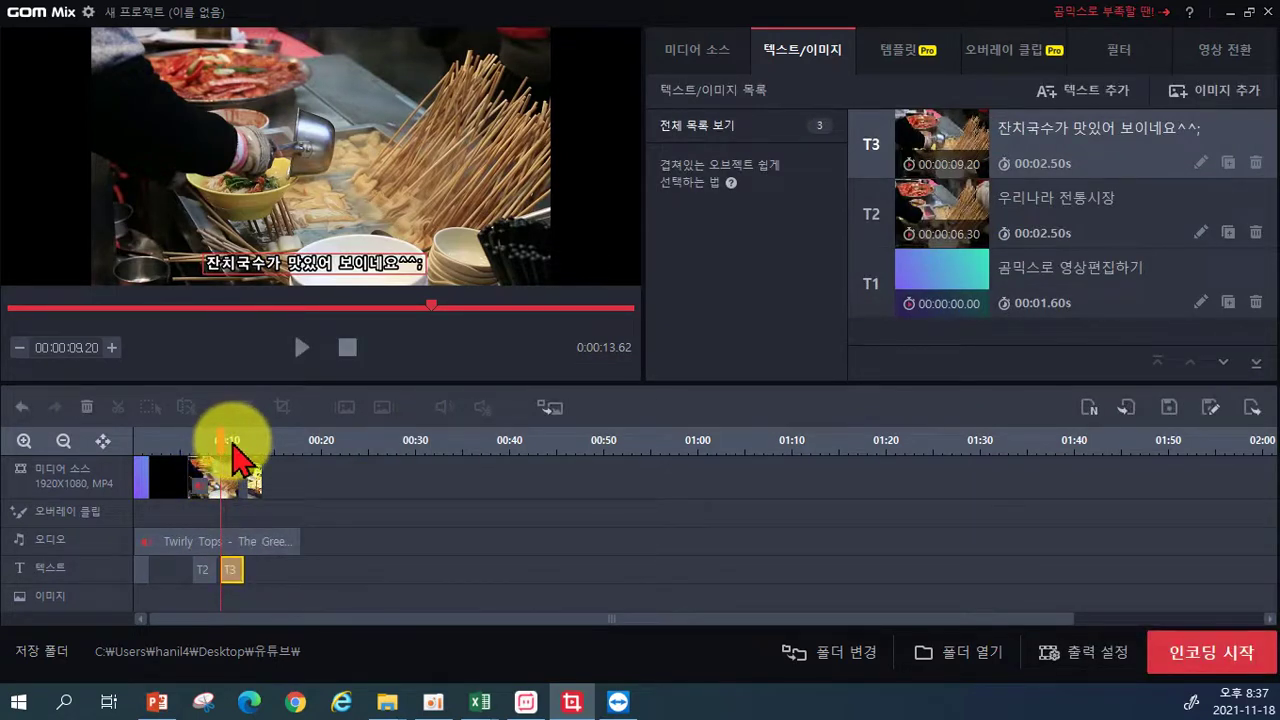
- Duplicate the 잔치국수가 맛있어 보이네요^^; caption at 00:00:12.00, over the pancake clip
left_click(247, 447)
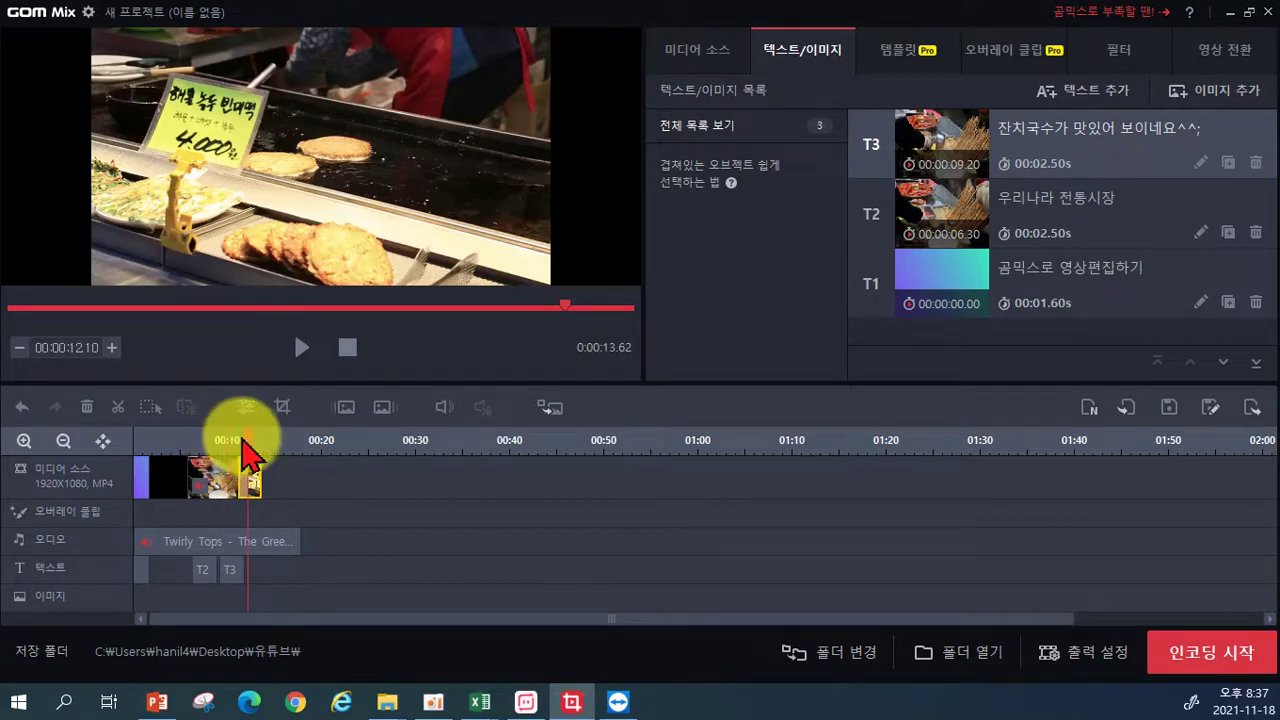
left_click(231, 440)
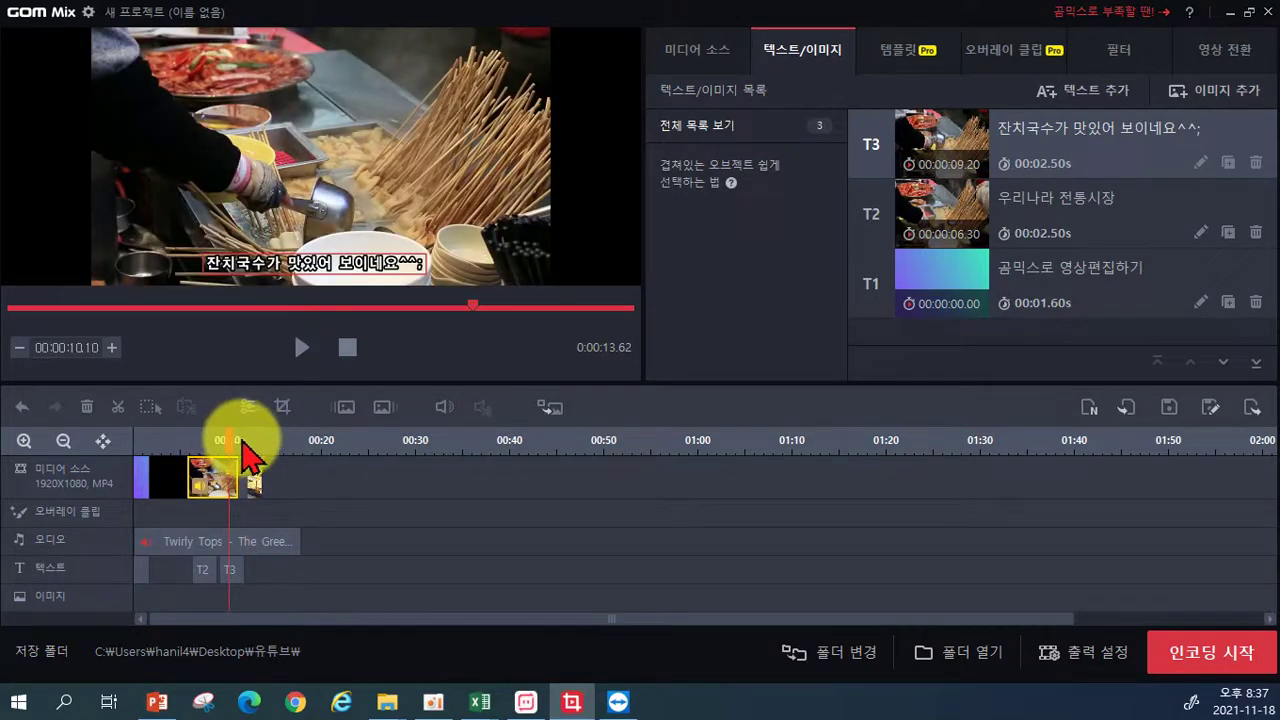
left_click(244, 440)
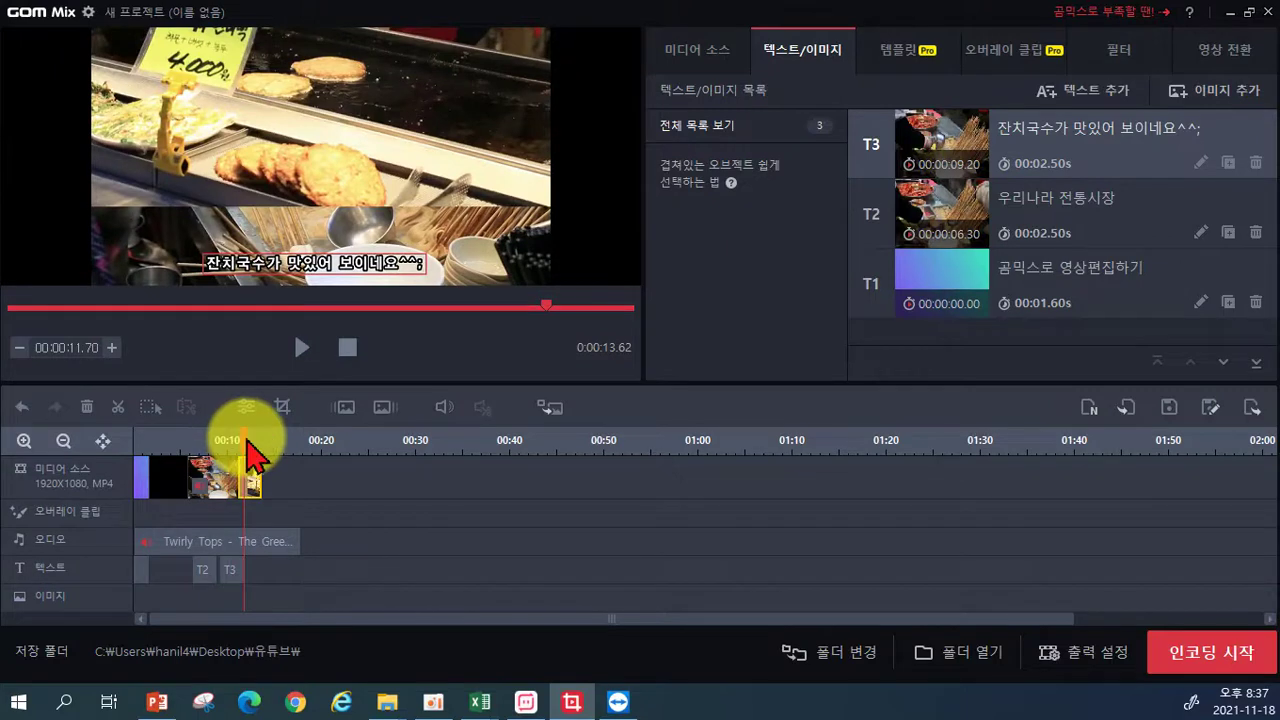
left_click(250, 440)
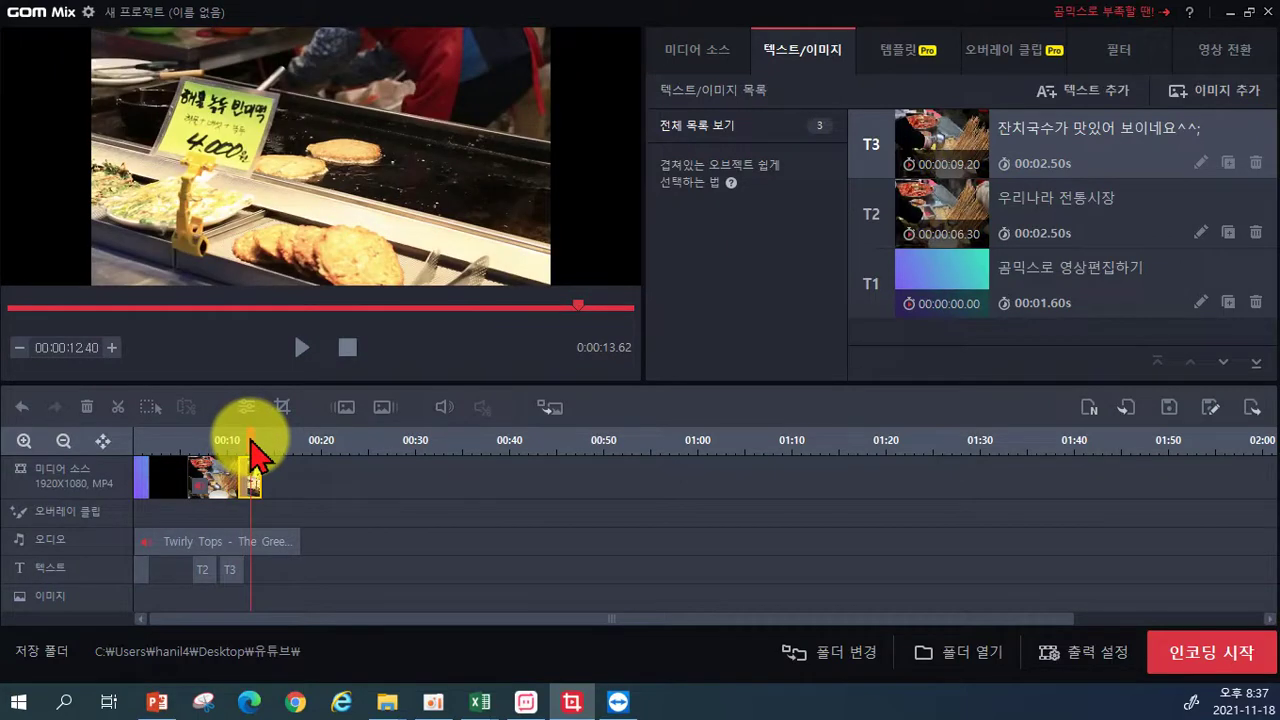
left_click_drag(250, 437, 248, 437)
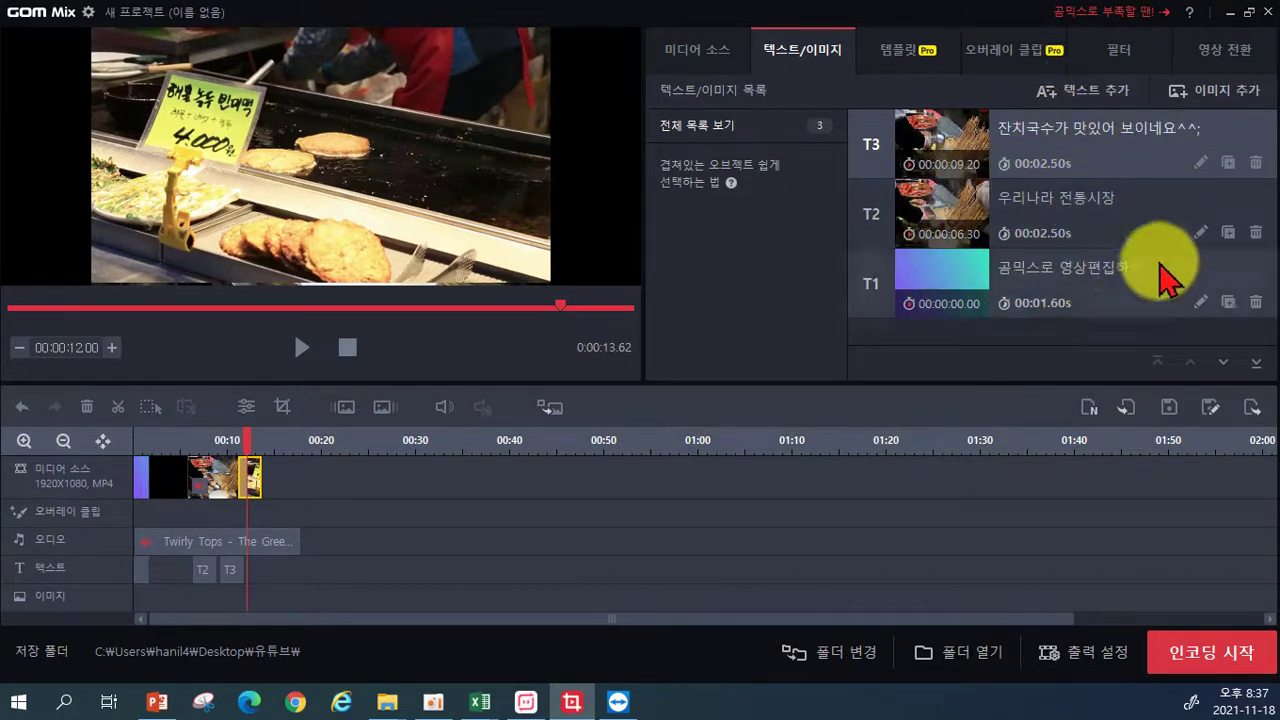
left_click(1228, 164)
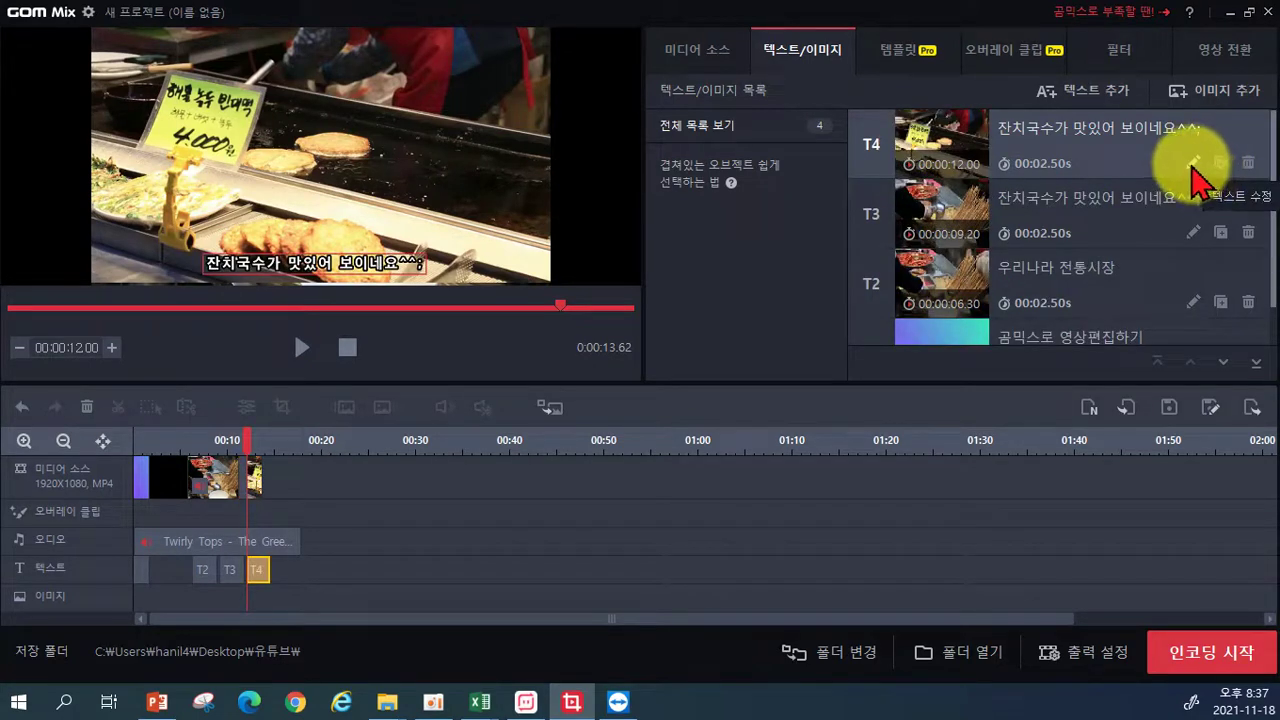
- Replace the text of the caption copy over the pancake clip with "해물녹두 빈대떡" and apply it
left_click(1192, 165)
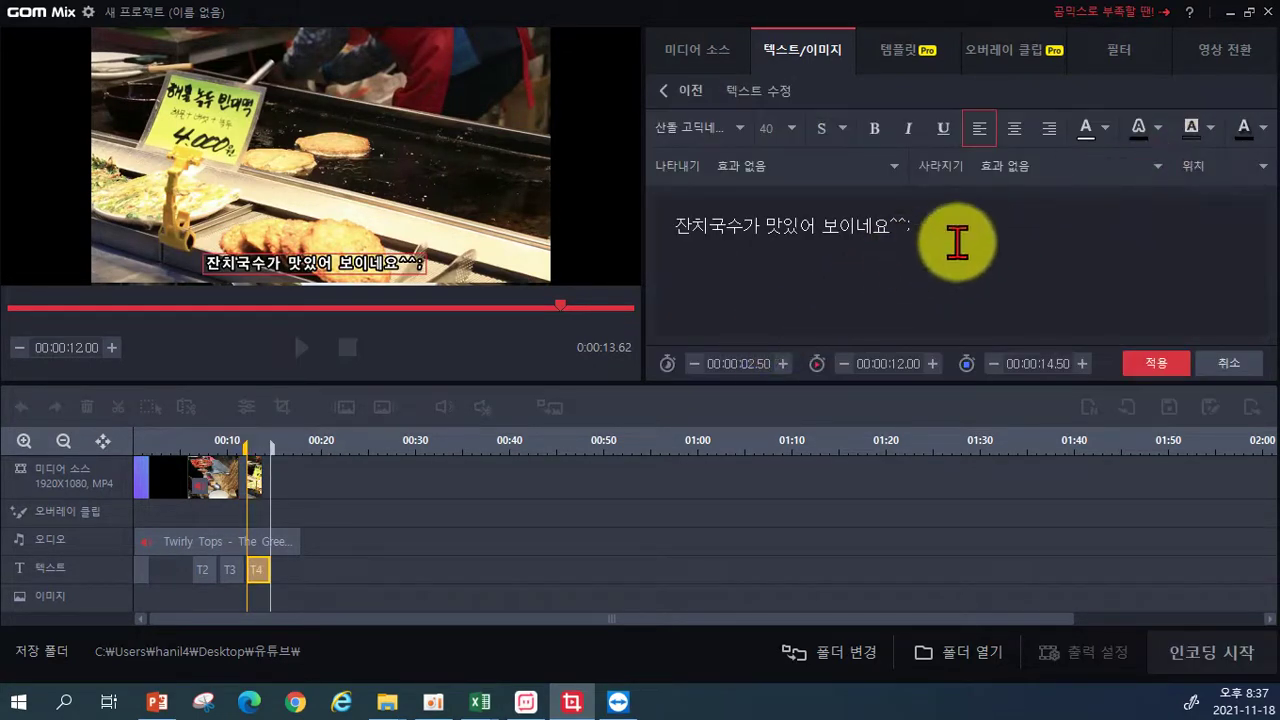
left_click_drag(951, 238, 672, 227)
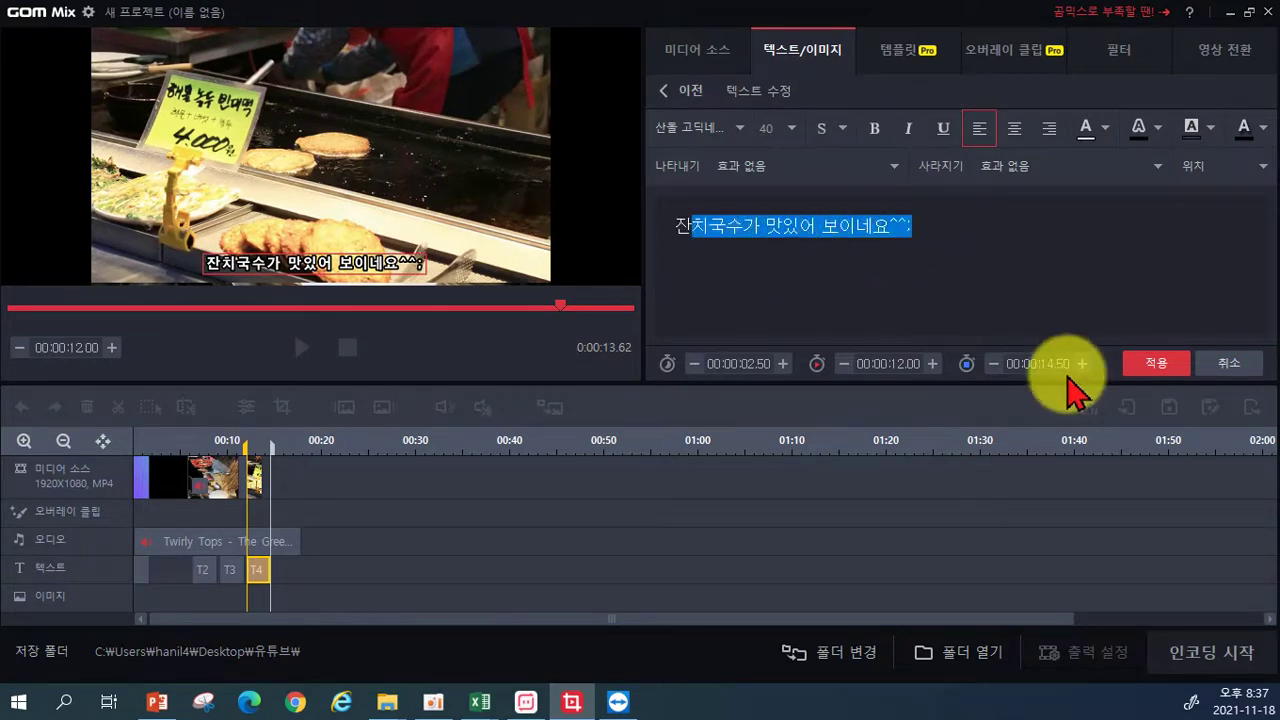
key("BackSpace")
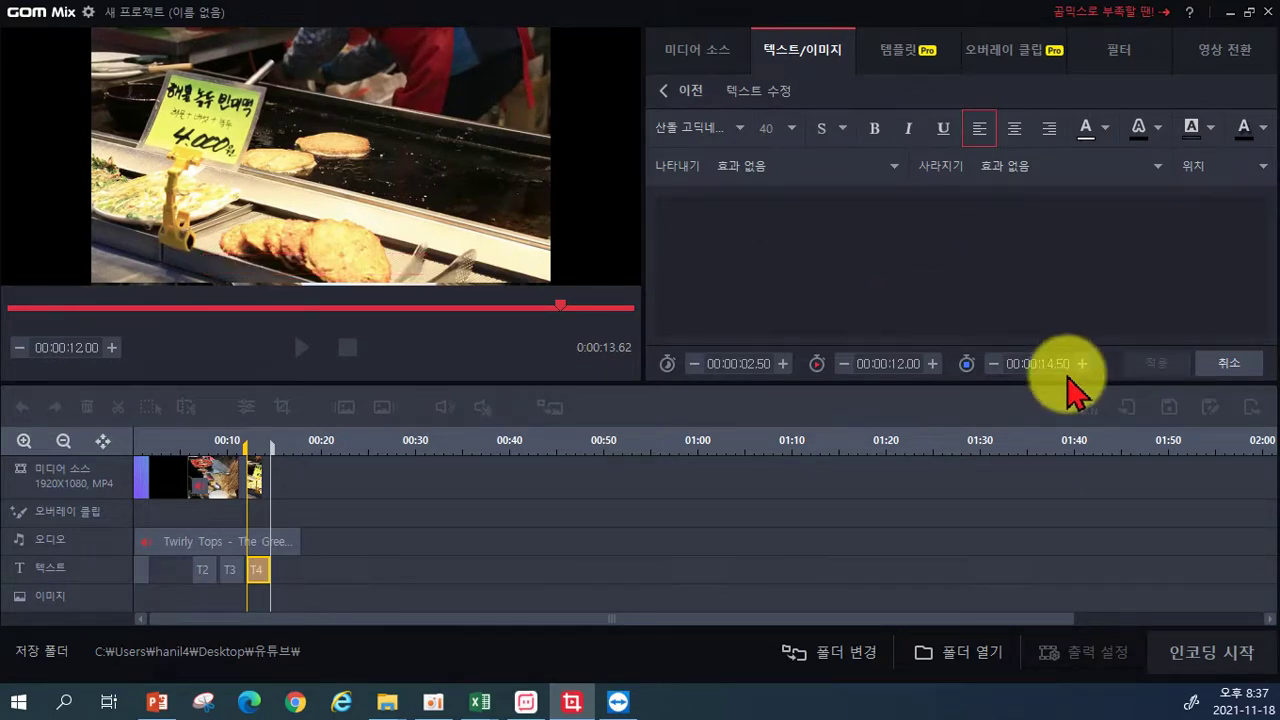
type("해물녹두 빈대떡")
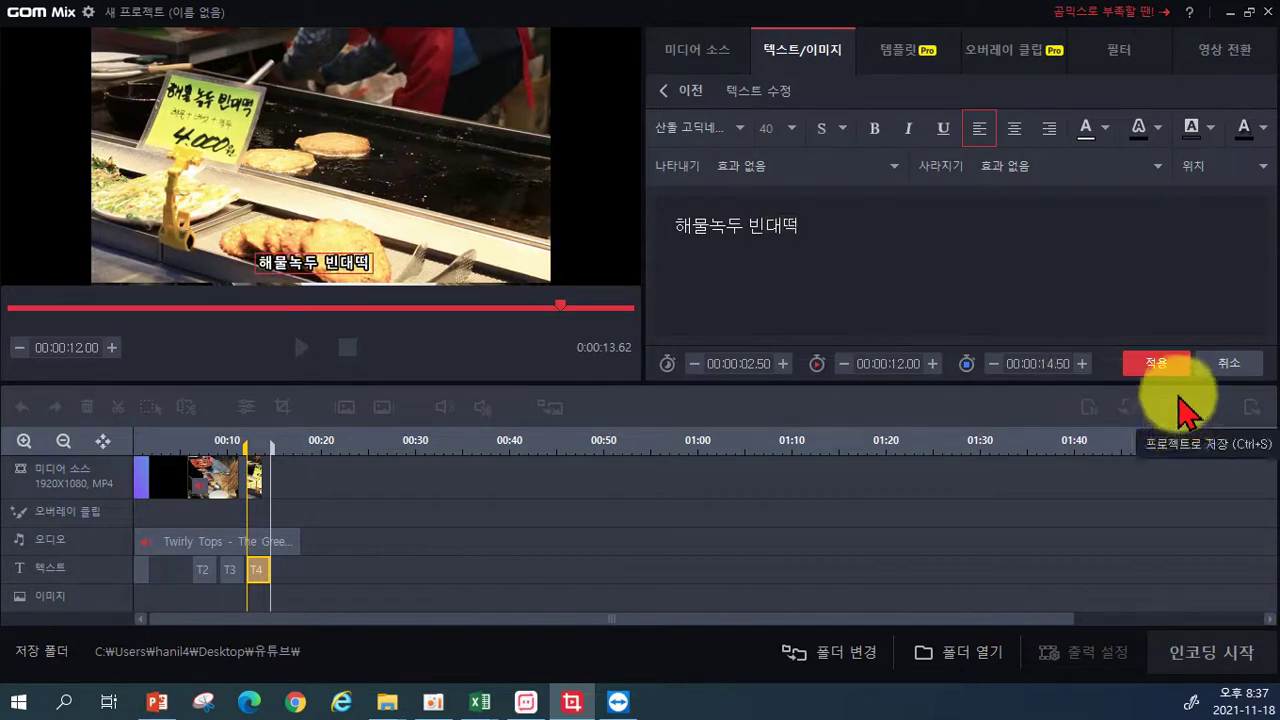
left_click(1160, 364)
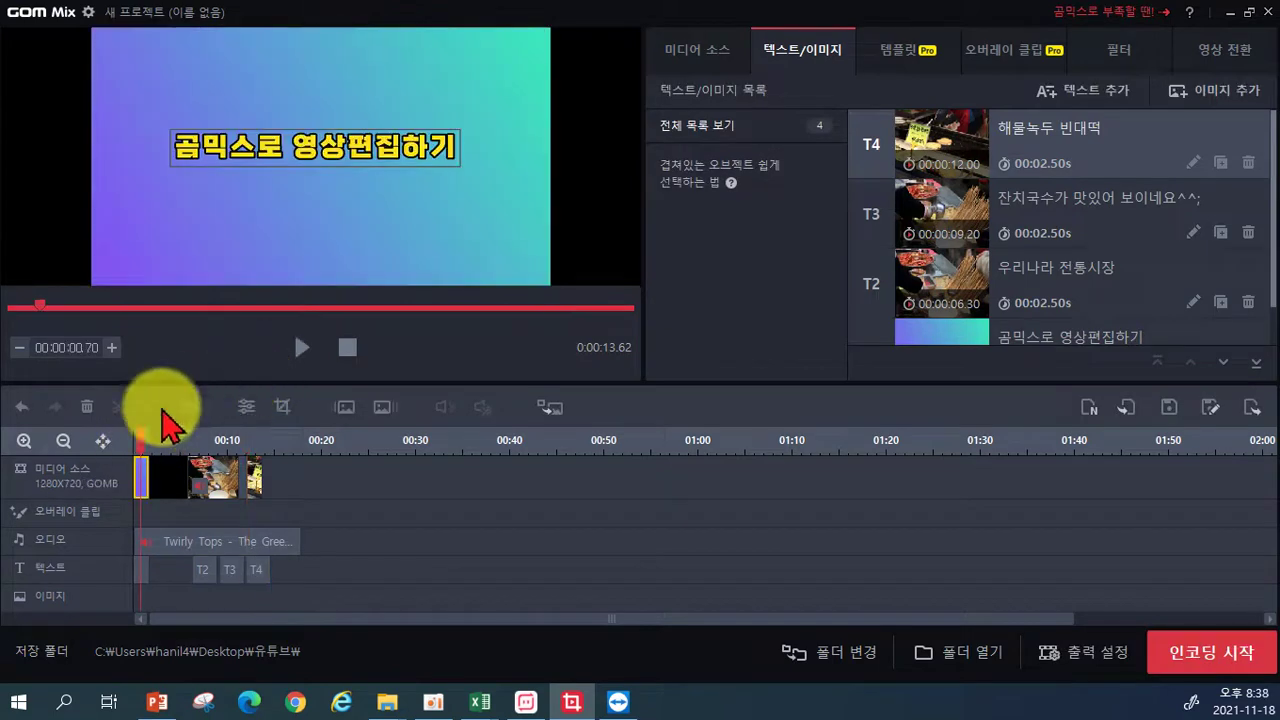
- Play the project from the beginning to review the title, countdown and market clip captions
left_click(122, 437)
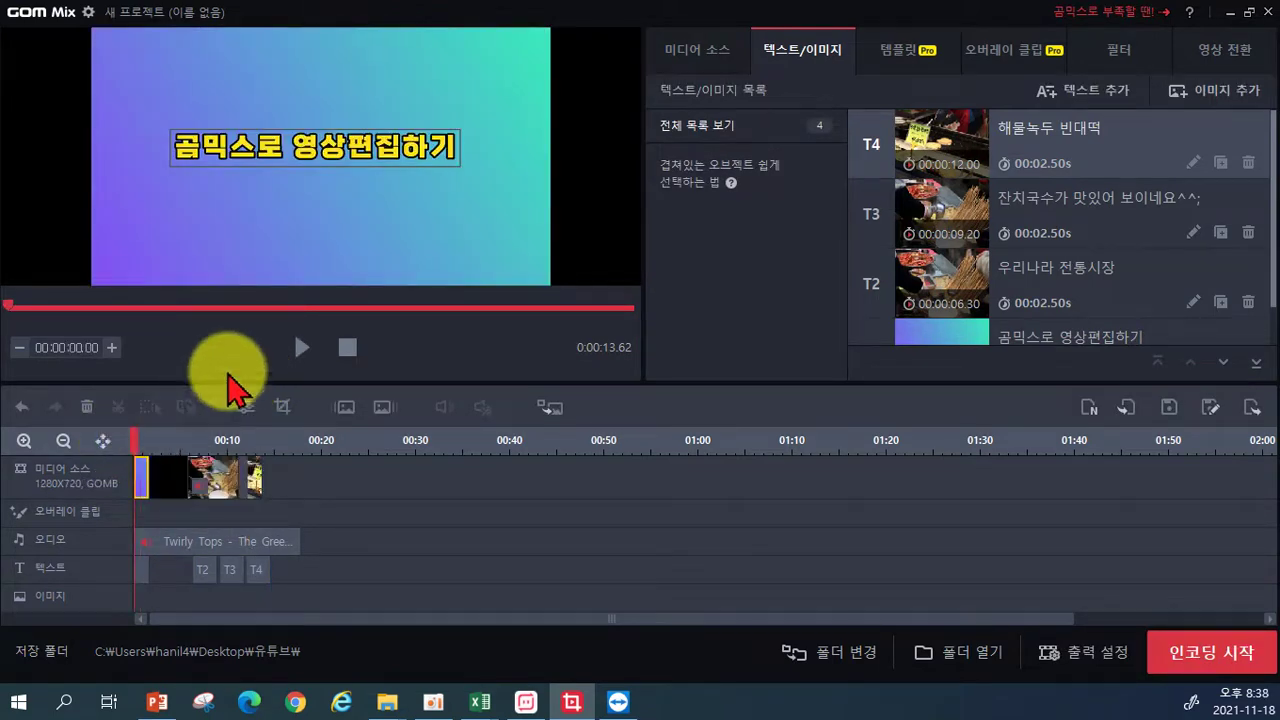
left_click(301, 347)
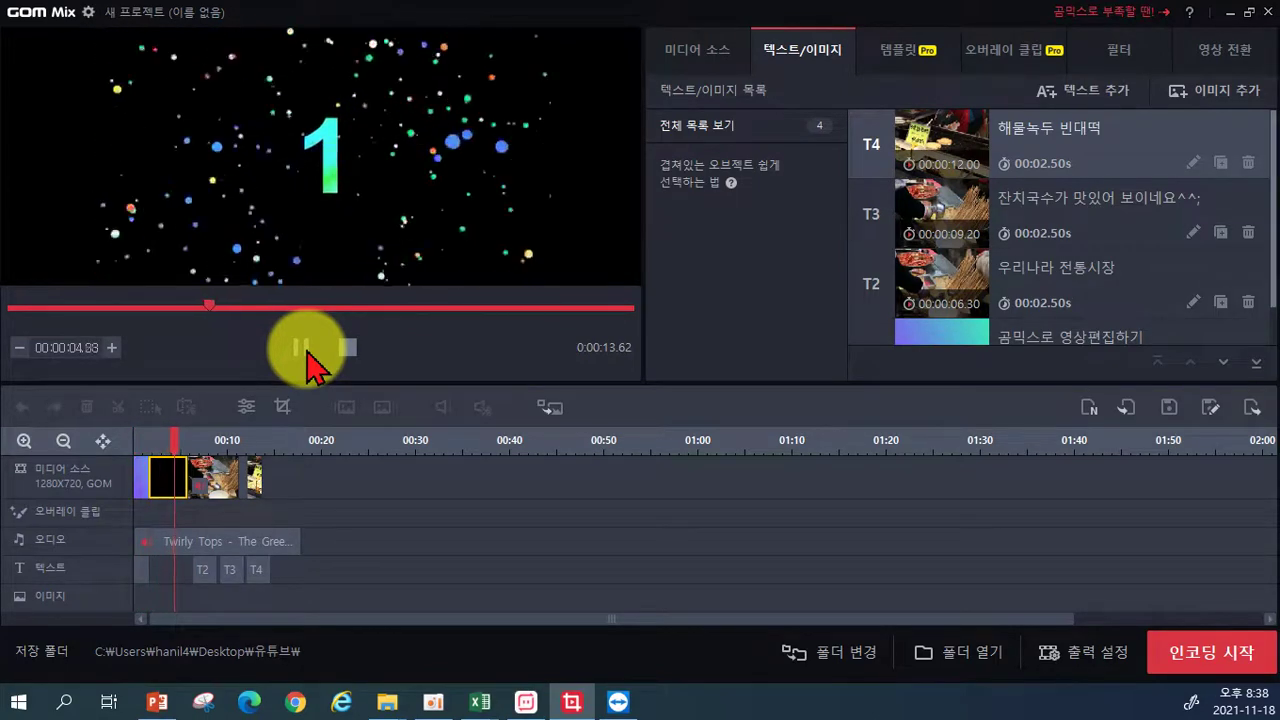
left_click(302, 348)
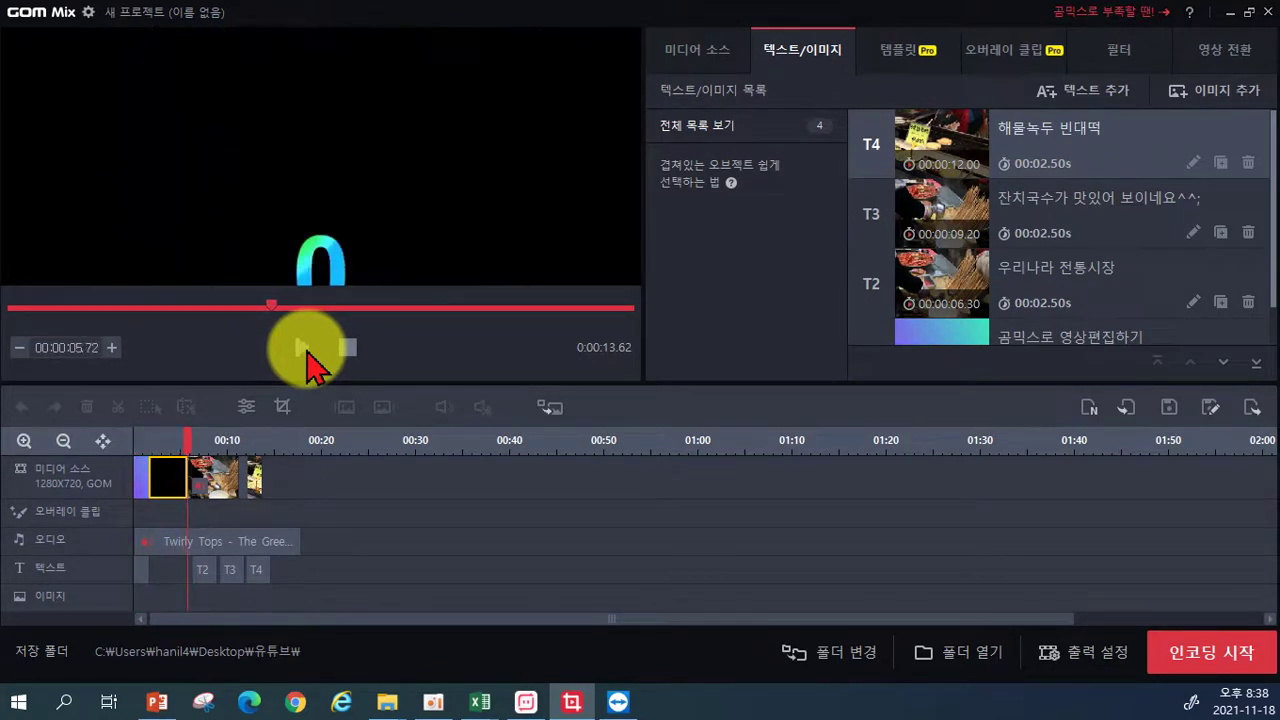
left_click(304, 348)
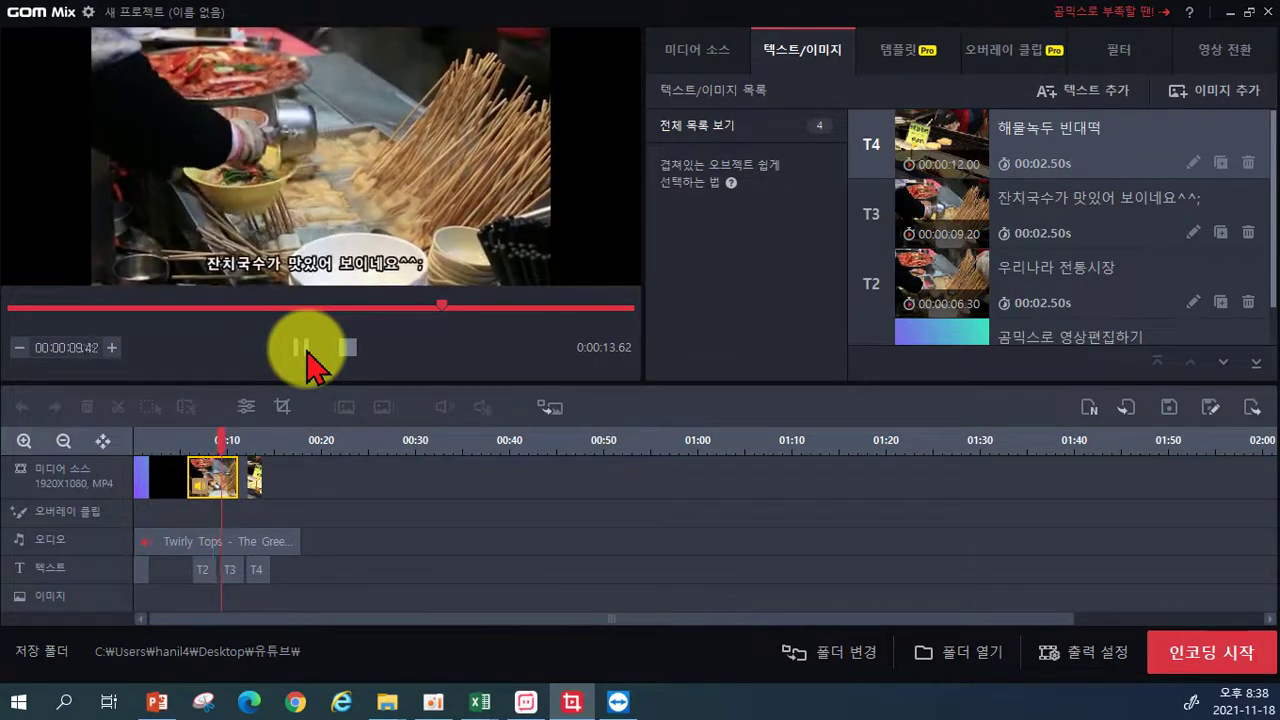
left_click(304, 349)
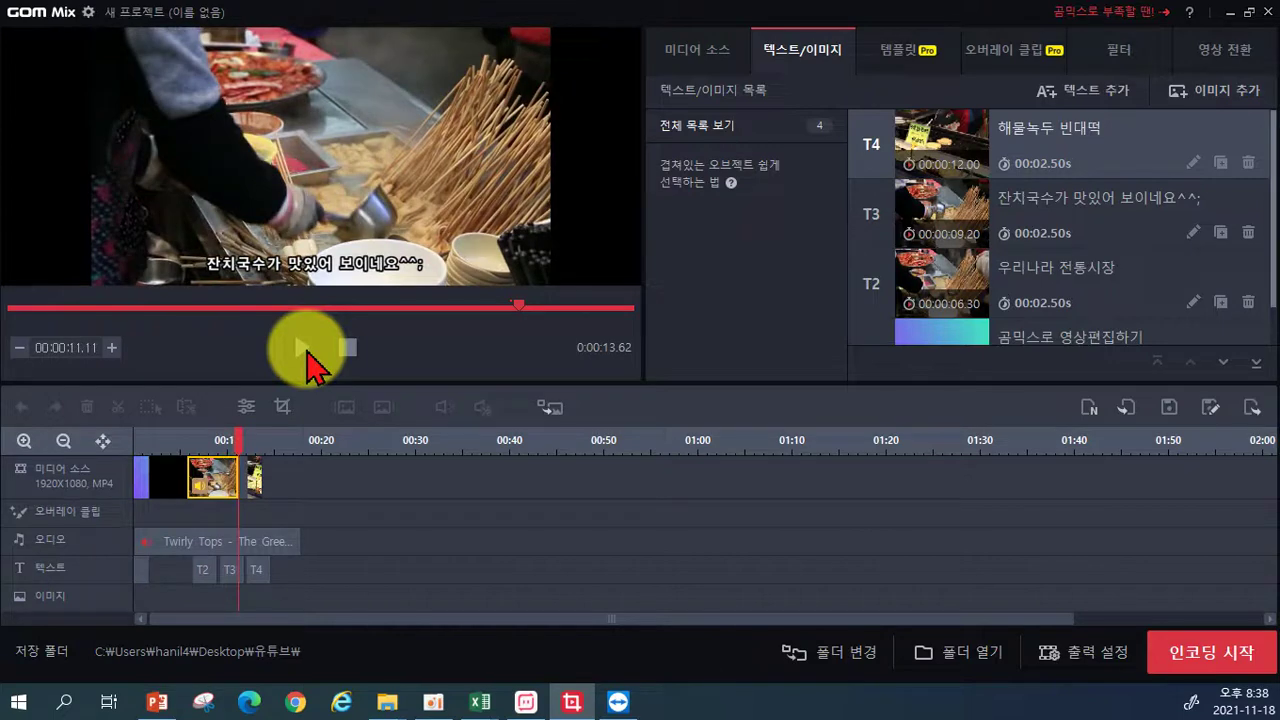
left_click(304, 348)
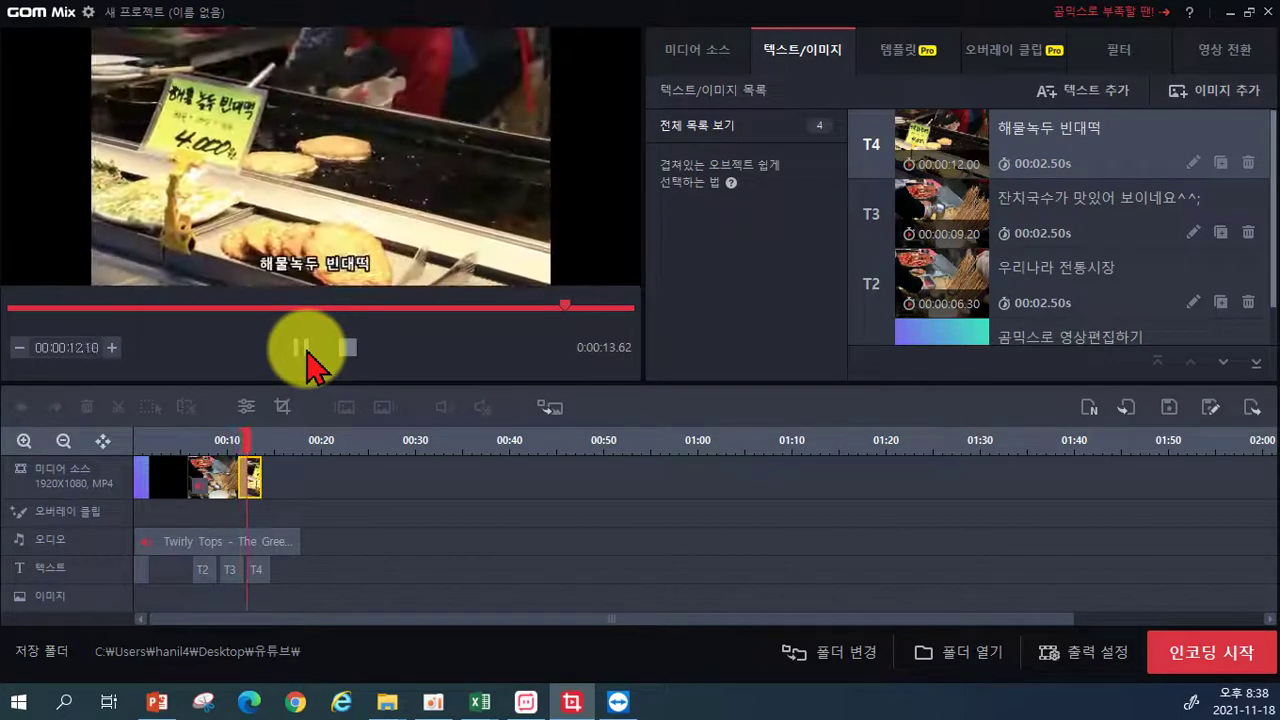
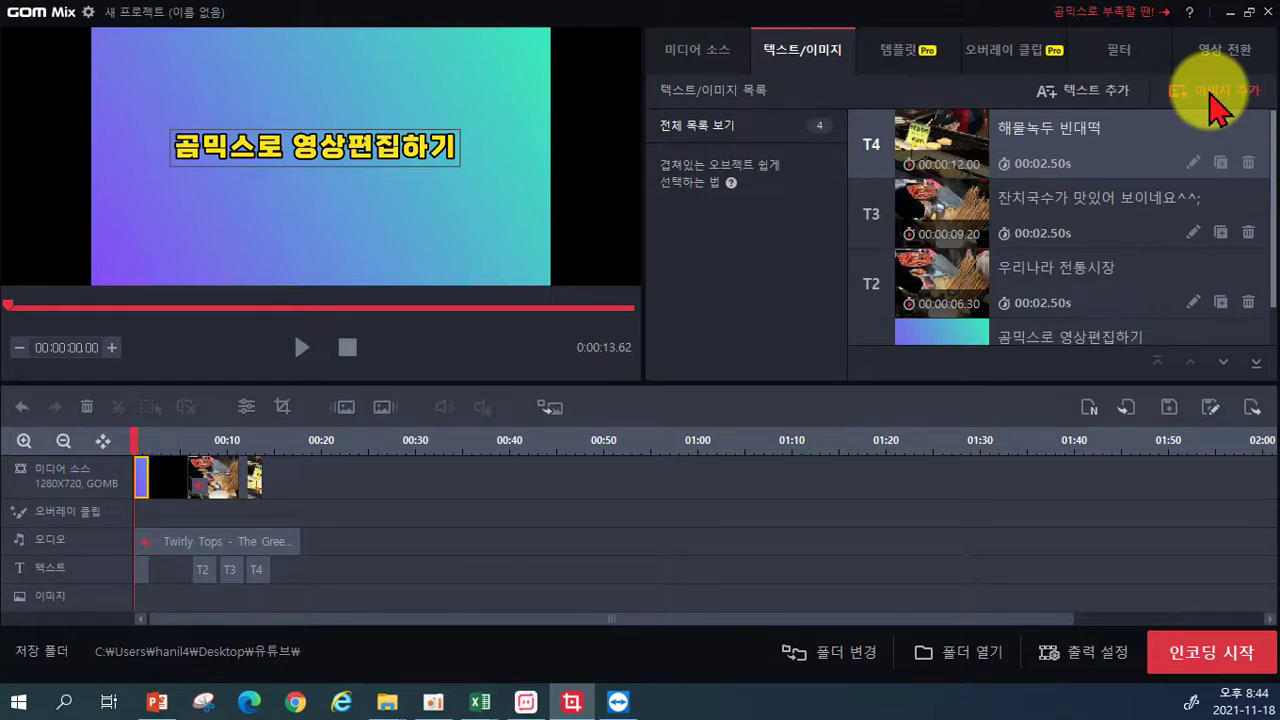
- Add the animated 화살표 image over the food trays in the first market clip, from 00:00:06.10 to 00:00:07.30
left_click(1217, 100)
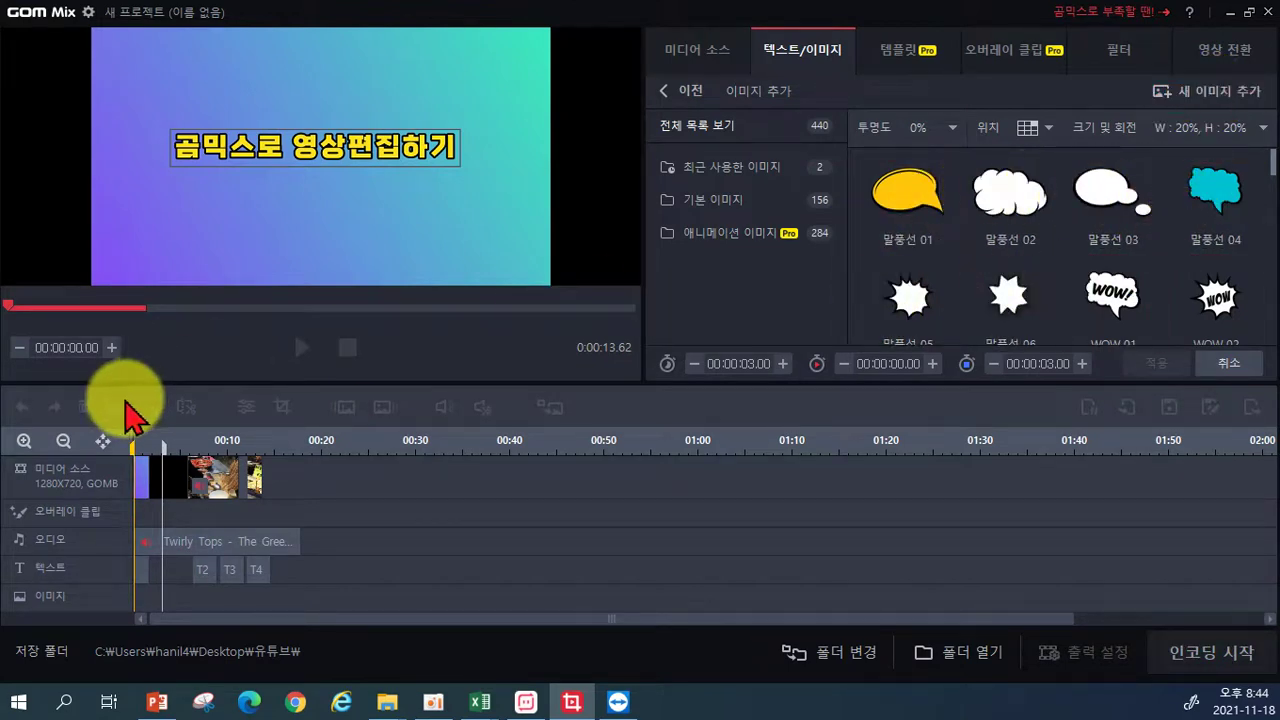
left_click(207, 460)
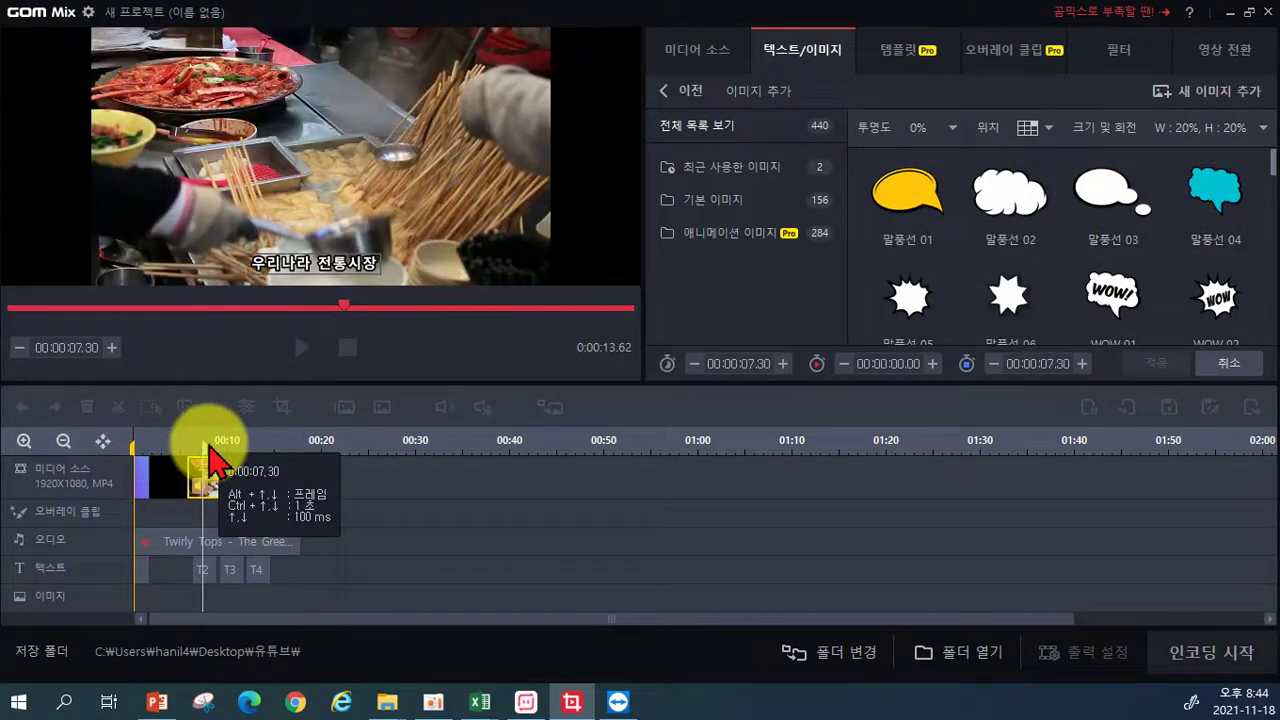
left_click(725, 236)
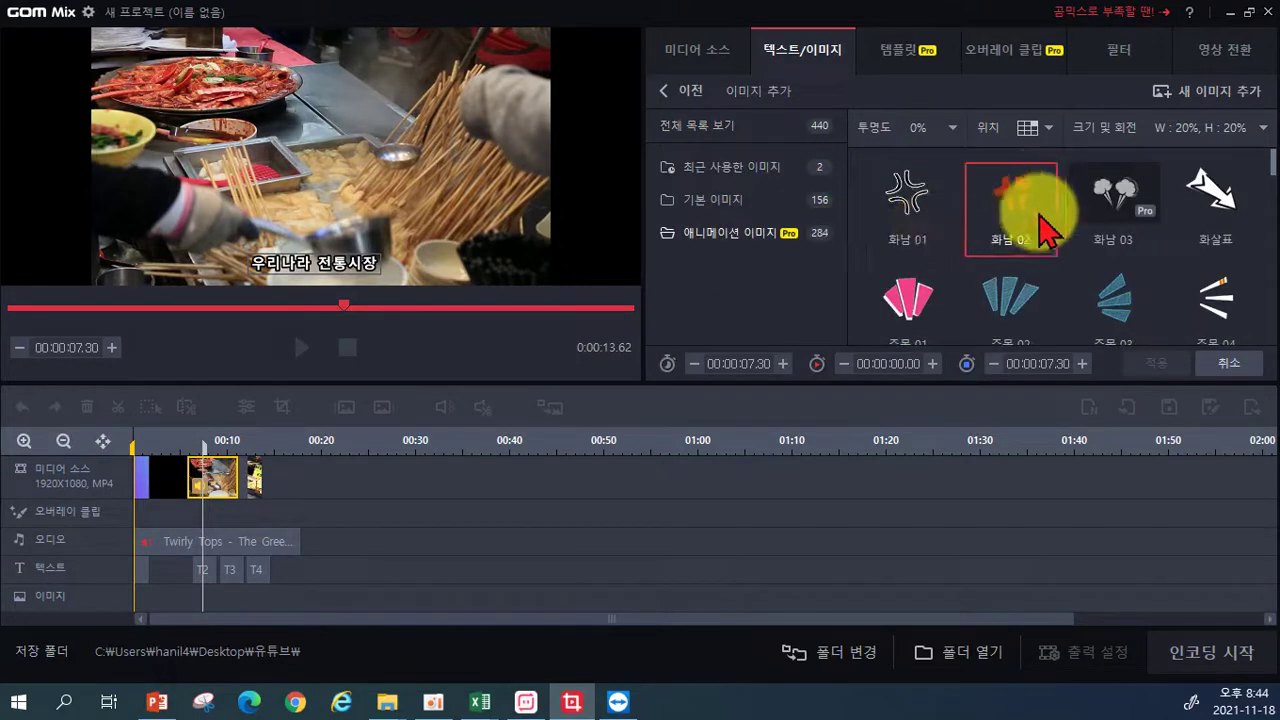
left_click(1185, 197)
left_click_drag(507, 72, 231, 151)
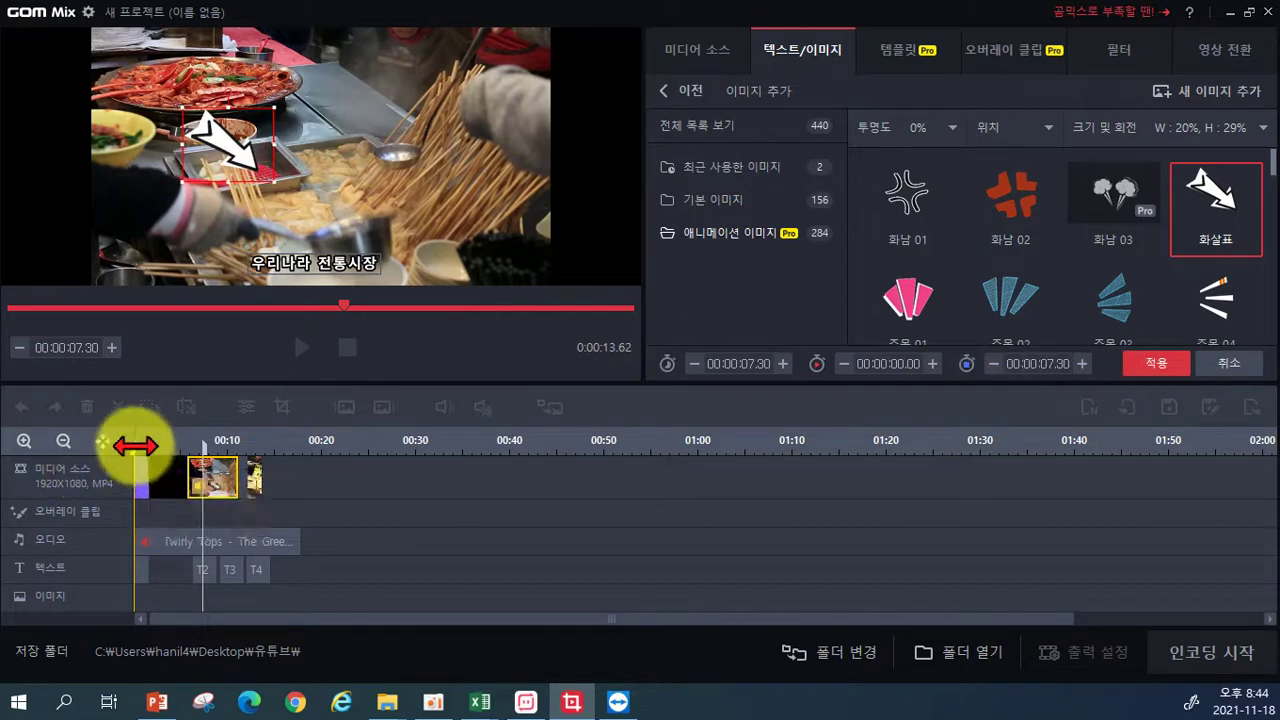
left_click_drag(165, 443, 190, 447)
left_click(1140, 364)
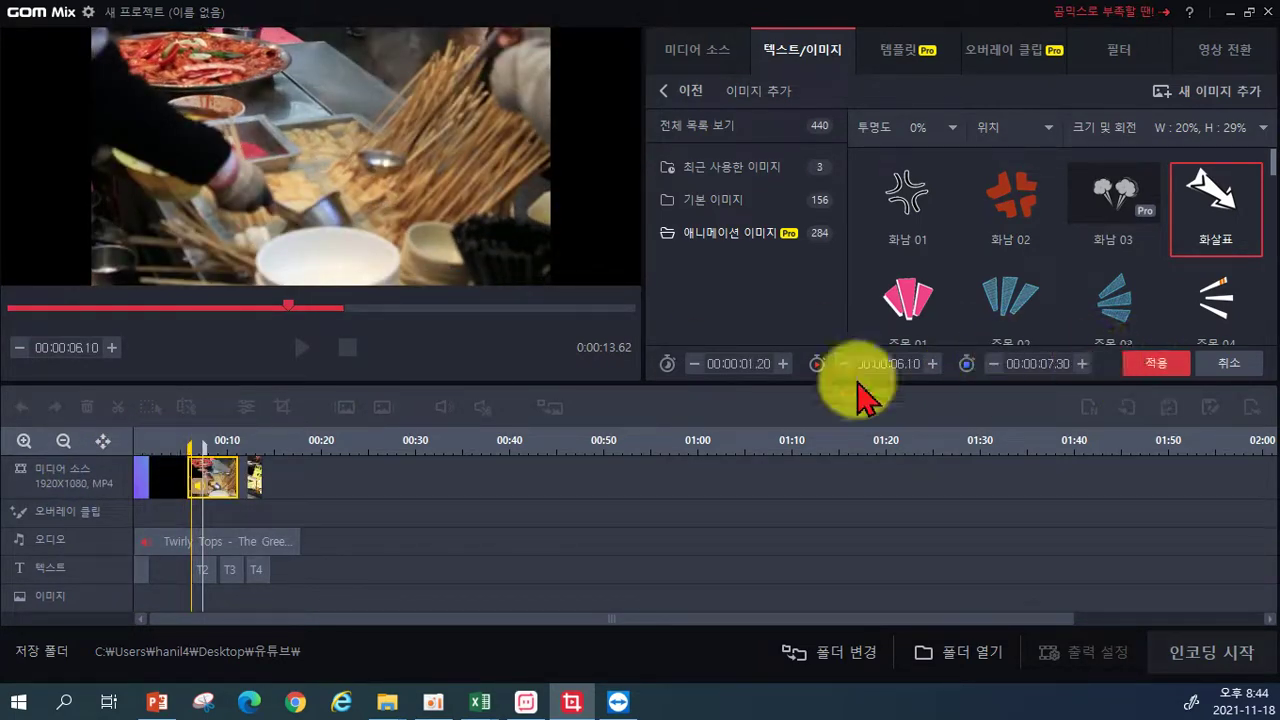
- Play the first market clip from just before its start to preview the animated arrow
left_click(173, 437)
left_click(302, 347)
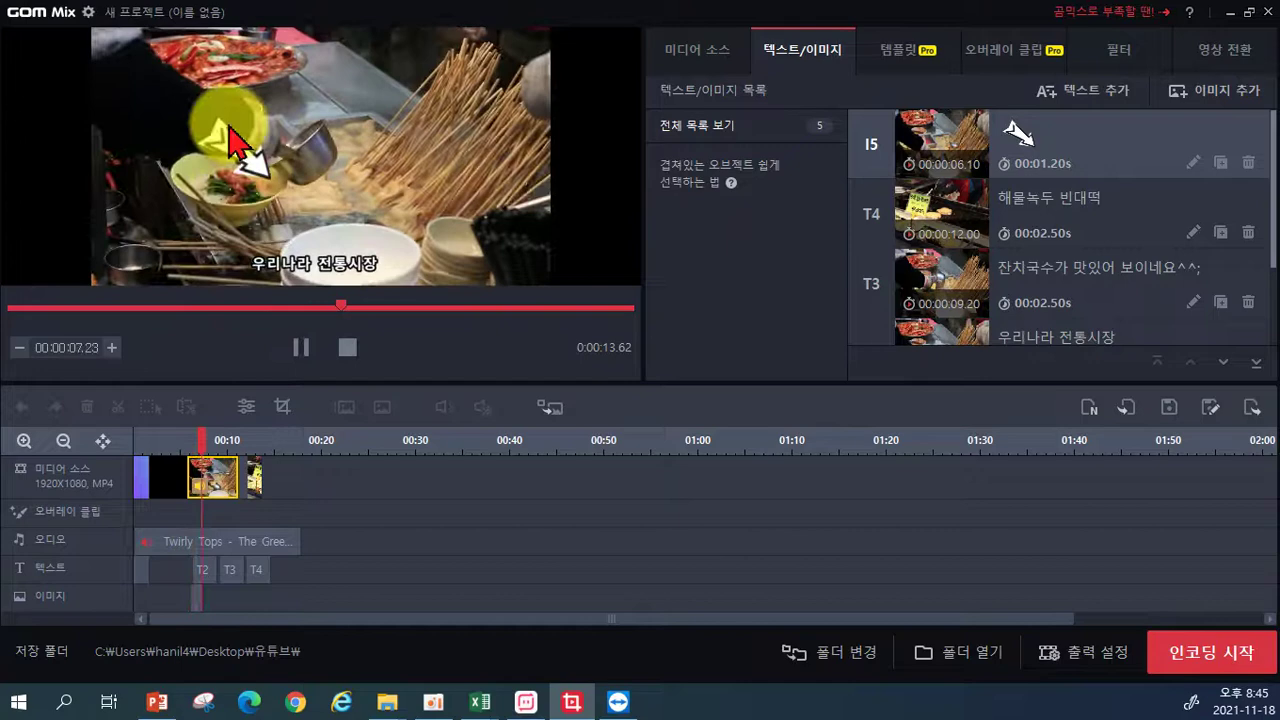
left_click(301, 350)
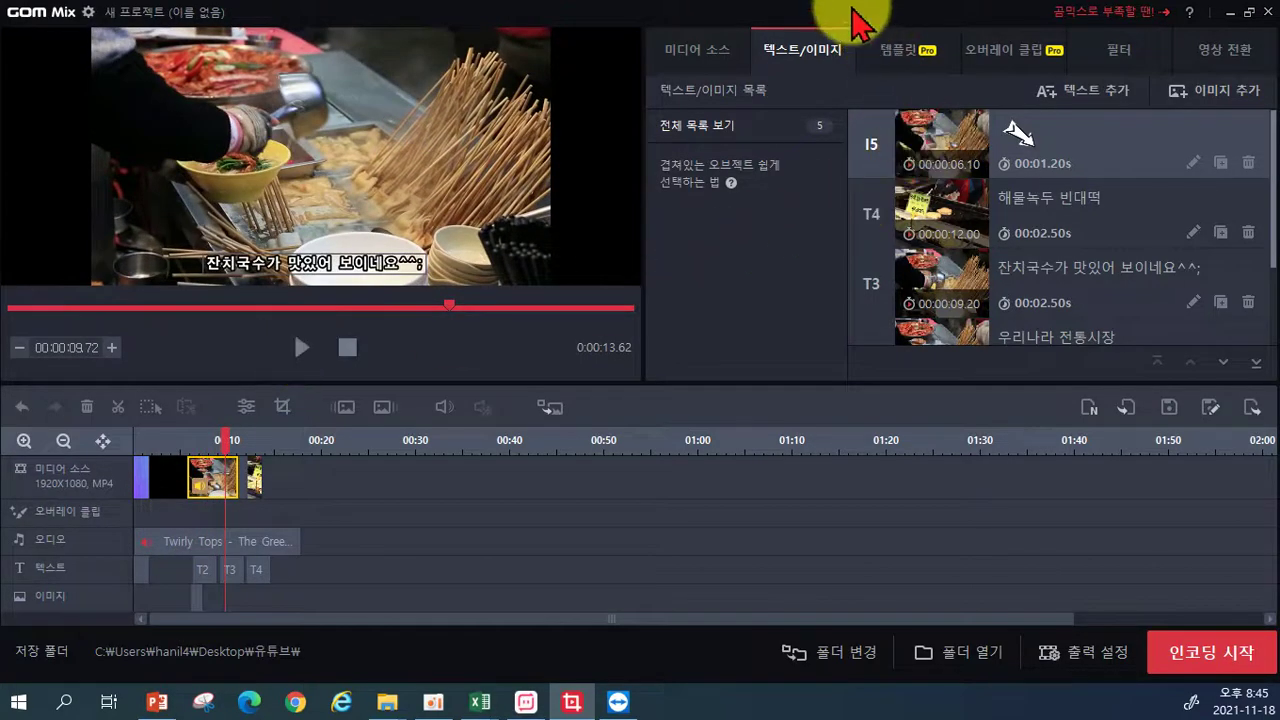
- Browse the animated image collection for further overlay options such as stars, flames, speech balloons, weather icons and hearts
left_click(1200, 92)
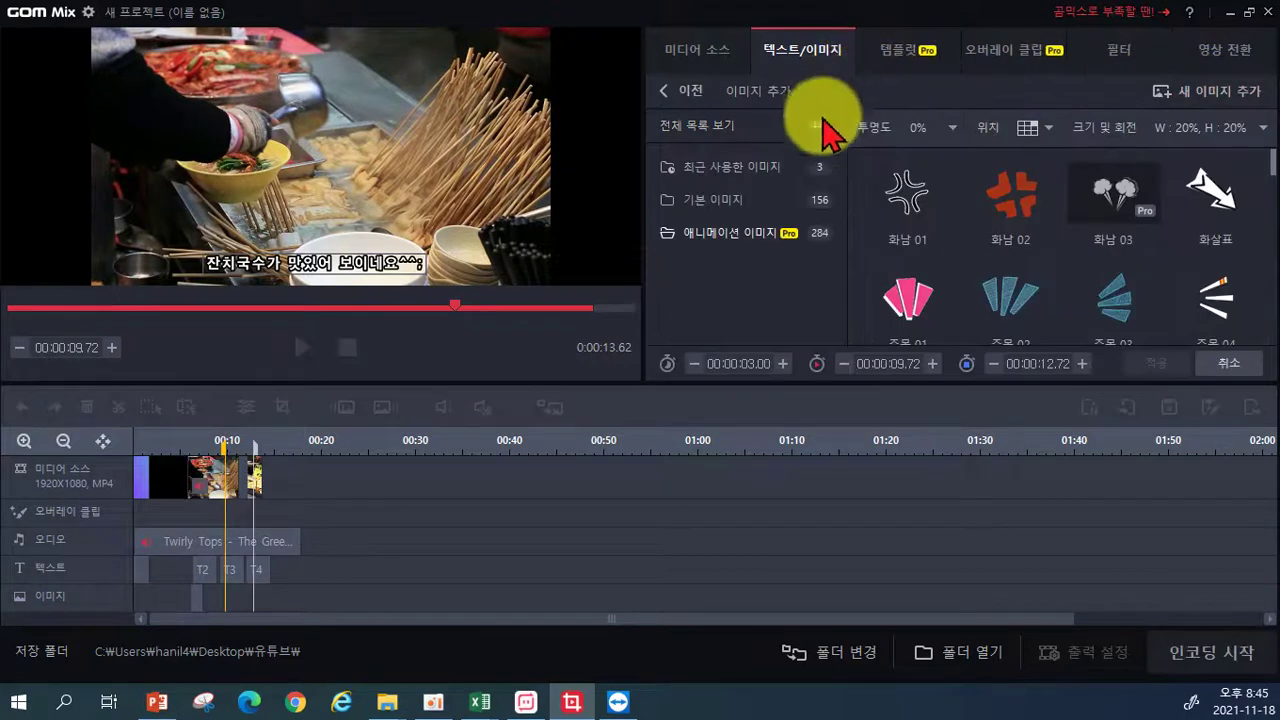
scroll(1025, 215, "down", 2)
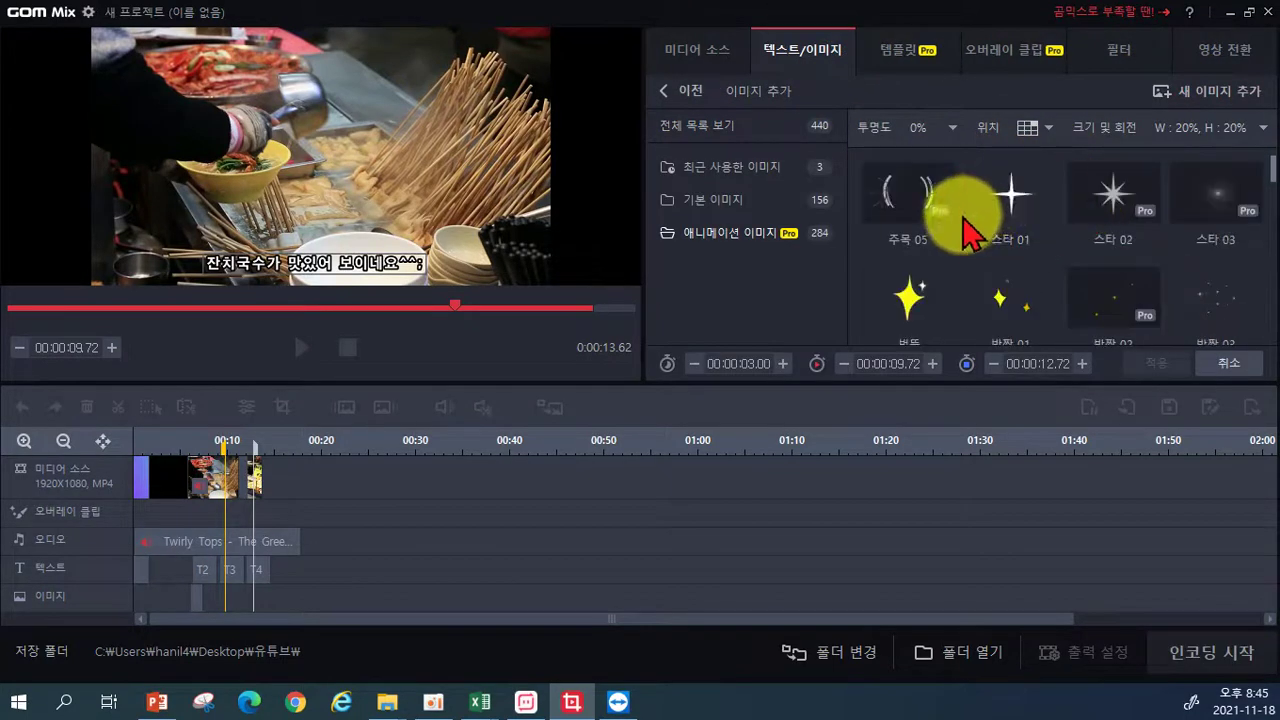
scroll(1000, 228, "down", 1)
scroll(1180, 265, "down", 1)
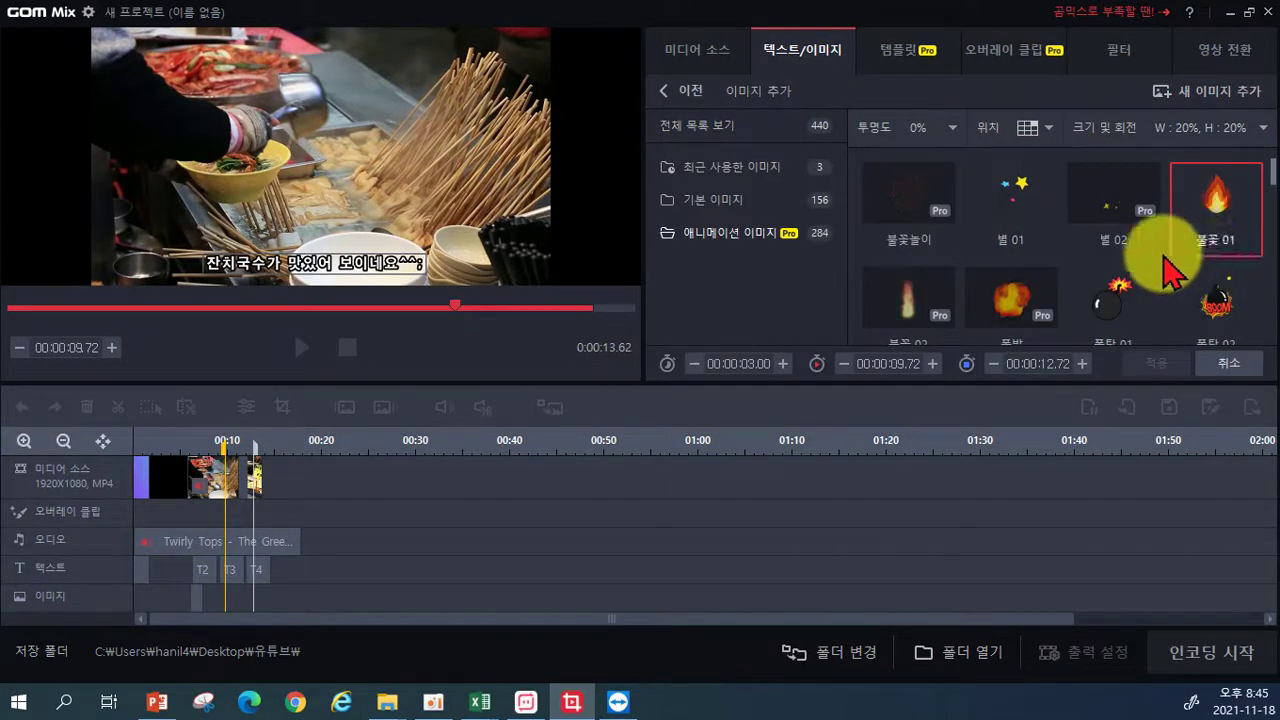
scroll(960, 290, "down", 3)
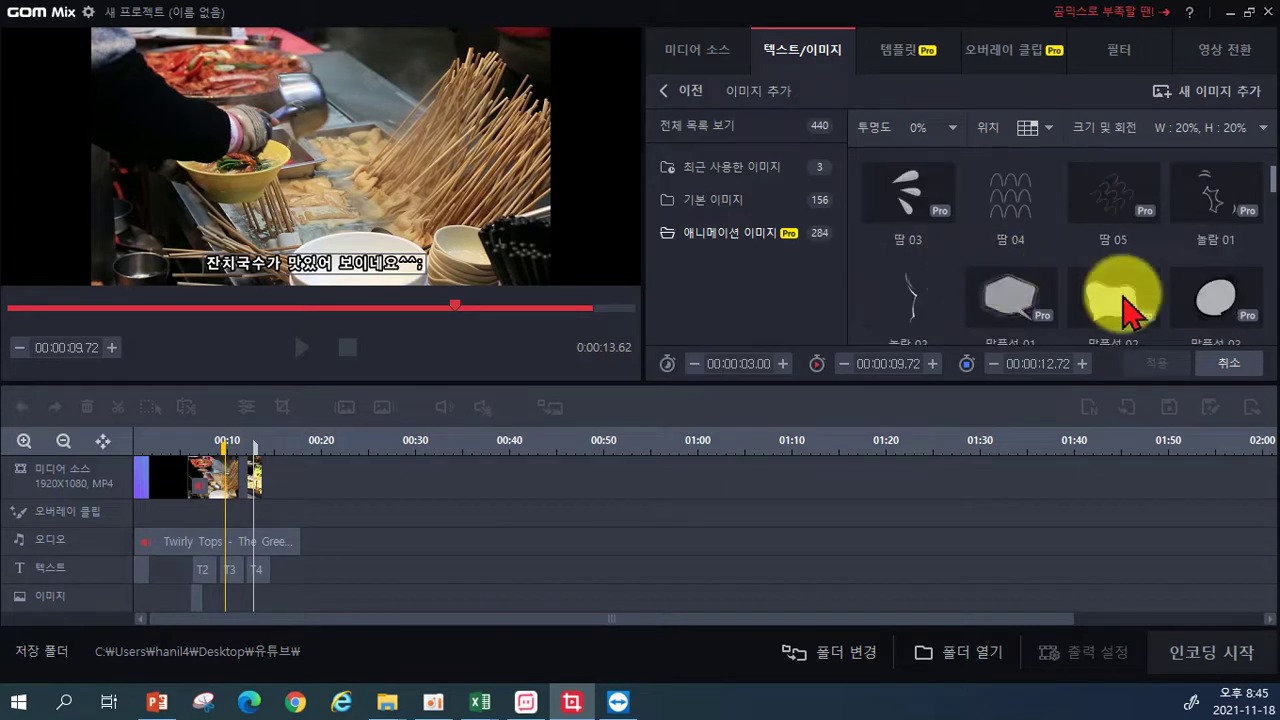
scroll(1035, 305, "up", 1)
scroll(1000, 290, "down", 2)
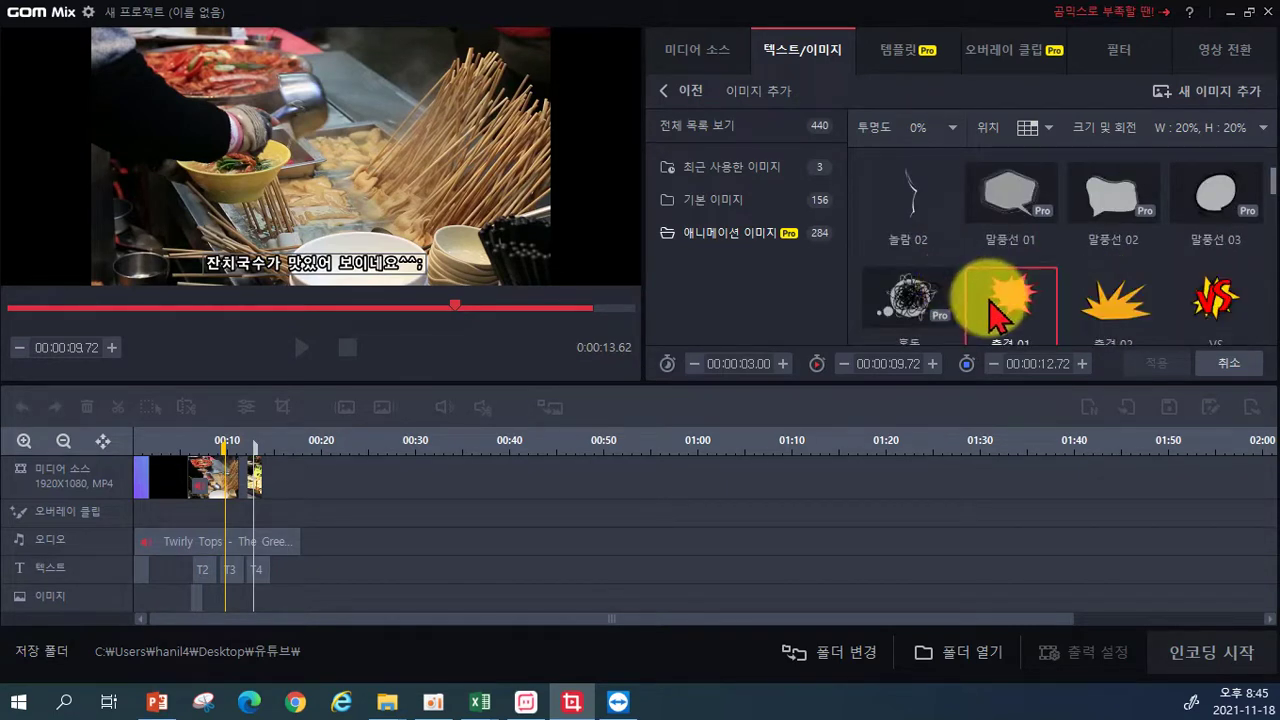
scroll(1060, 290, "down", 2)
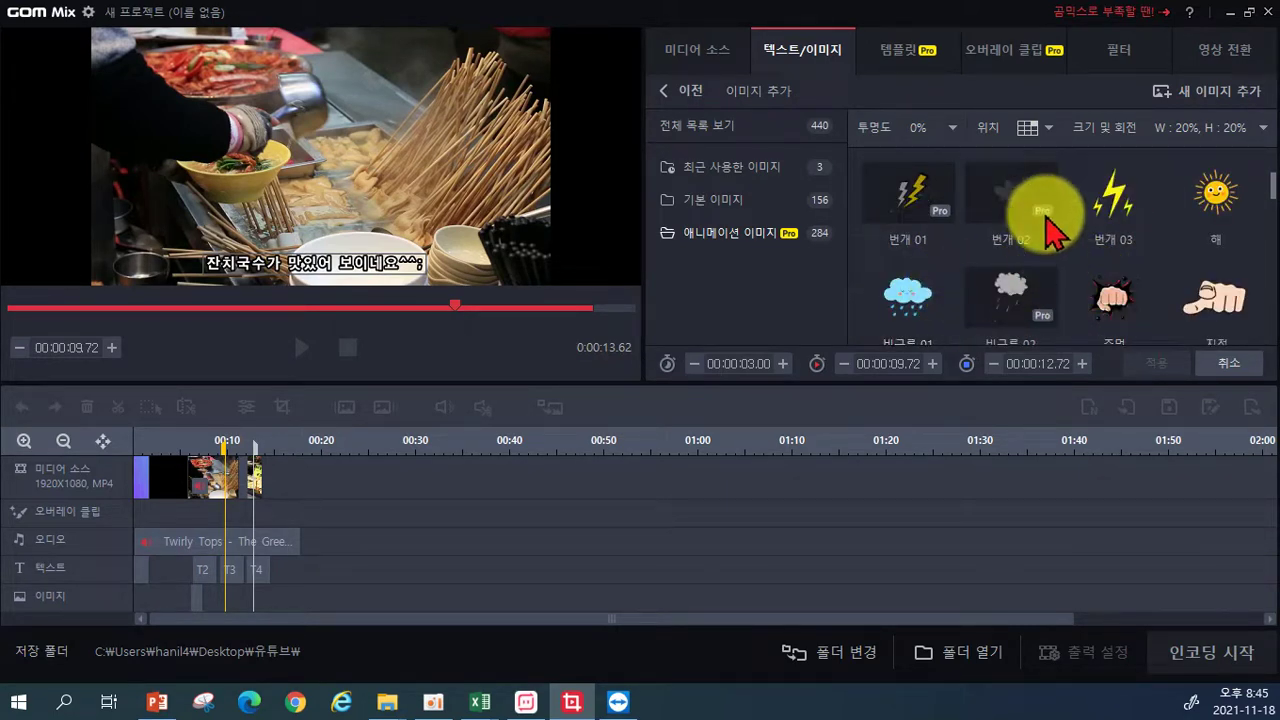
scroll(1080, 265, "down", 1)
scroll(1157, 329, "down", 2)
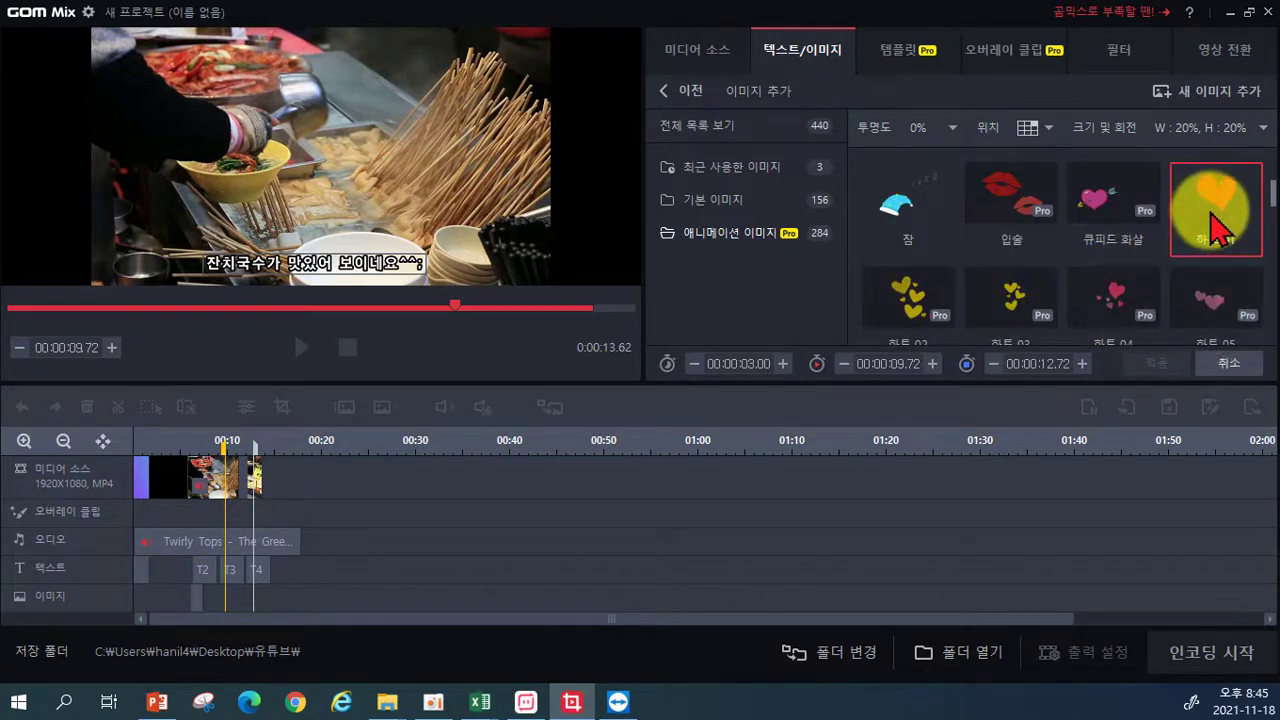
scroll(1200, 245, "down", 2)
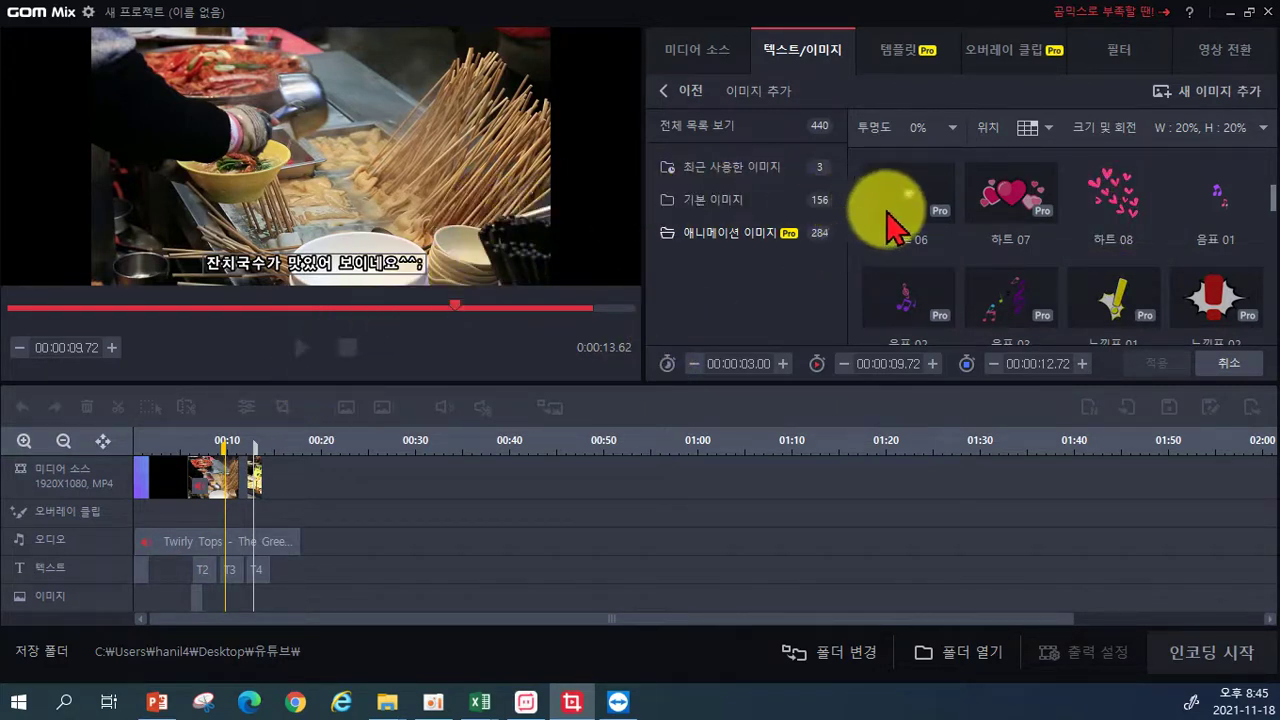
scroll(930, 250, "up", 1)
scroll(1150, 285, "up", 2)
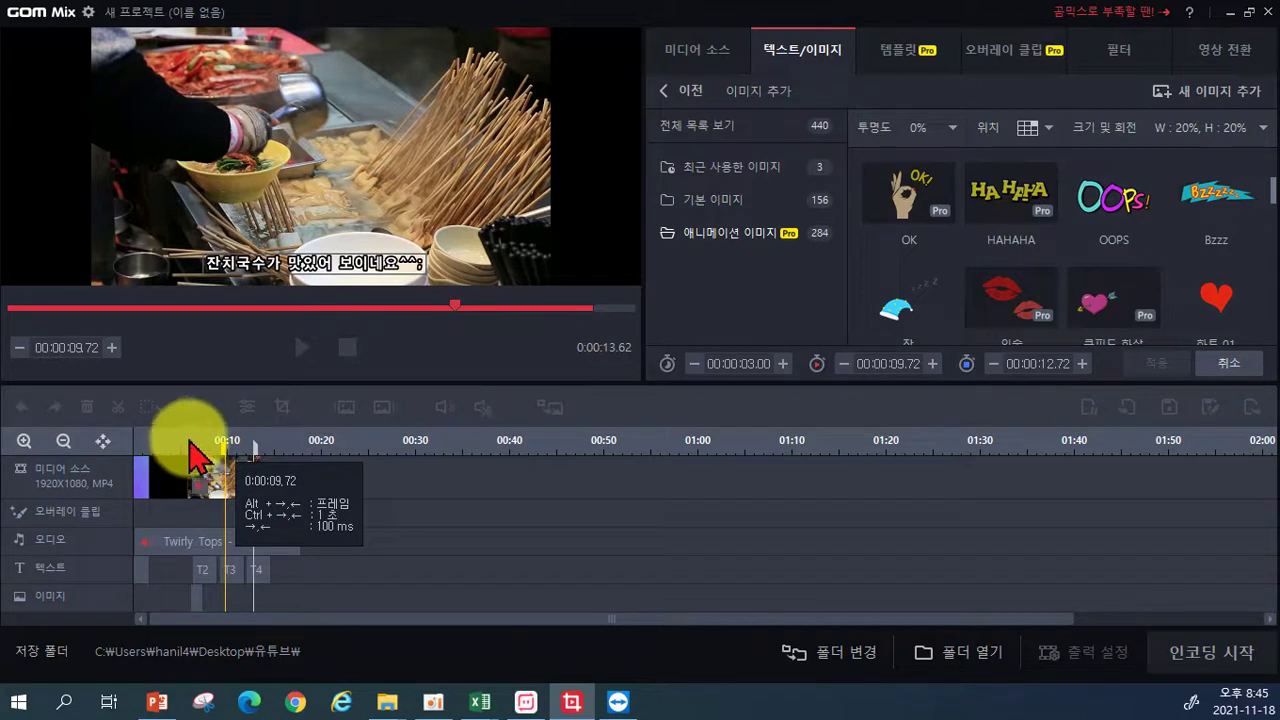
- Set the new image's time range from 00:00:05.60 to 00:00:13.62 and start importing an image file
left_click_drag(186, 447, 184, 447)
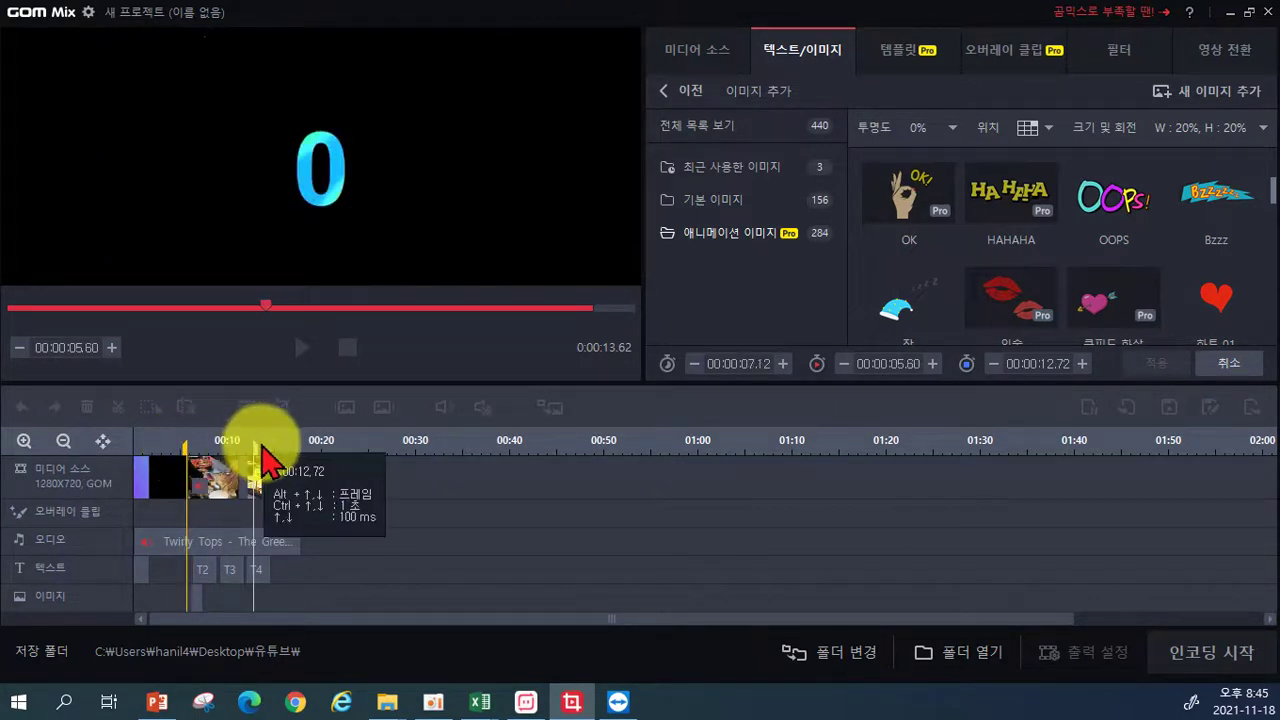
left_click_drag(255, 445, 263, 445)
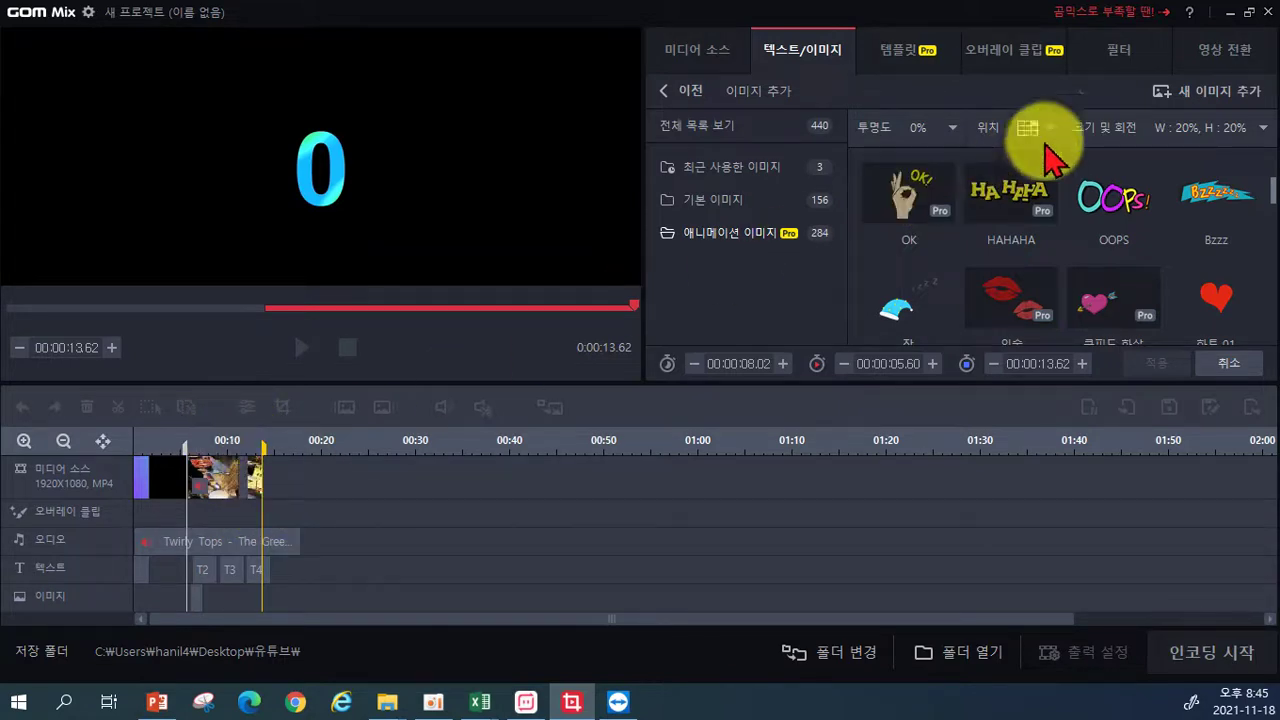
left_click(1207, 100)
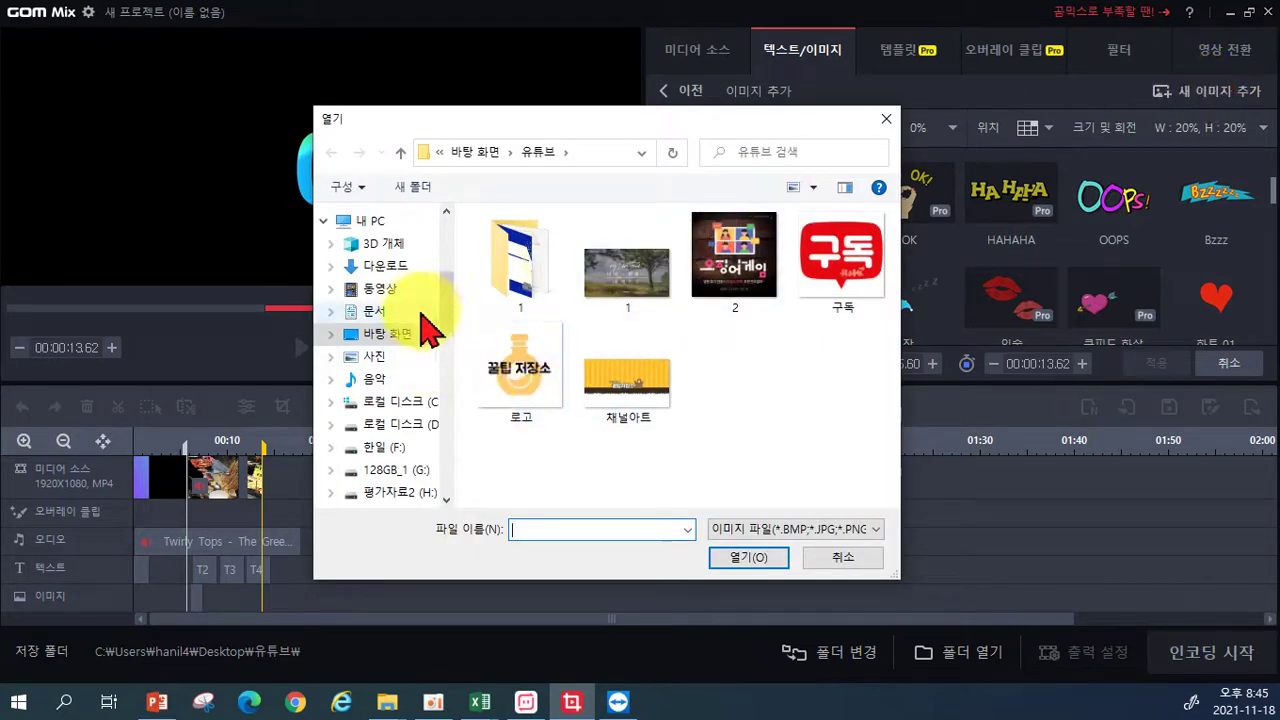
- Look through the image subfolders of the 문서 folder for a suitable overlay picture
scroll(405, 295, "up", 4)
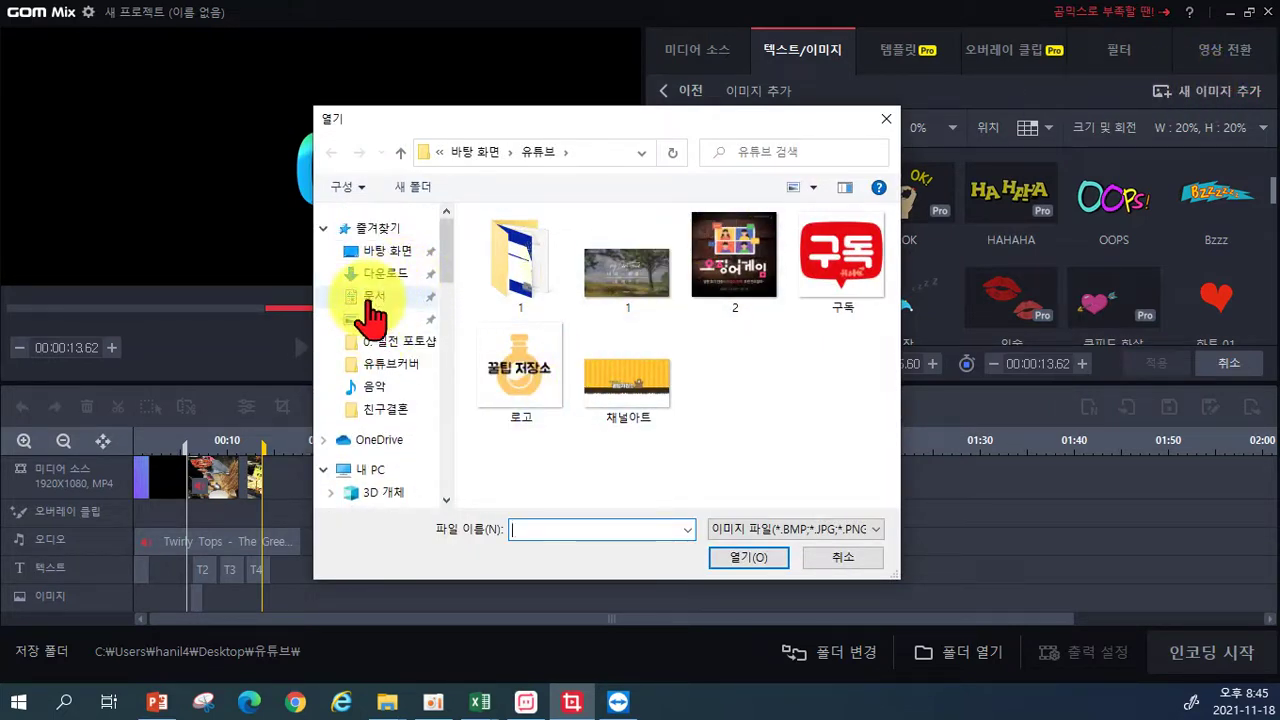
left_click(370, 298)
scroll(540, 380, "down", 3)
double_click(540, 465)
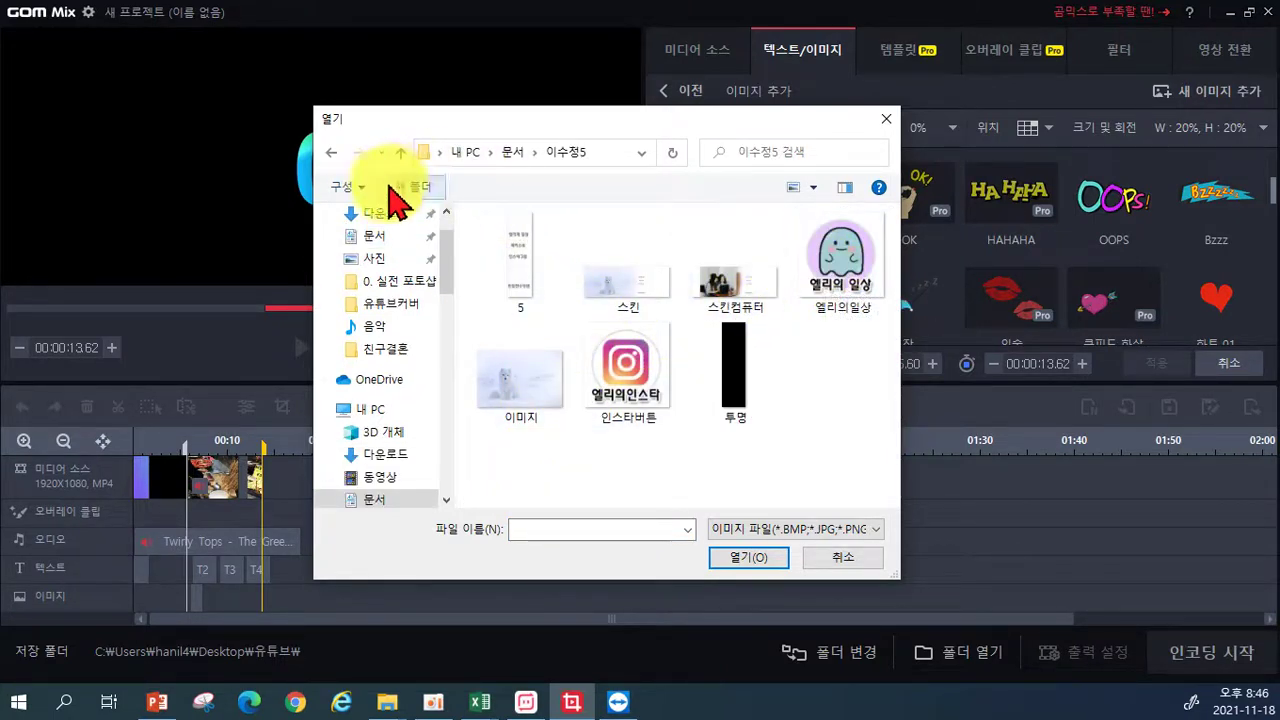
left_click(329, 155)
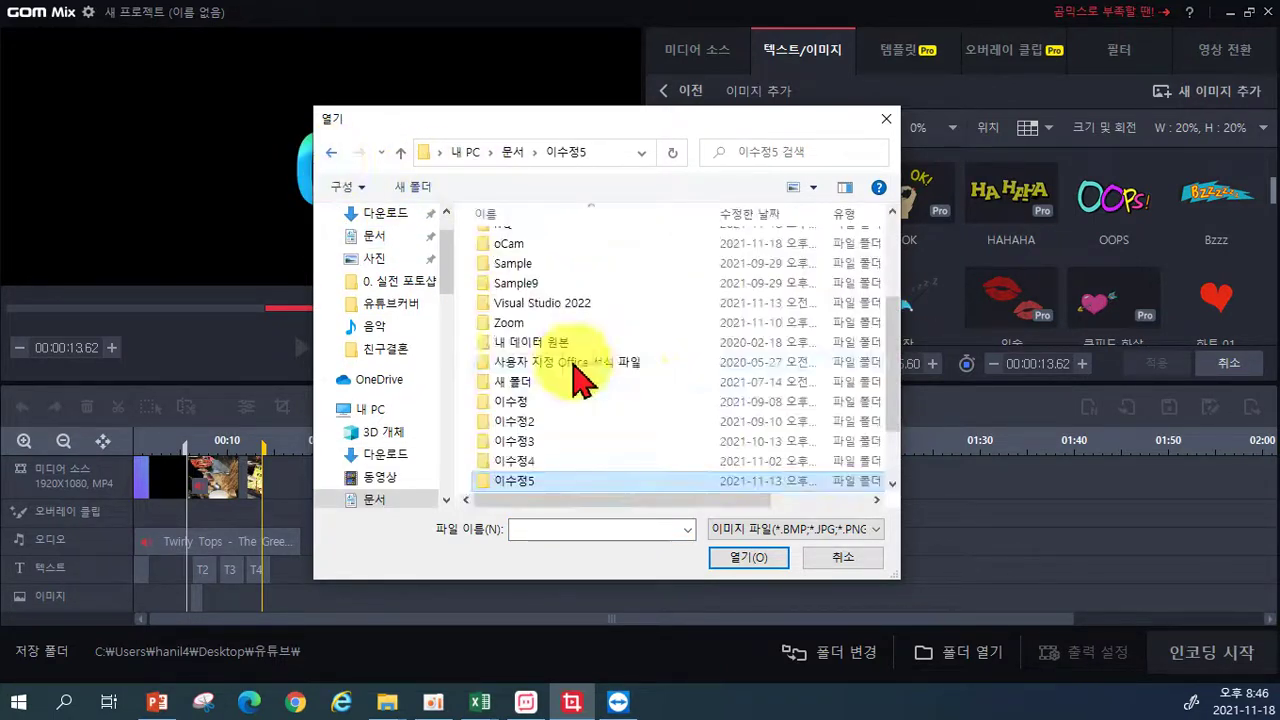
double_click(537, 462)
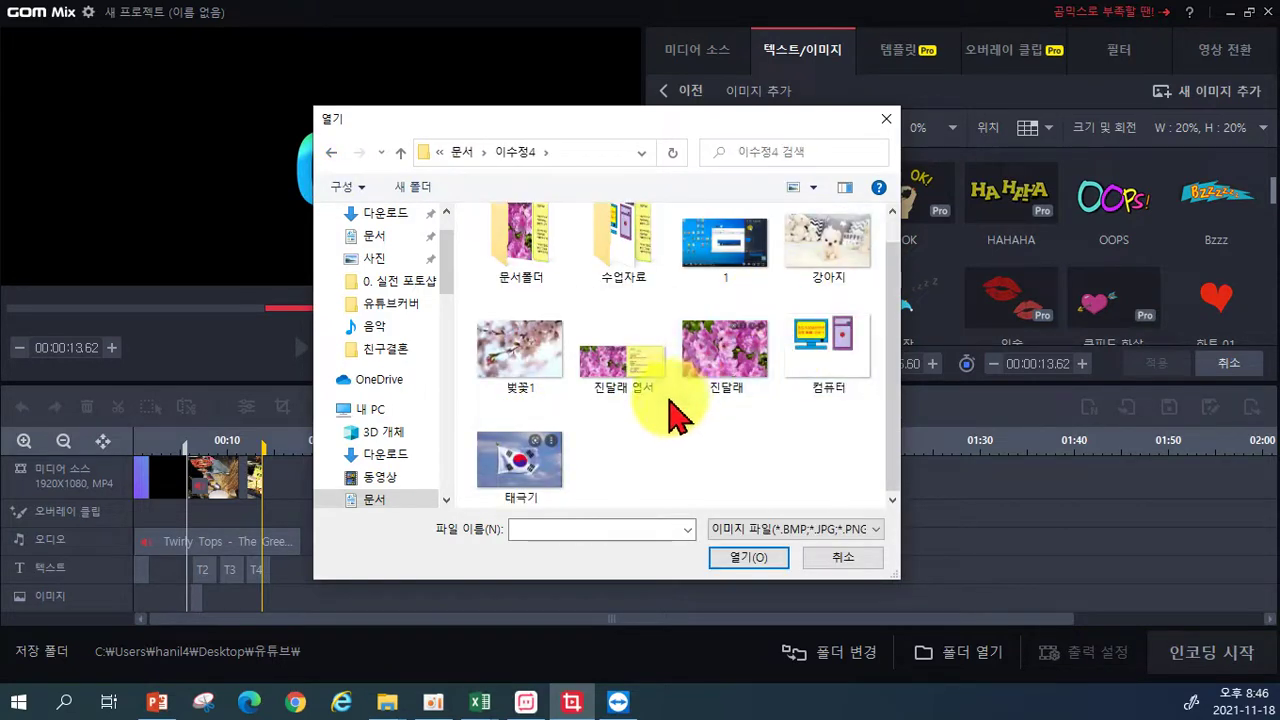
left_click(333, 152)
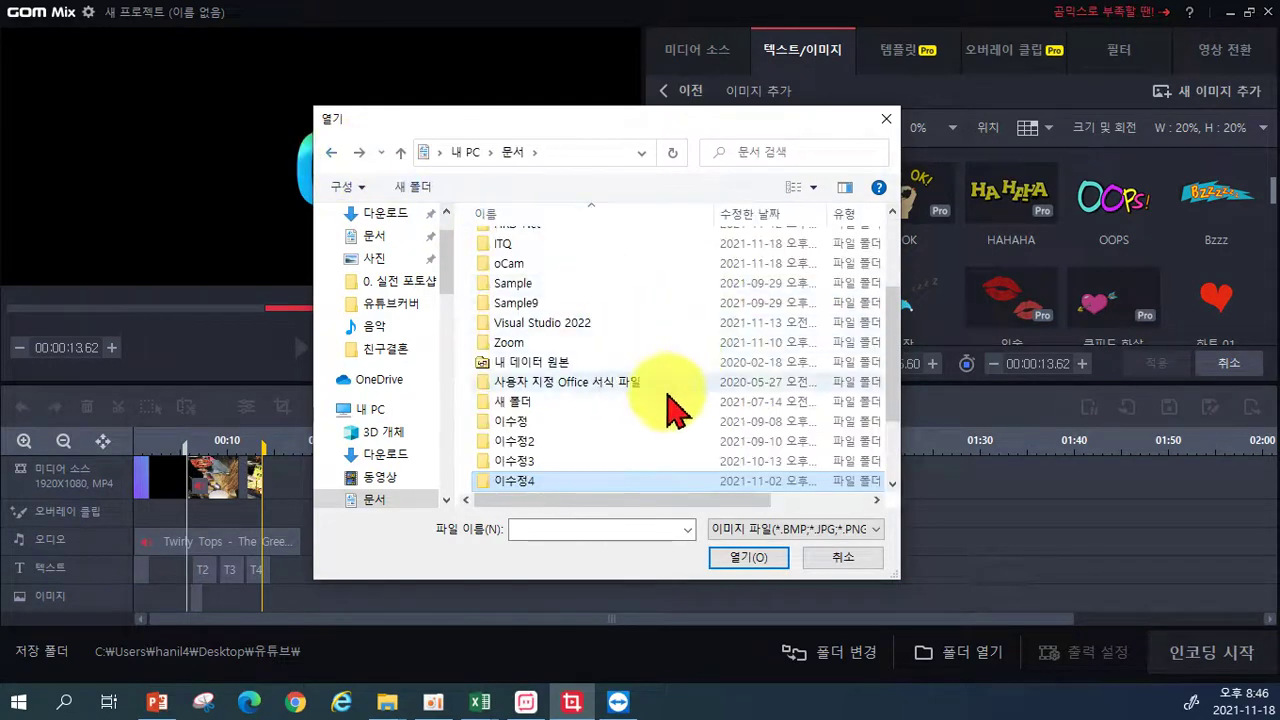
left_click(374, 235)
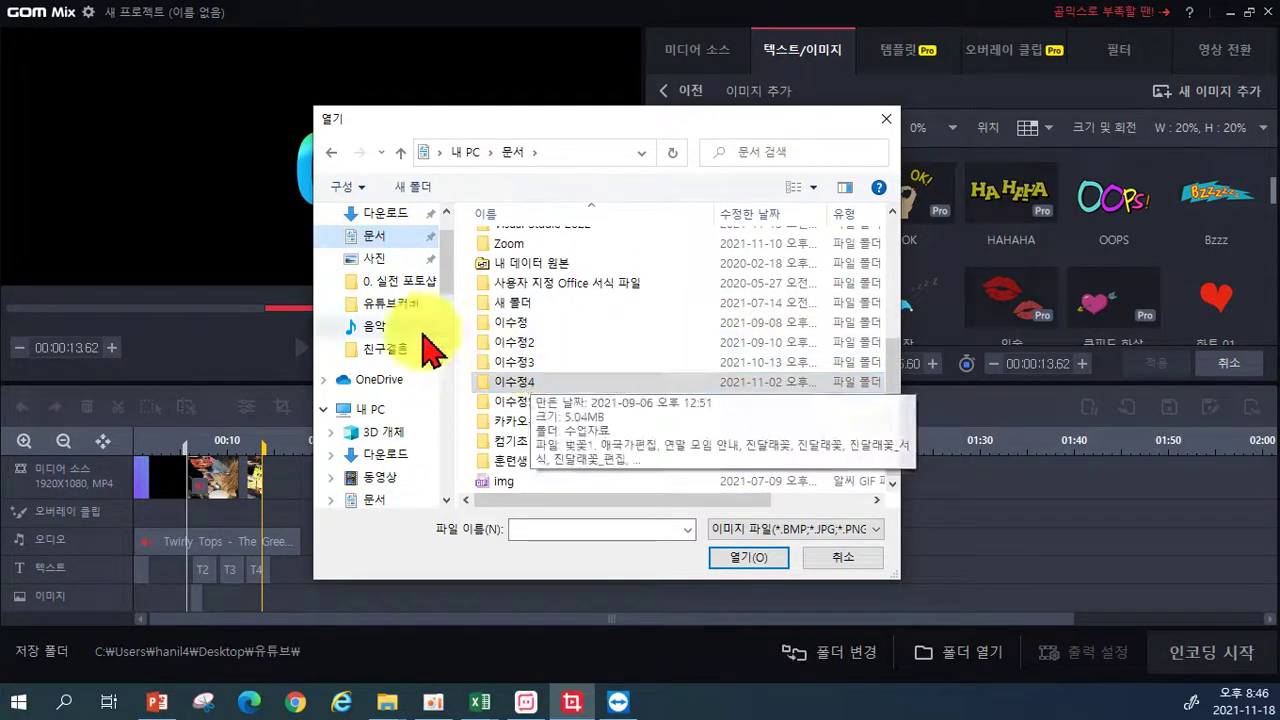
- Add the green 알뜰정보 logo from the desktop's 이미지5 folder as an image overlay and apply it
scroll(398, 283, "up", 2)
left_click(405, 252)
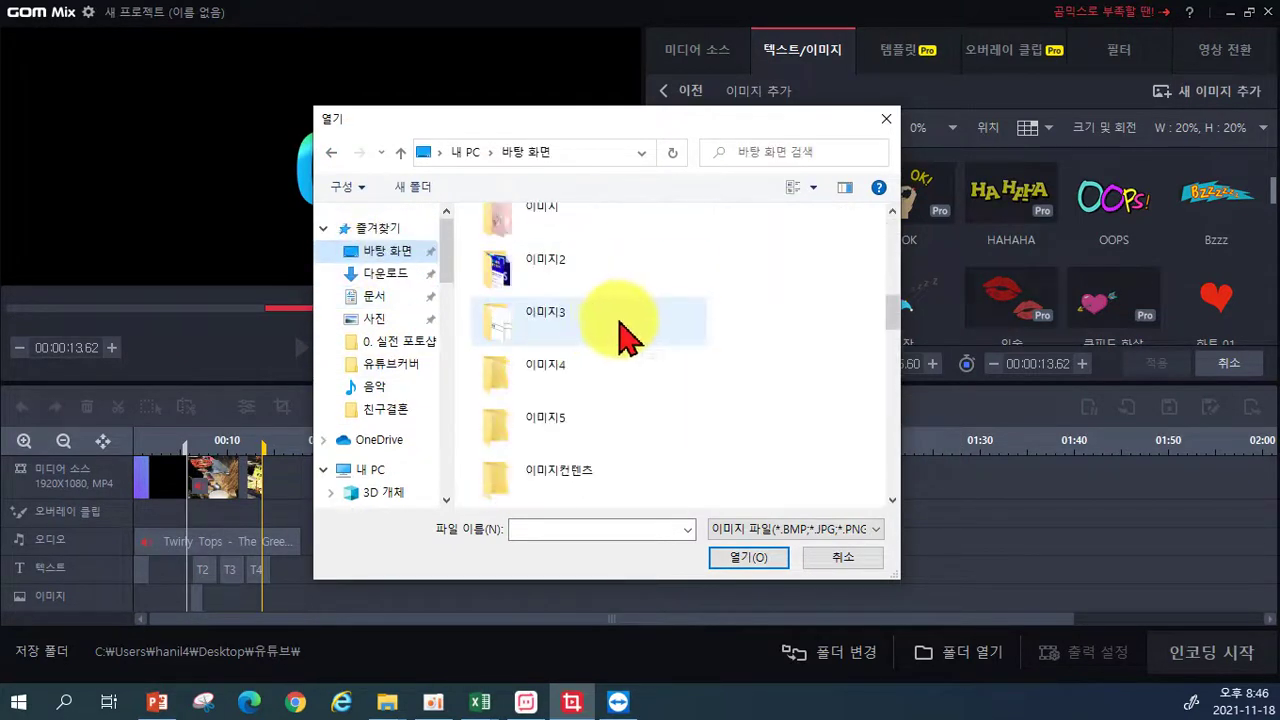
double_click(548, 432)
scroll(740, 380, "down", 10)
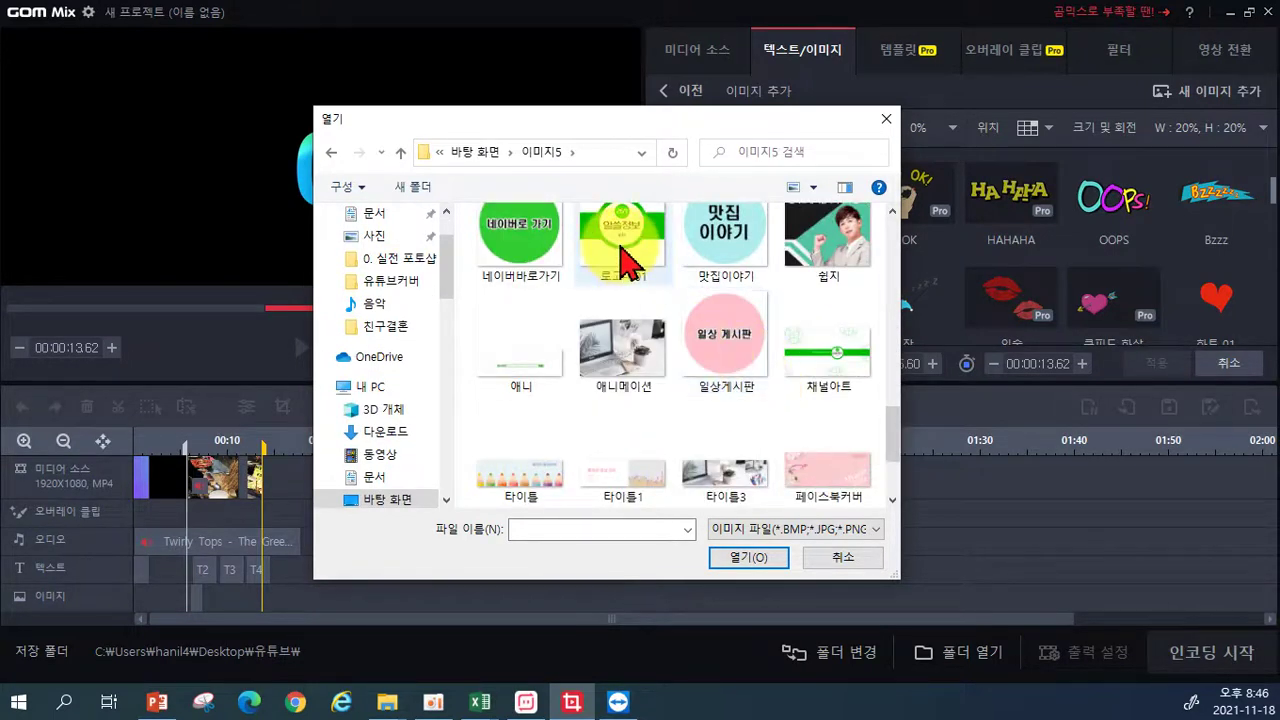
left_click(627, 262)
left_click(748, 557)
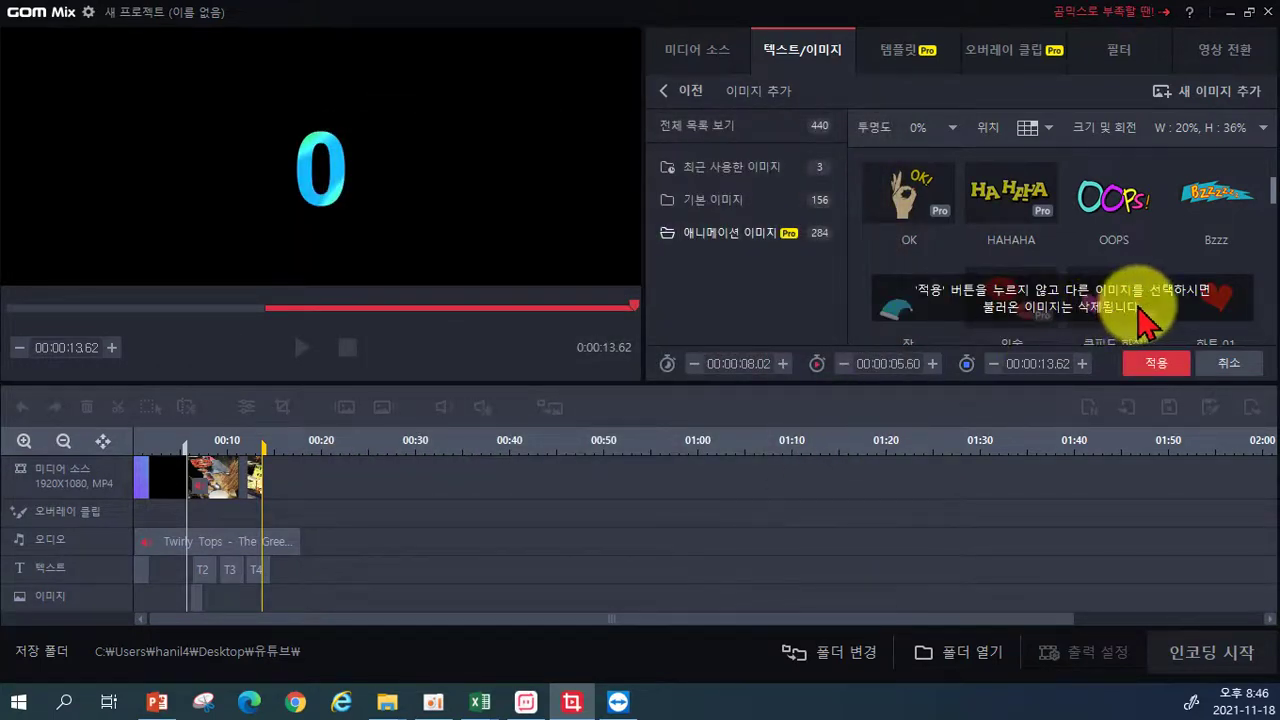
left_click(1160, 364)
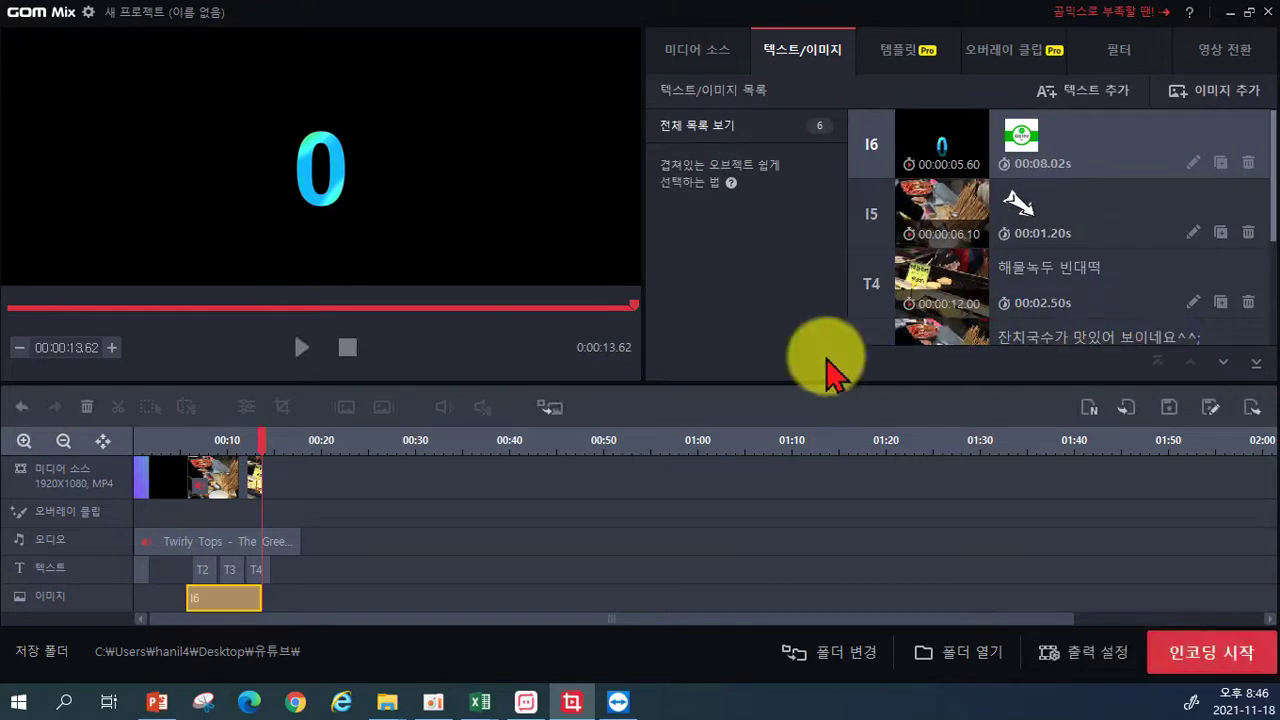
- Preview the logo over the first market clip and shrink it to a small mark in the frame's upper-right corner
left_click(194, 434)
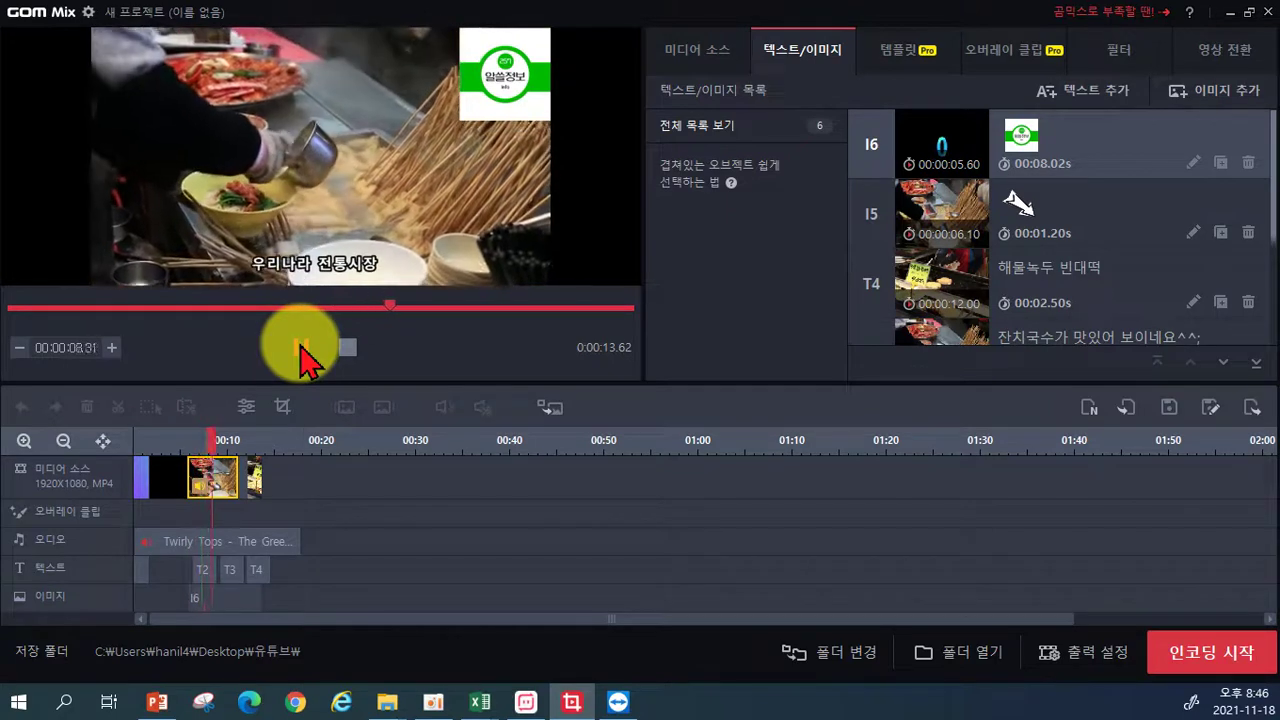
left_click(300, 350)
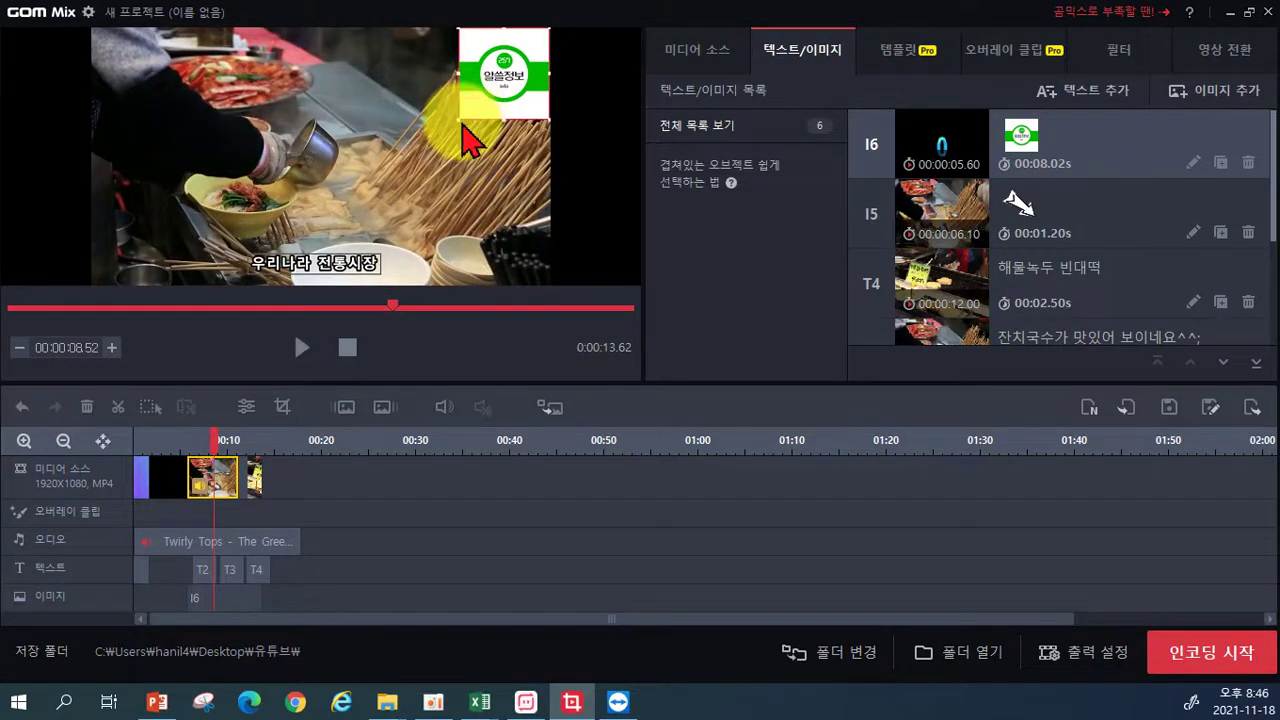
left_click_drag(457, 121, 505, 86)
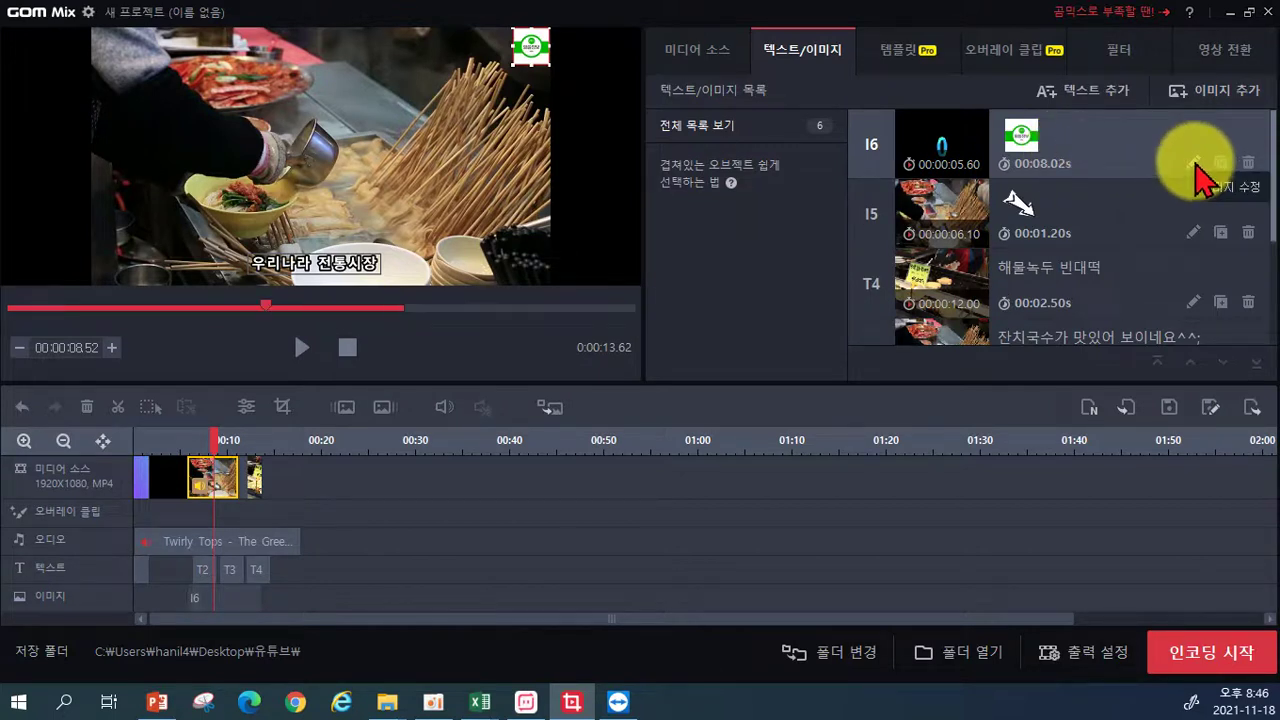
- Make the logo overlay semi-transparent and apply the change
left_click(1193, 163)
left_click(958, 127)
left_click(935, 272)
left_click(1135, 365)
- Play the project from the countdown clip to preview the semi-transparent logo over the market clips
left_click(168, 472)
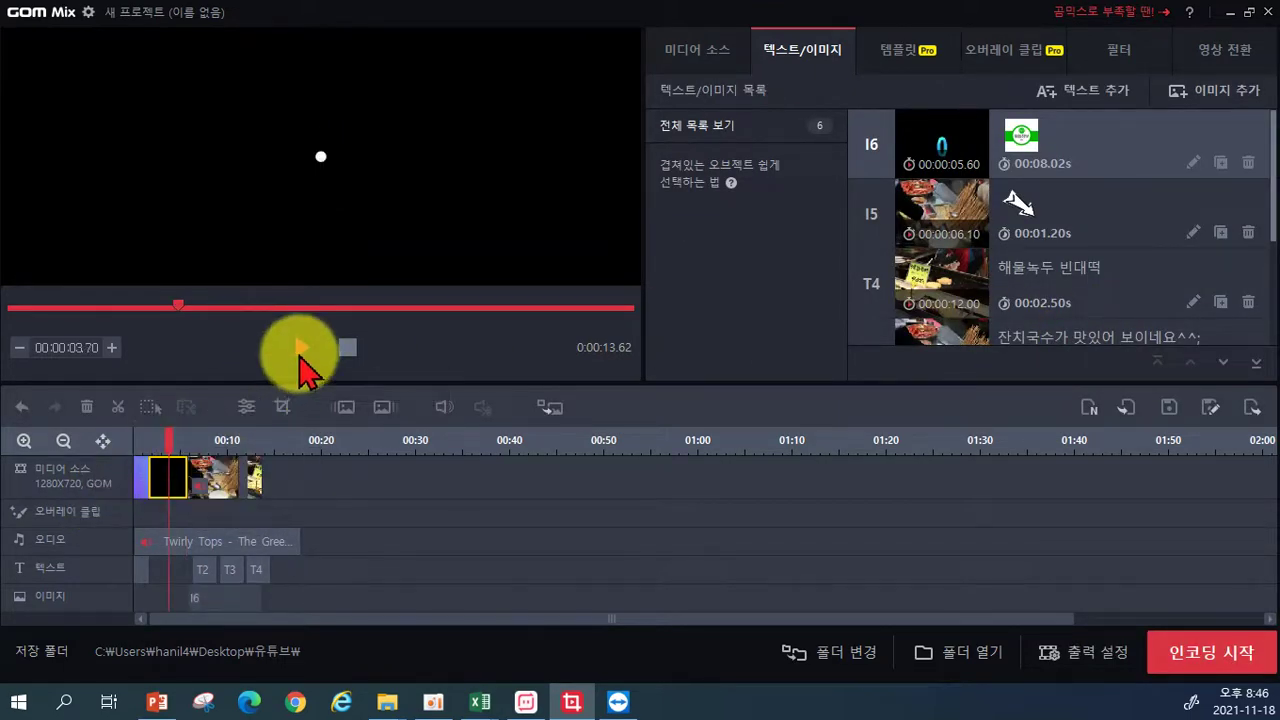
left_click(300, 358)
left_click(300, 356)
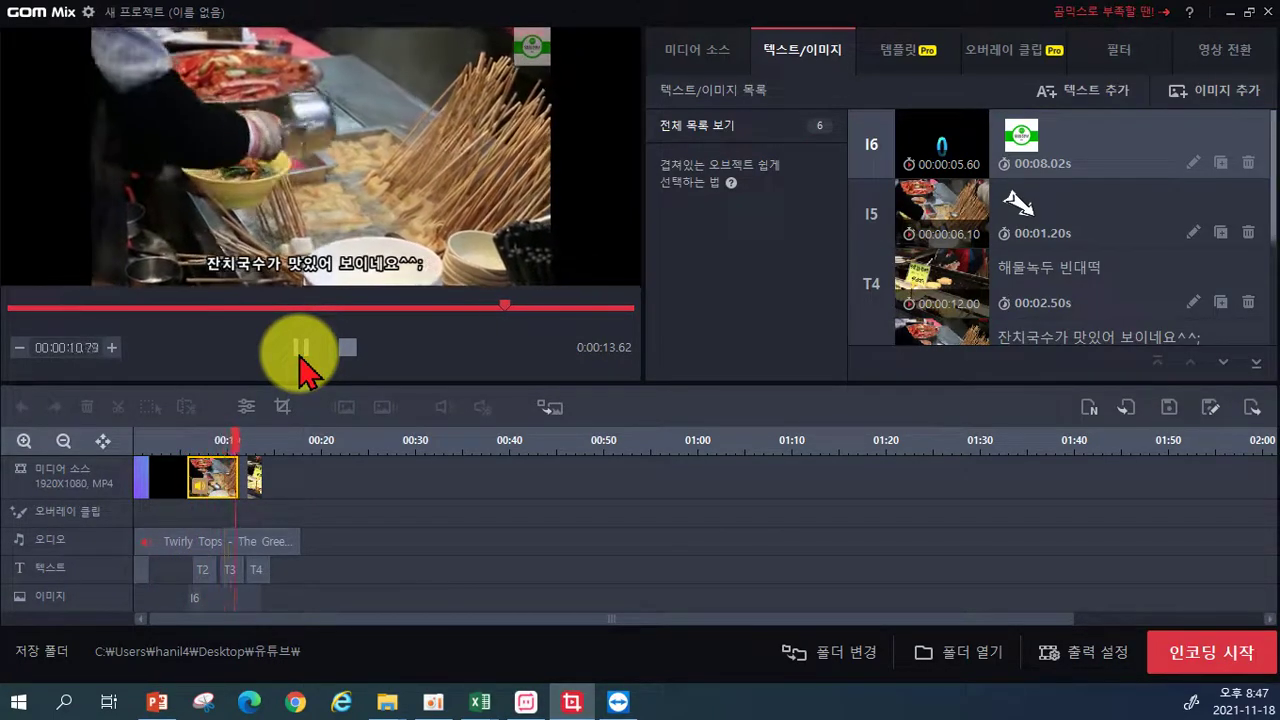
left_click(300, 356)
left_click(300, 356)
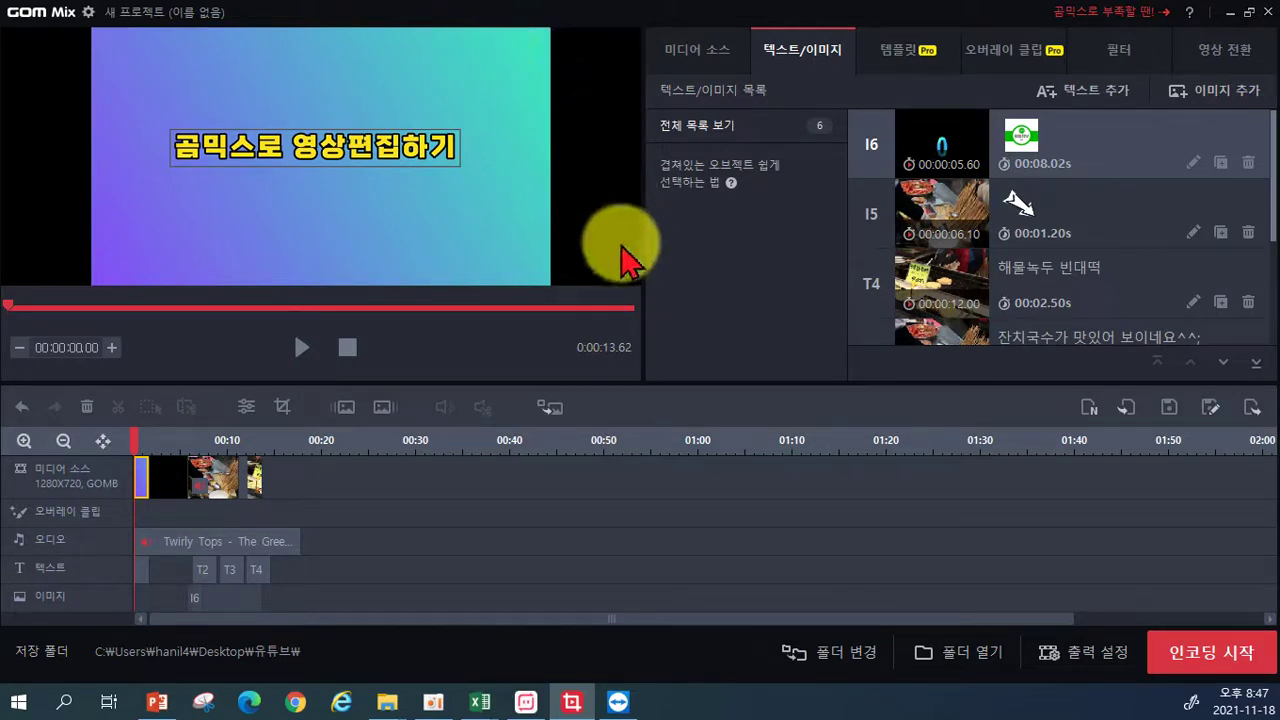
- Look over the overlay clip and filter collections, and examine the available templates
left_click(903, 60)
left_click(992, 55)
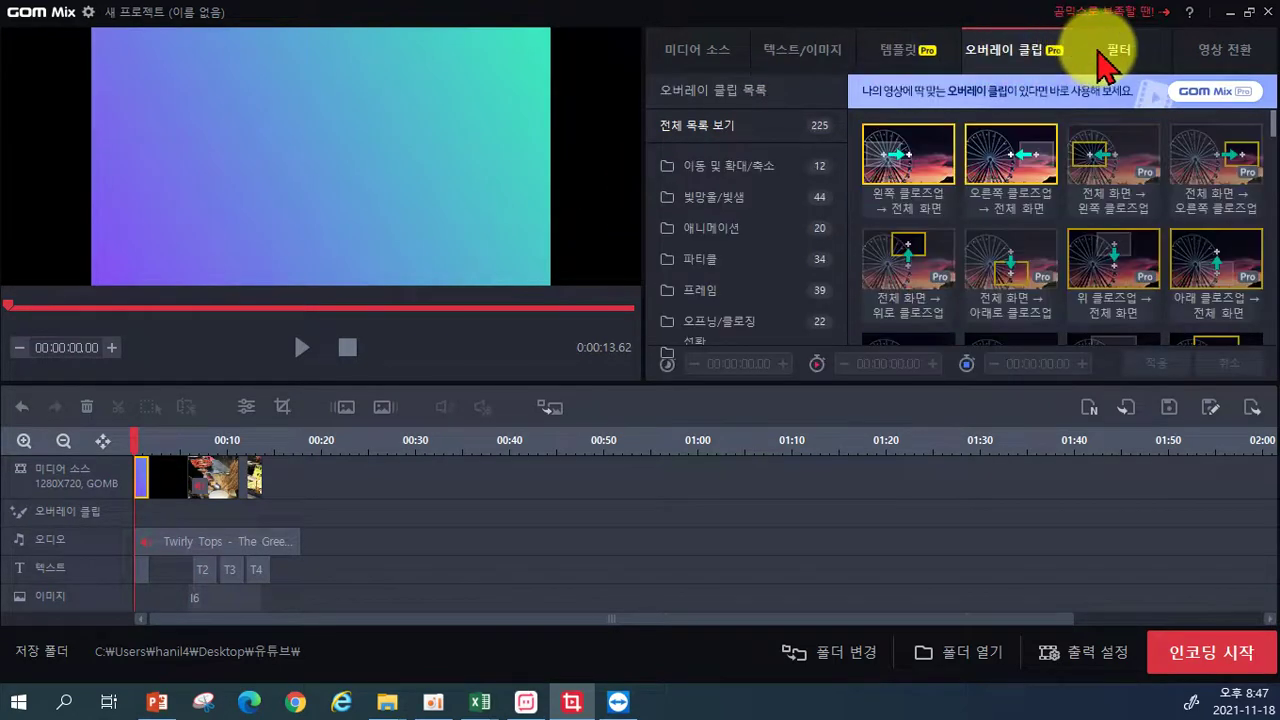
left_click(1110, 55)
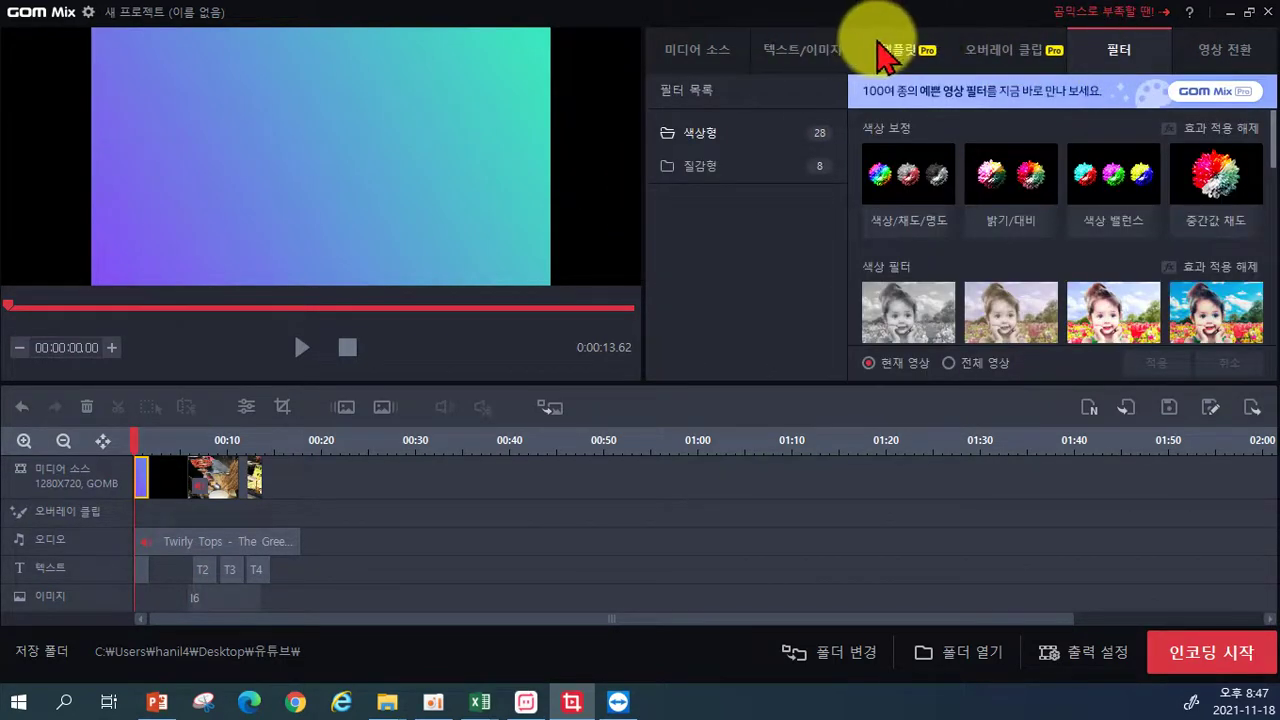
left_click(890, 50)
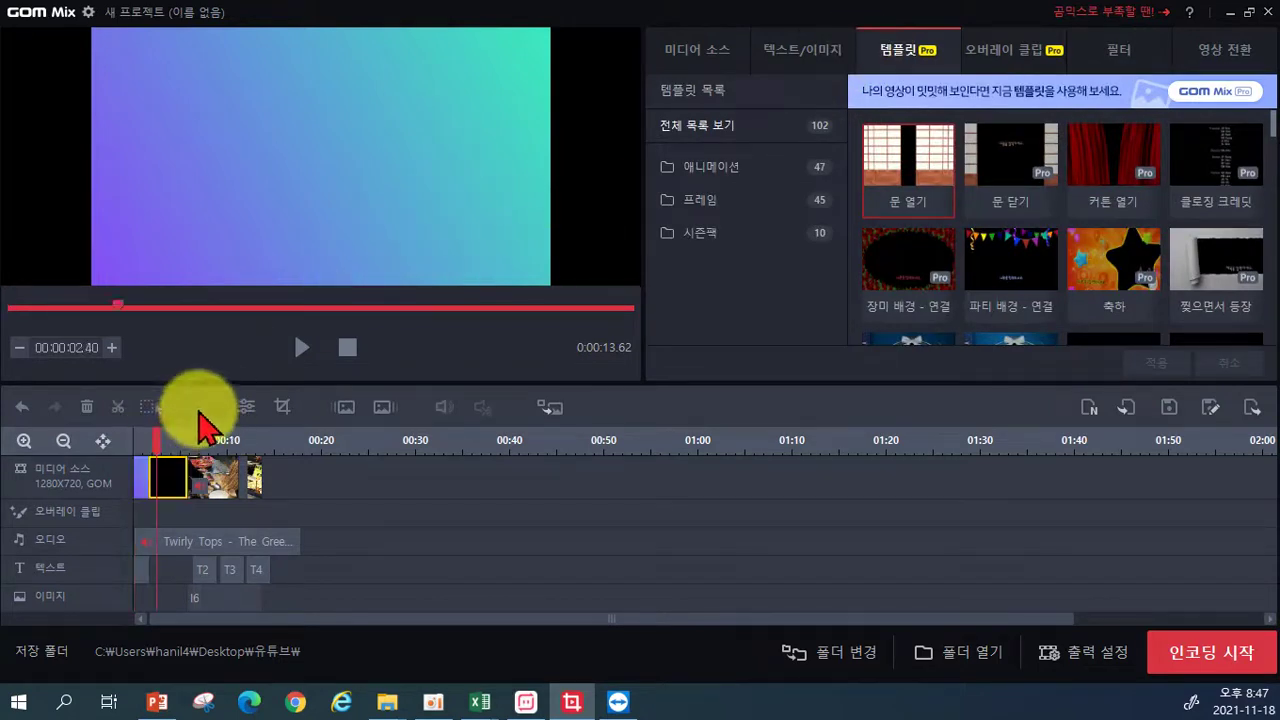
left_click(157, 442)
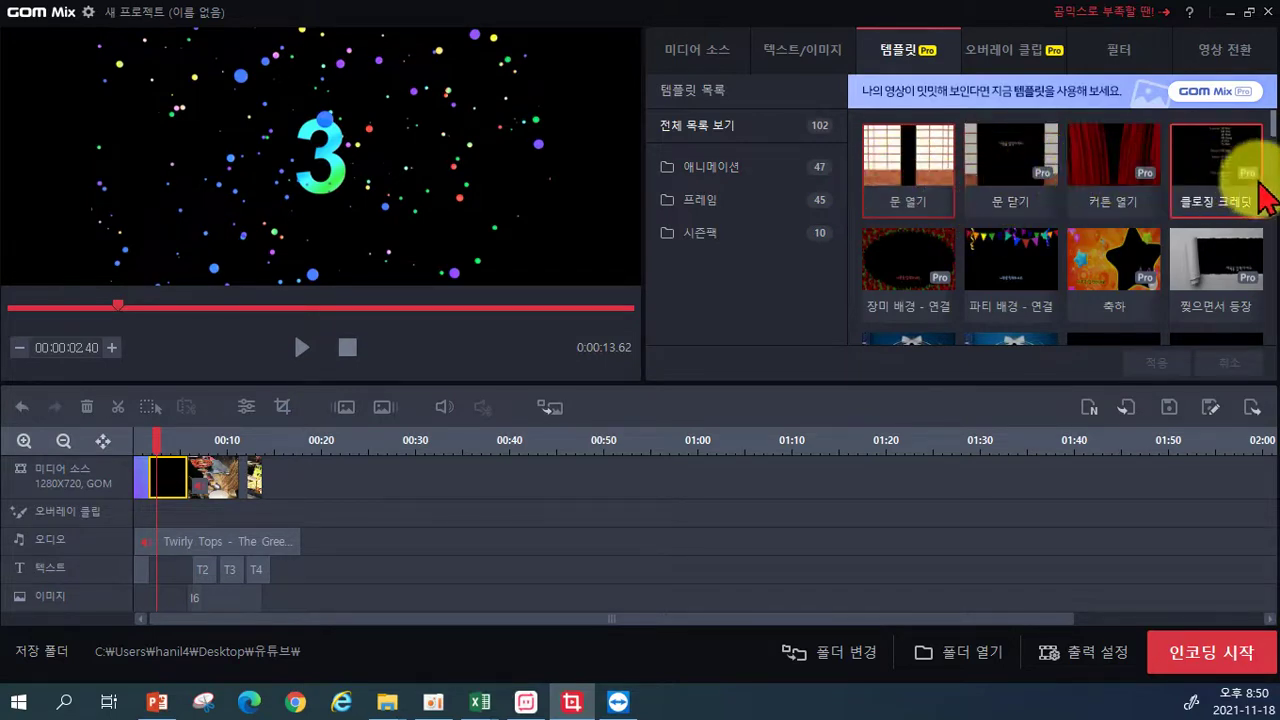
scroll(1163, 275, "down", 2)
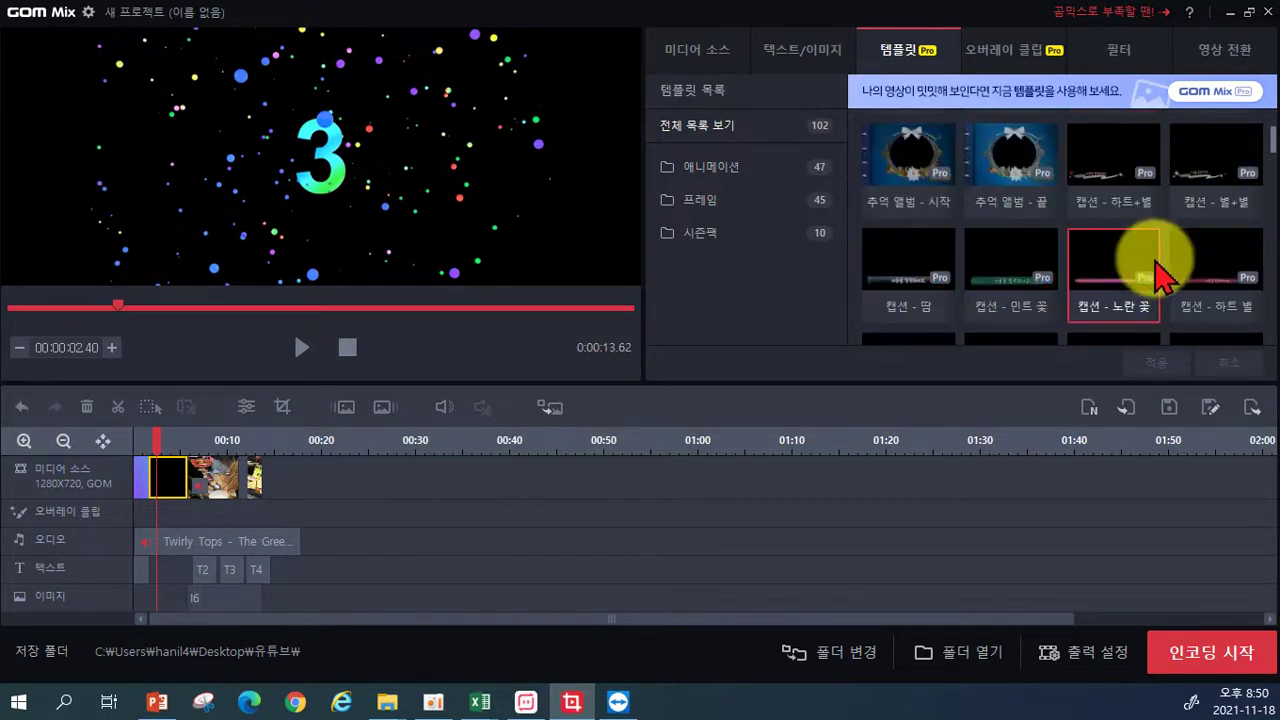
scroll(1163, 255, "up", 2)
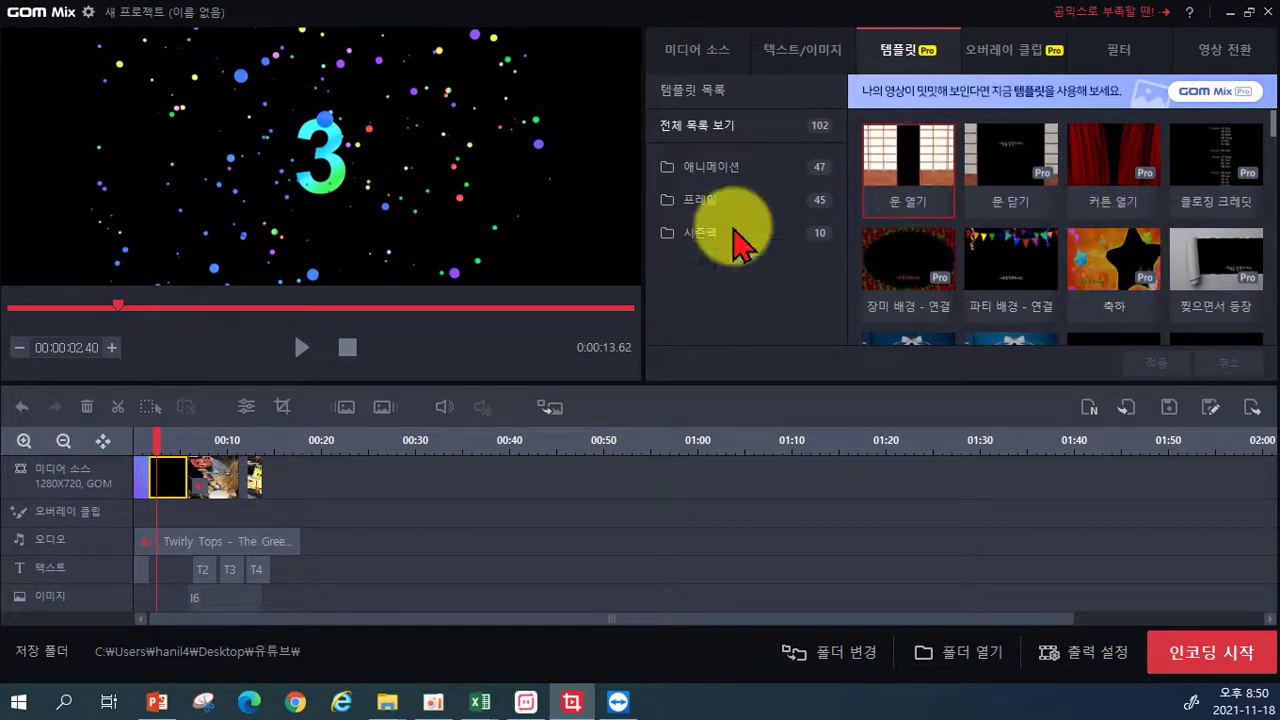
- Apply the 문 열기 template at the start of the first market clip and play the result
left_click_drag(160, 440, 189, 441)
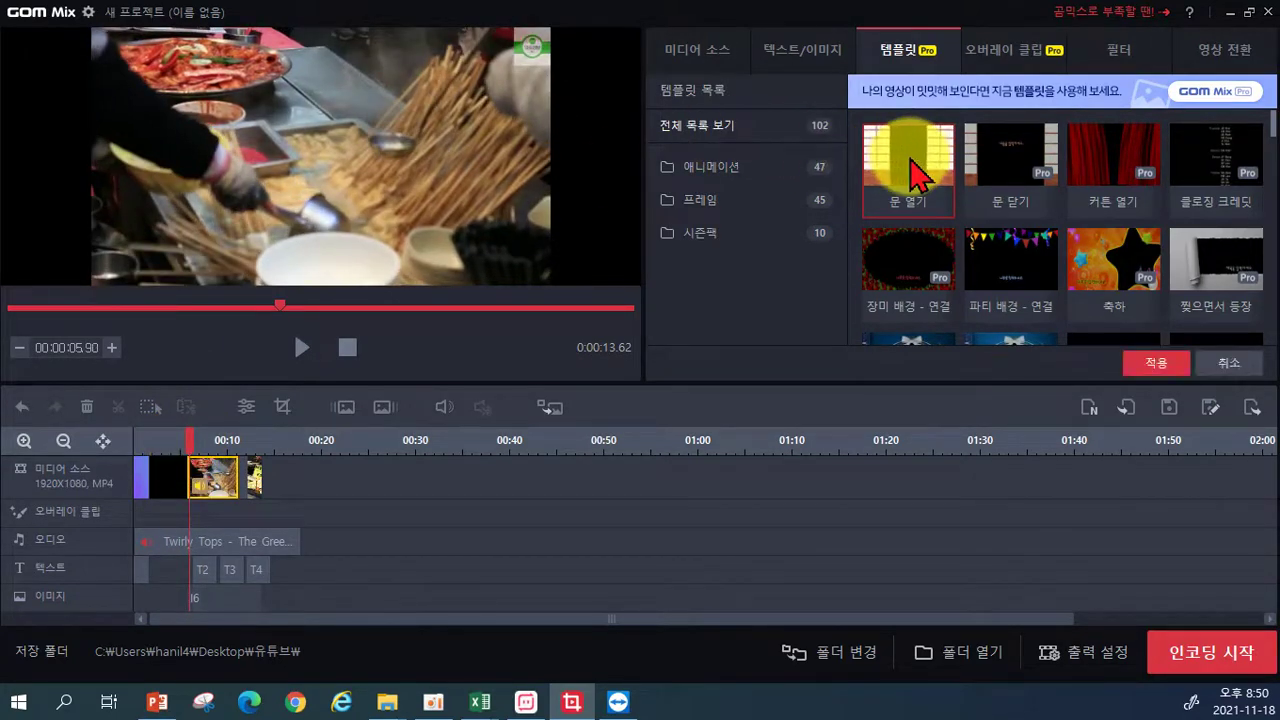
left_click(912, 175)
left_click(1148, 363)
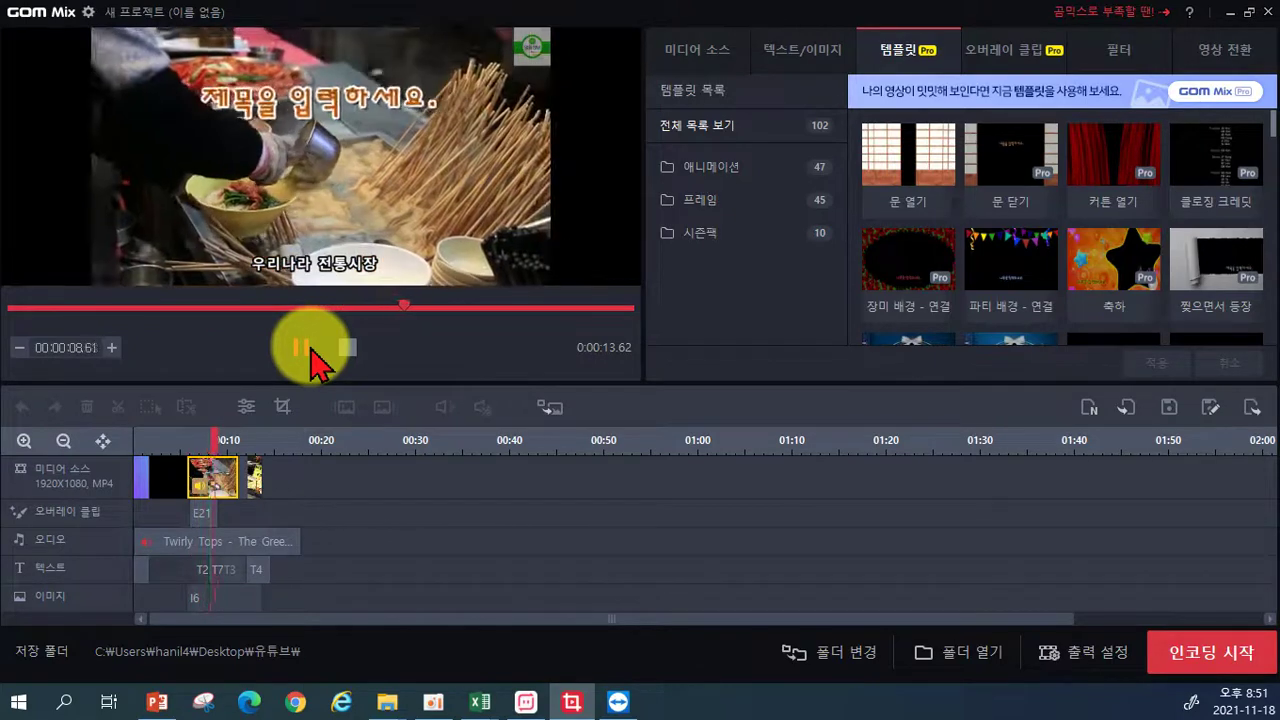
left_click(302, 348)
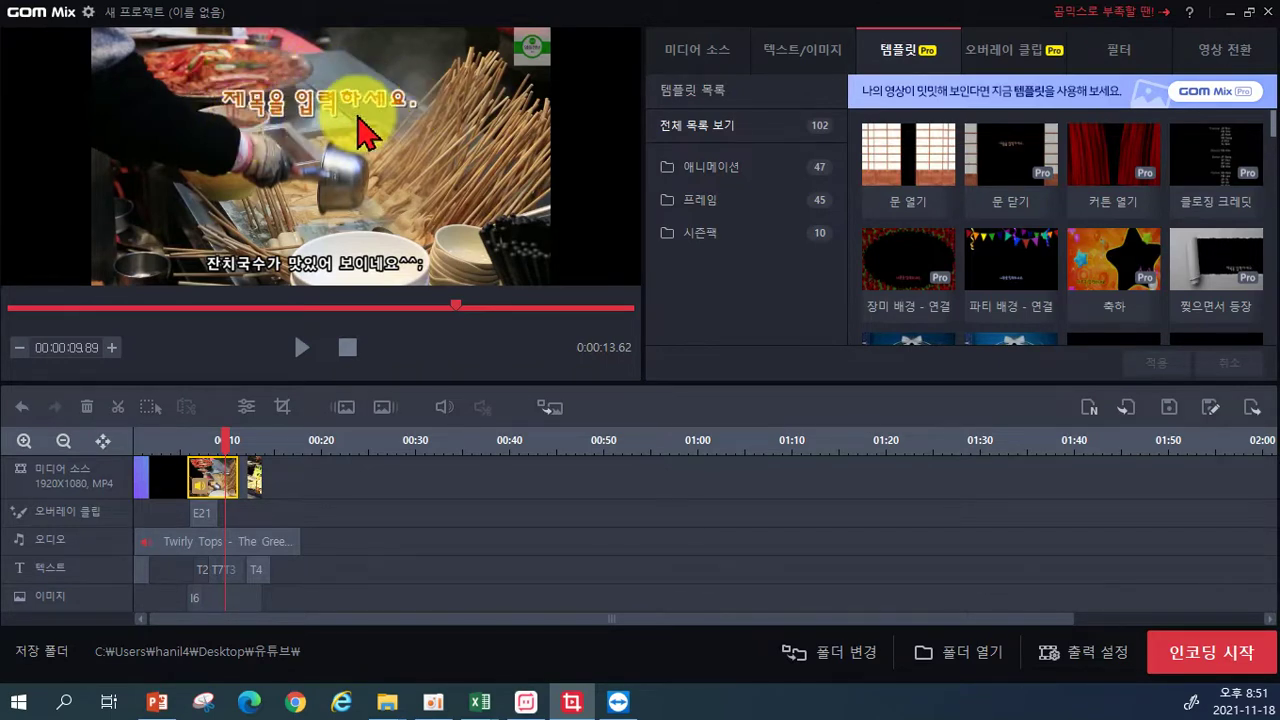
- Delete the door template's placeholder title text and replay the market clip from the end of the countdown
left_click(811, 56)
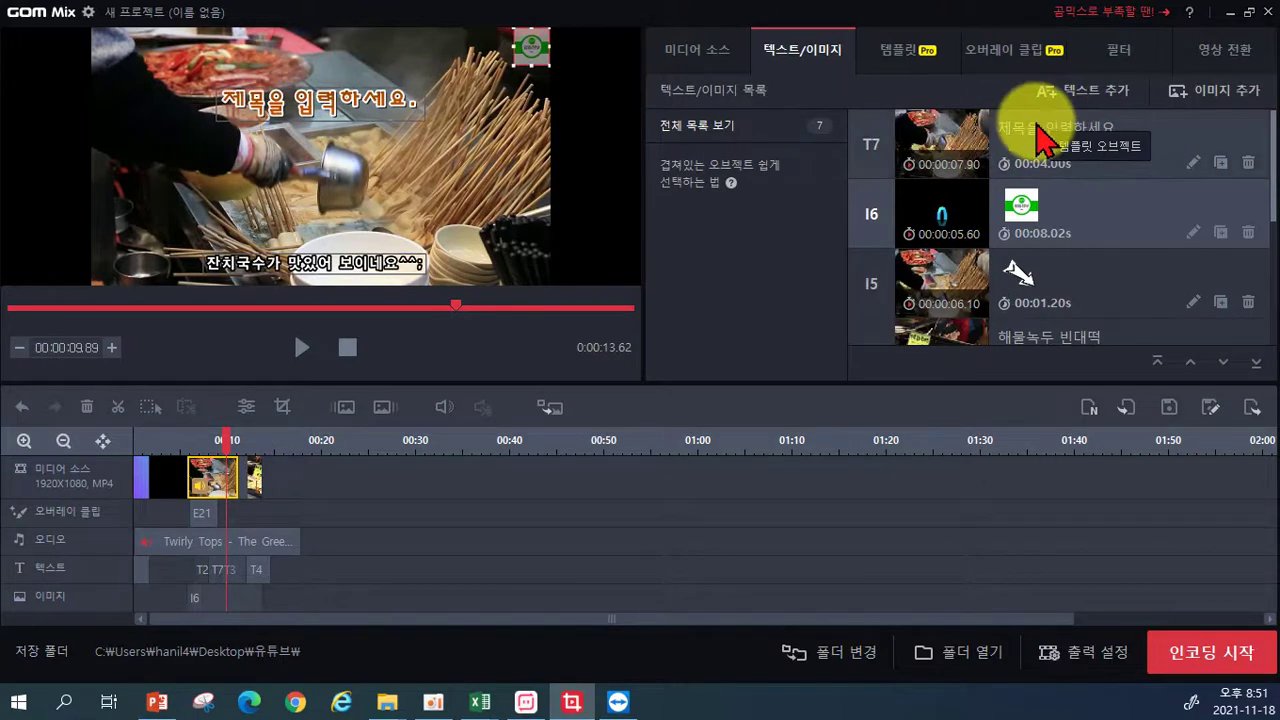
left_click(1248, 162)
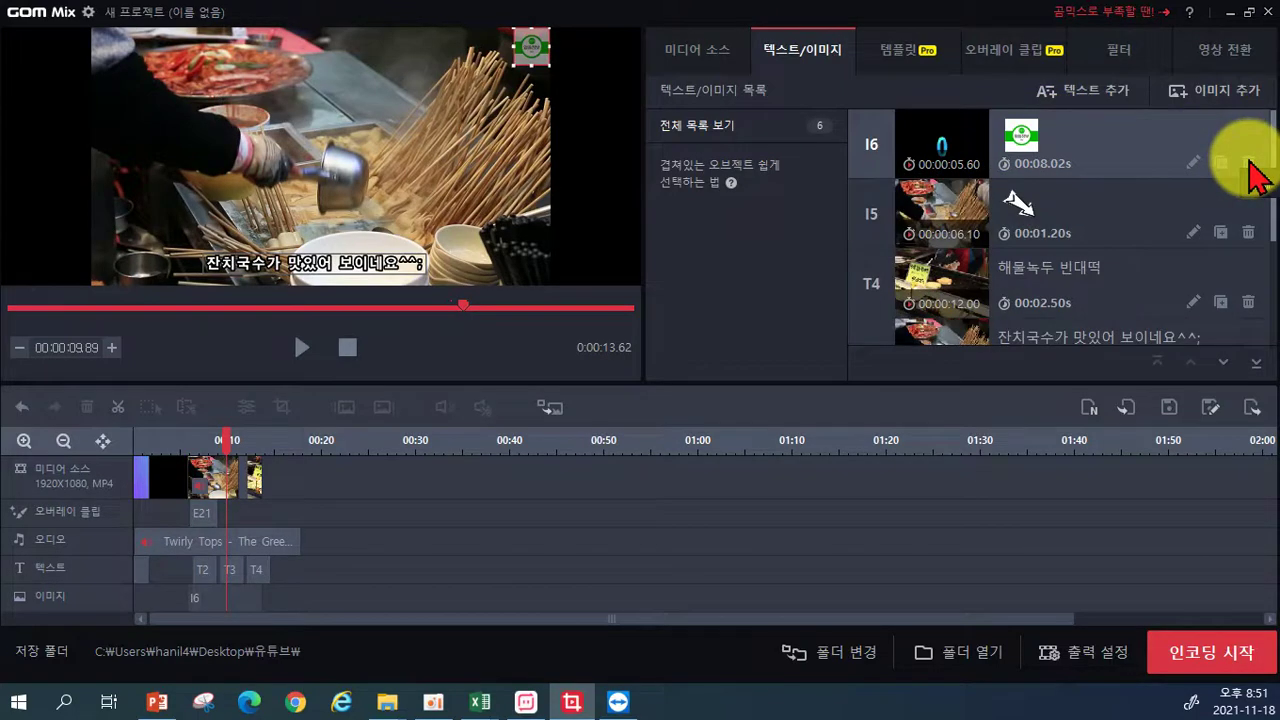
left_click(207, 450)
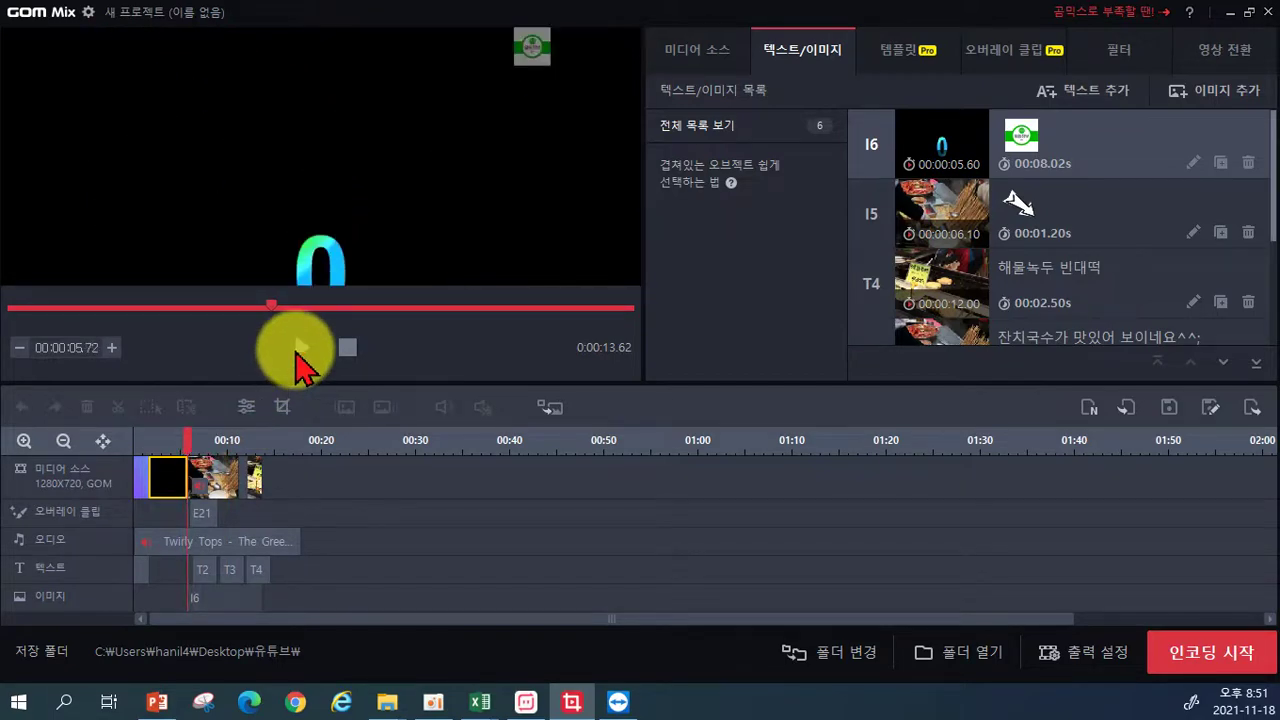
left_click(298, 348)
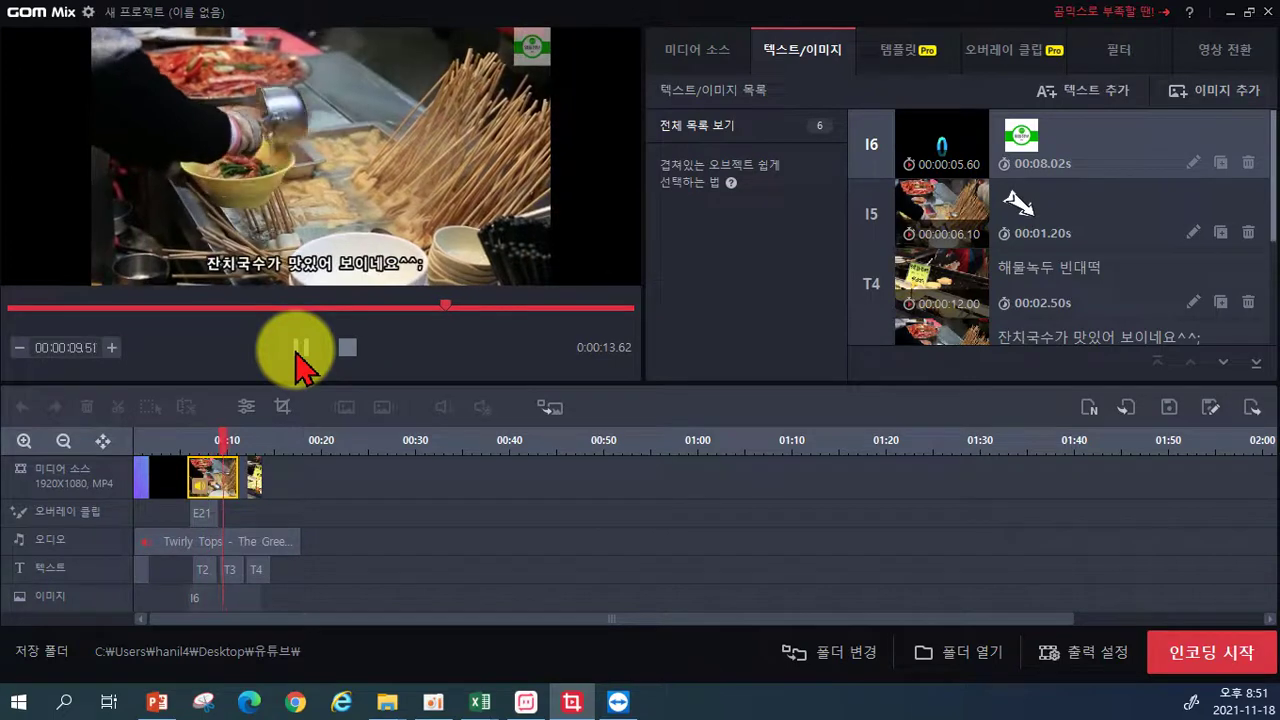
left_click(299, 350)
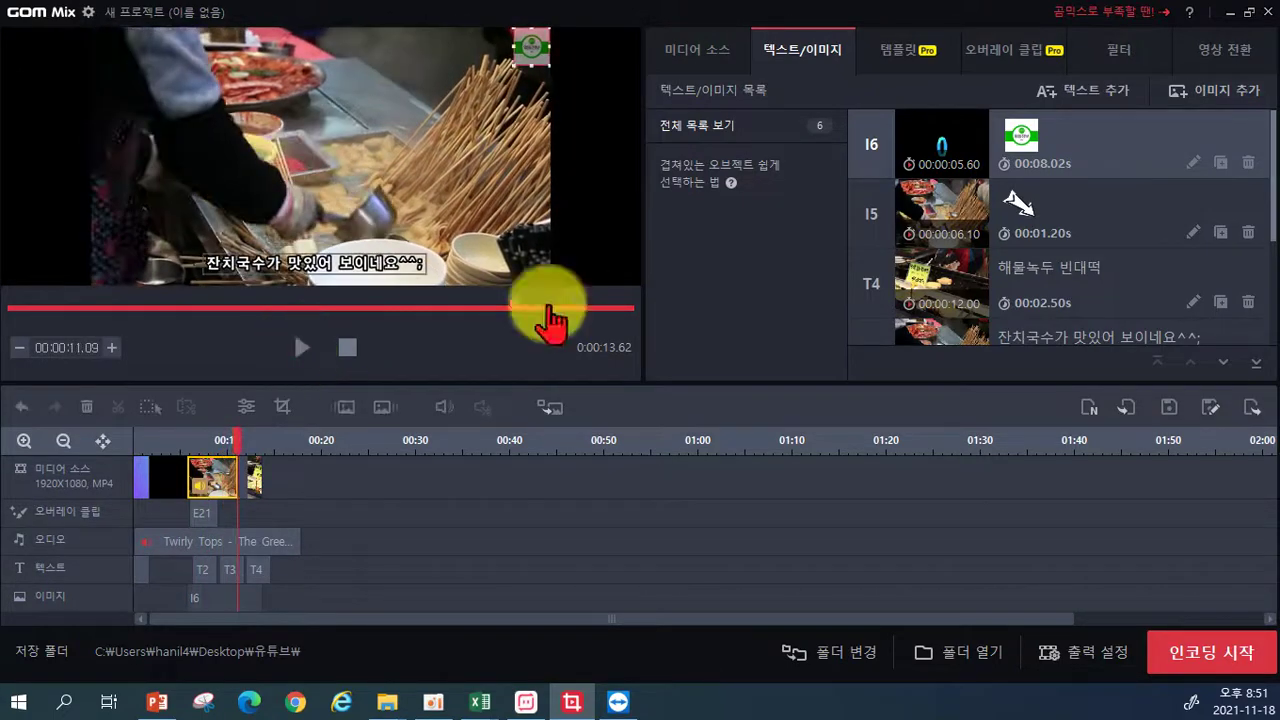
- Look through the full template collection, including the animation, frame and season pack categories
left_click(918, 58)
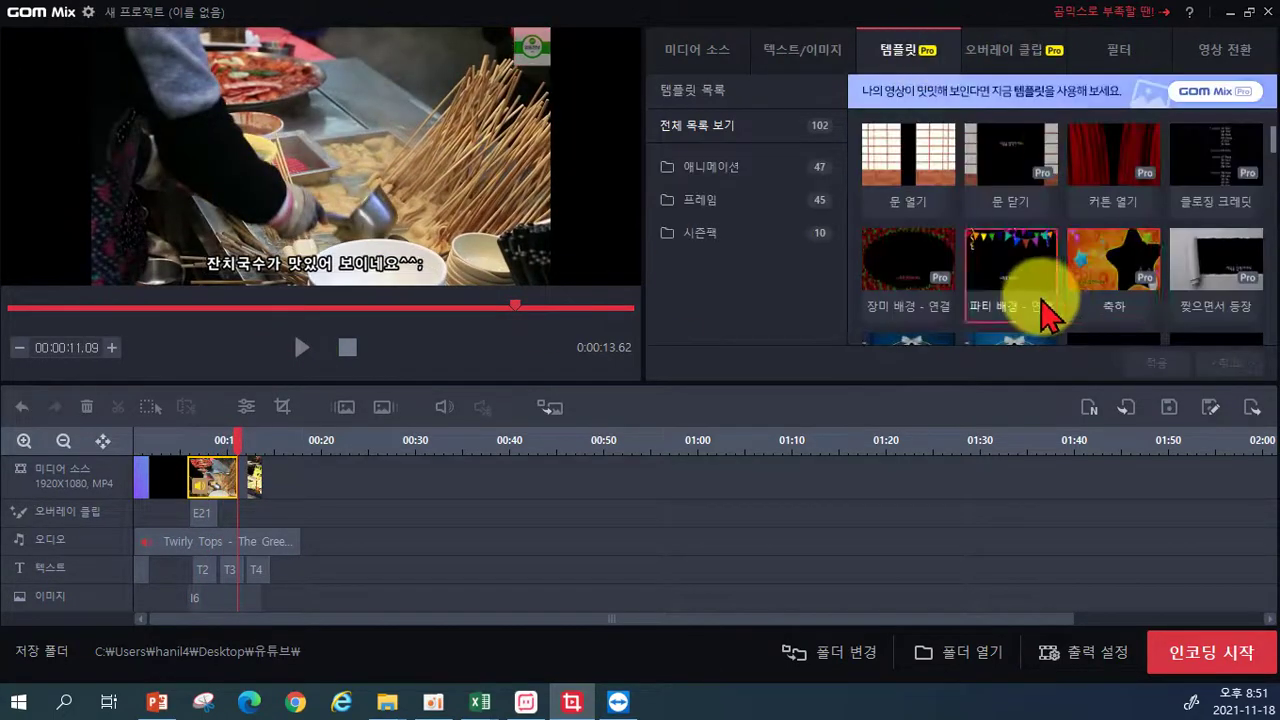
scroll(1057, 229, "down", 10)
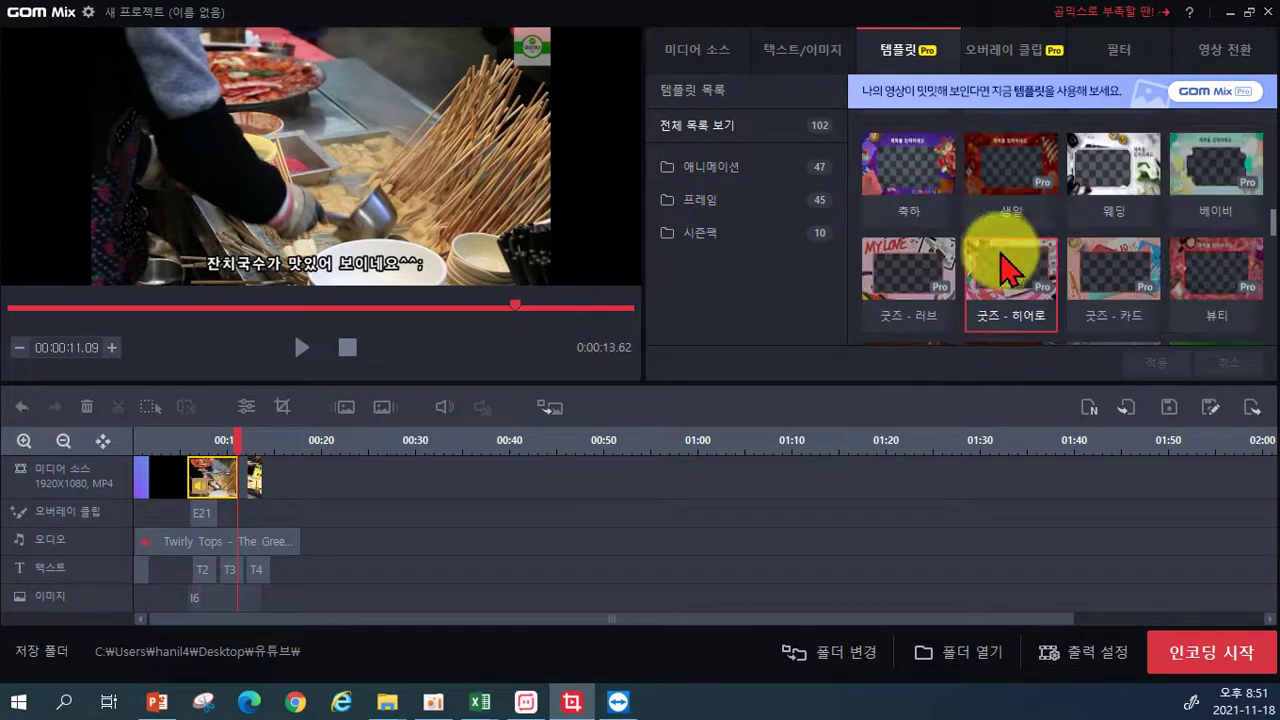
scroll(985, 212, "down", 3)
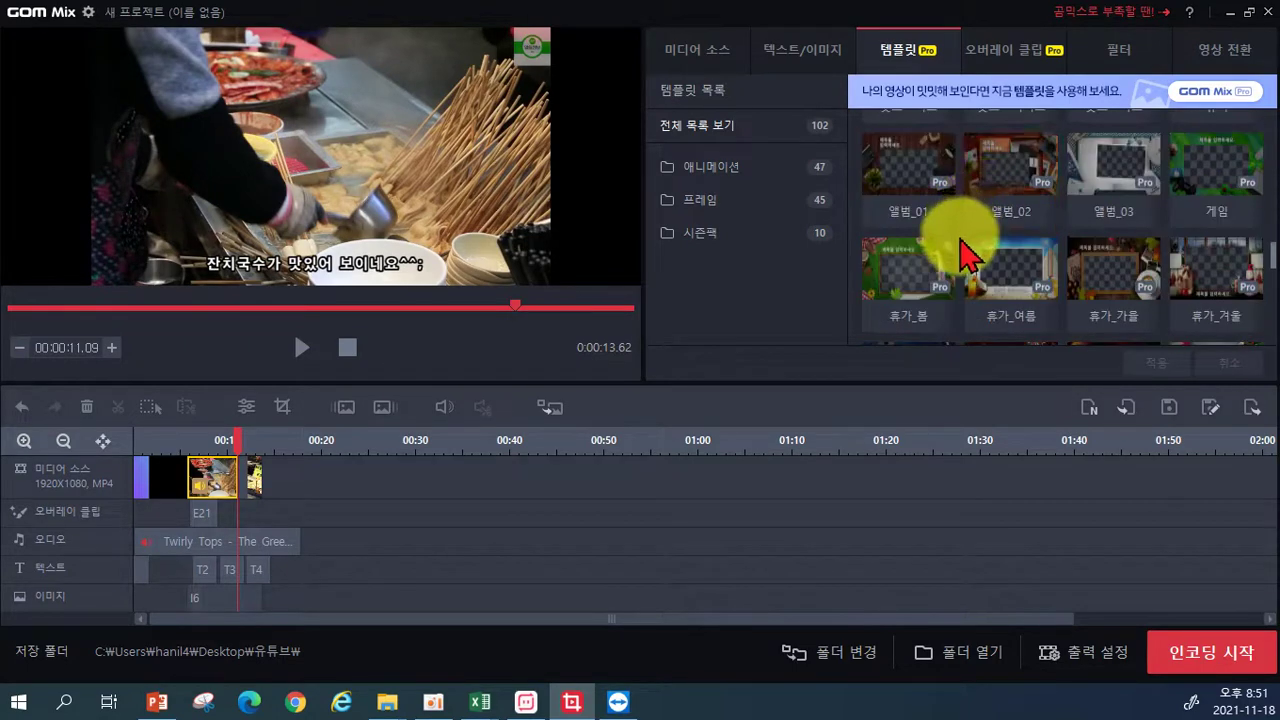
scroll(968, 255, "down", 8)
scroll(1020, 255, "up", 20)
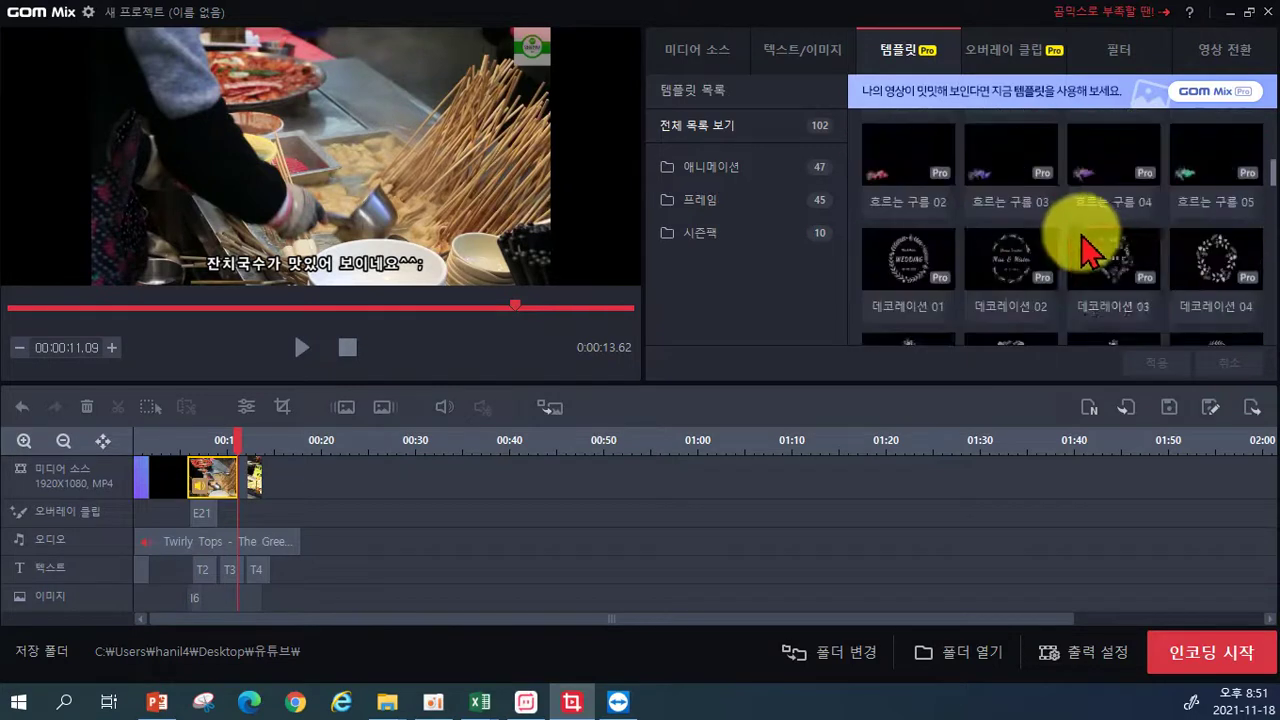
scroll(1063, 223, "up", 5)
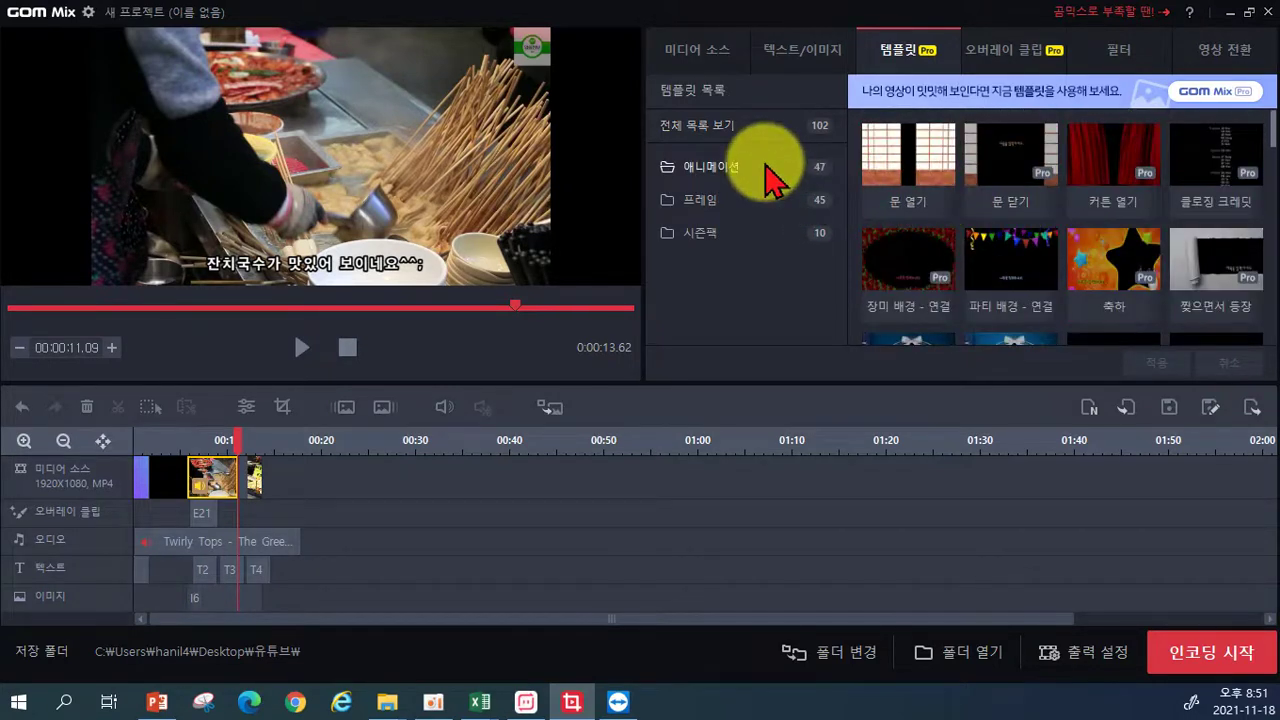
left_click(772, 203)
left_click(752, 236)
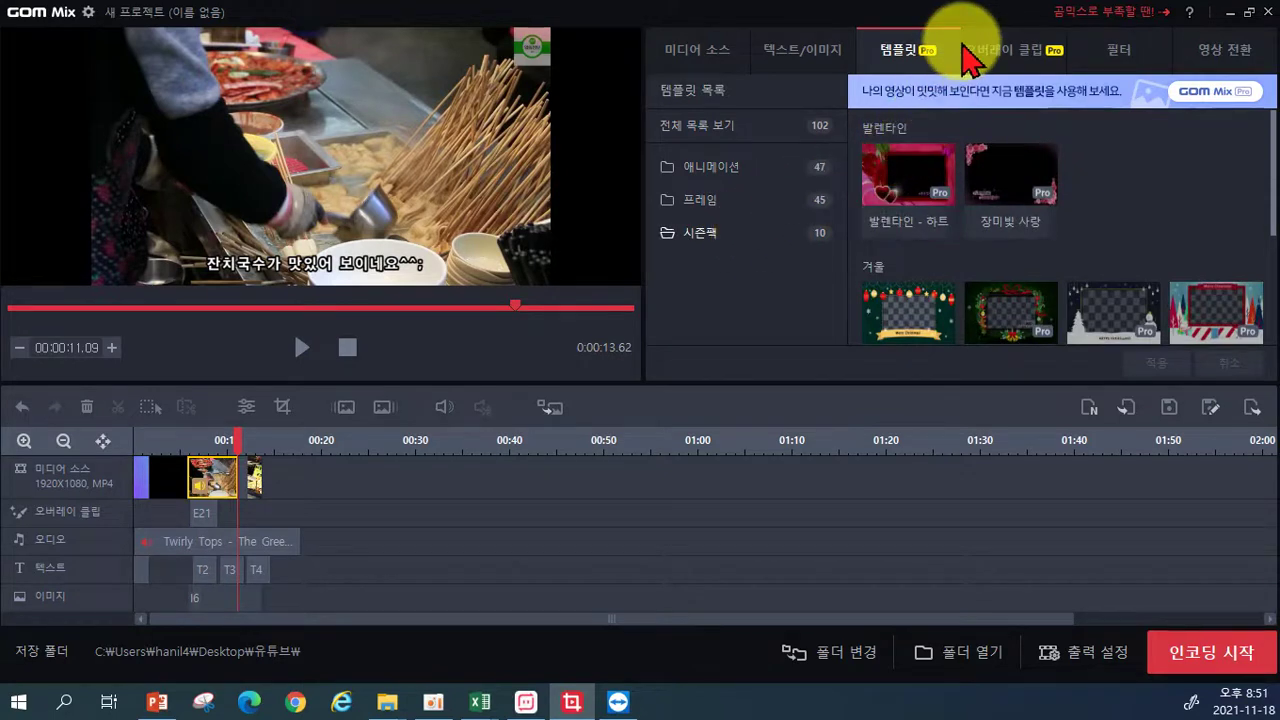
- Apply the 왼쪽 클로즈업 → 전체 화면 overlay from 8.32 to 10.90 seconds, with its start frame on the noodle bowl
left_click(995, 65)
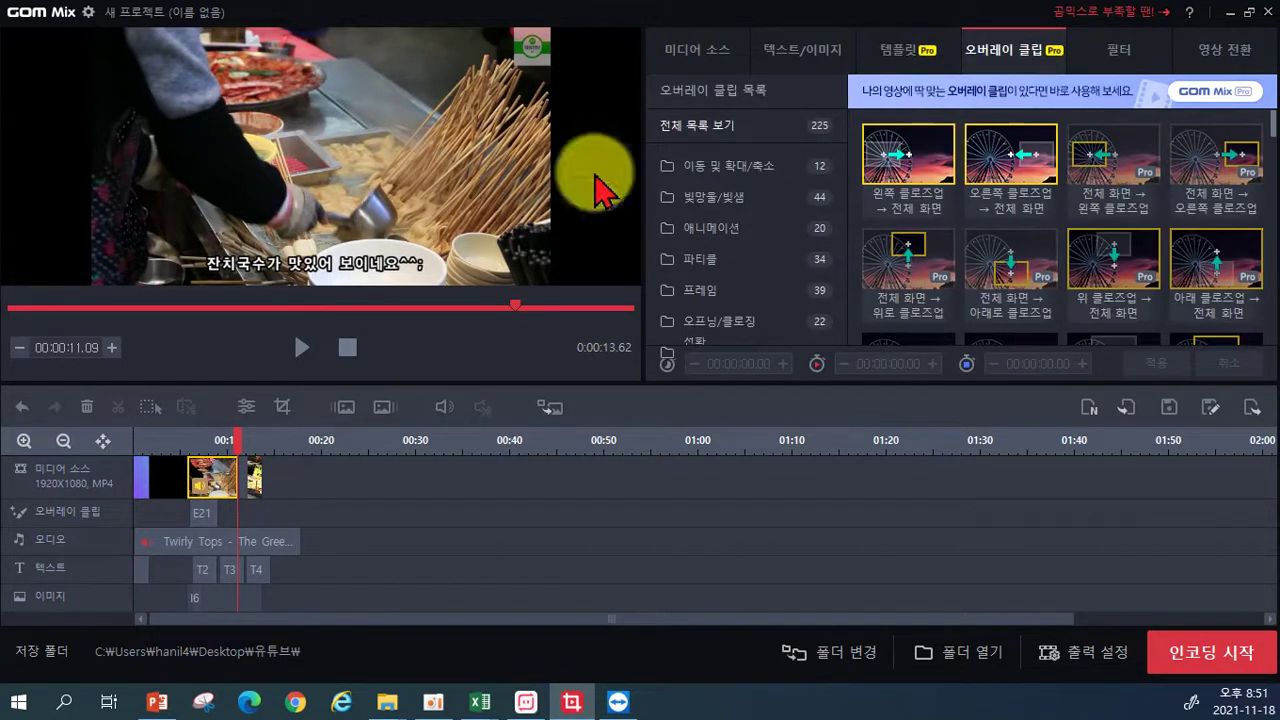
left_click(215, 441)
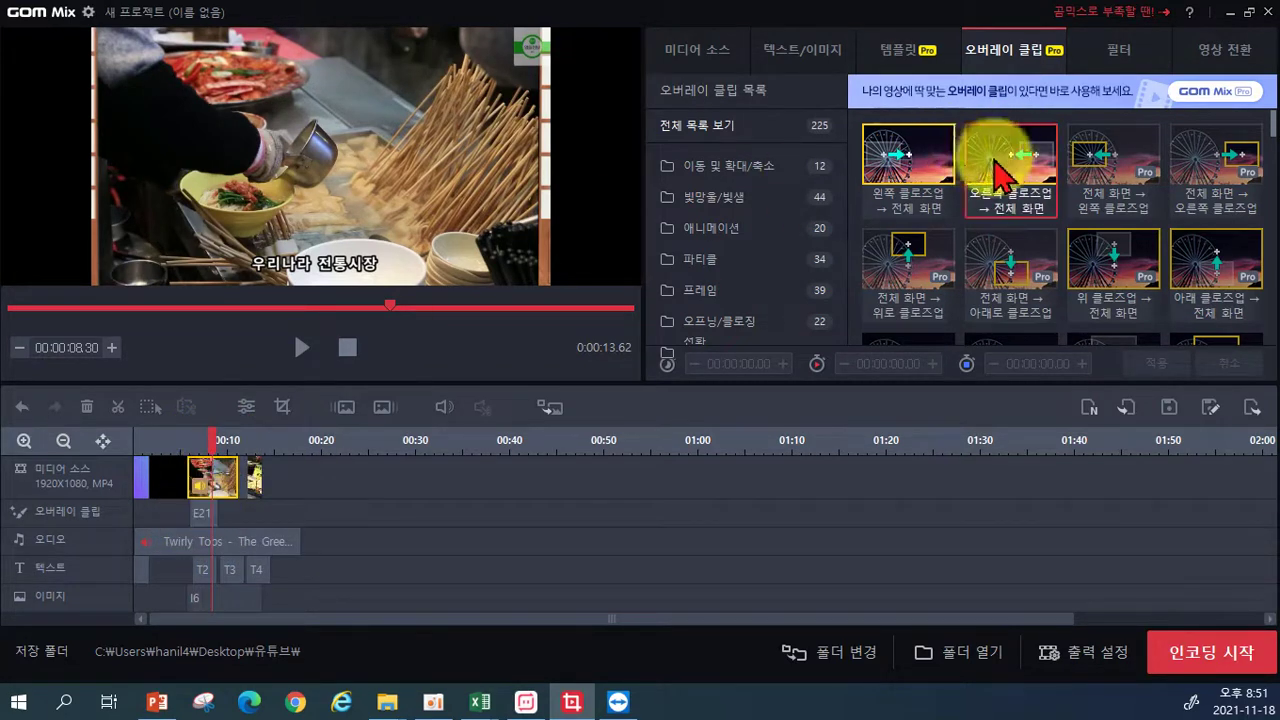
left_click(910, 155)
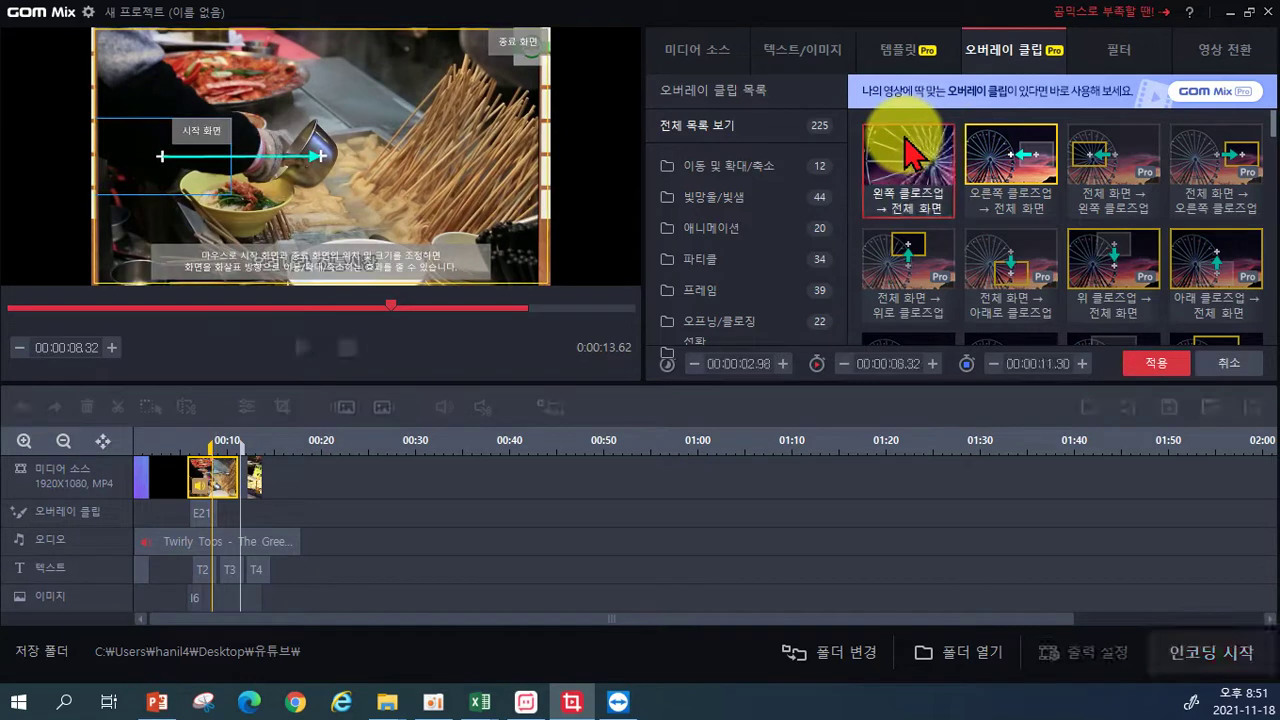
left_click_drag(198, 146, 264, 202)
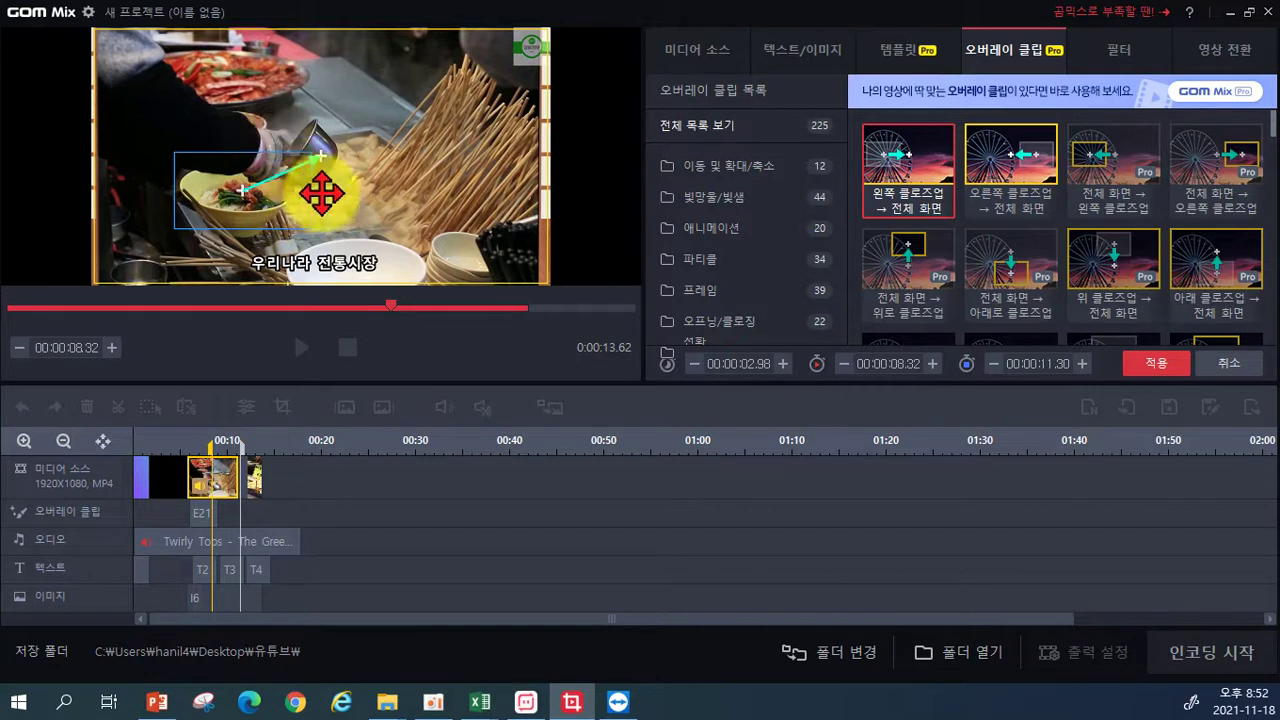
left_click_drag(241, 455, 236, 452)
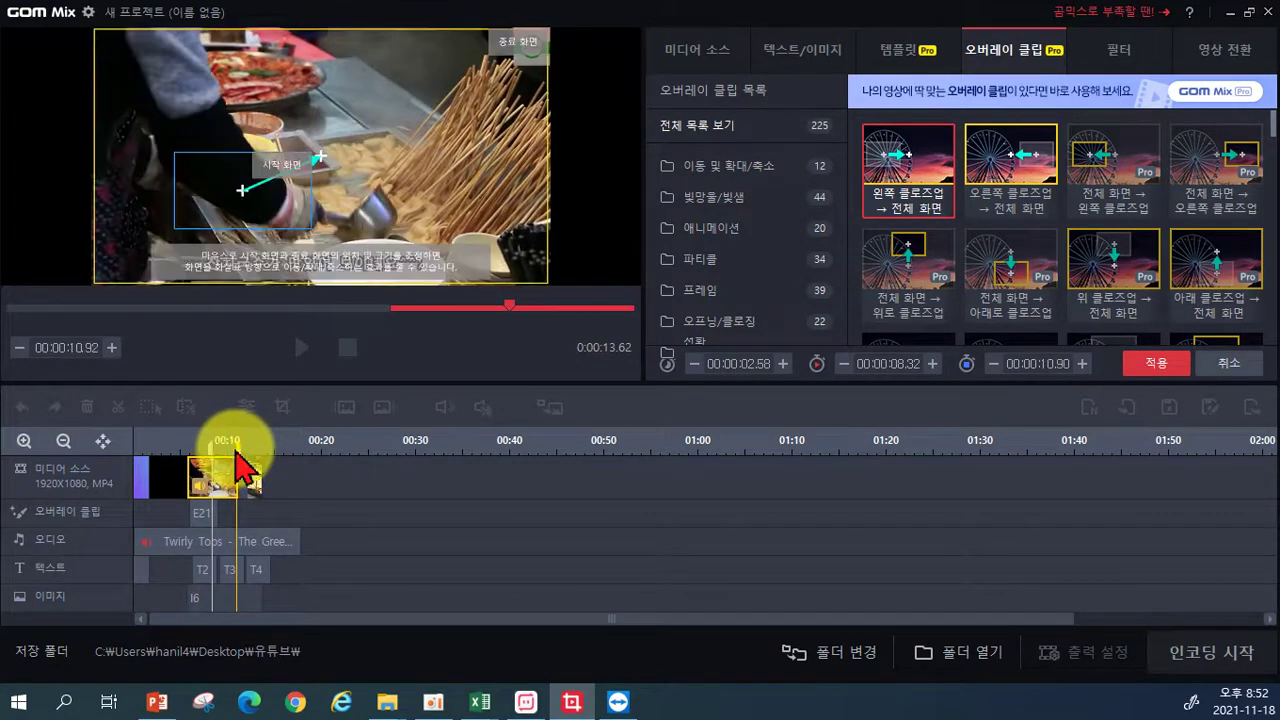
left_click(1175, 366)
- Play the first market clip from about 7 seconds to preview the close-up zoom
left_click(203, 441)
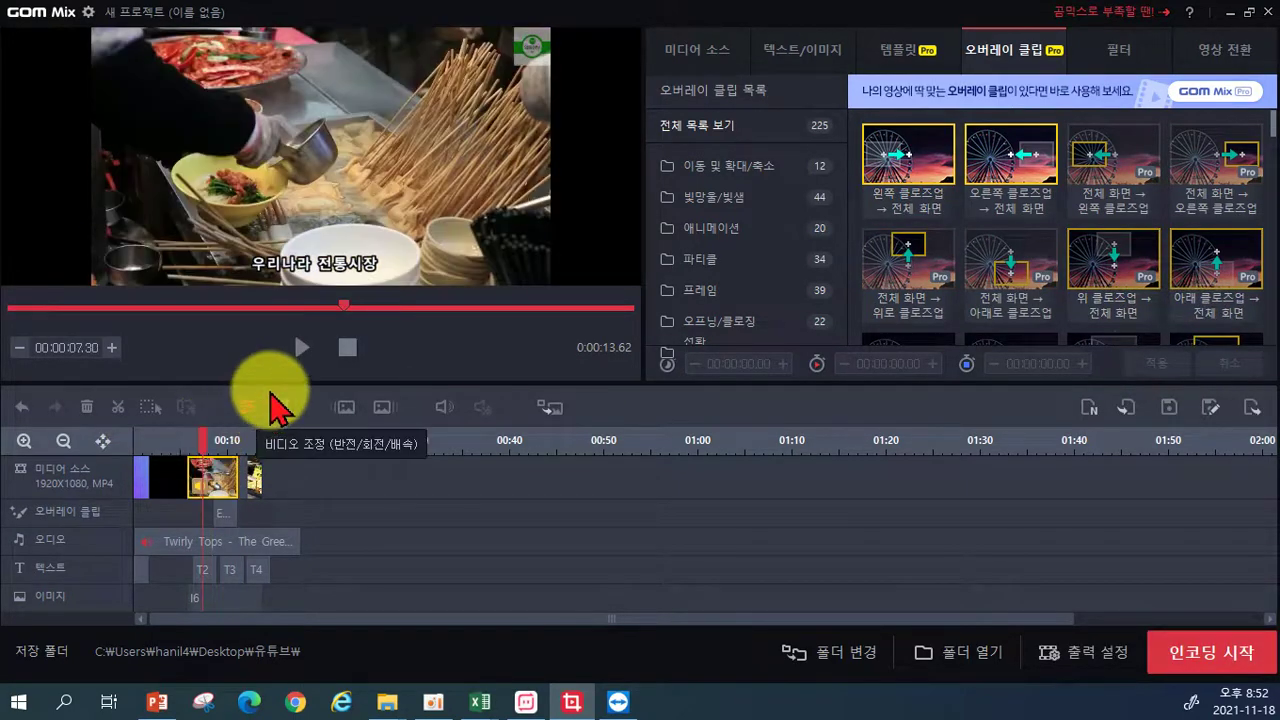
left_click(294, 352)
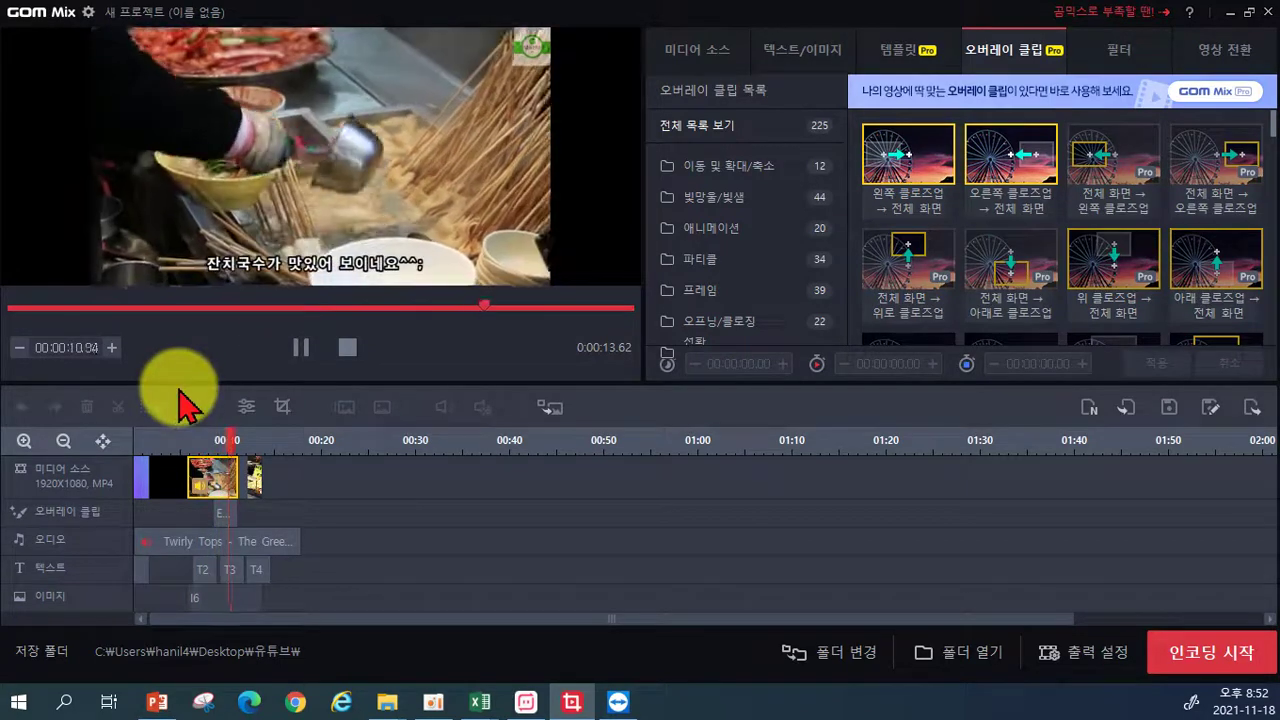
left_click(300, 347)
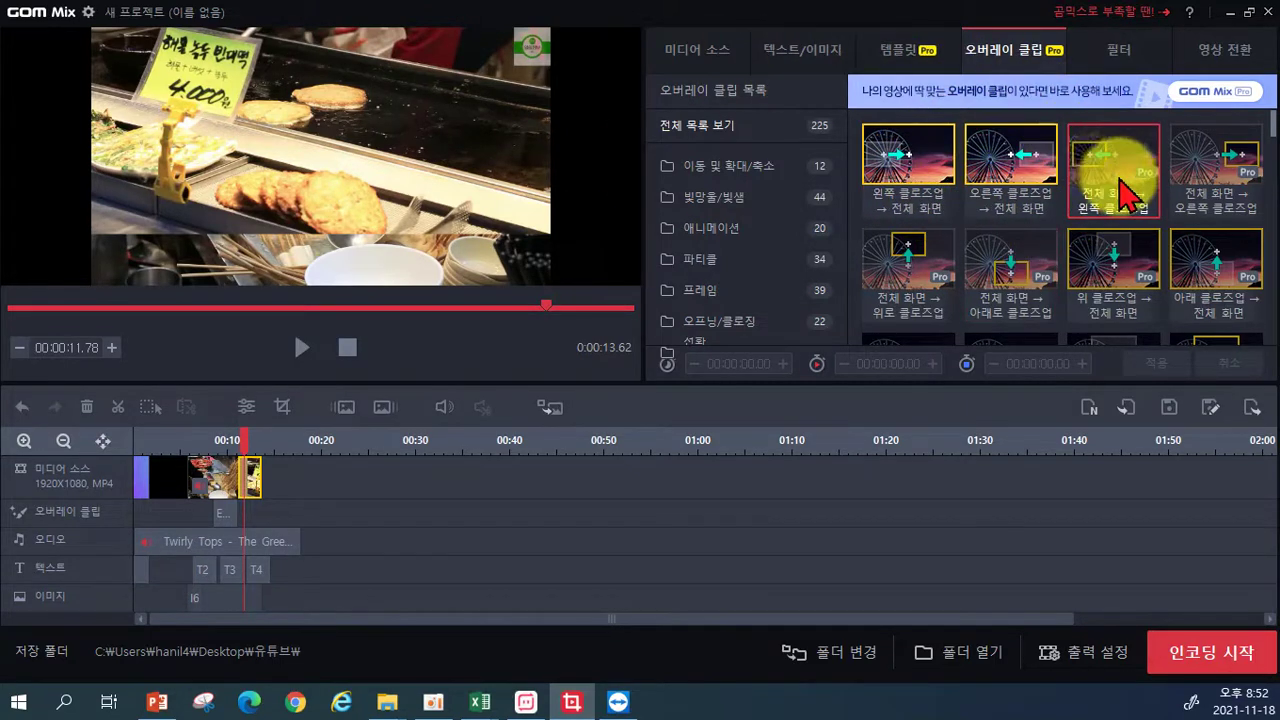
- Try the 빛망울 01, 화려한 조명 01 and 찢어진 효과 01 overlays on the pancake clip and discard them
scroll(1071, 205, "down", 2)
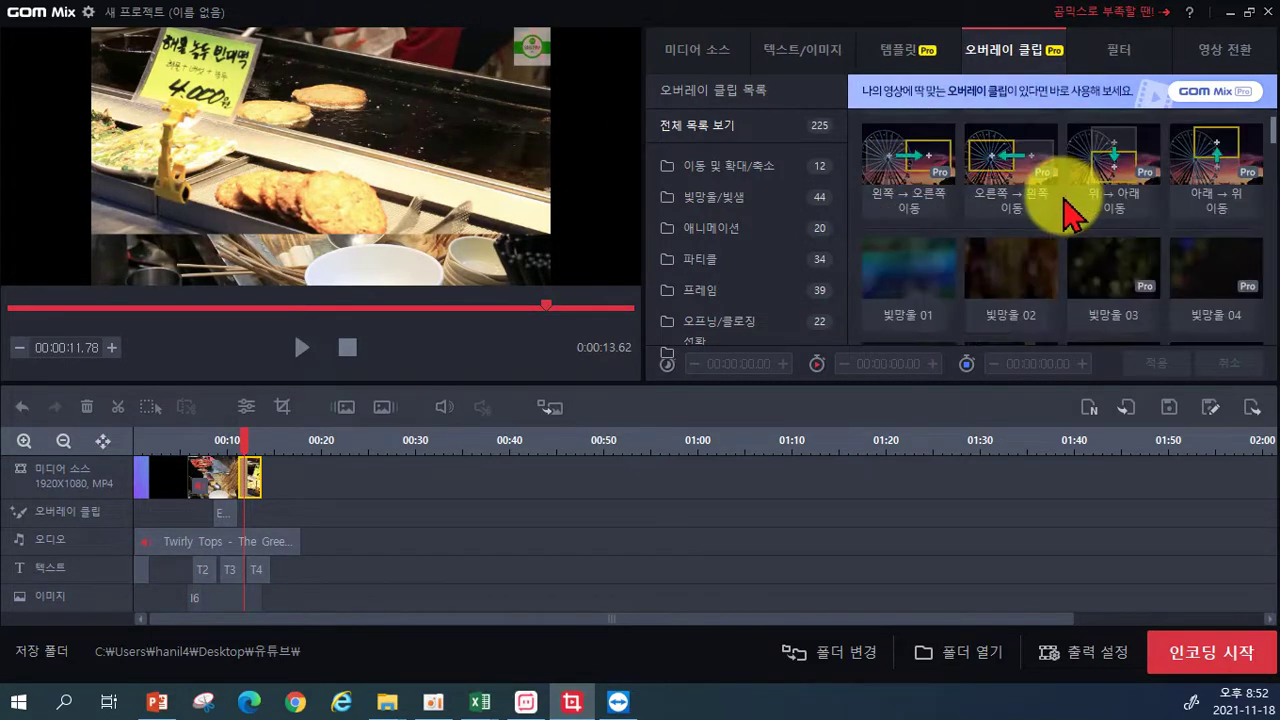
left_click(910, 290)
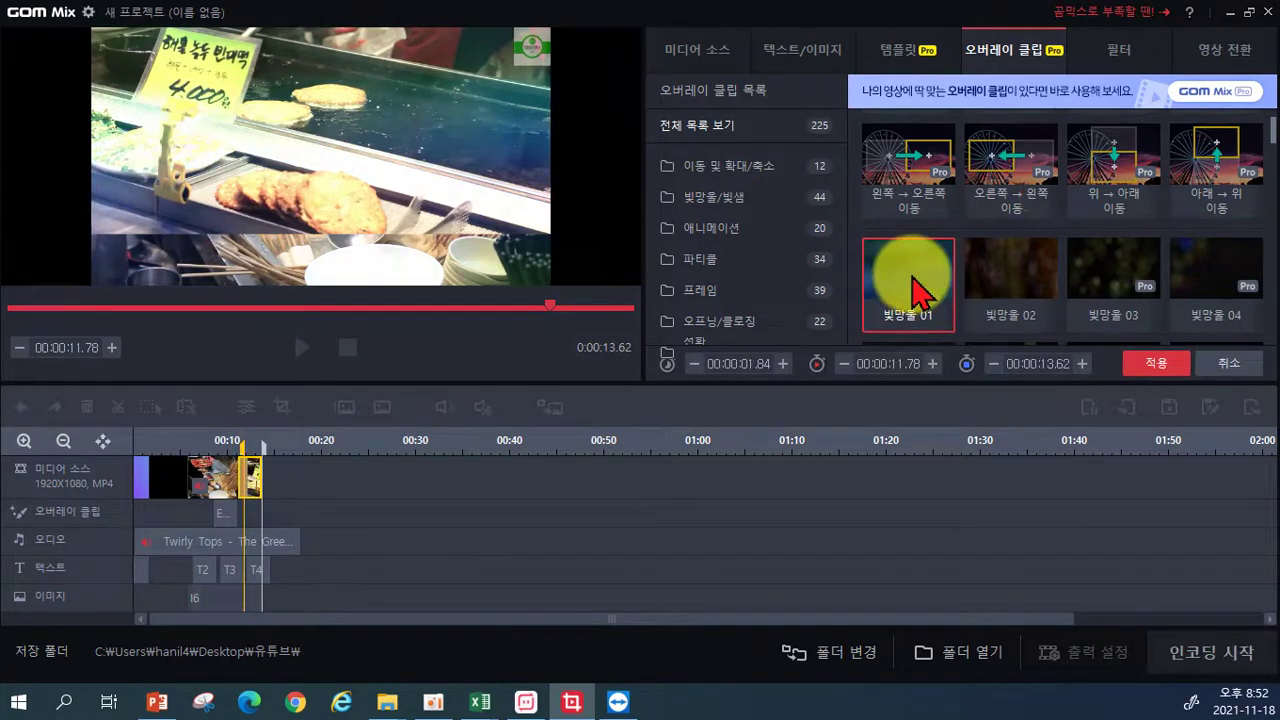
scroll(945, 275, "down", 3)
scroll(955, 275, "down", 4)
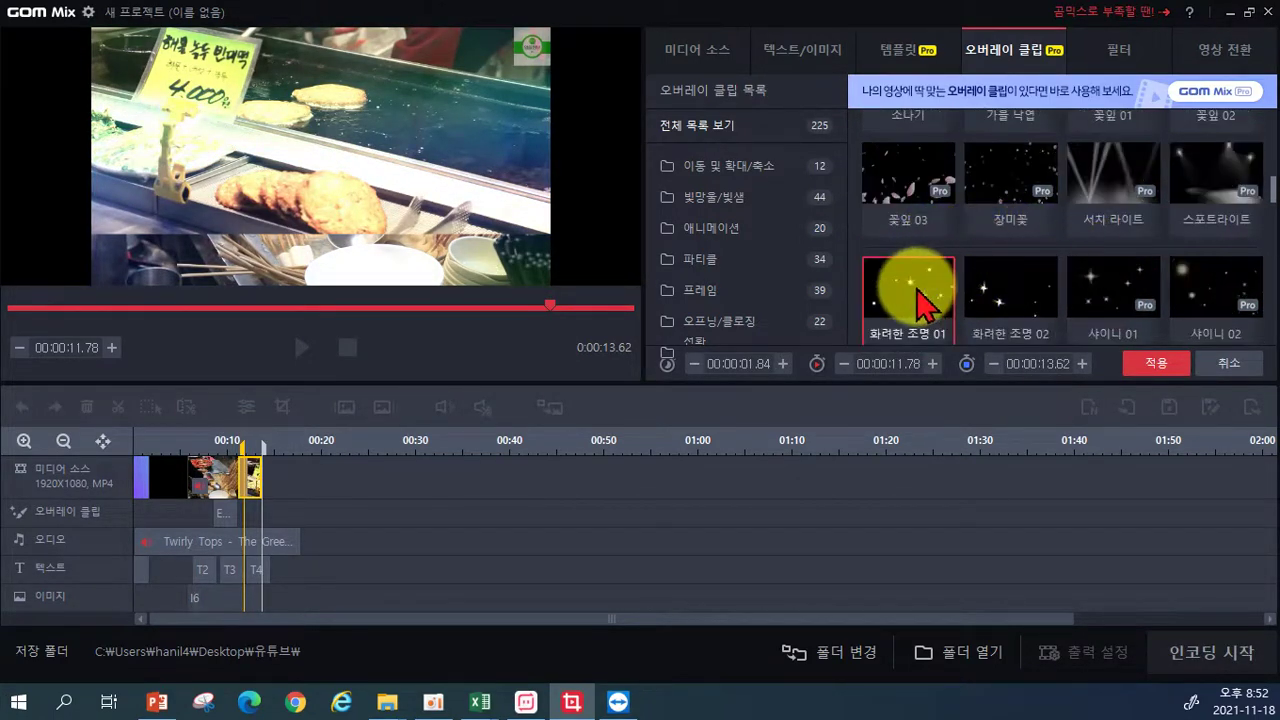
left_click(916, 290)
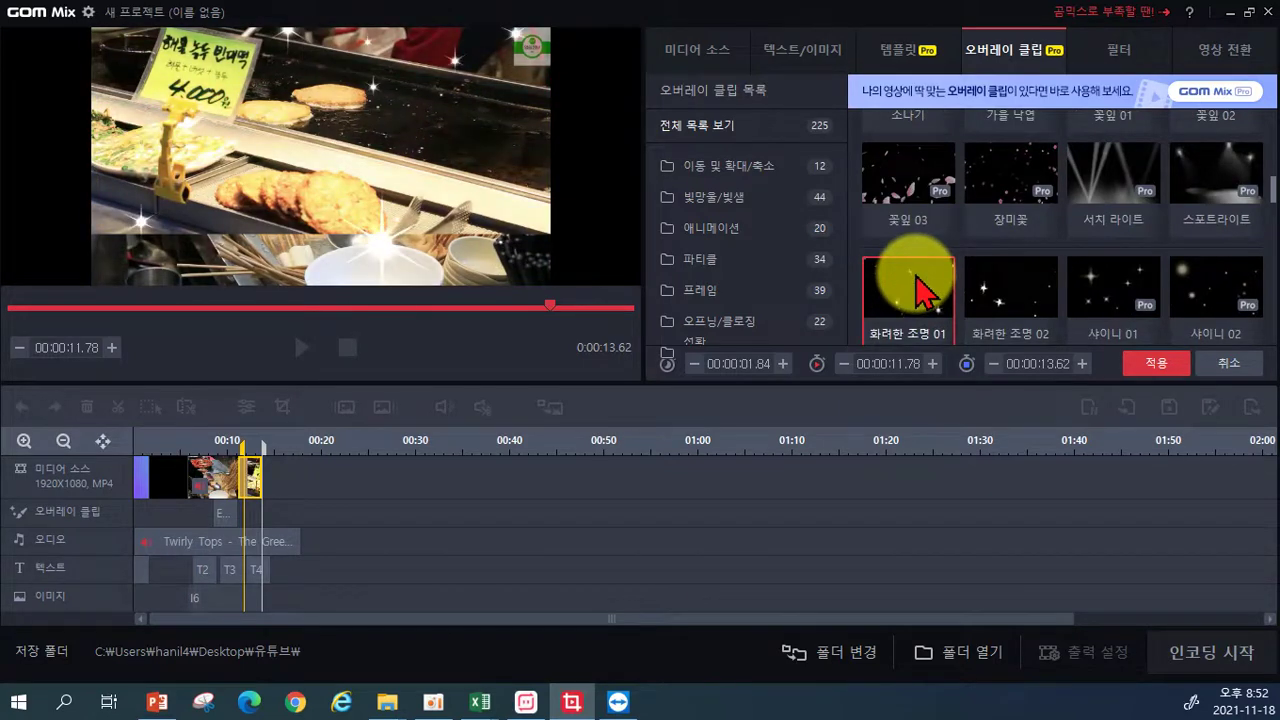
scroll(1000, 288, "down", 5)
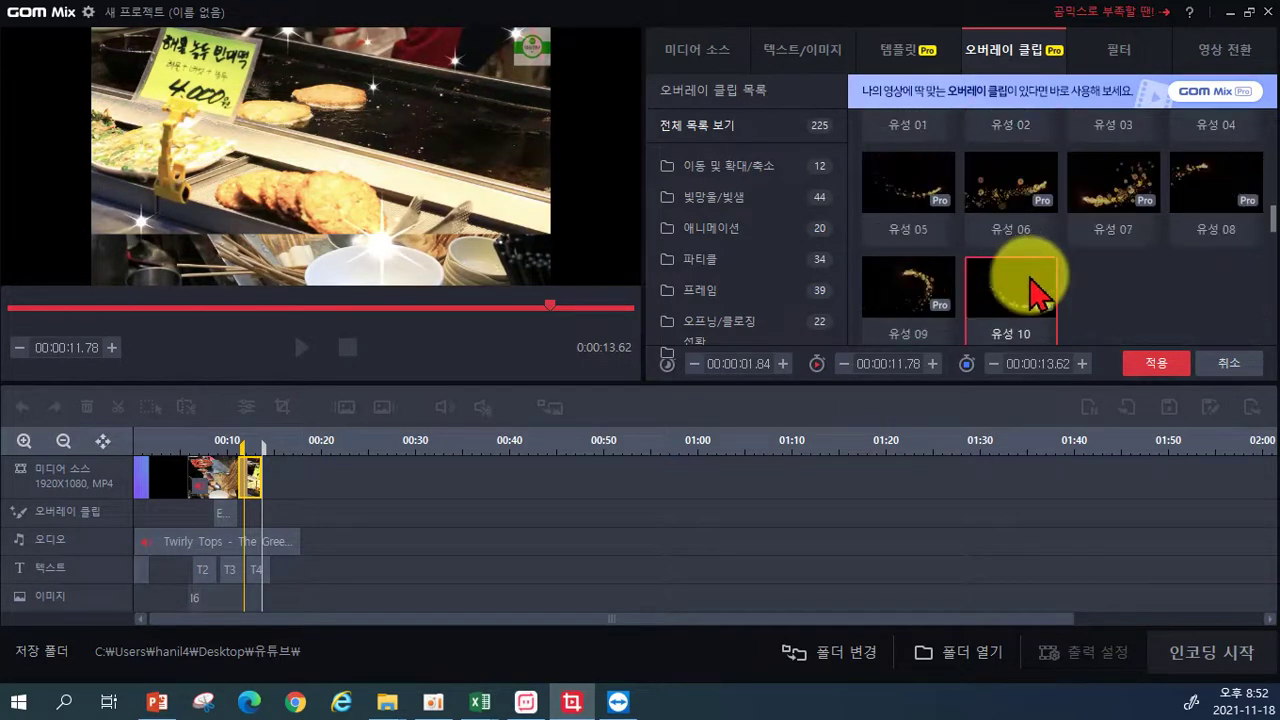
scroll(1030, 290, "down", 6)
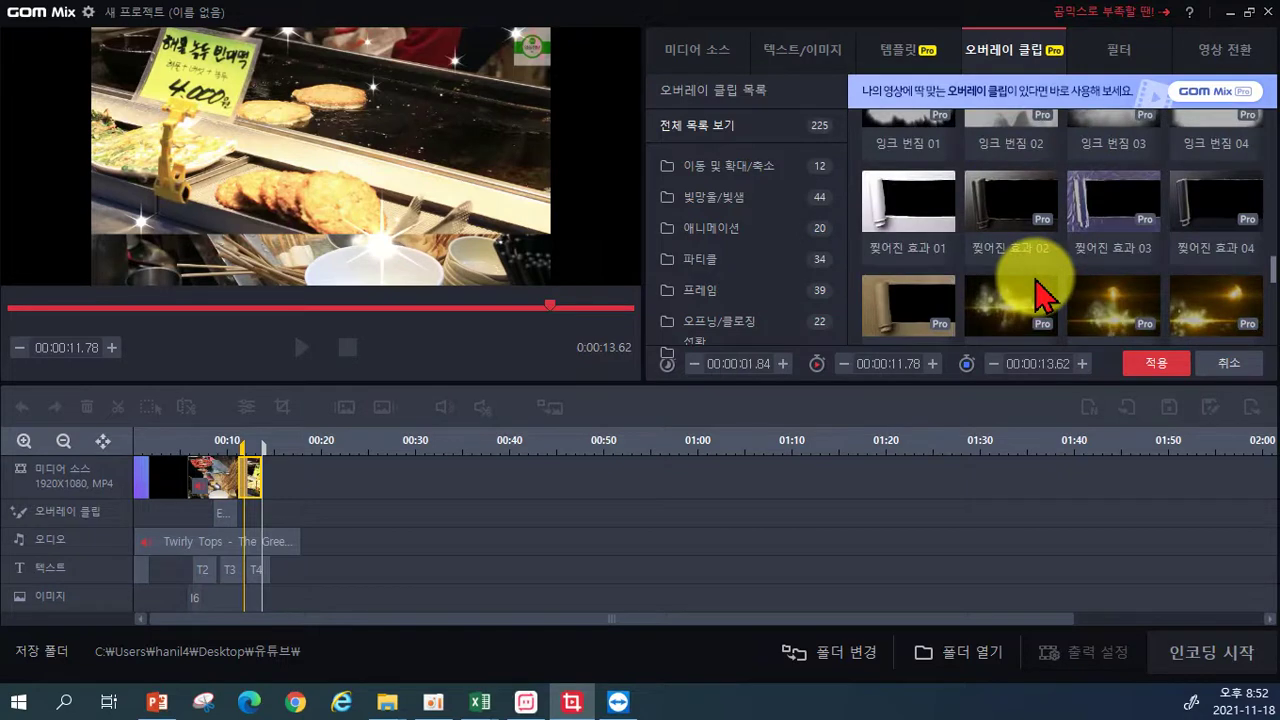
left_click(914, 240)
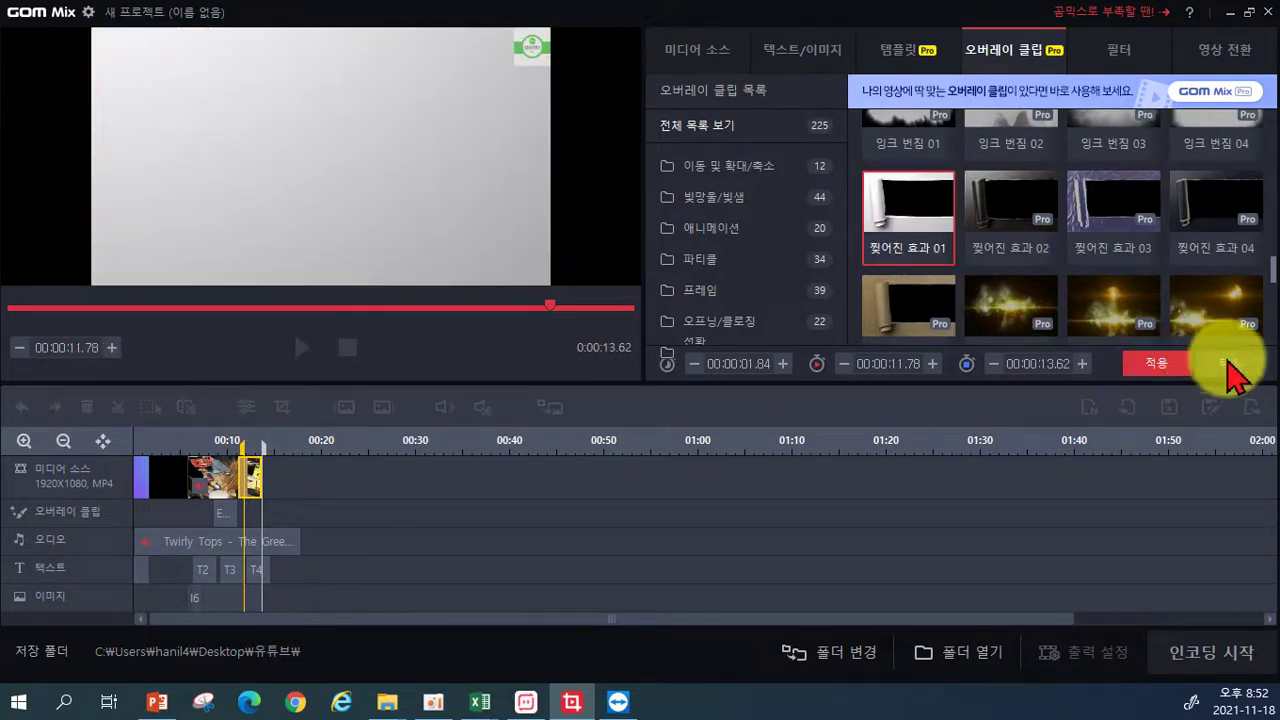
left_click(1228, 363)
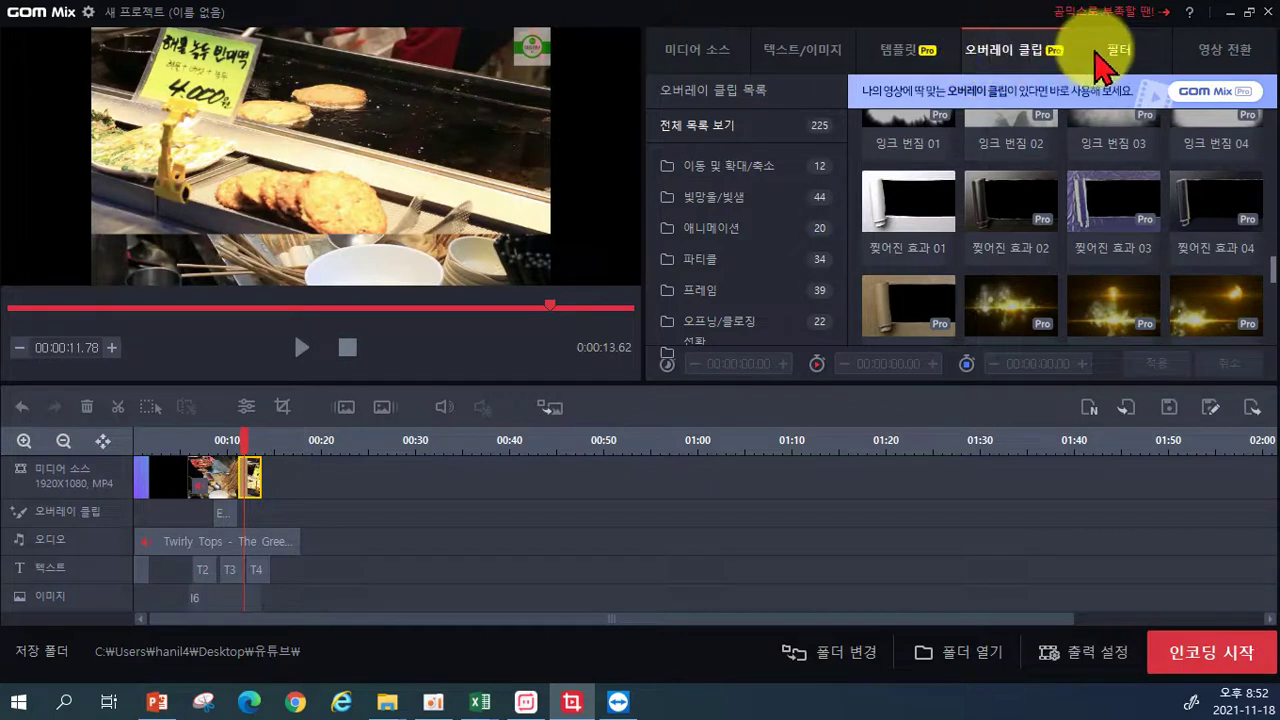
- Apply the 색상/채도/명도 filter to the pancake clip with saturation 17 and brightness -1
left_click(1105, 68)
left_click(926, 178)
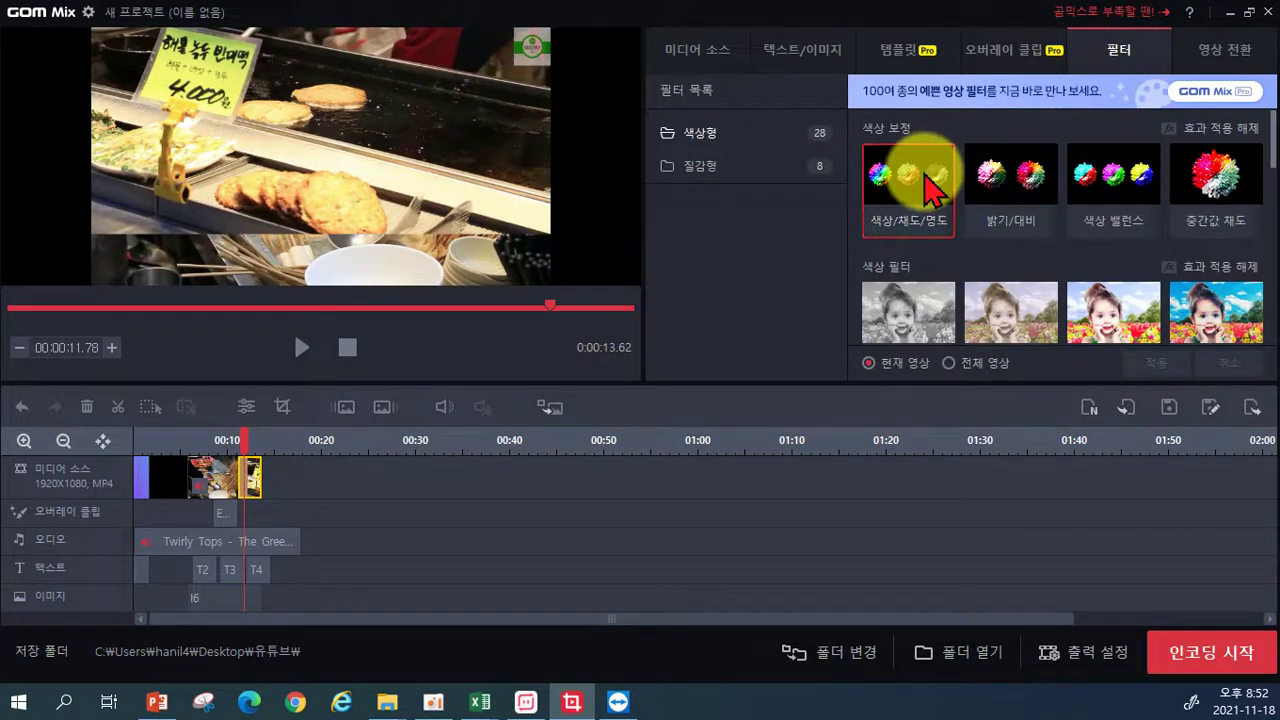
left_click(930, 185)
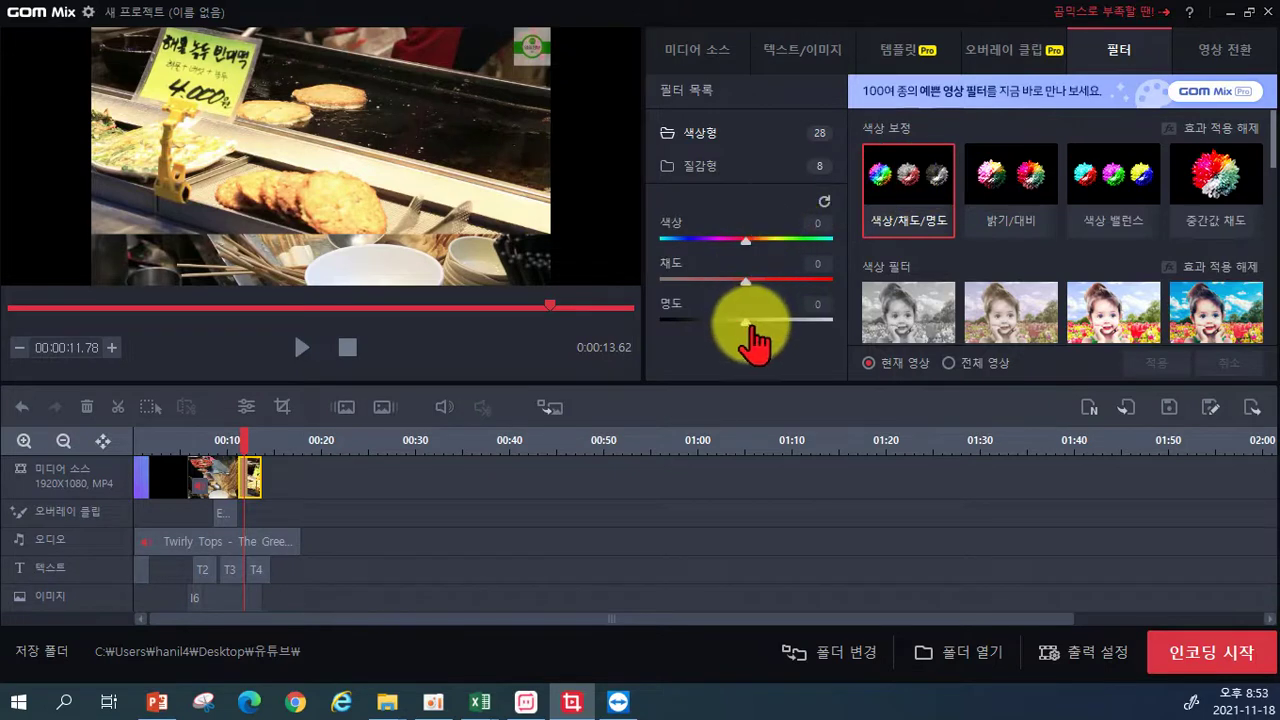
left_click_drag(749, 324, 745, 322)
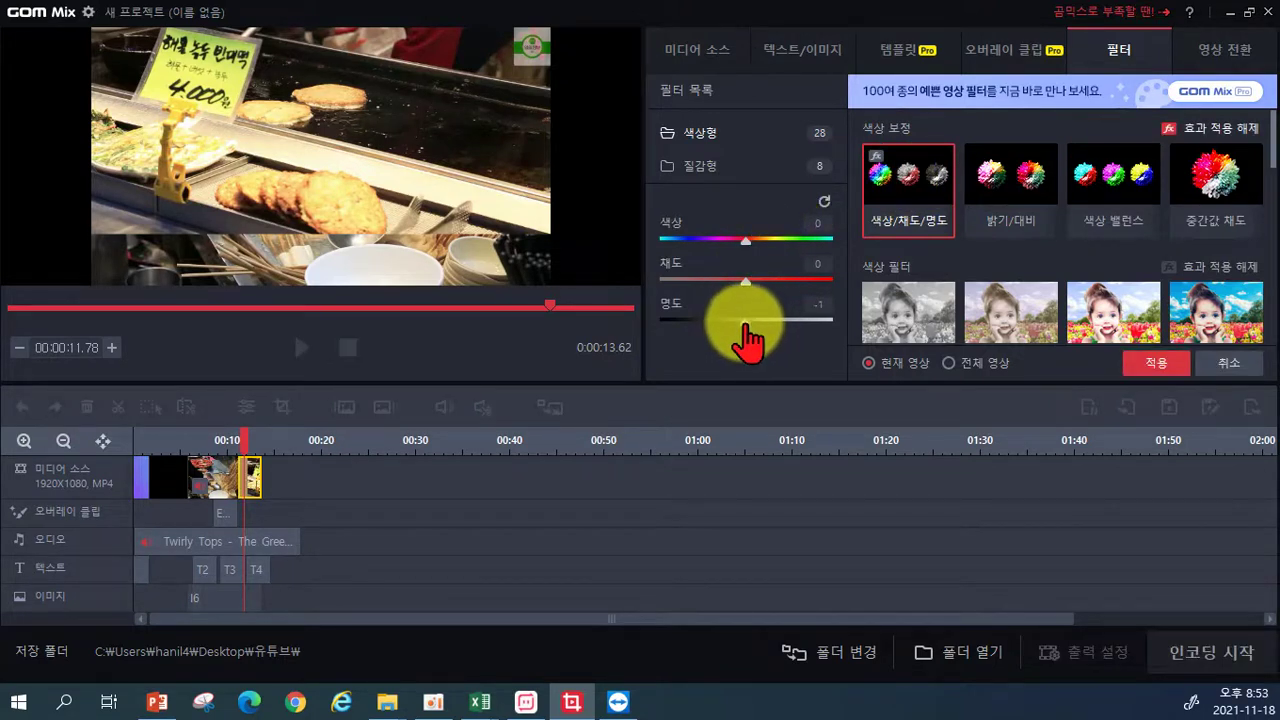
left_click_drag(747, 282, 766, 302)
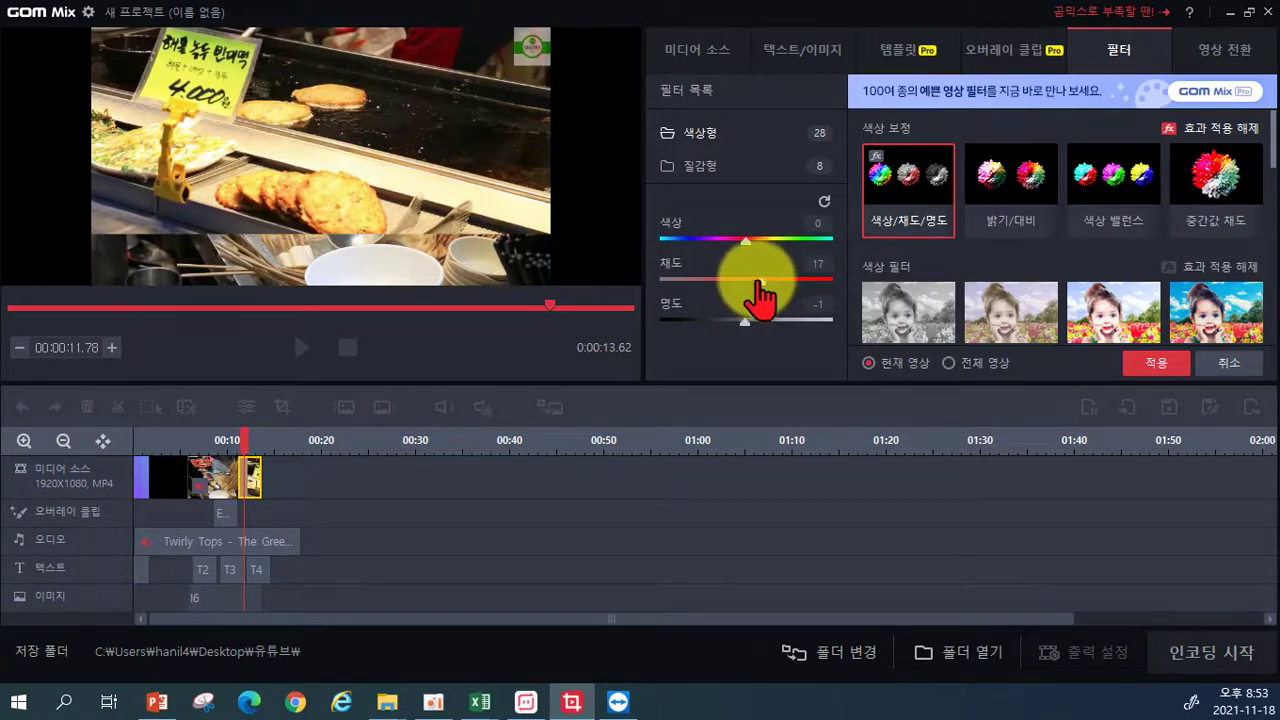
left_click(1141, 368)
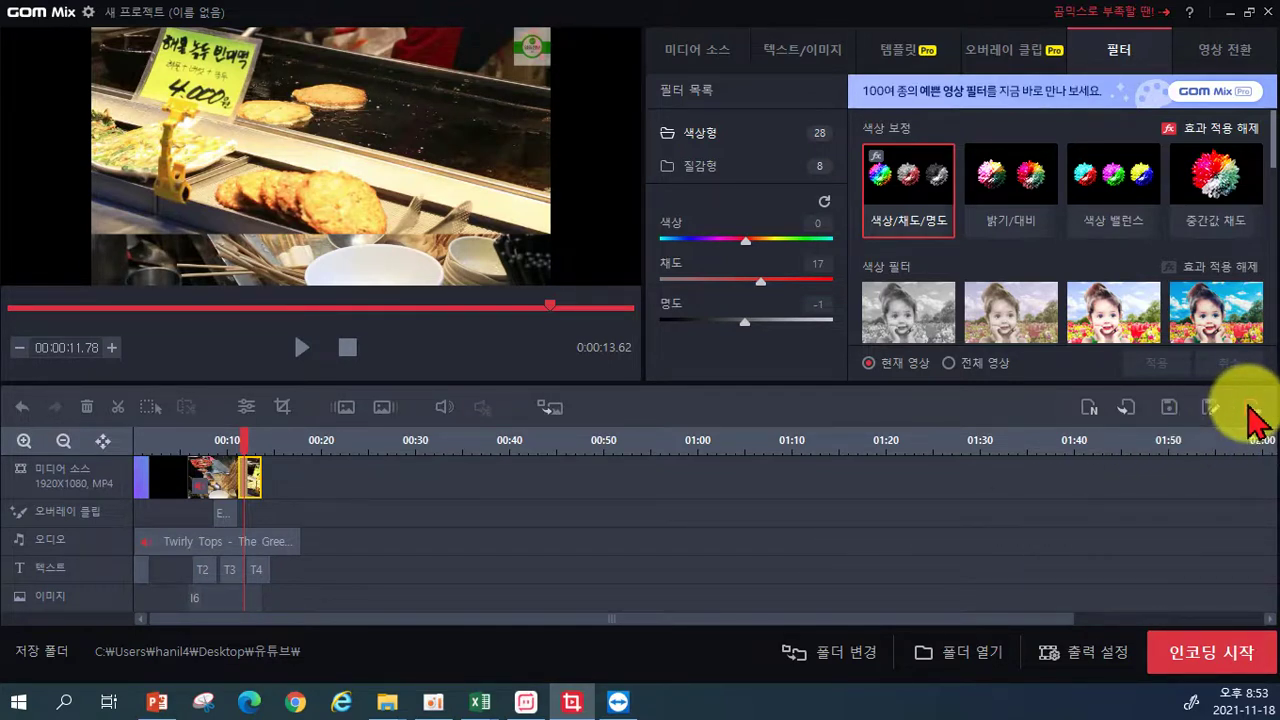
- Export the project with its source files to the 친구결혼 folder under the file name 1
left_click(1250, 408)
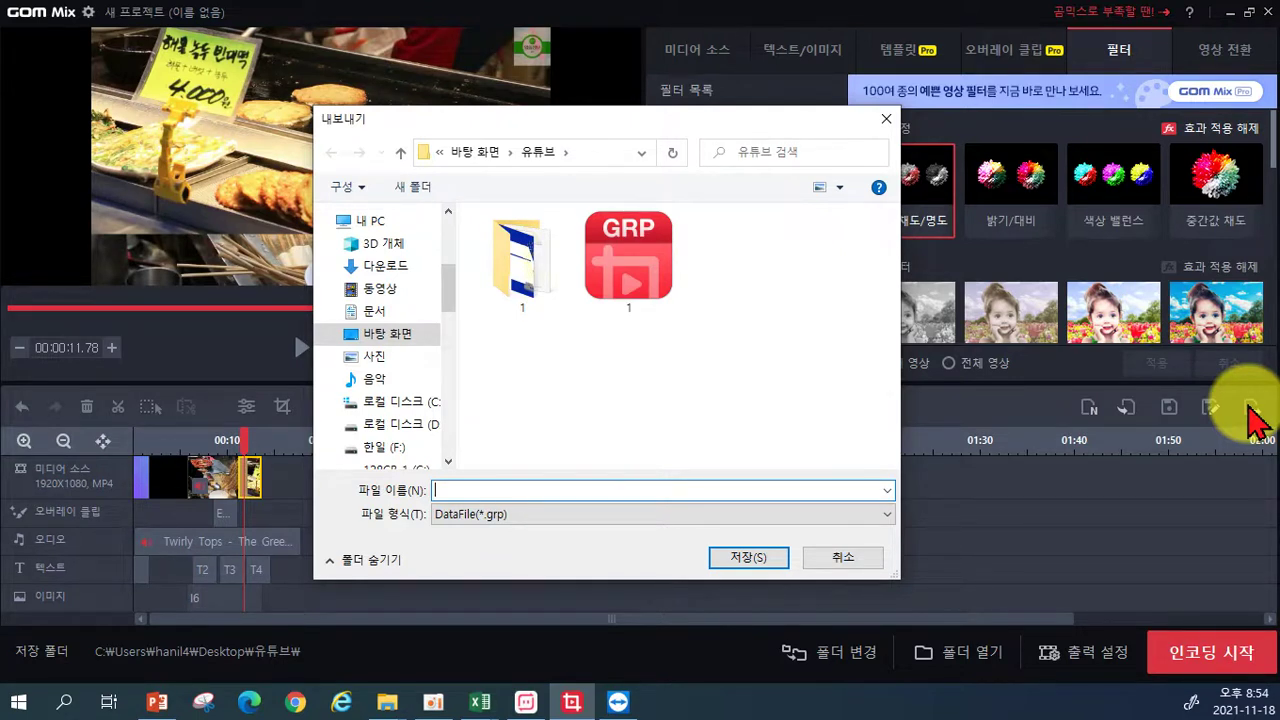
left_click_drag(443, 286, 443, 228)
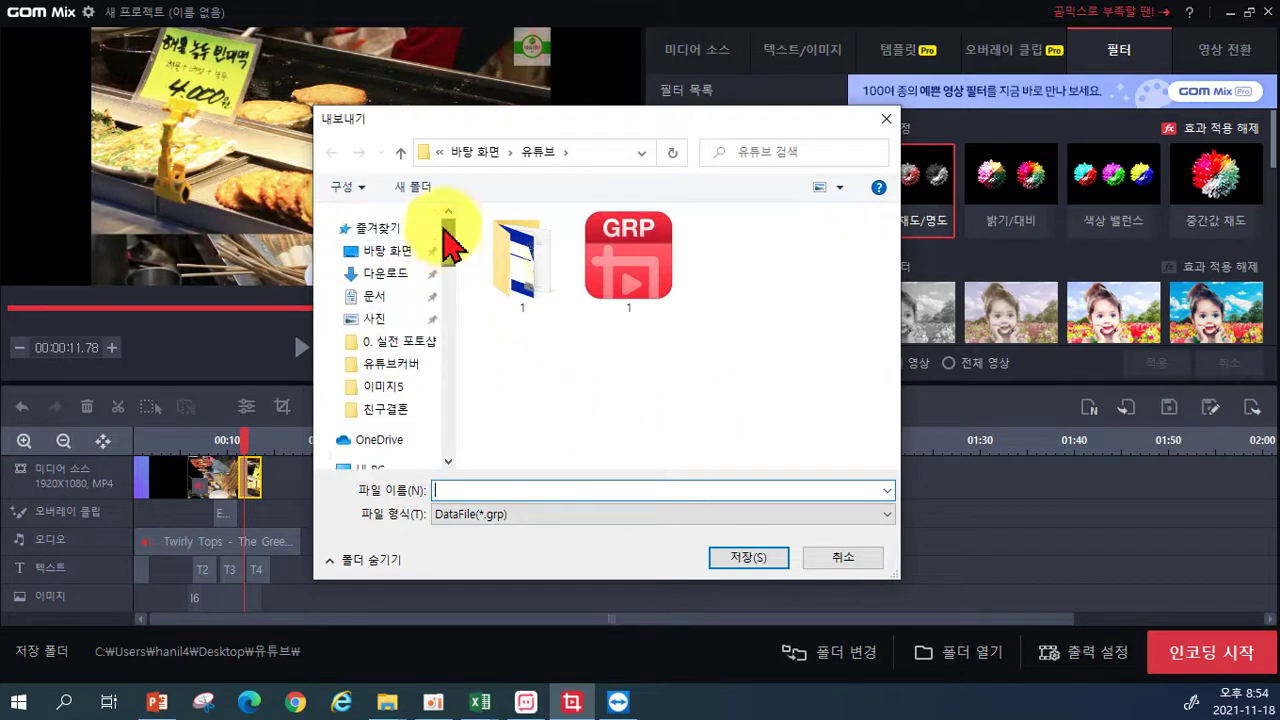
left_click(374, 413)
left_click(448, 490)
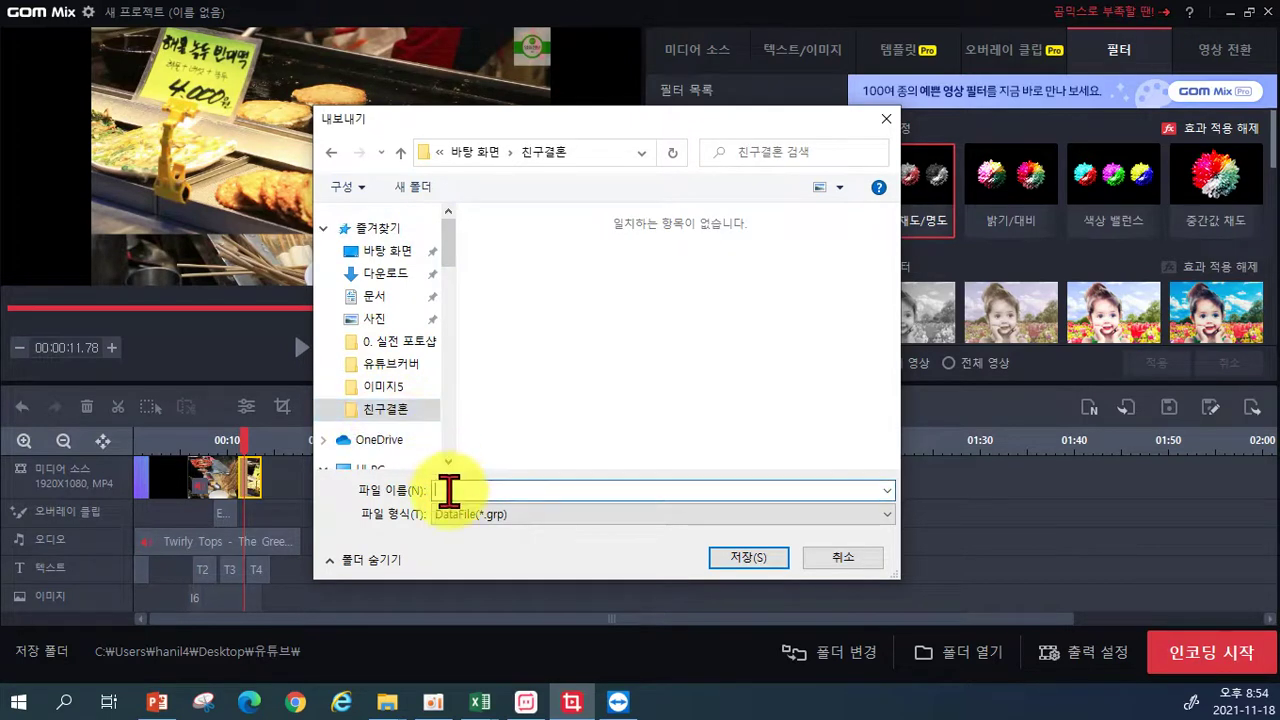
type("1")
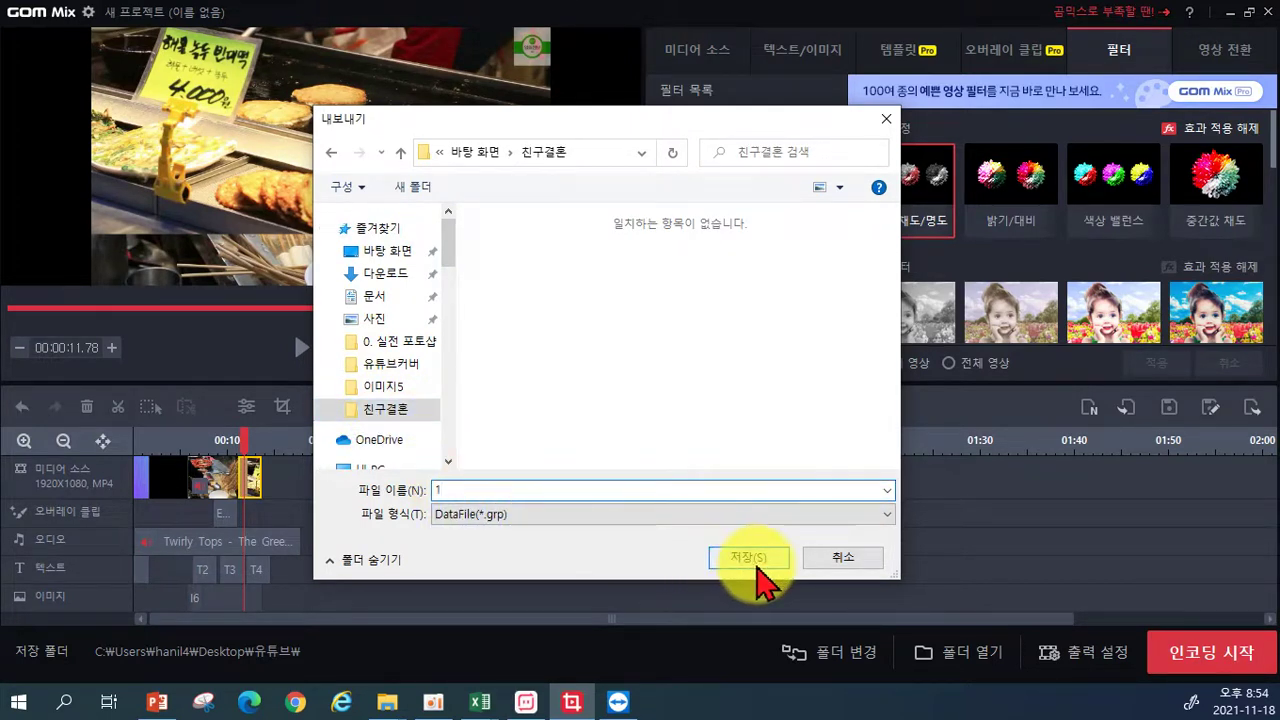
left_click(757, 566)
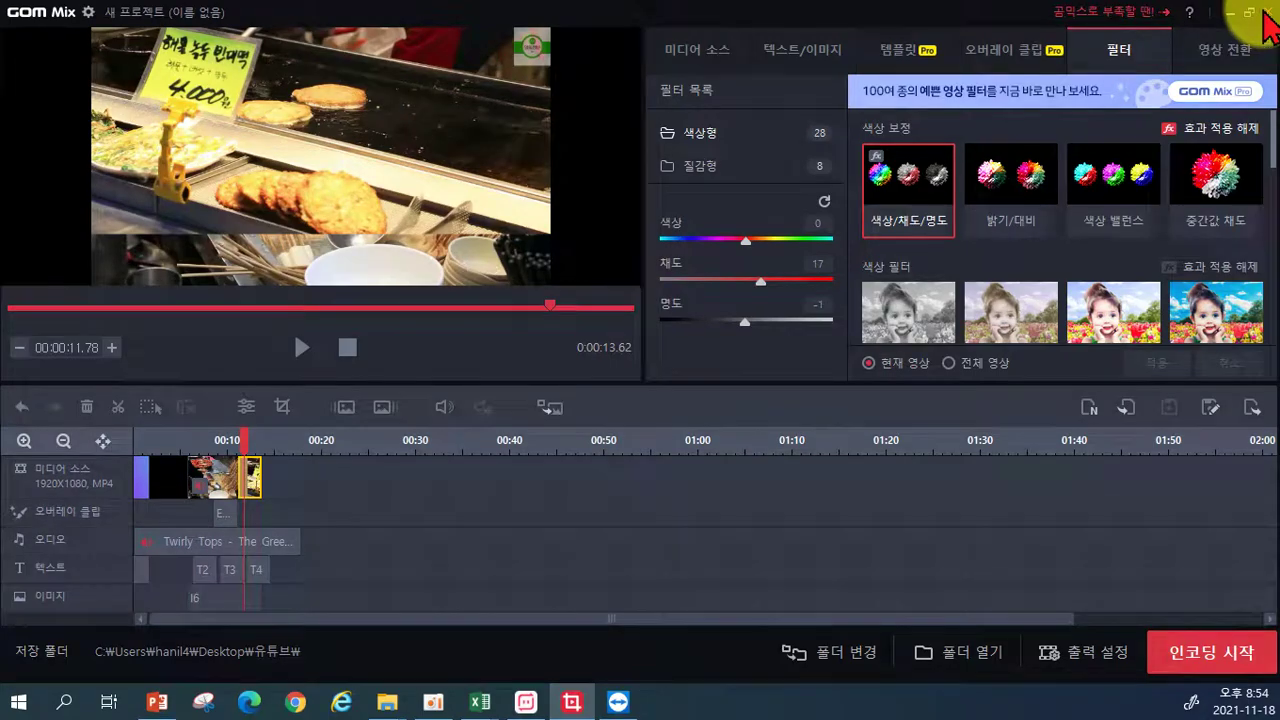
- Close GOM Mix and examine the exported media files inside folder 1 of the desktop folder 친구결혼
left_click(1264, 18)
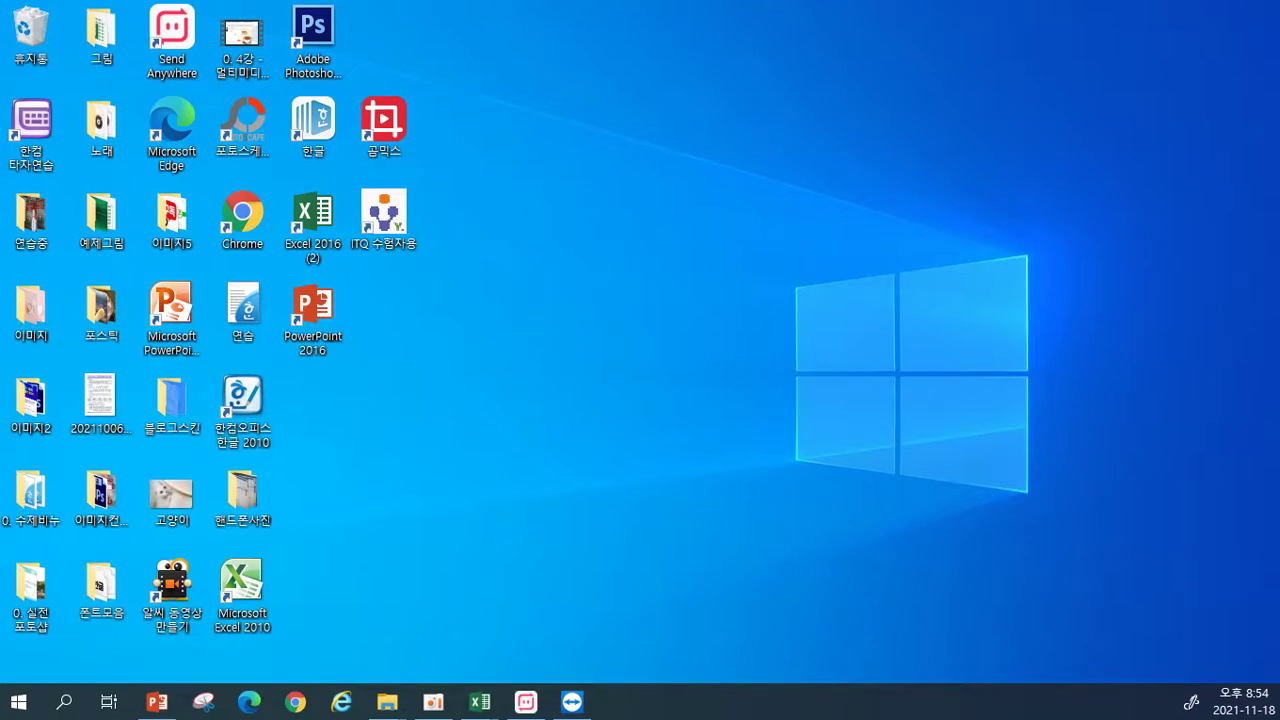
left_click_drag(330, 450, 315, 405)
double_click(312, 394)
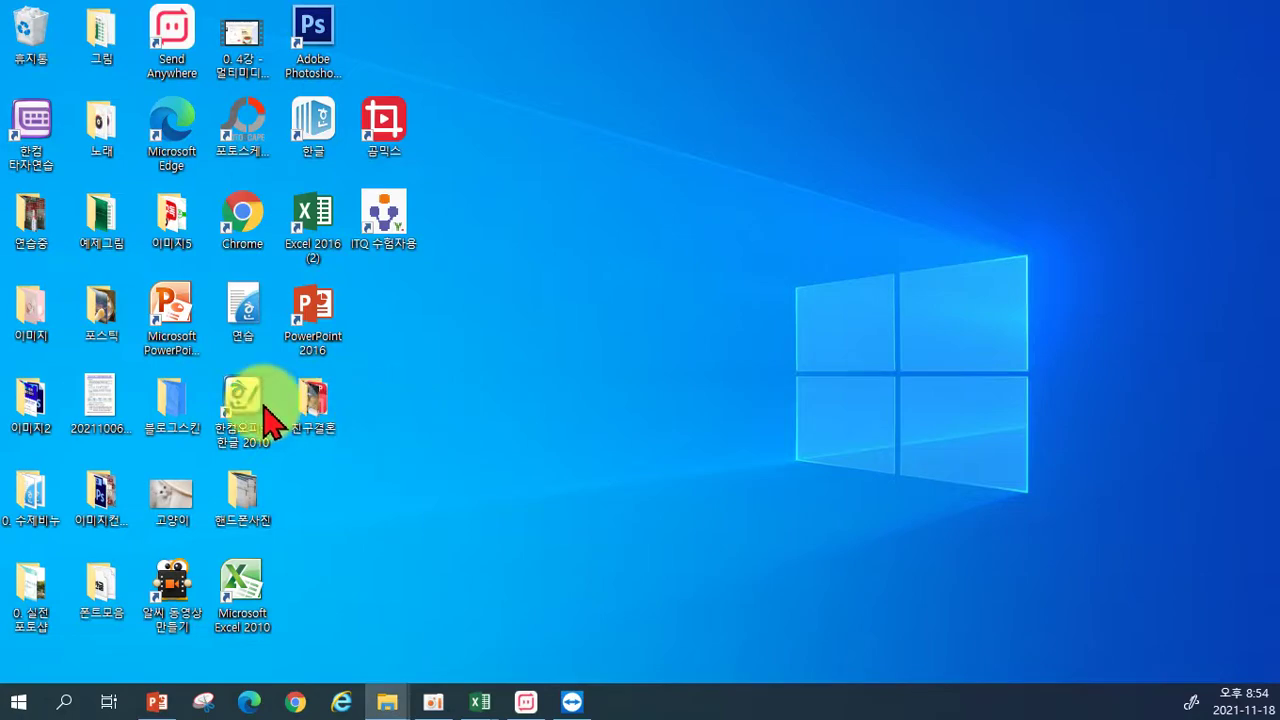
left_click_drag(0, 180, 750, 78)
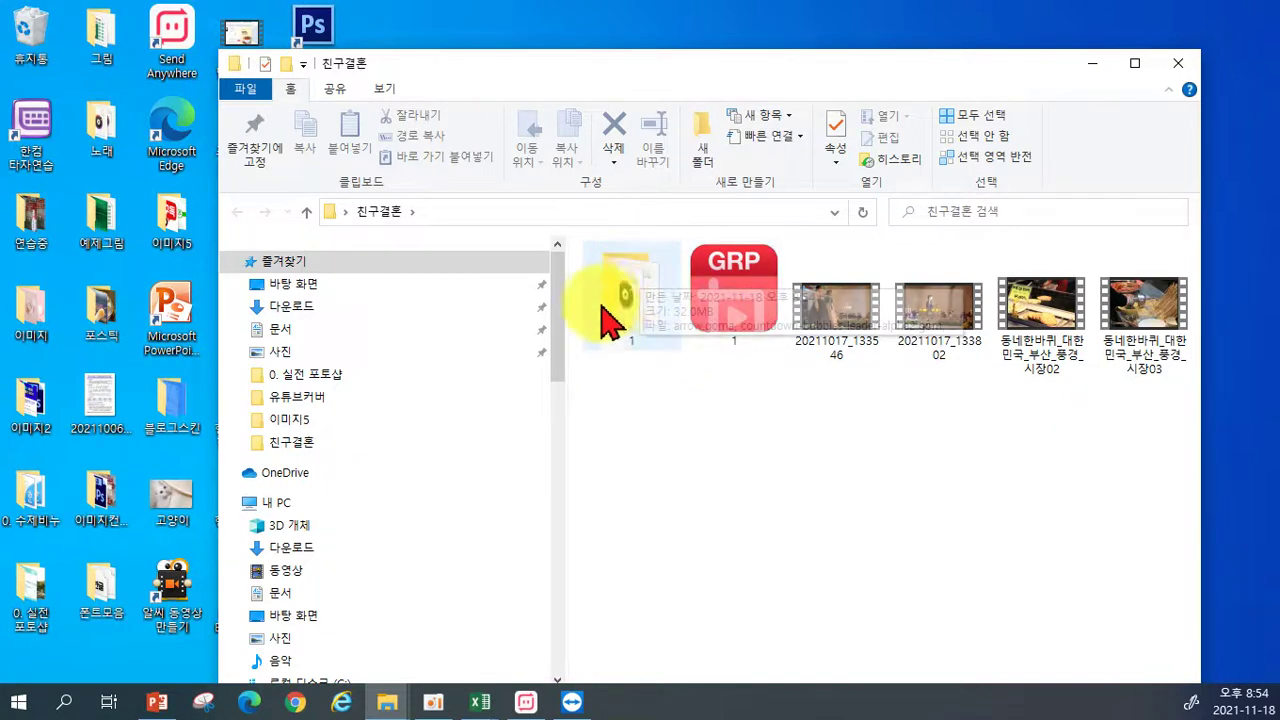
double_click(638, 285)
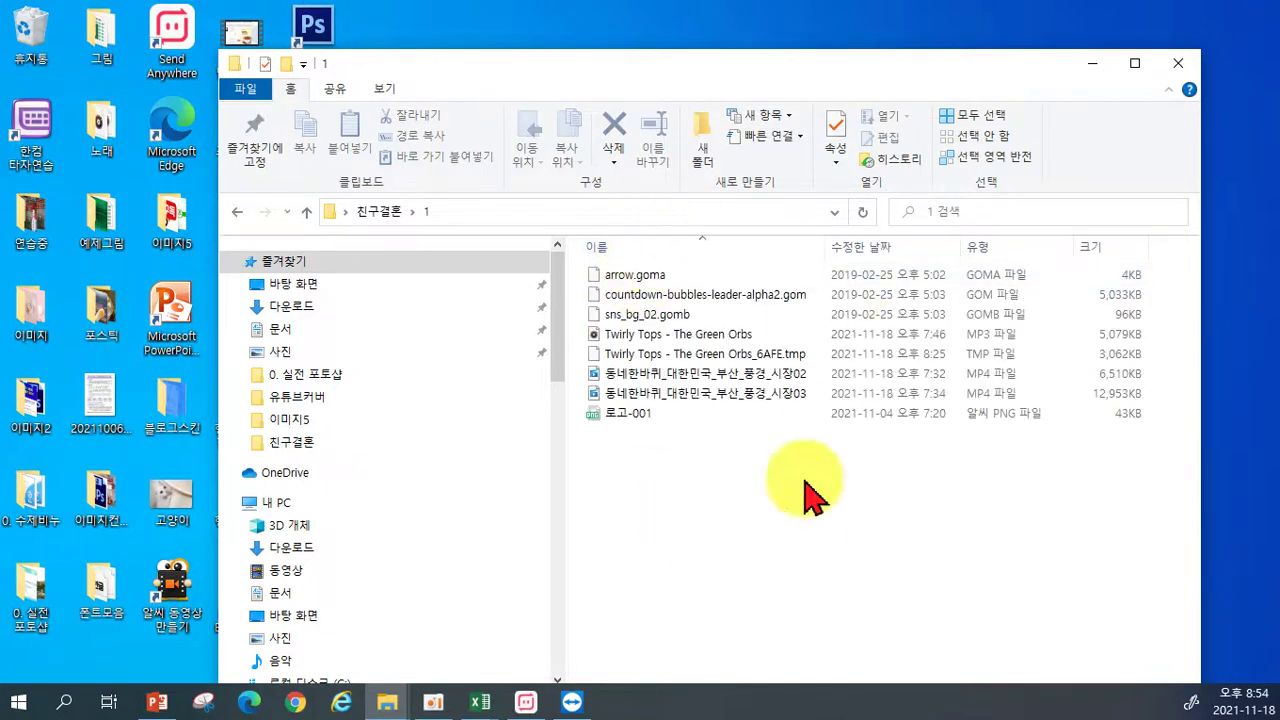
left_click(237, 211)
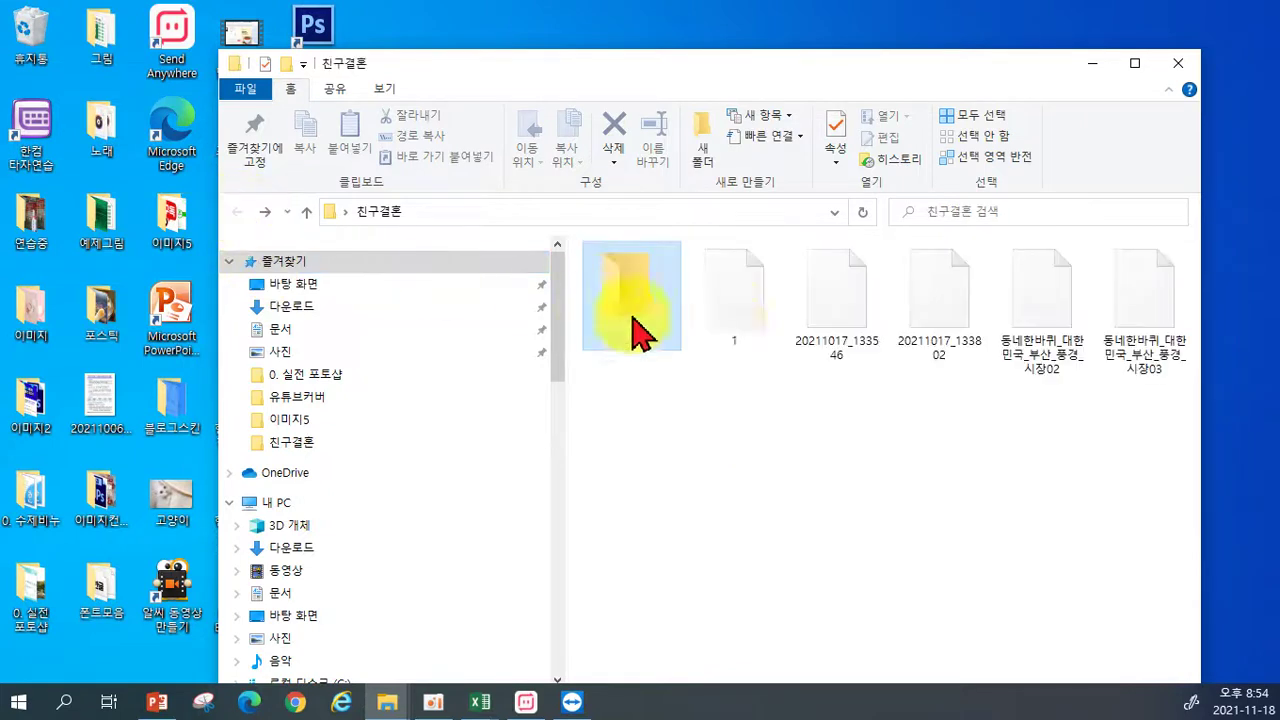
- Reopen the exported project file 1 in GOM Mix and preview its opening title and countdown
left_click(718, 300)
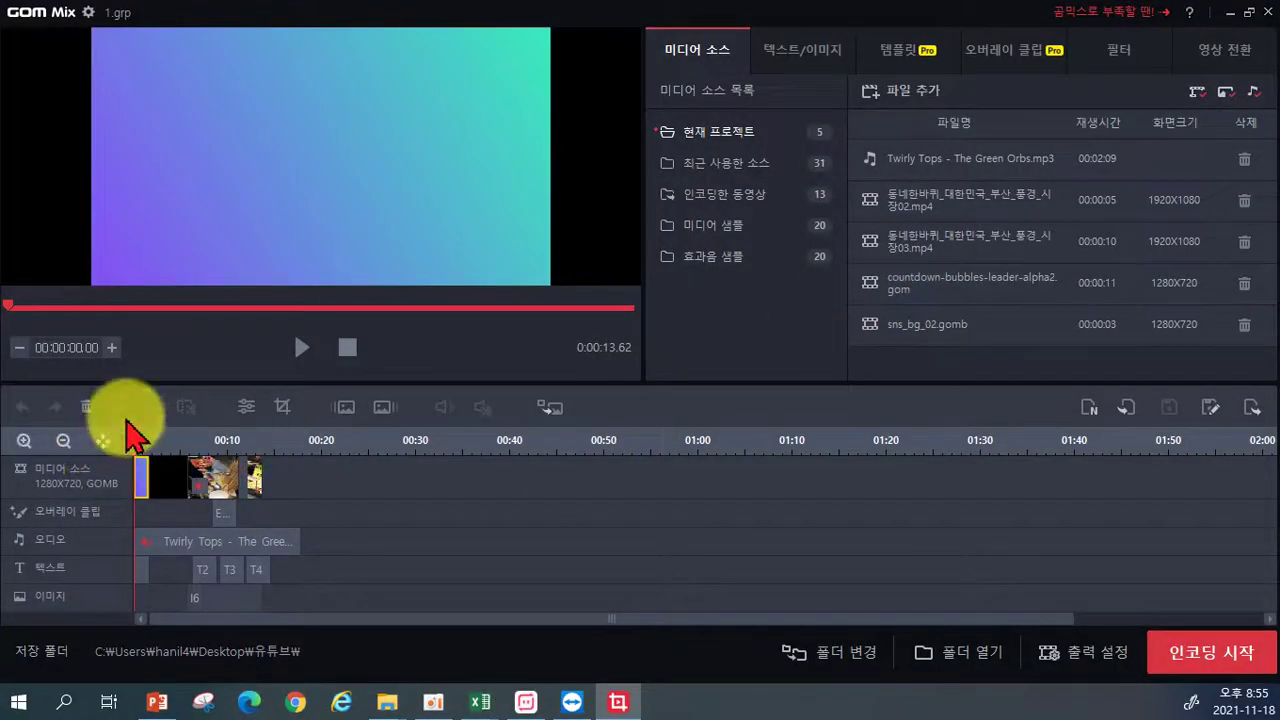
left_click(302, 352)
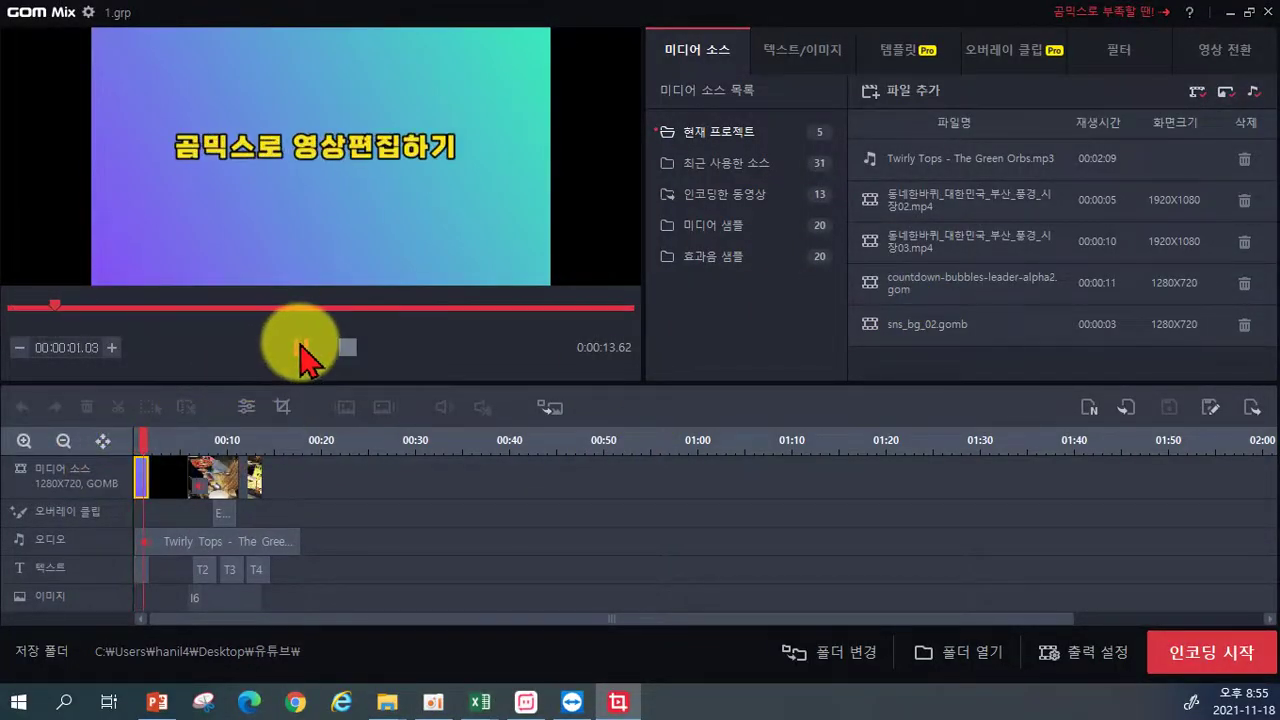
left_click(302, 352)
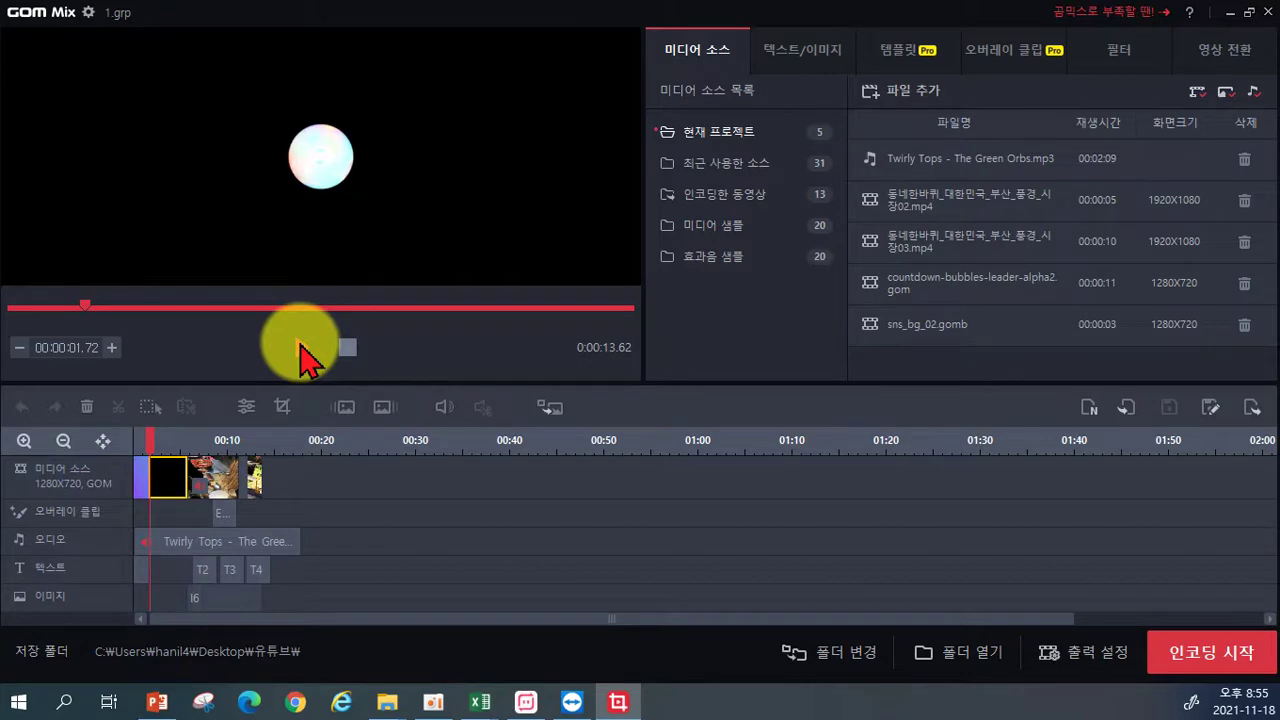
left_click(302, 352)
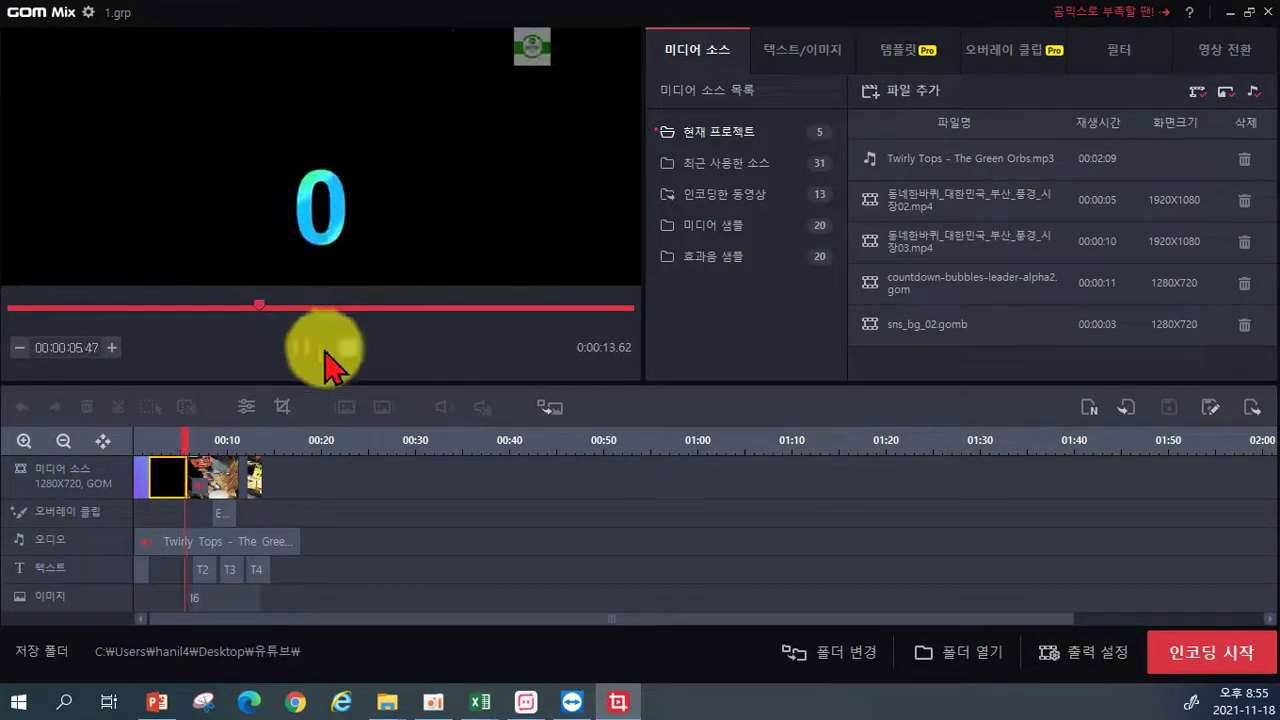
left_click(310, 350)
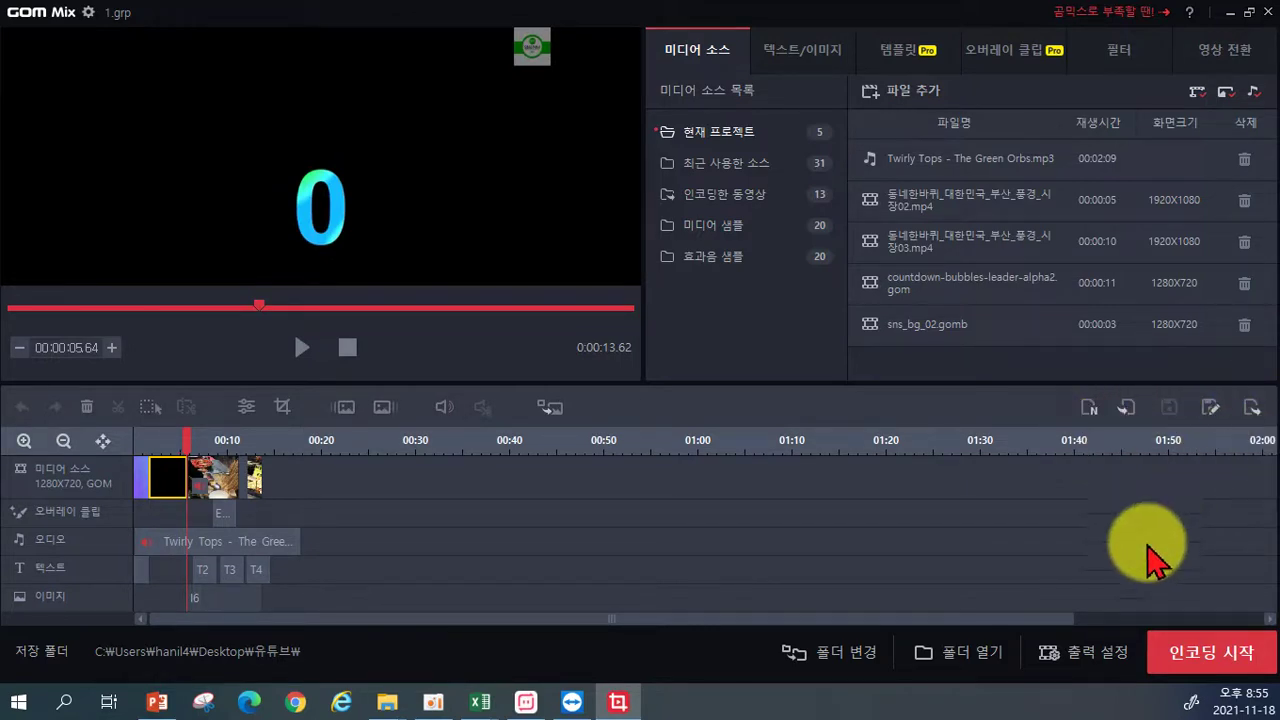
- Check folder 1 and the GRP project file in the 친구결혼 folder, and return to GOM Mix
left_click(1228, 12)
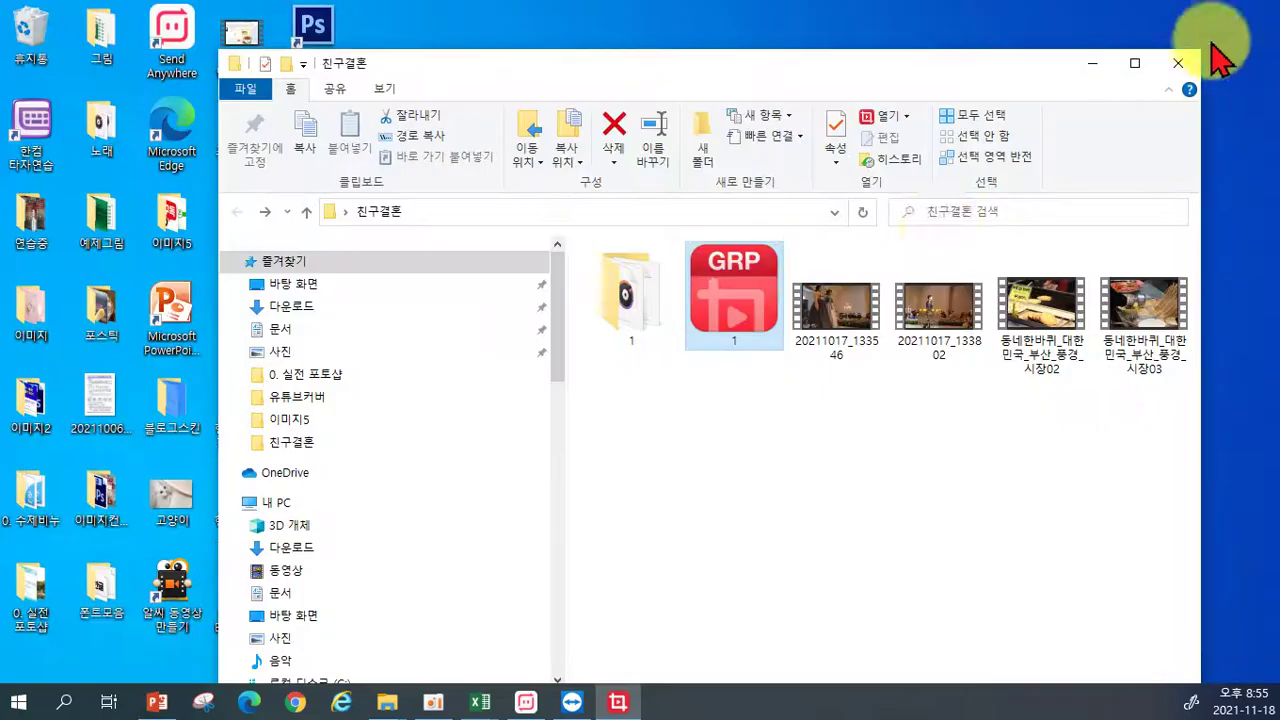
left_click(660, 305)
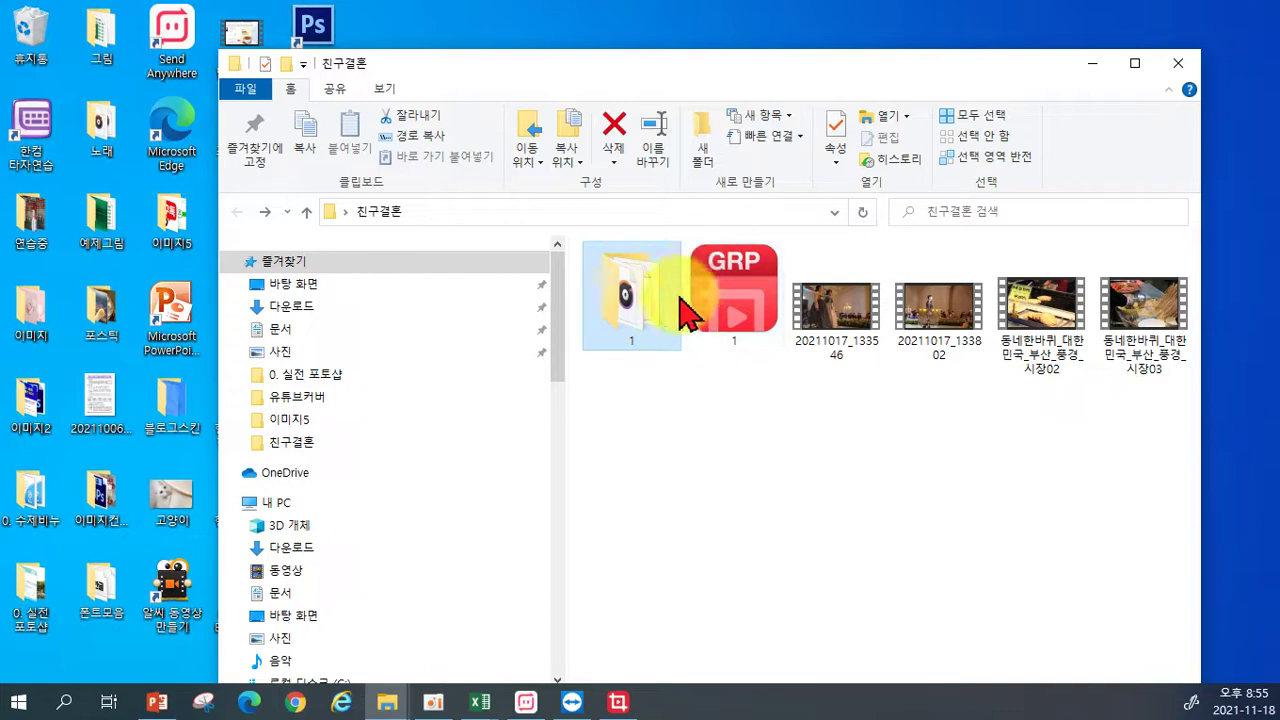
left_click(630, 700)
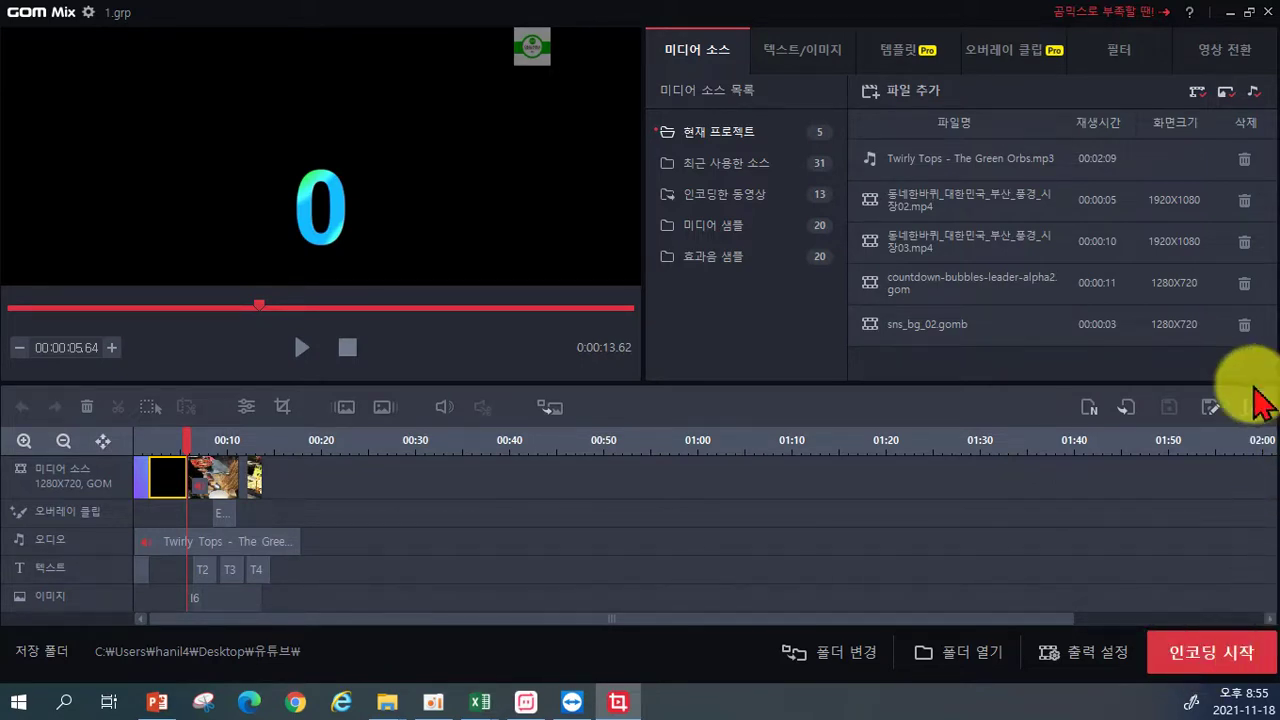
left_click(1229, 12)
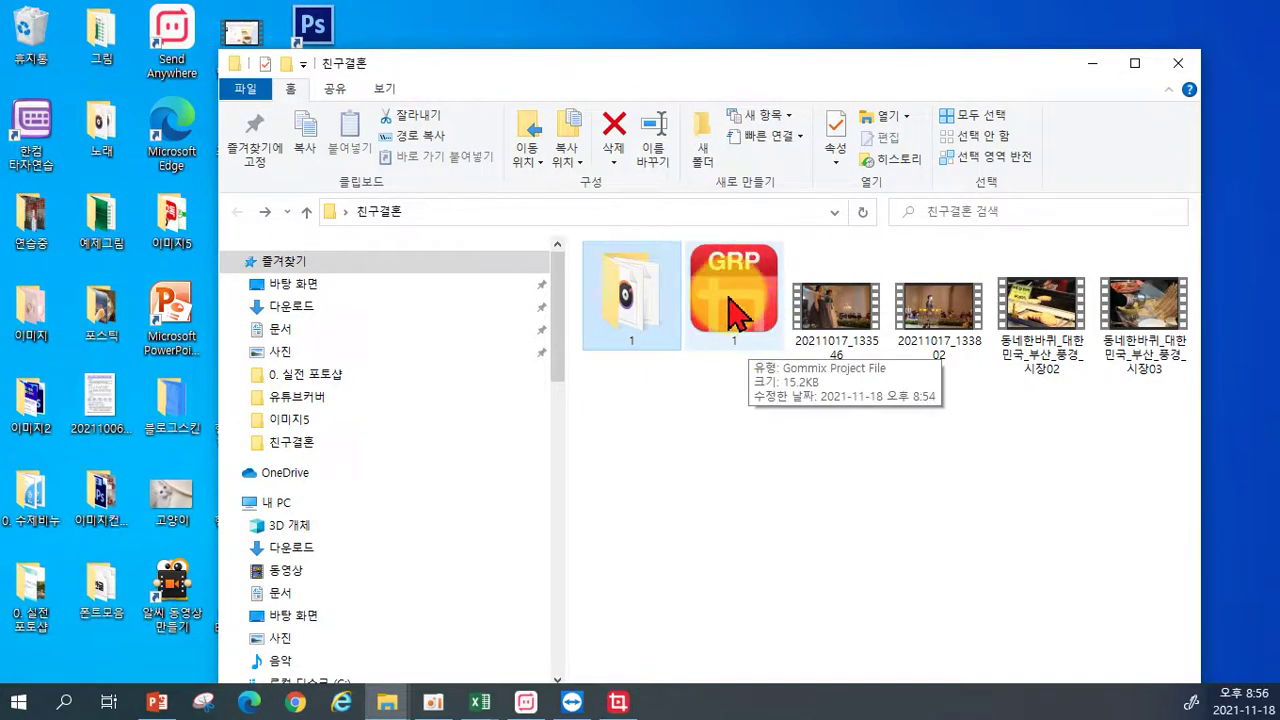
left_click(620, 702)
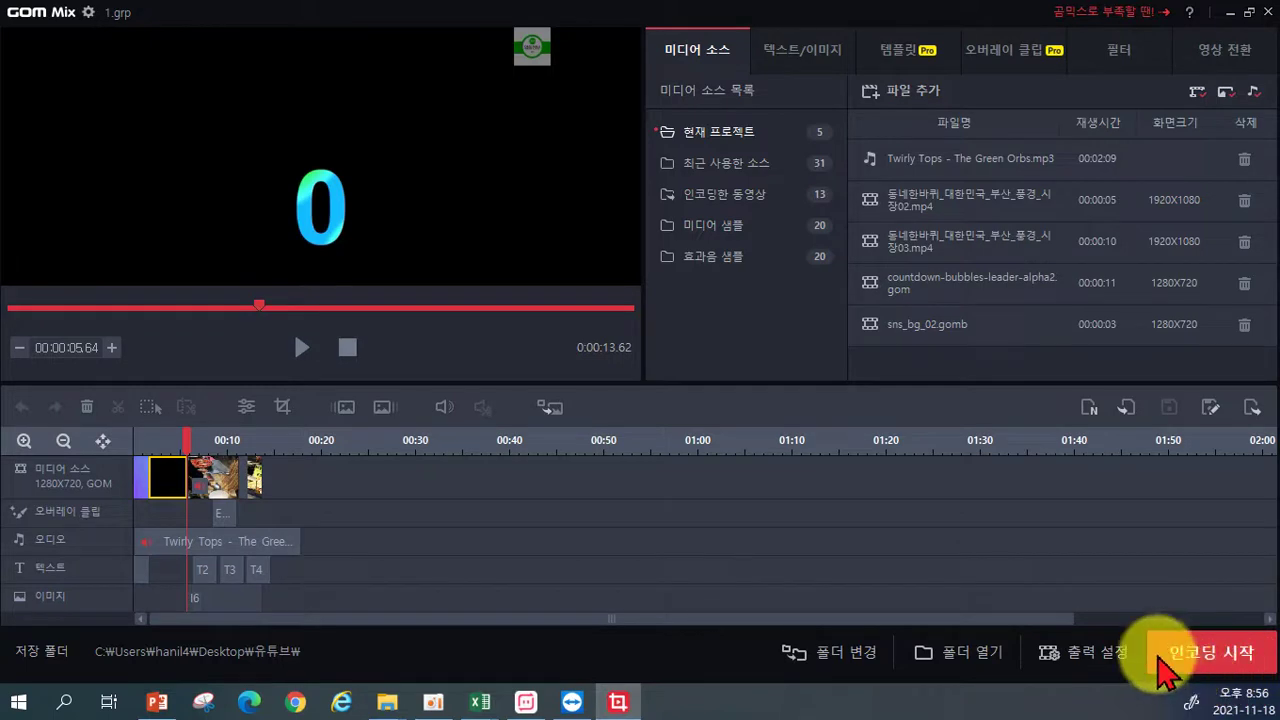
- Set the video encoding to save in the desktop folder 친구결혼 with the file name 2021-11-18_연습
left_click(1210, 660)
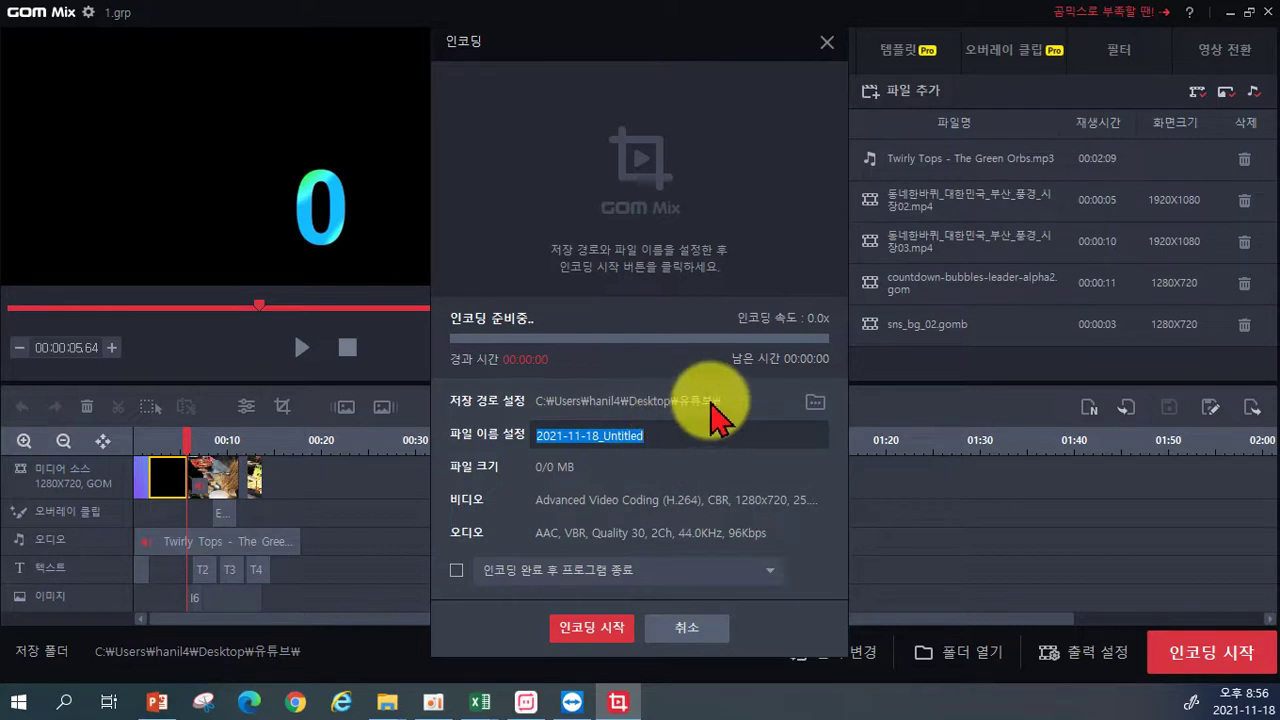
left_click(816, 402)
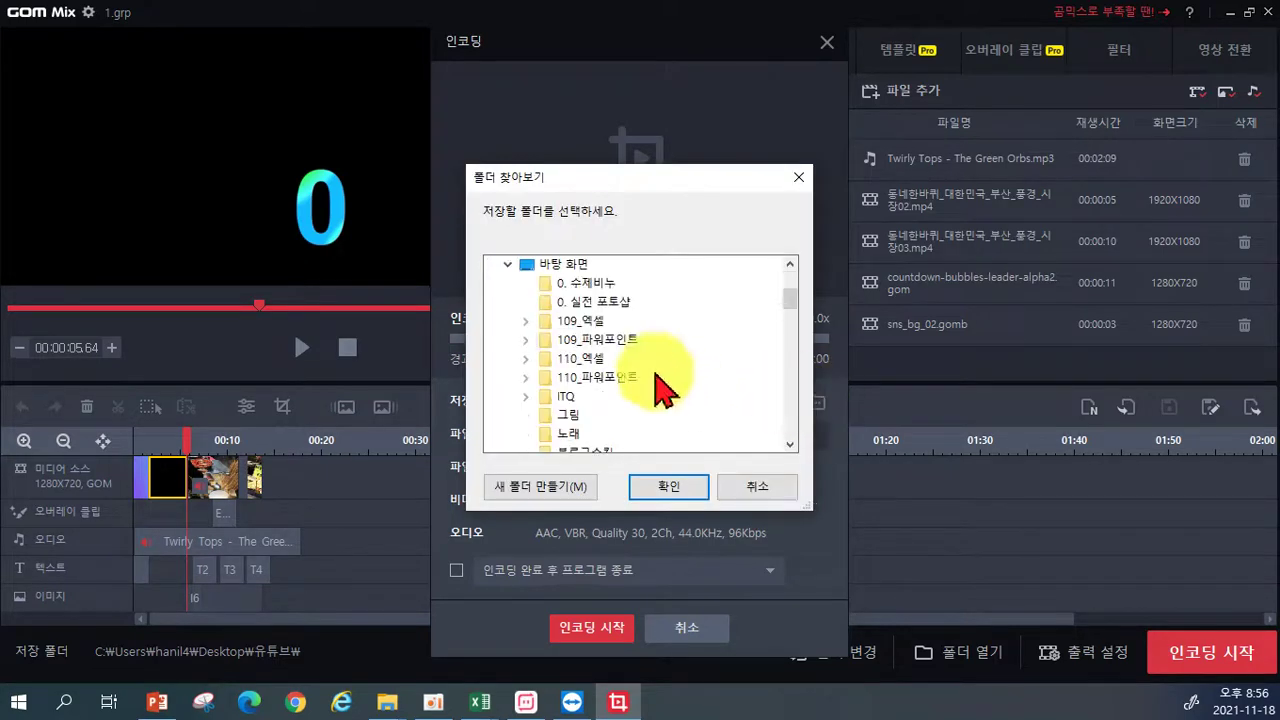
scroll(600, 366, "down", 4)
scroll(607, 388, "down", 4)
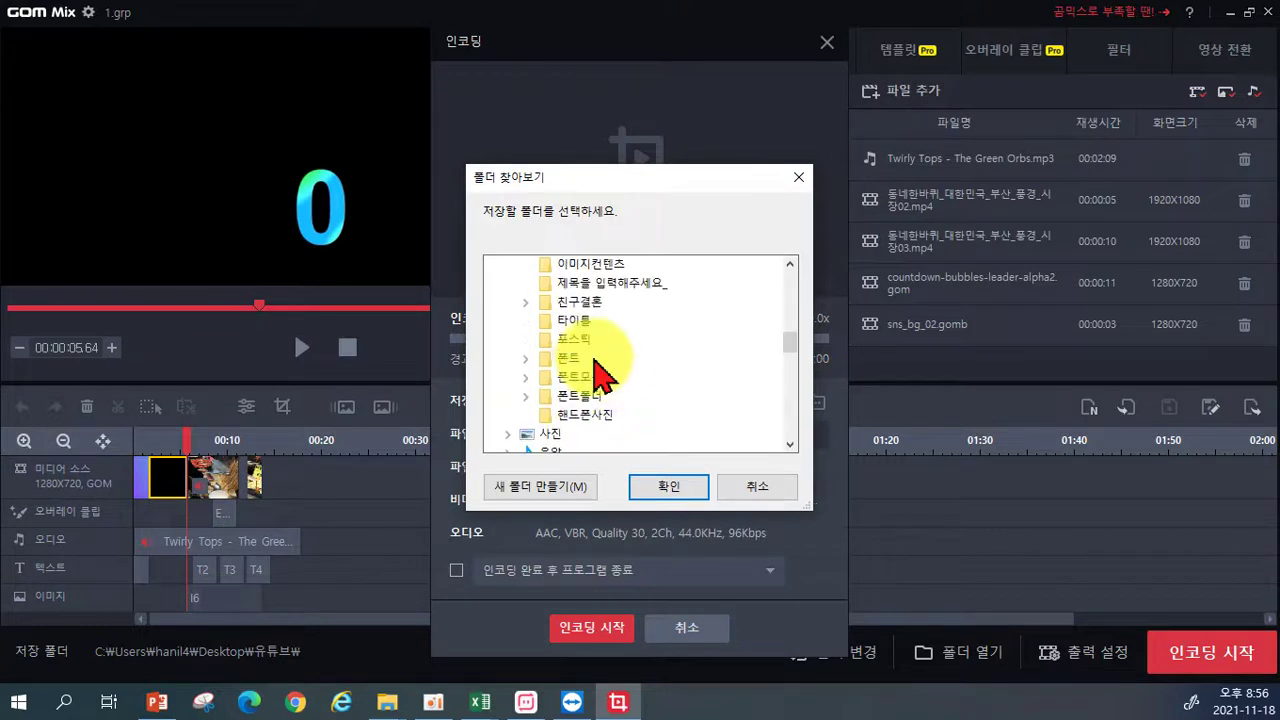
left_click(579, 304)
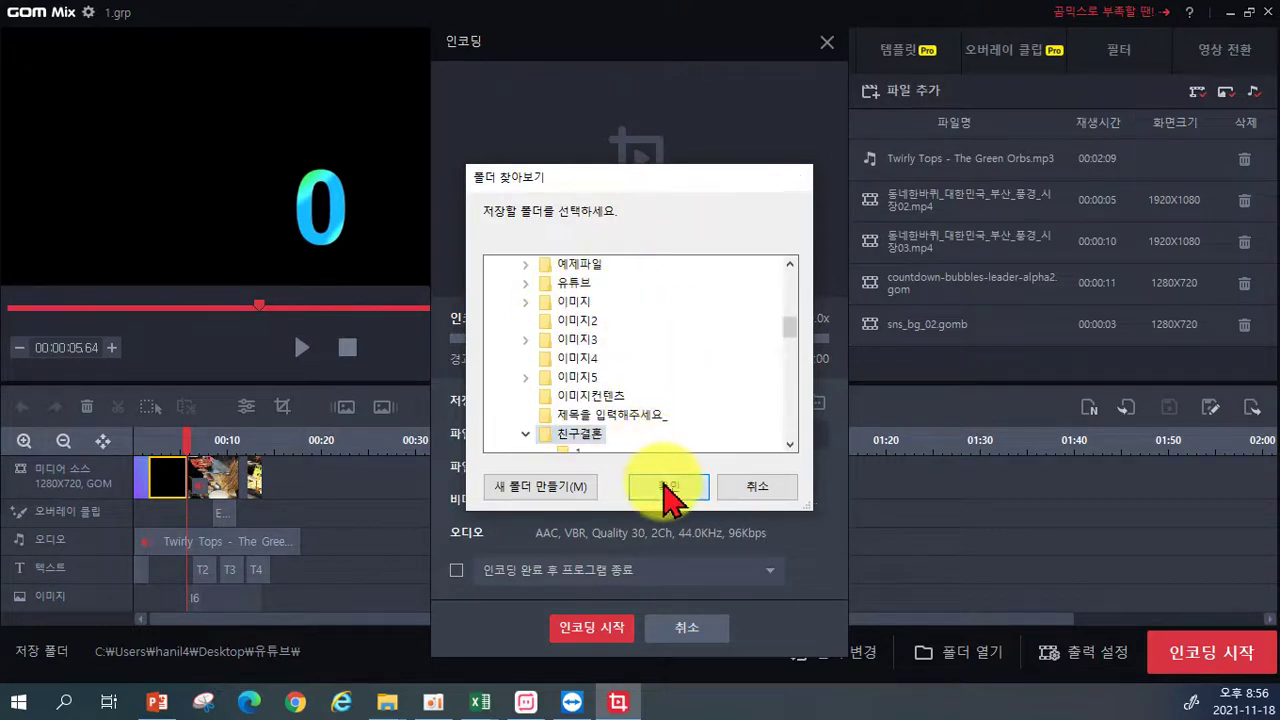
left_click(668, 487)
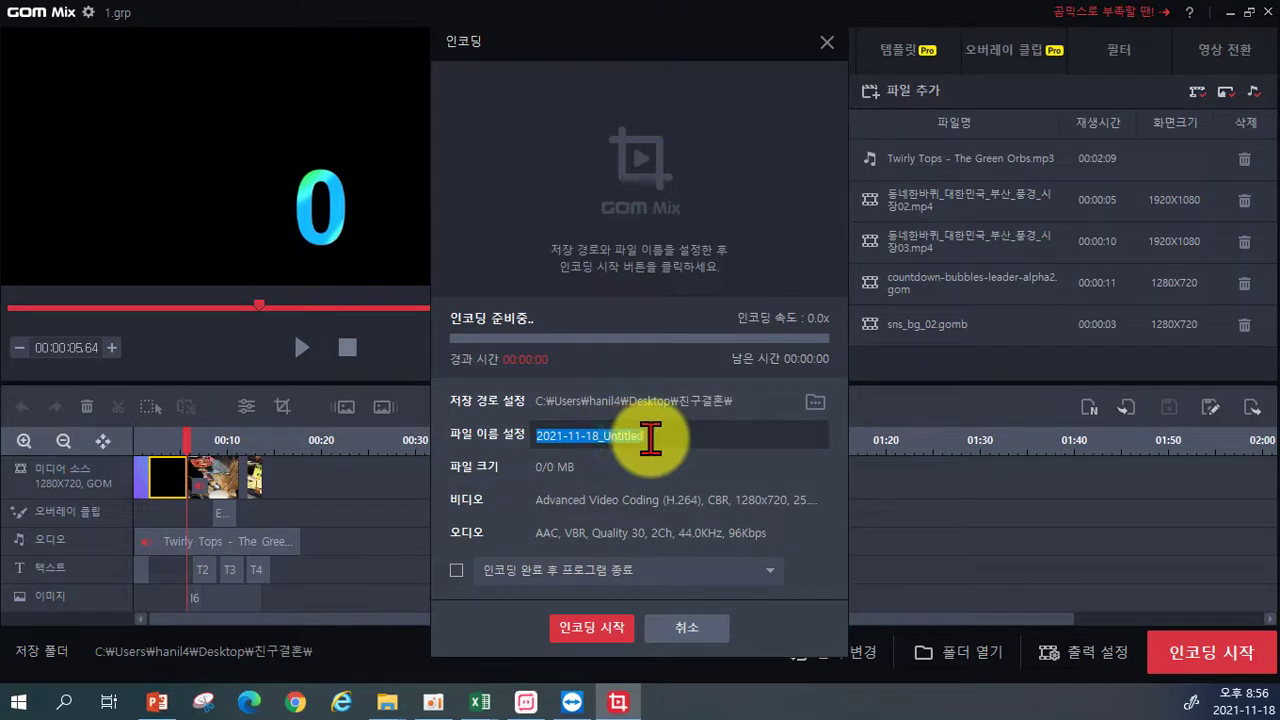
left_click(690, 440)
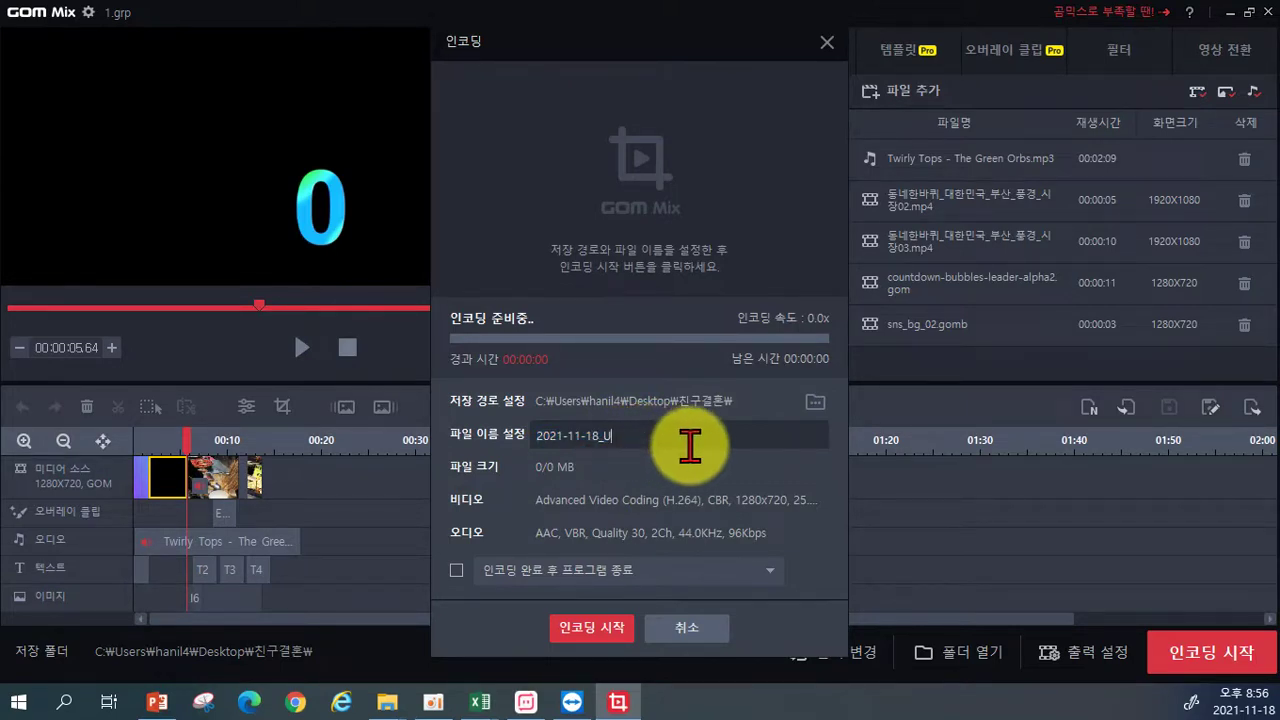
type("연습")
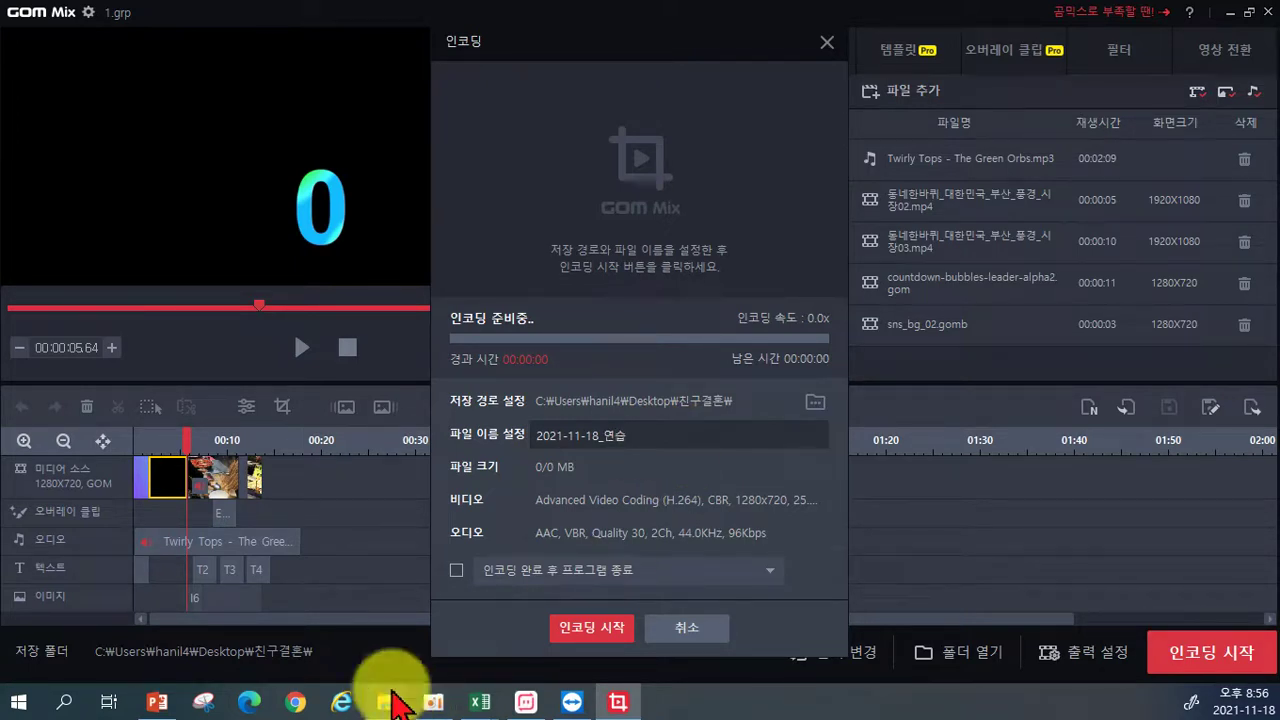
- Try the option to exit the program or shut down the system after encoding, and switch it off again
left_click(628, 570)
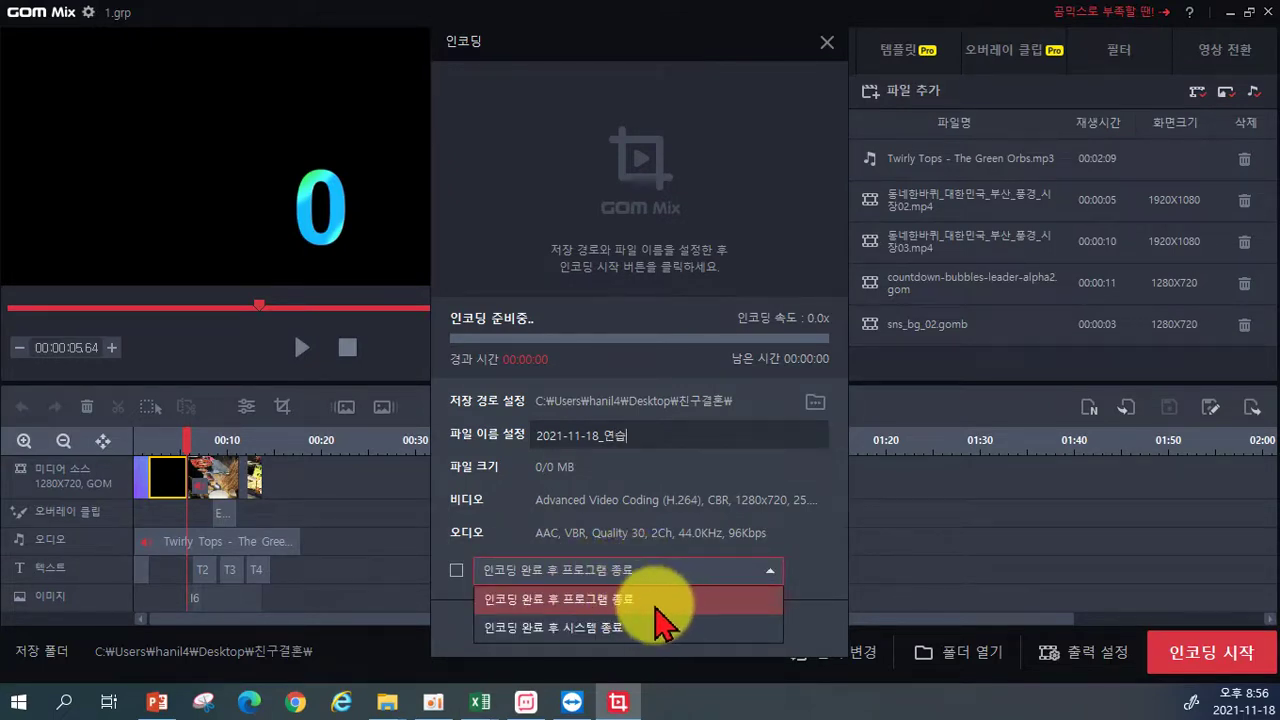
left_click(640, 552)
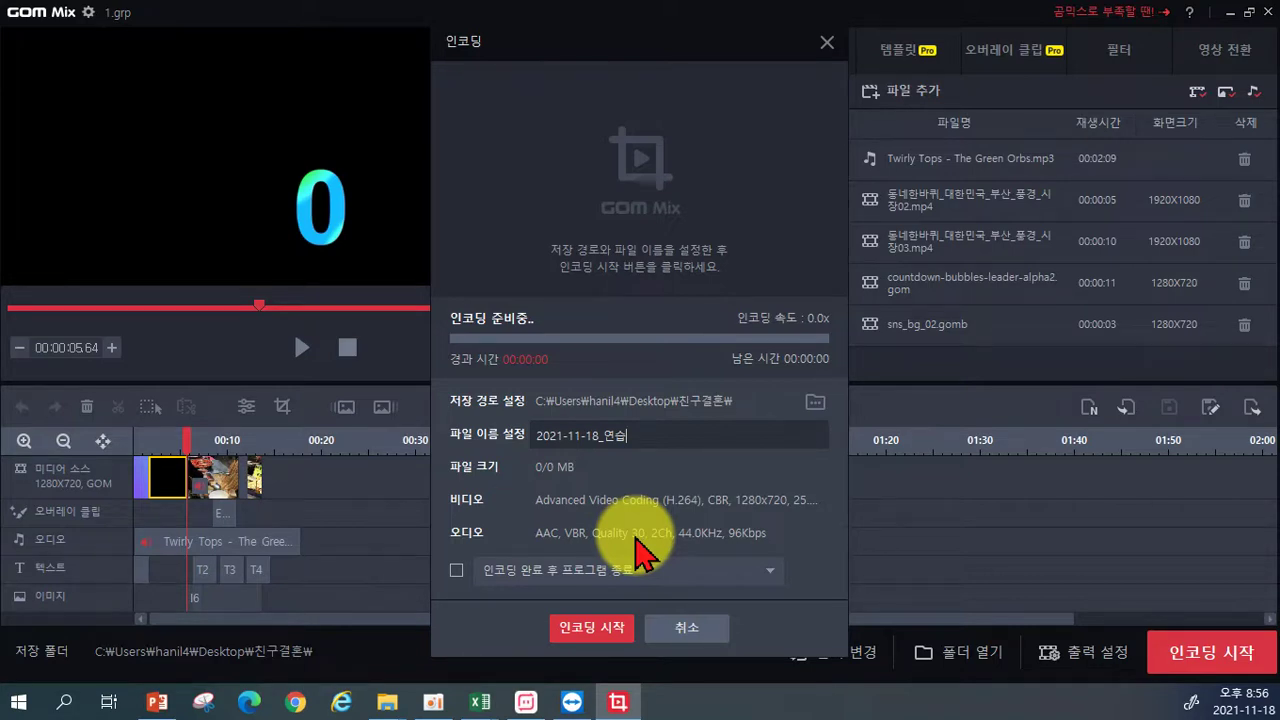
left_click(645, 575)
left_click(463, 572)
left_click(460, 571)
left_click(545, 570)
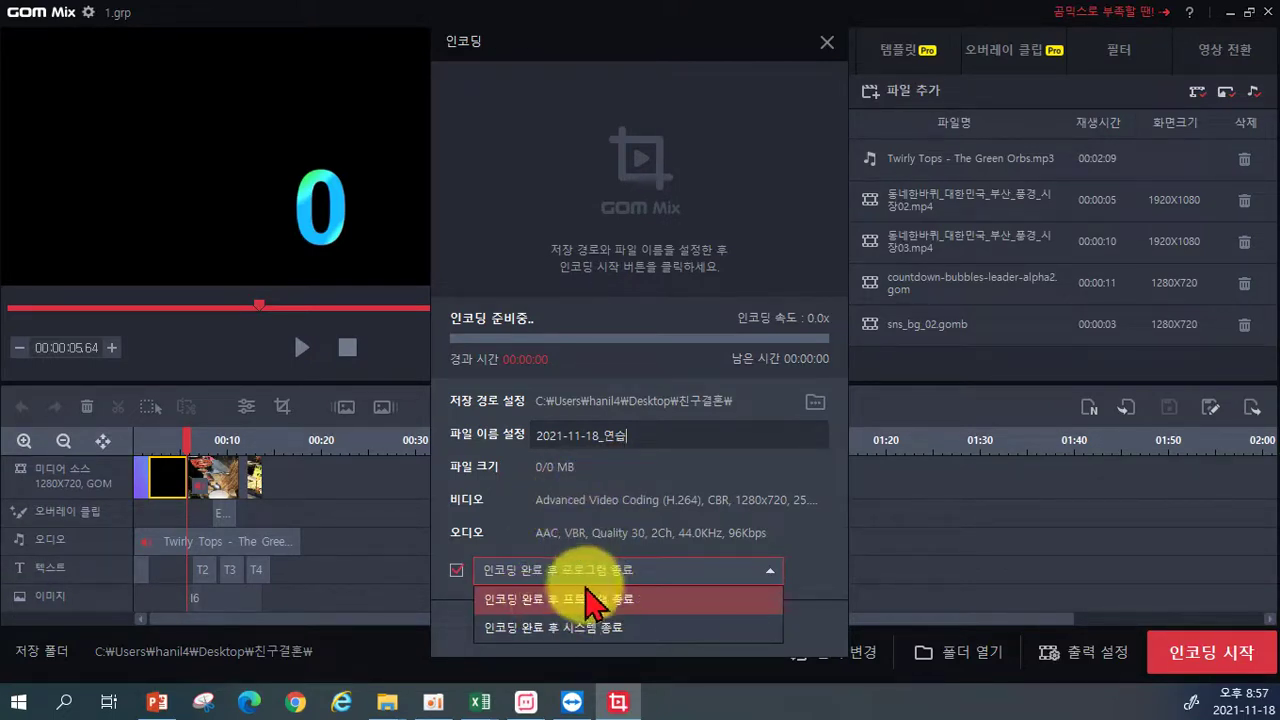
left_click(460, 567)
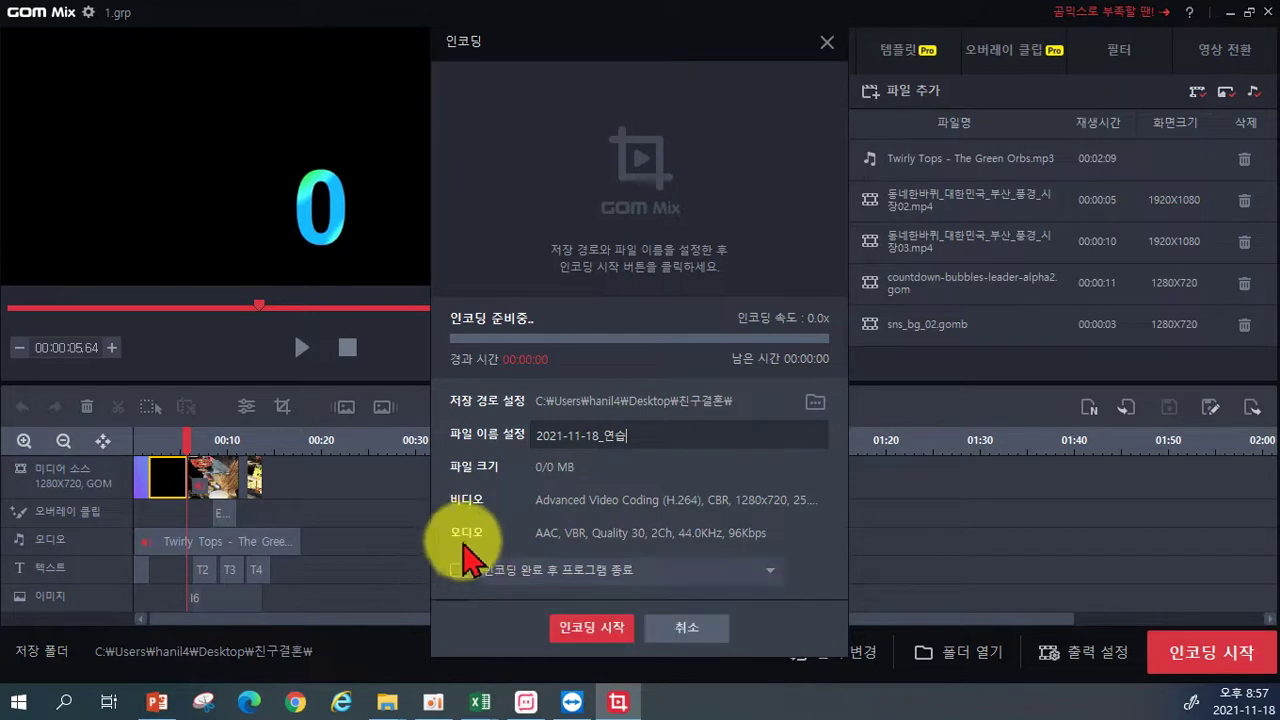
- Encode the video and open its output folder
left_click(599, 630)
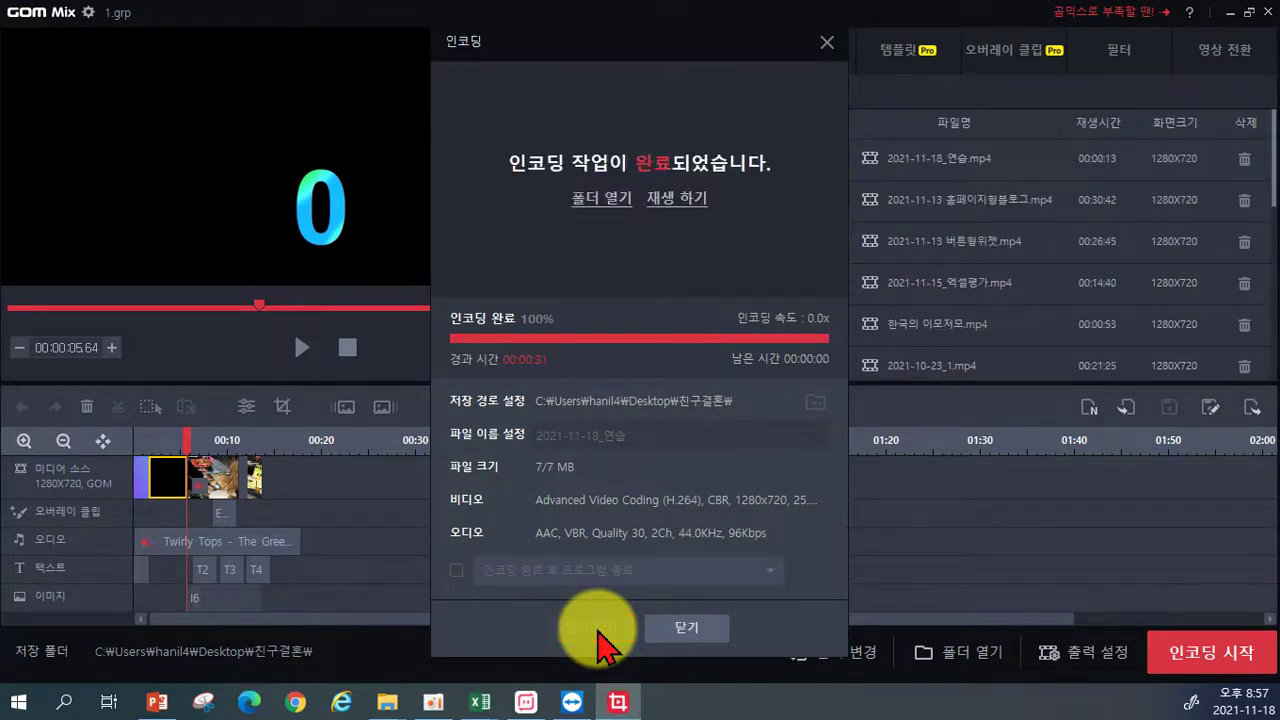
left_click(598, 205)
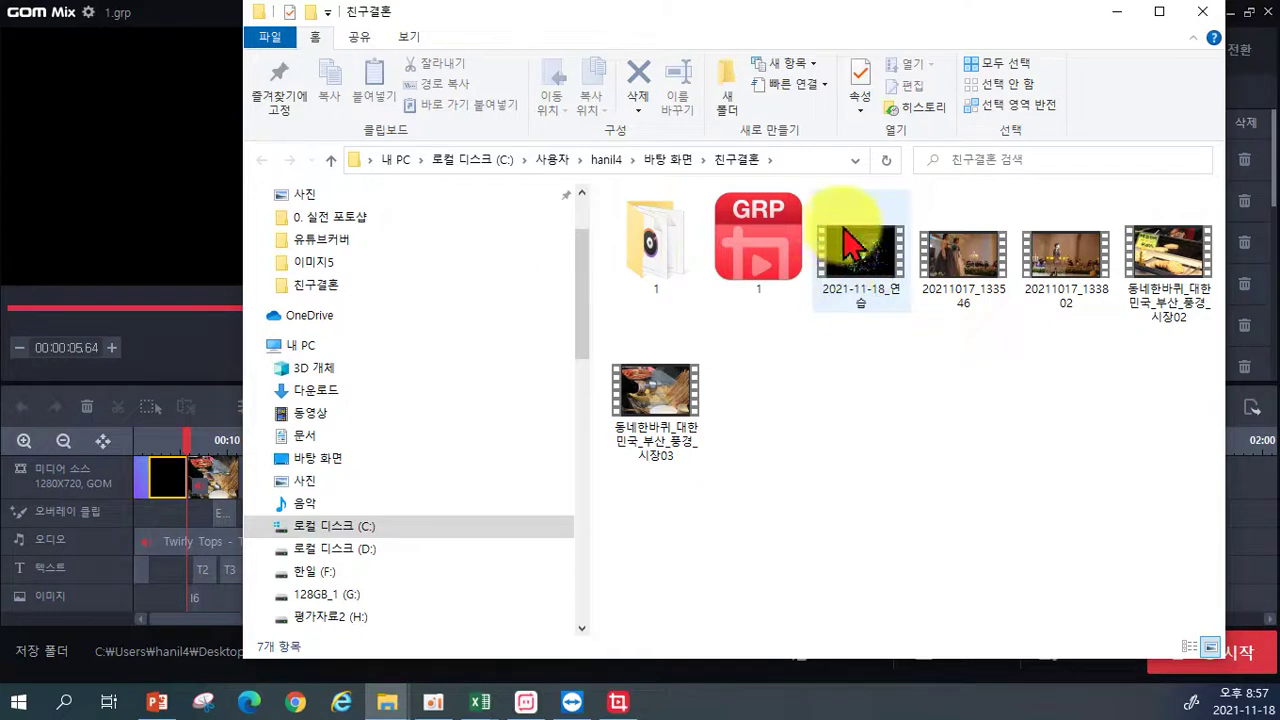
- Play the encoded video 2021-11-18_연습 through to its end and close the player
double_click(866, 271)
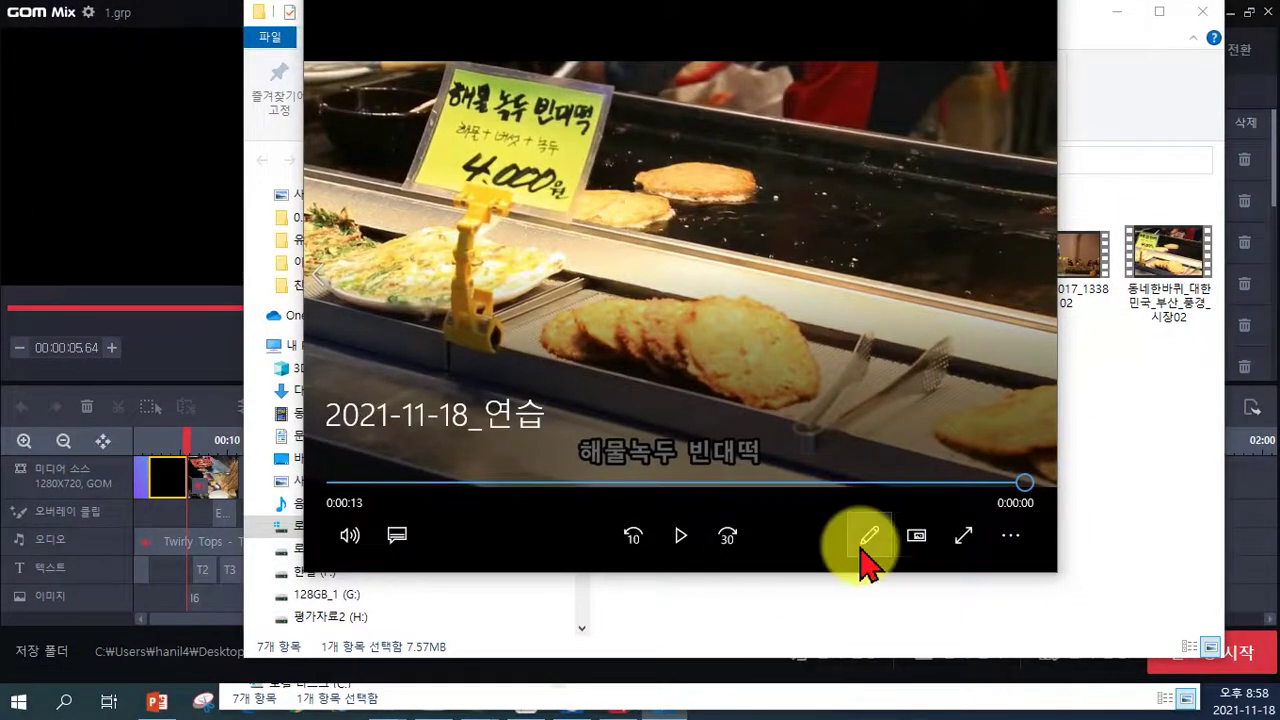
left_click(1043, 12)
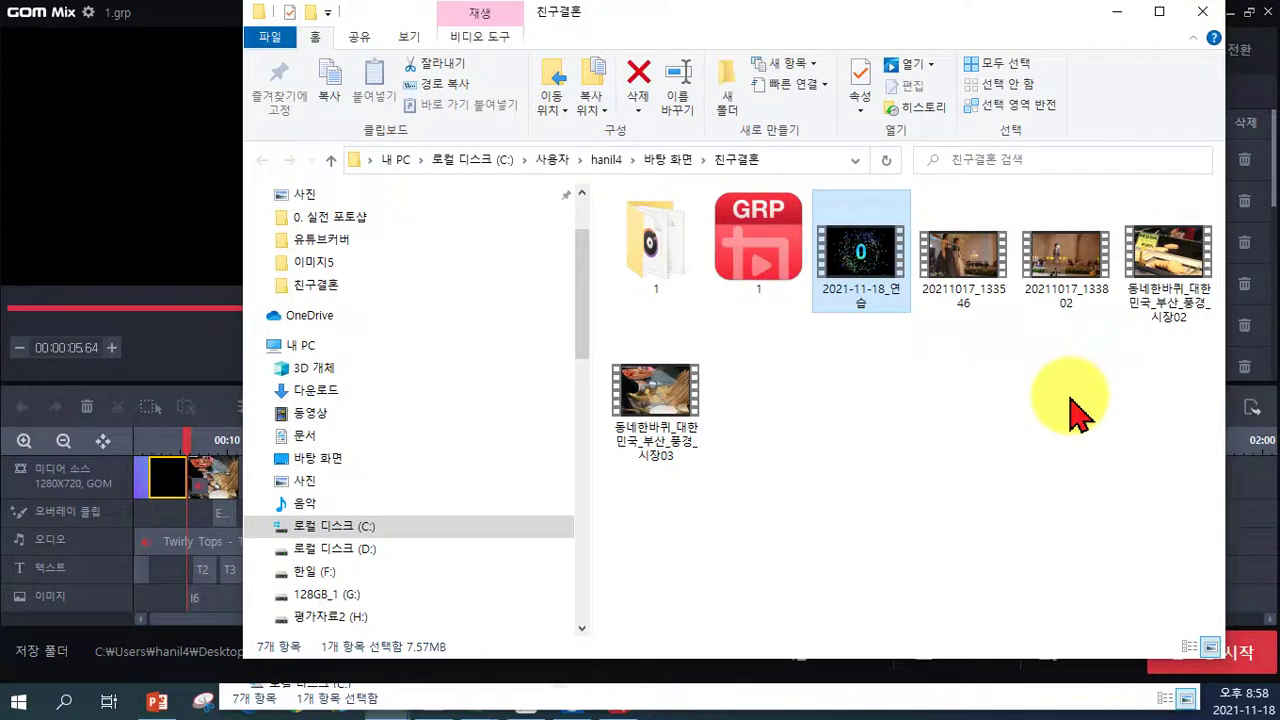
left_click(1071, 399)
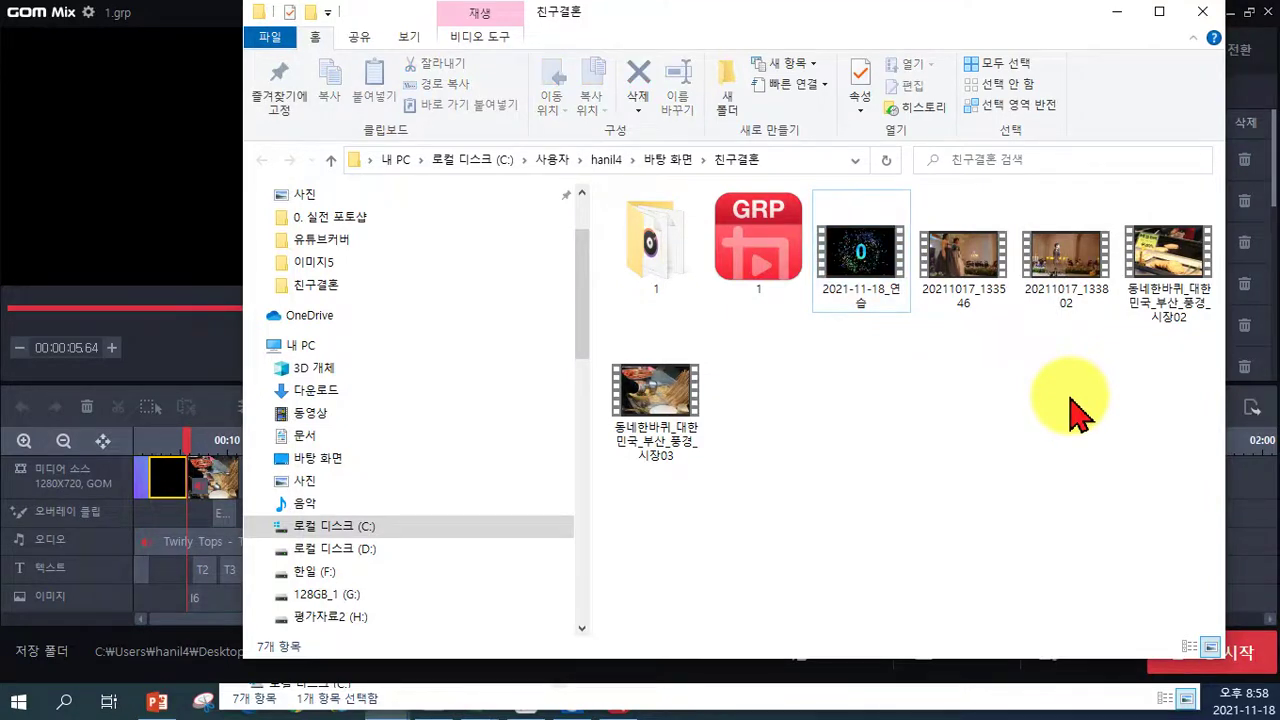